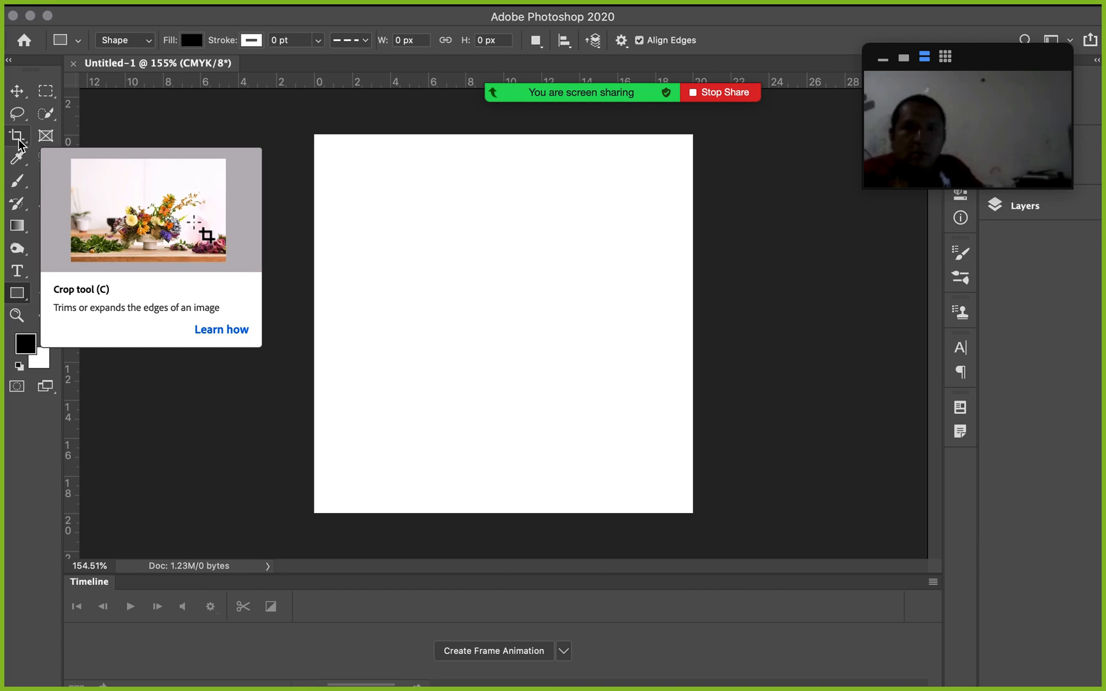
click(19, 141)
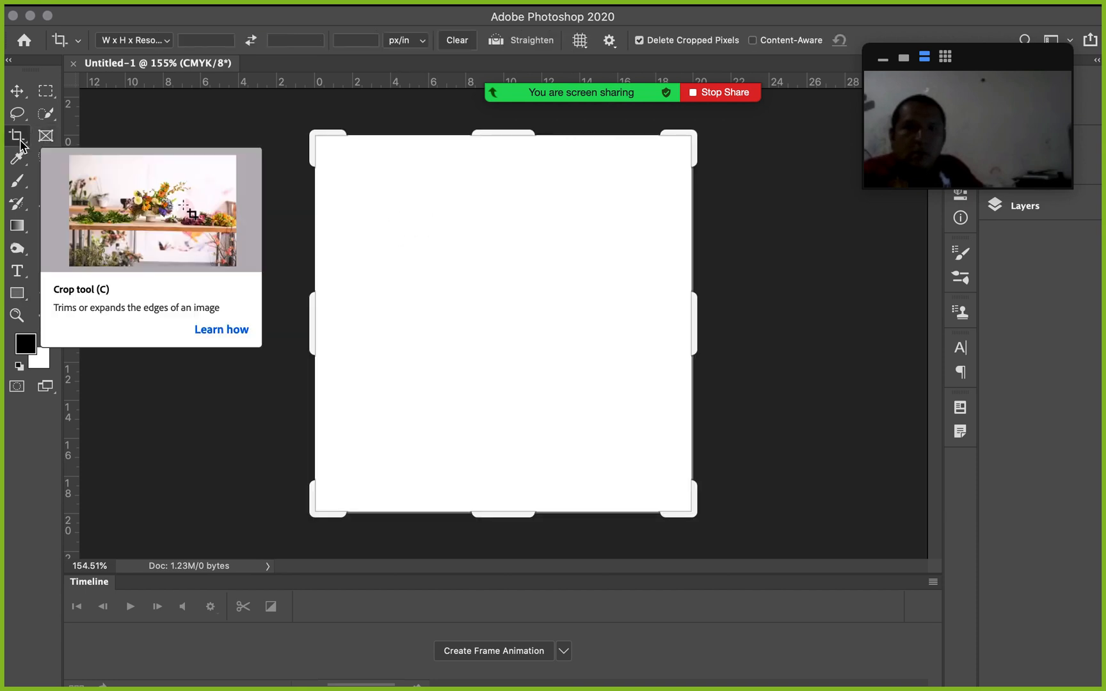
drag(693, 139, 719, 141)
key(Return)
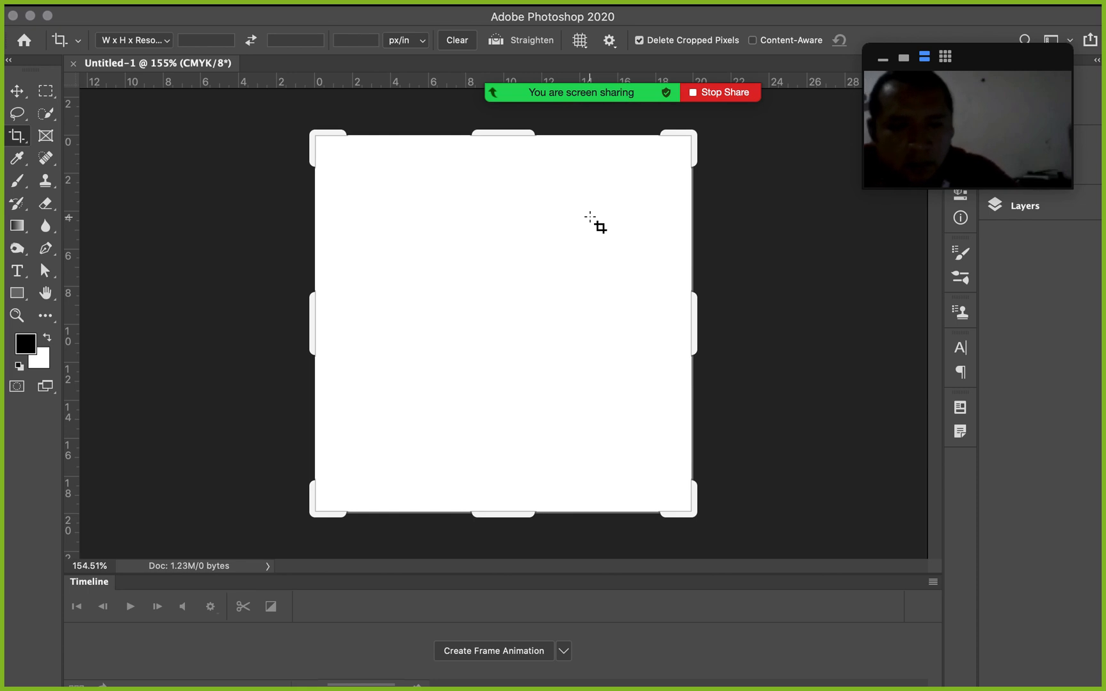
key(v)
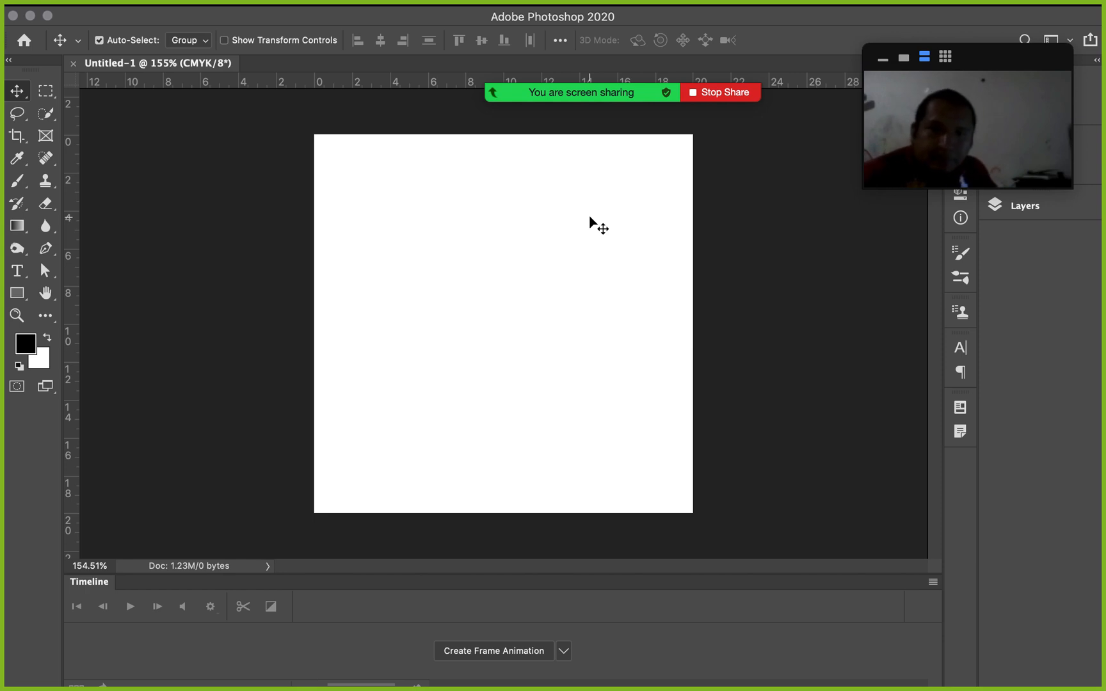
click(18, 137)
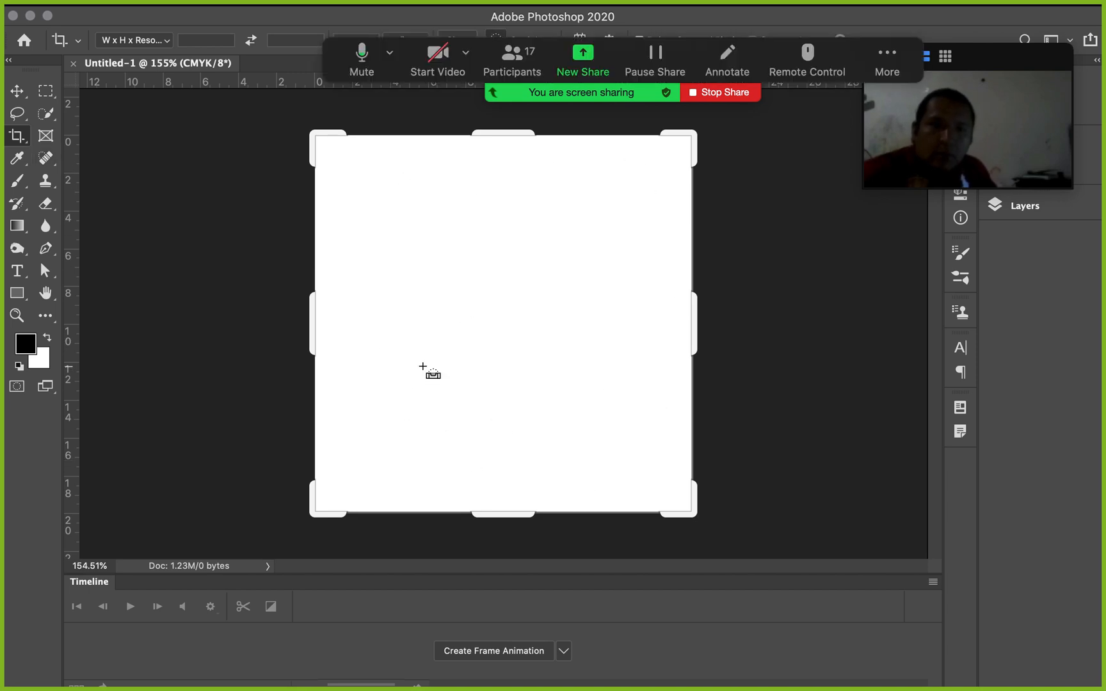
- Switch to Finder and open the Clase 4 material folder inside Desktop > Intec > Photoshop Básico
key(super+Tab)
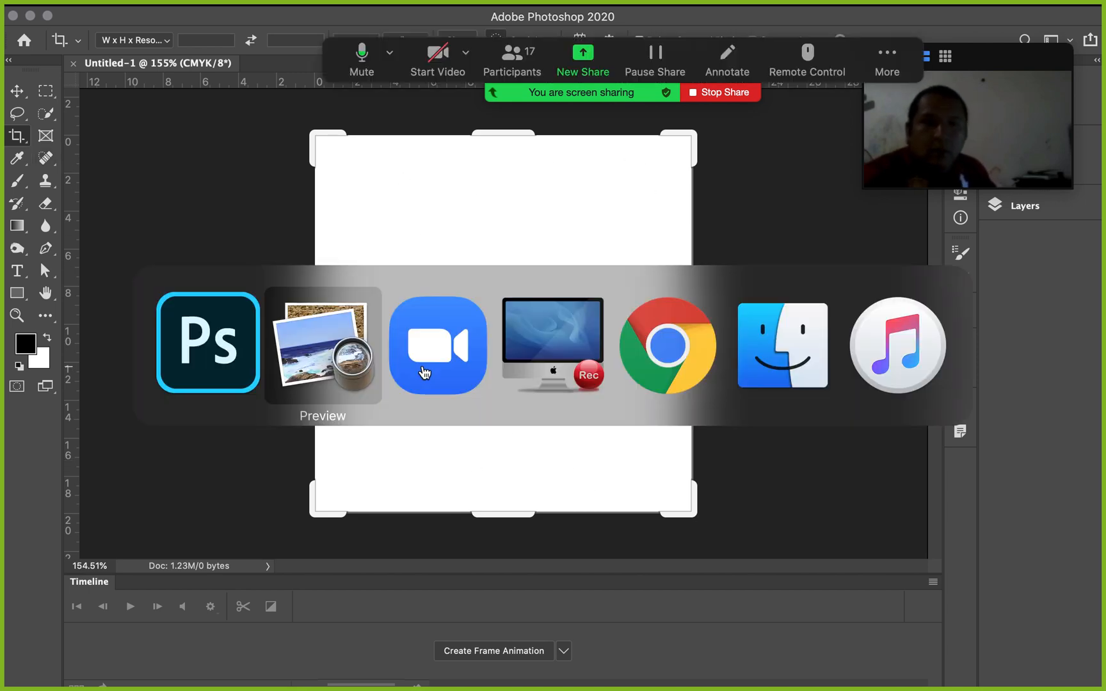
click(757, 373)
mouse_move(952, 659)
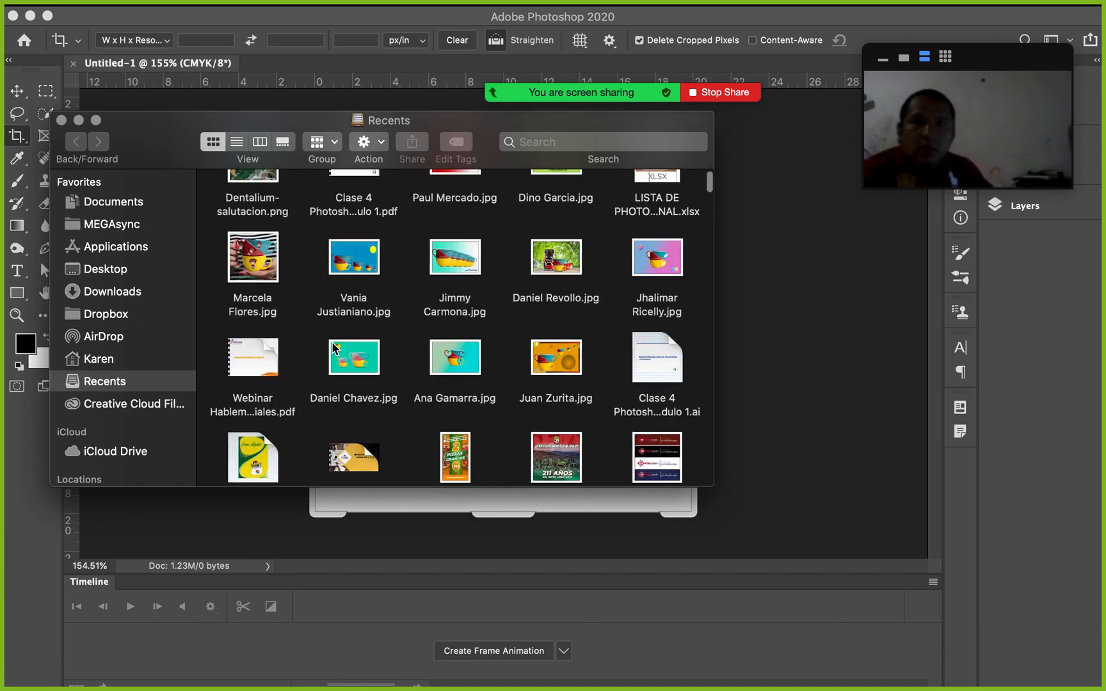
click(106, 272)
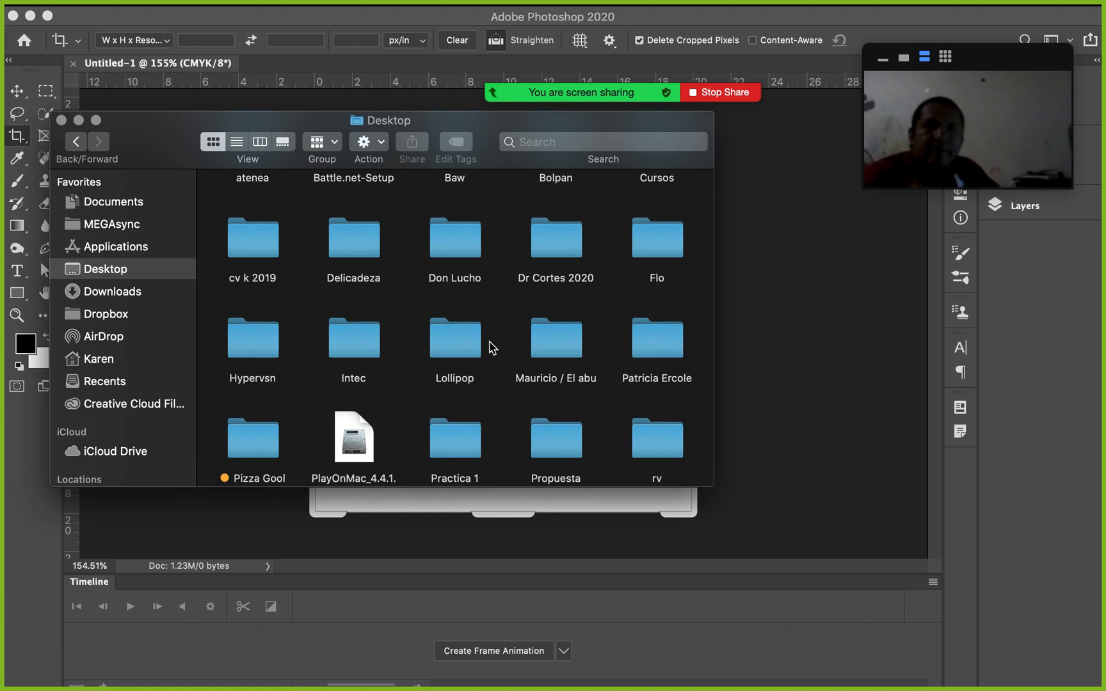
scroll(491, 347, up, 2)
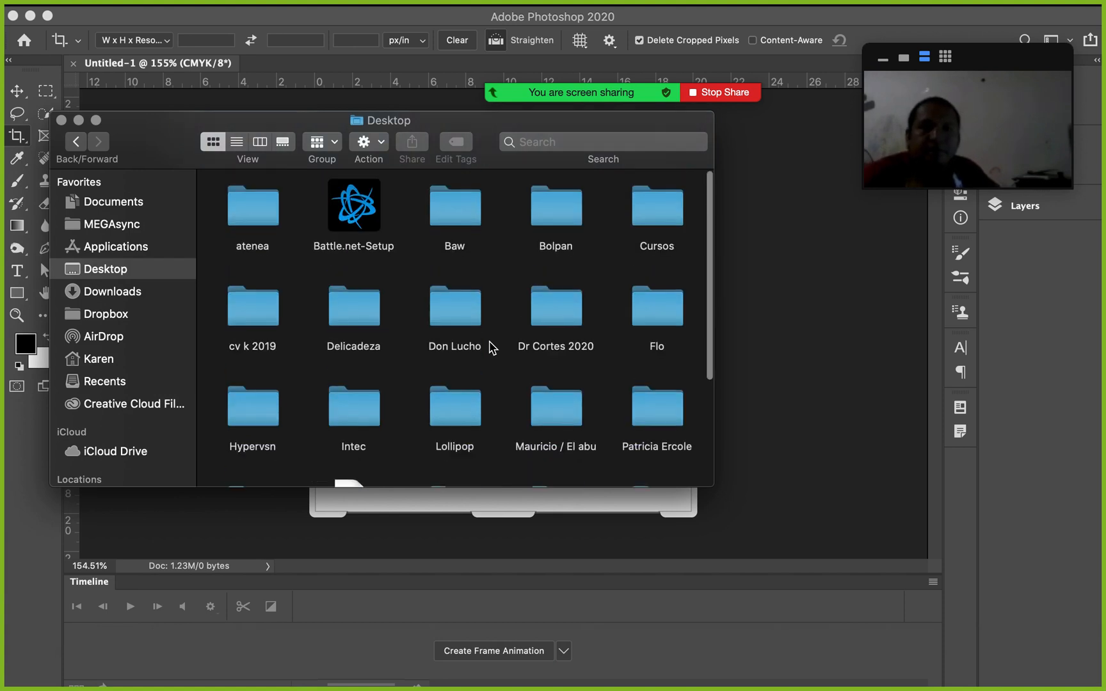
scroll(492, 346, down, 4)
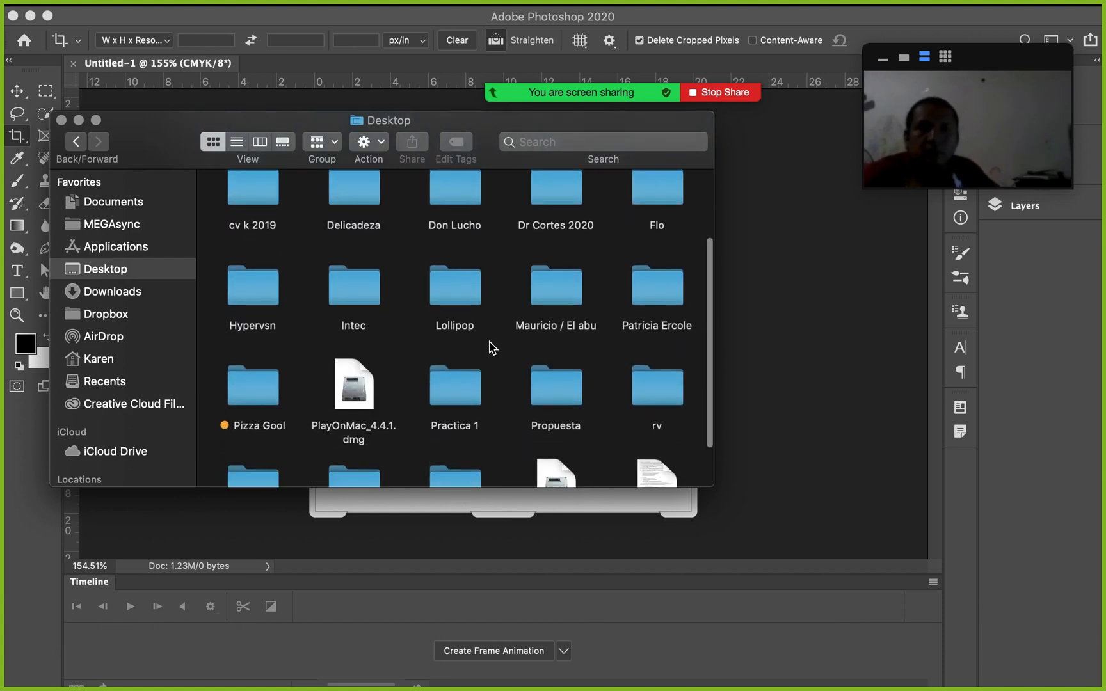
click(355, 294)
double_click(355, 295)
click(442, 200)
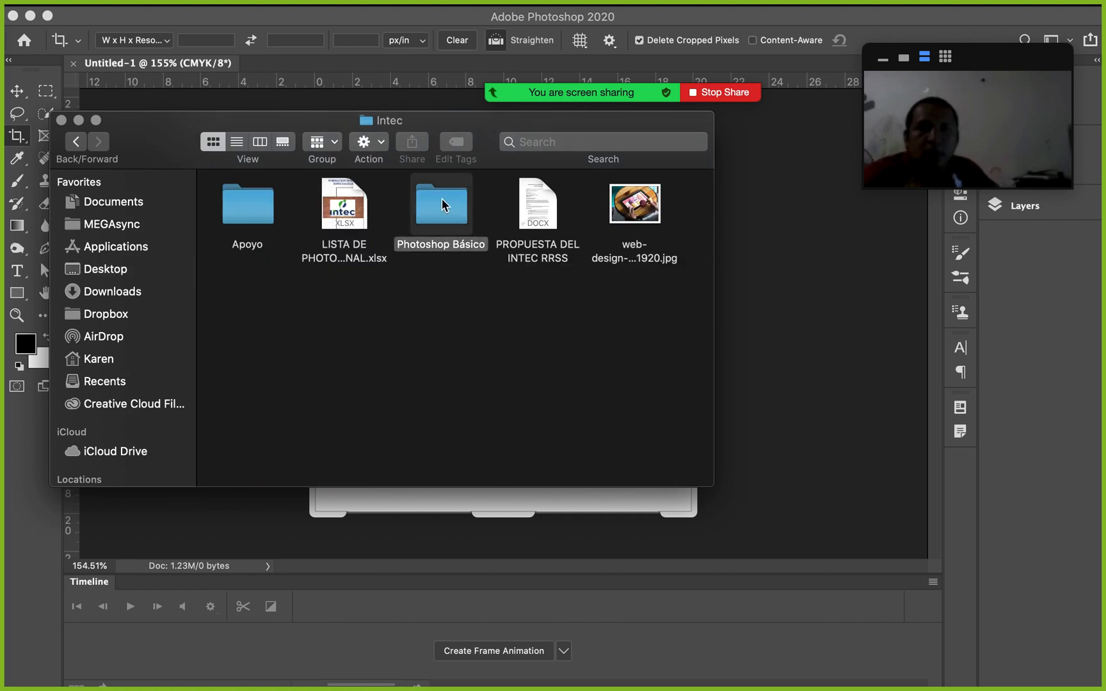
double_click(441, 200)
double_click(356, 213)
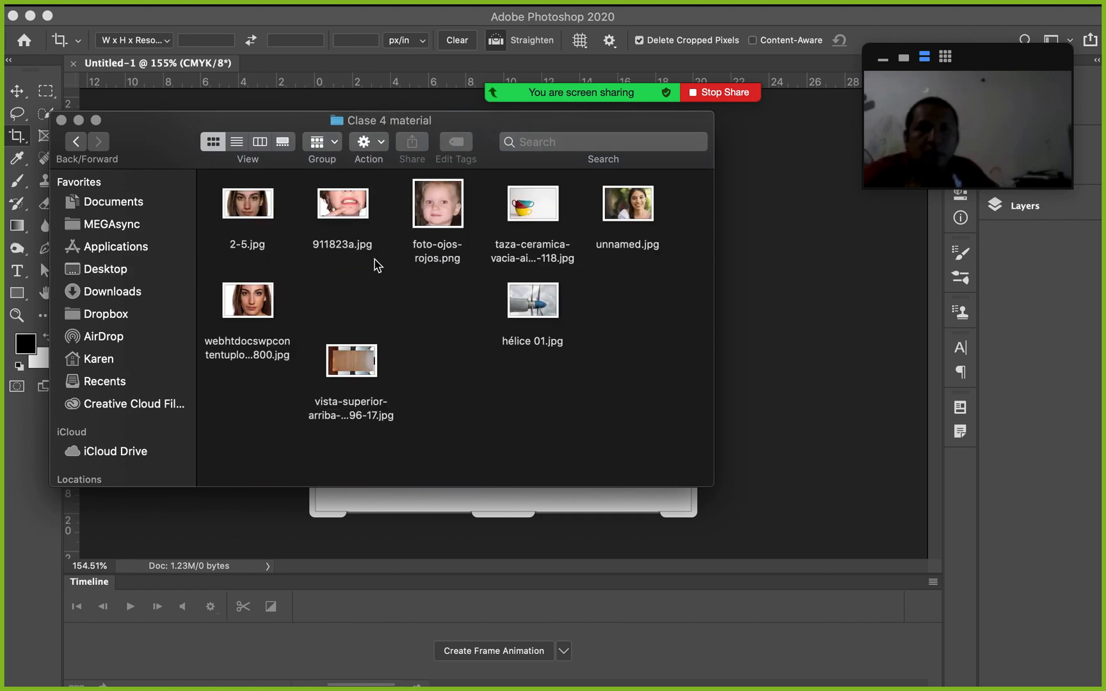
- Open hélice 01.jpg in Adobe Photoshop 2020, assigning the working RGB profile Adobe RGB (1998)
click(524, 312)
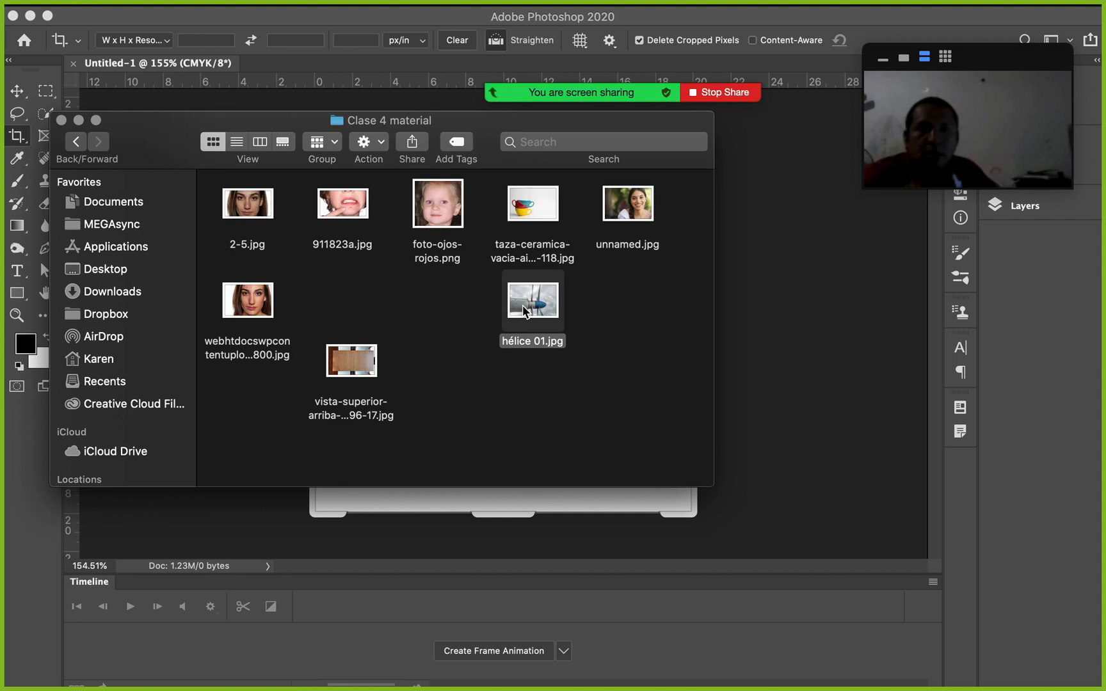
right_click(524, 312)
mouse_move(700, 312)
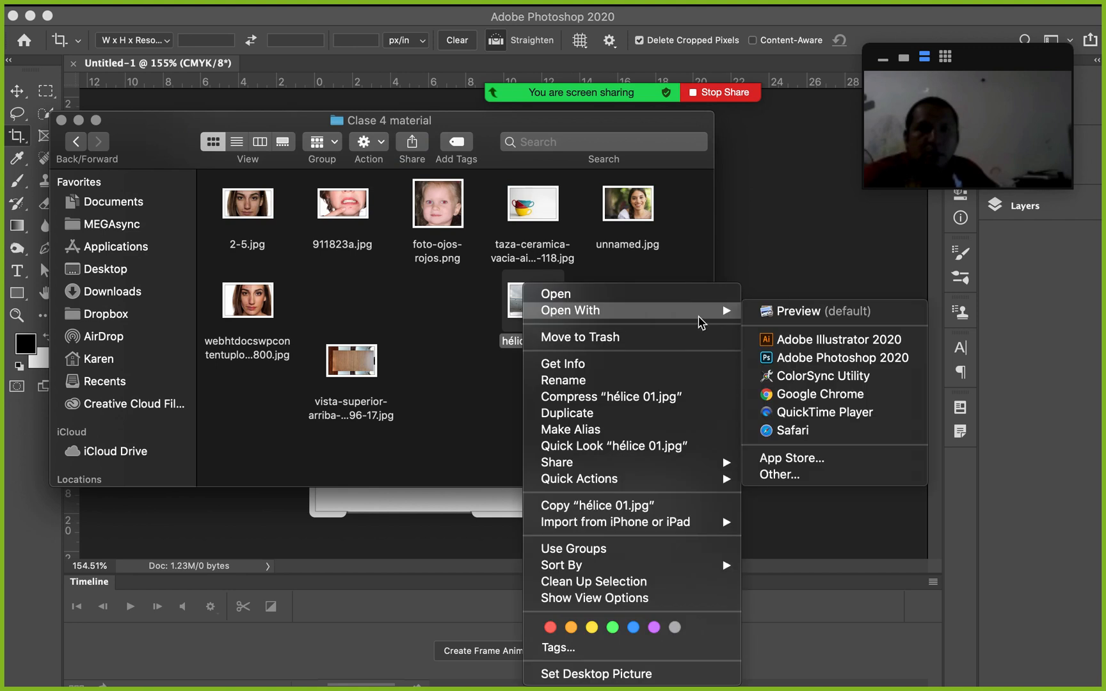
click(800, 357)
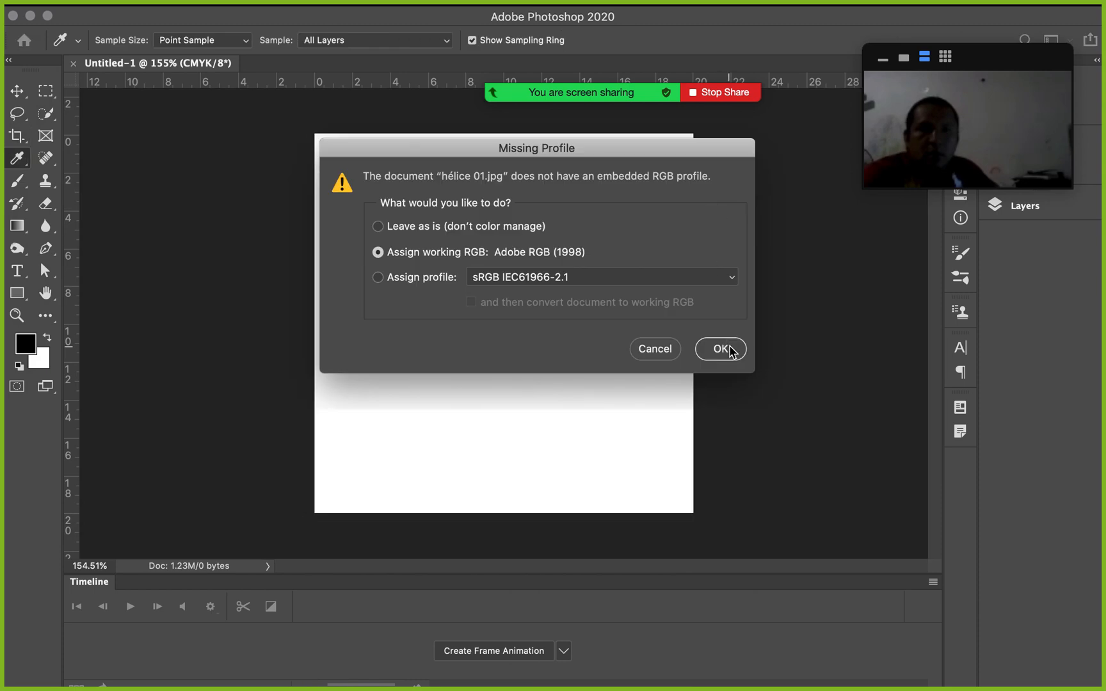
click(730, 350)
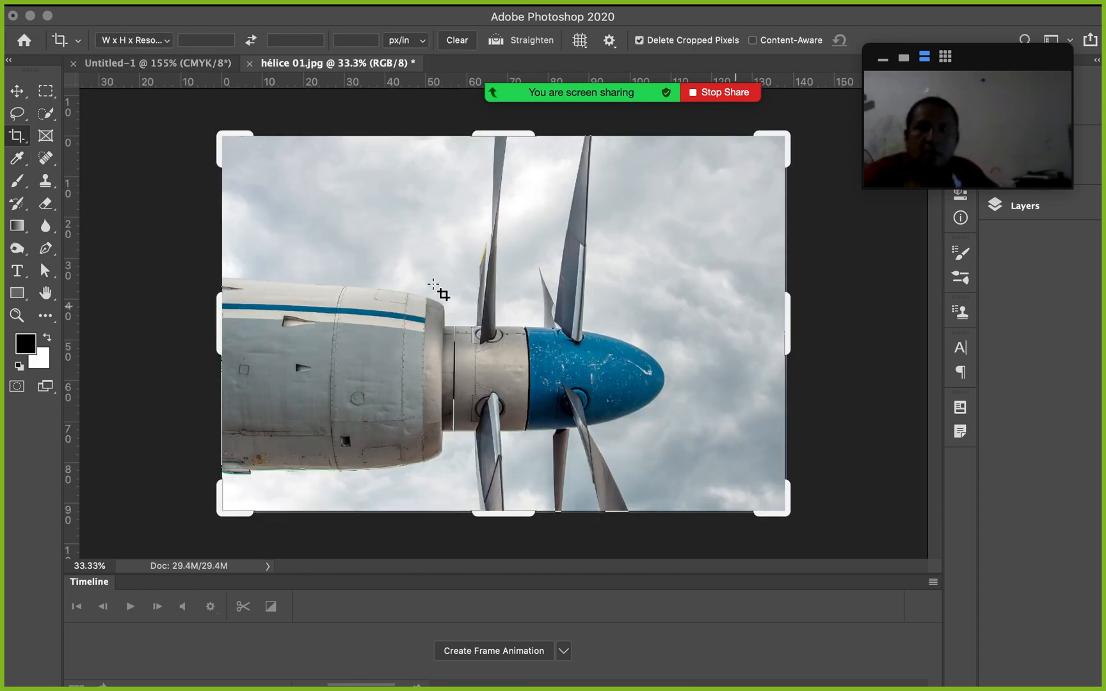
key(Escape)
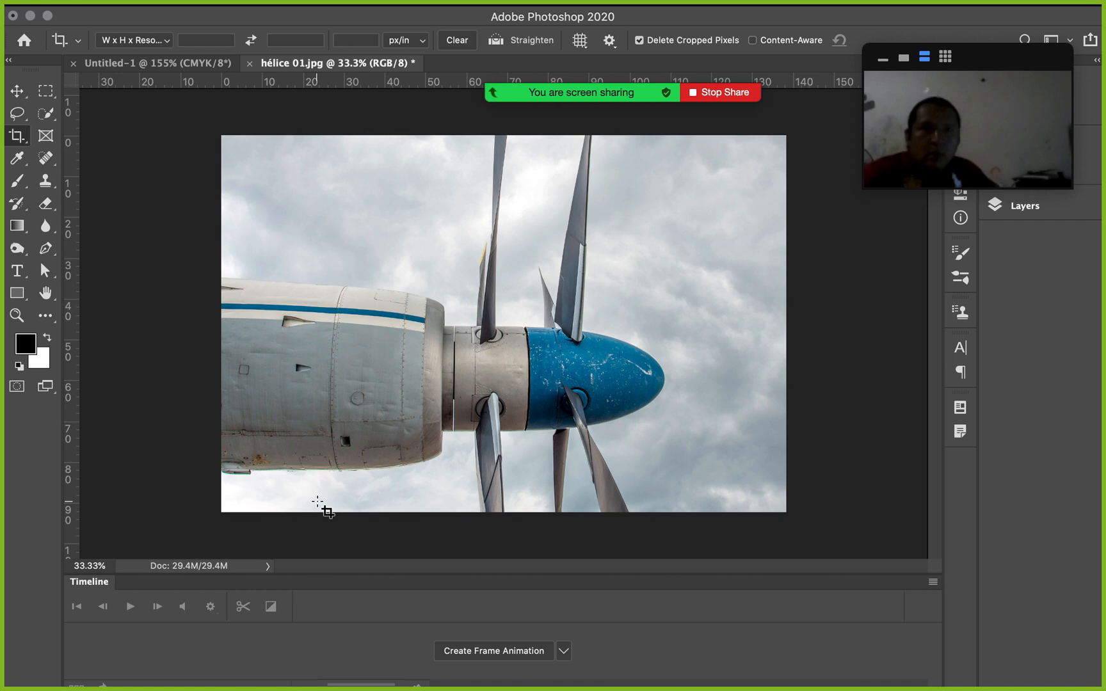
- Crop away the right part of the image with the propeller, keeping only the engine body and sky
click(741, 265)
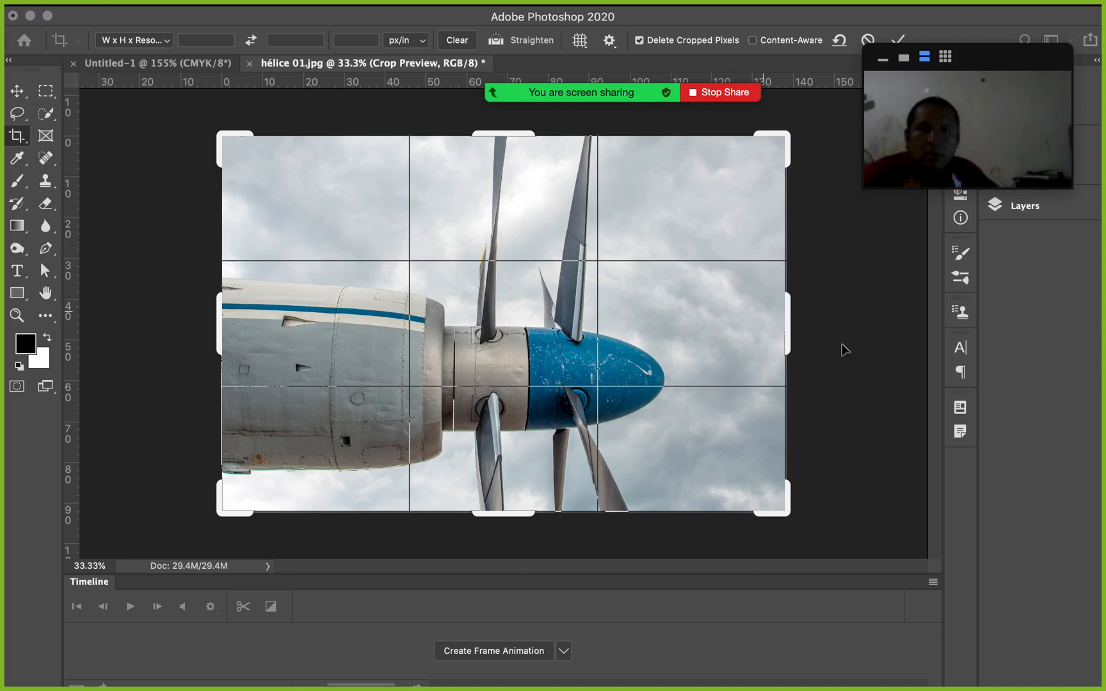
drag(788, 336, 623, 342)
key(Return)
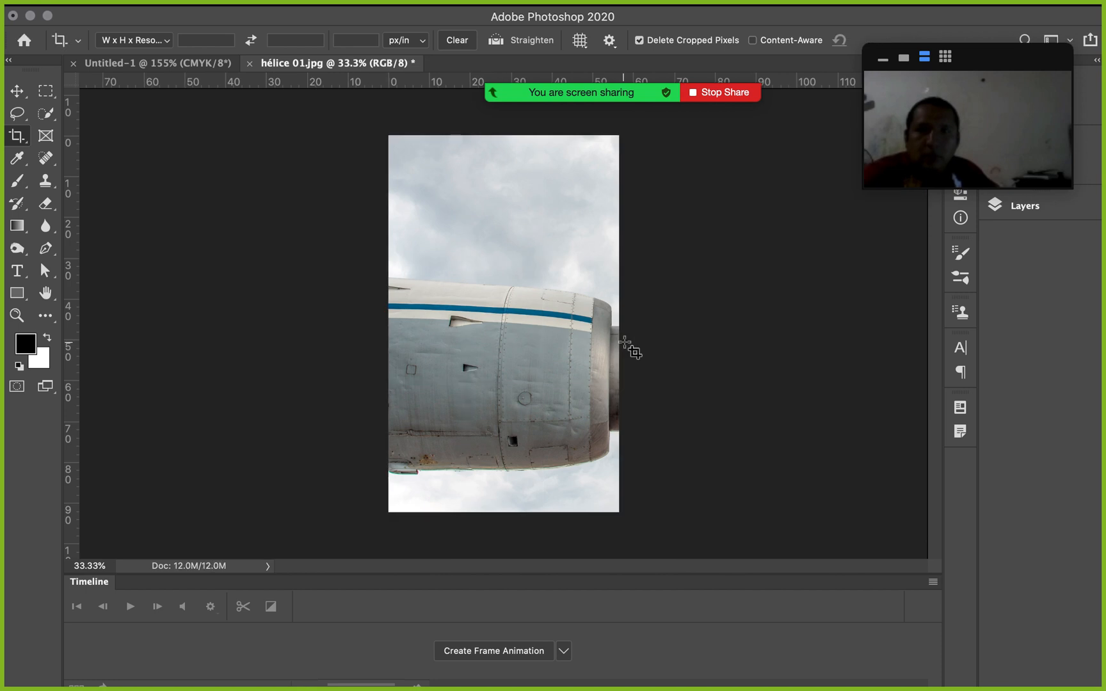
- Convert the cropped image's background into a regular layer and try to move it within the canvas
click(17, 93)
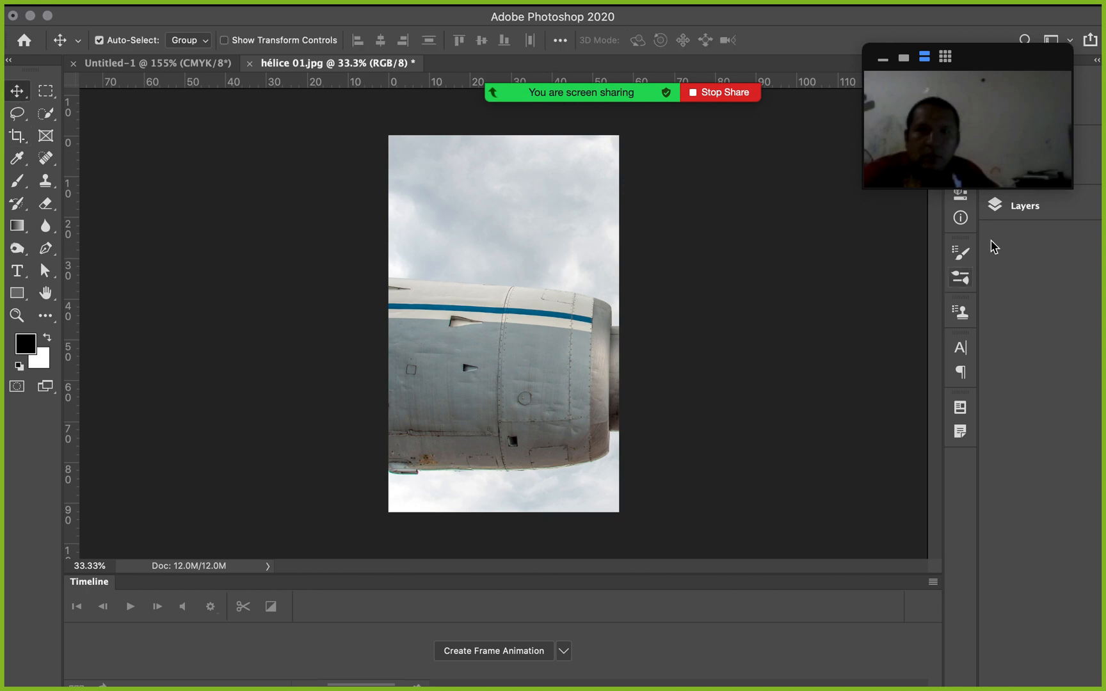
click(1038, 205)
click(942, 295)
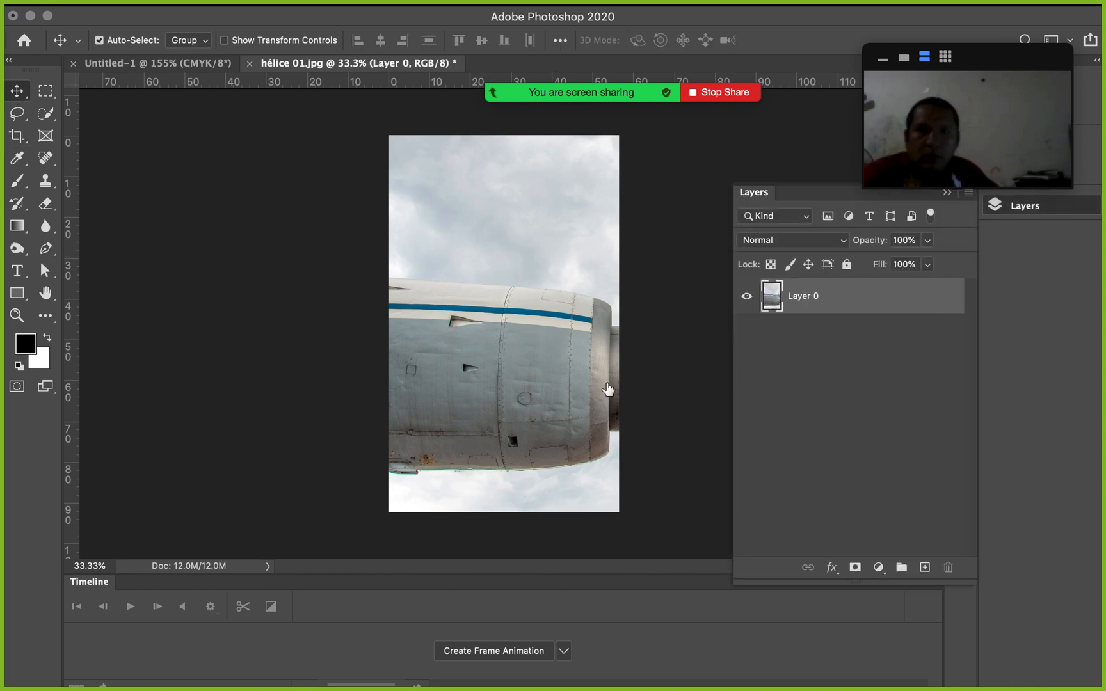
drag(481, 316, 529, 330)
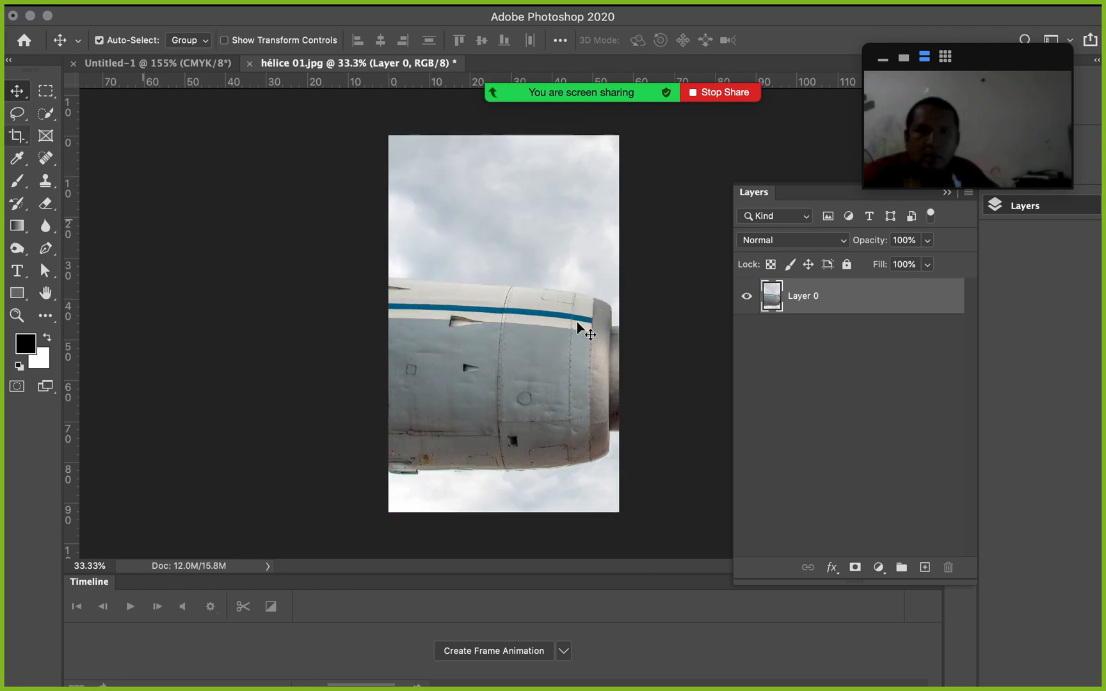
- Restore hélice 01.jpg to its original opening snapshot in the document history
drag(994, 64, 1017, 198)
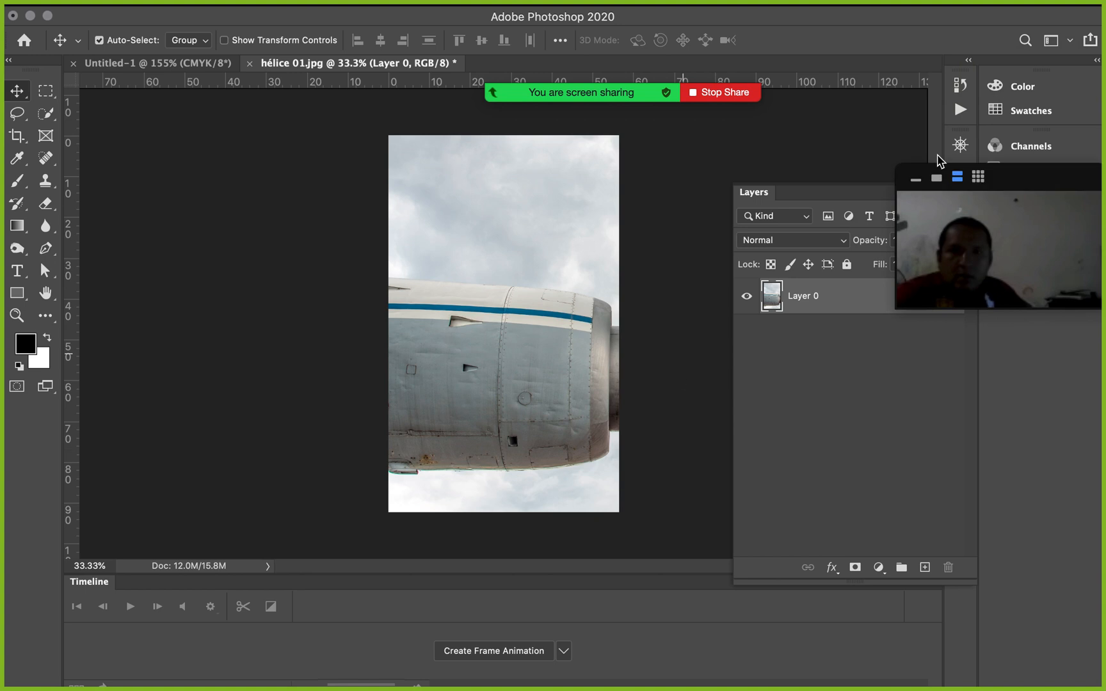
click(964, 88)
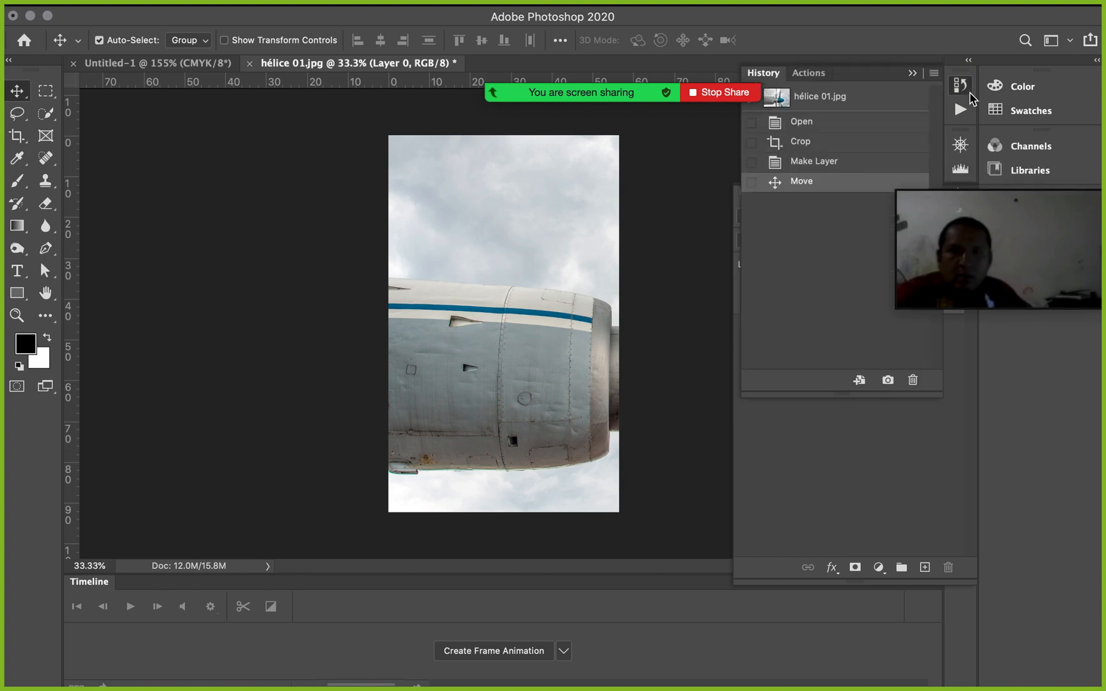
click(834, 112)
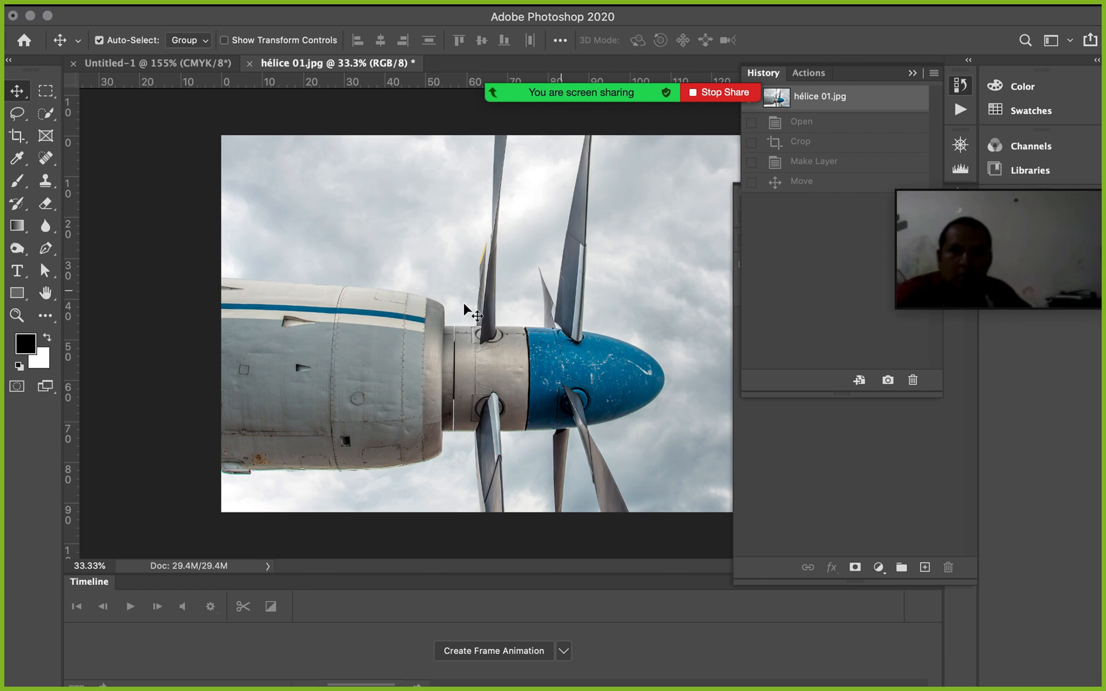
- Copy the full propeller image into the Untitled-1 document as a new layer
drag(482, 323, 445, 273)
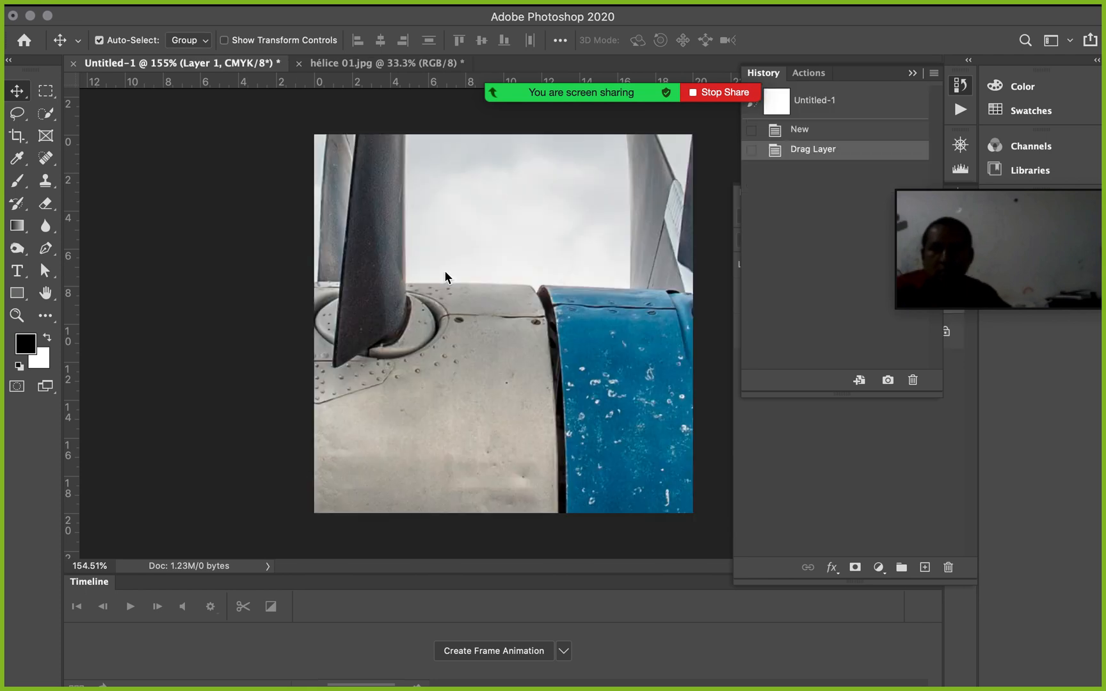
scroll(525, 283, down, 2)
scroll(524, 282, down, 5)
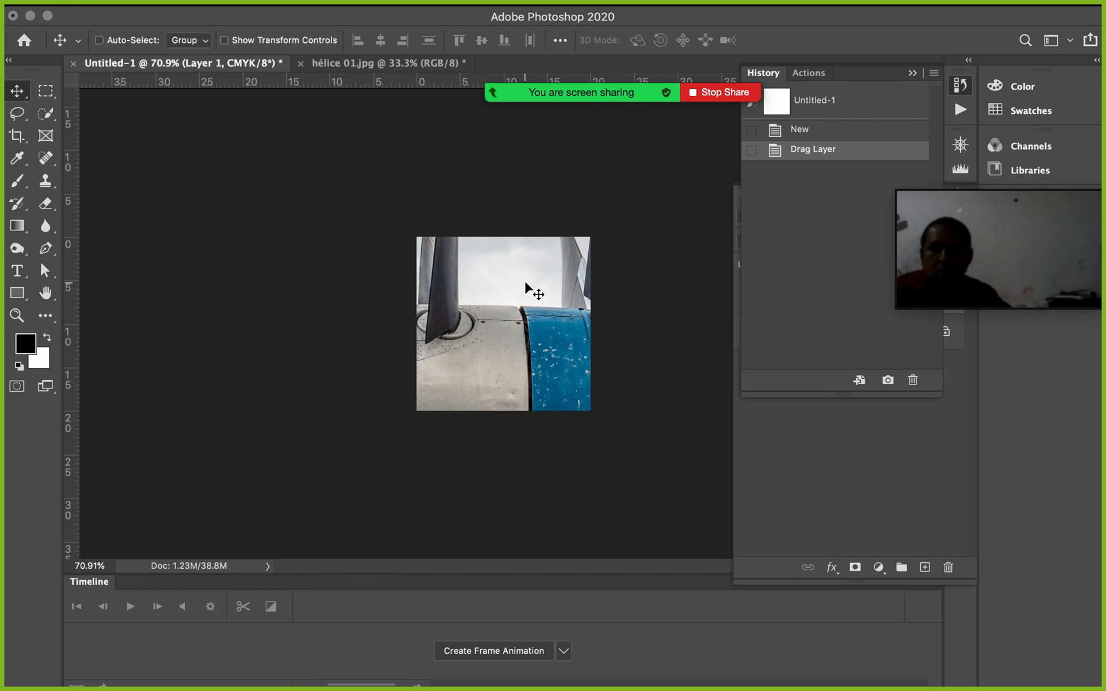
- Scale the propeller layer proportionally to about 24.82% with Free Transform, aligning its left edge with the canvas edge
key(super+t)
scroll(518, 297, down, 2)
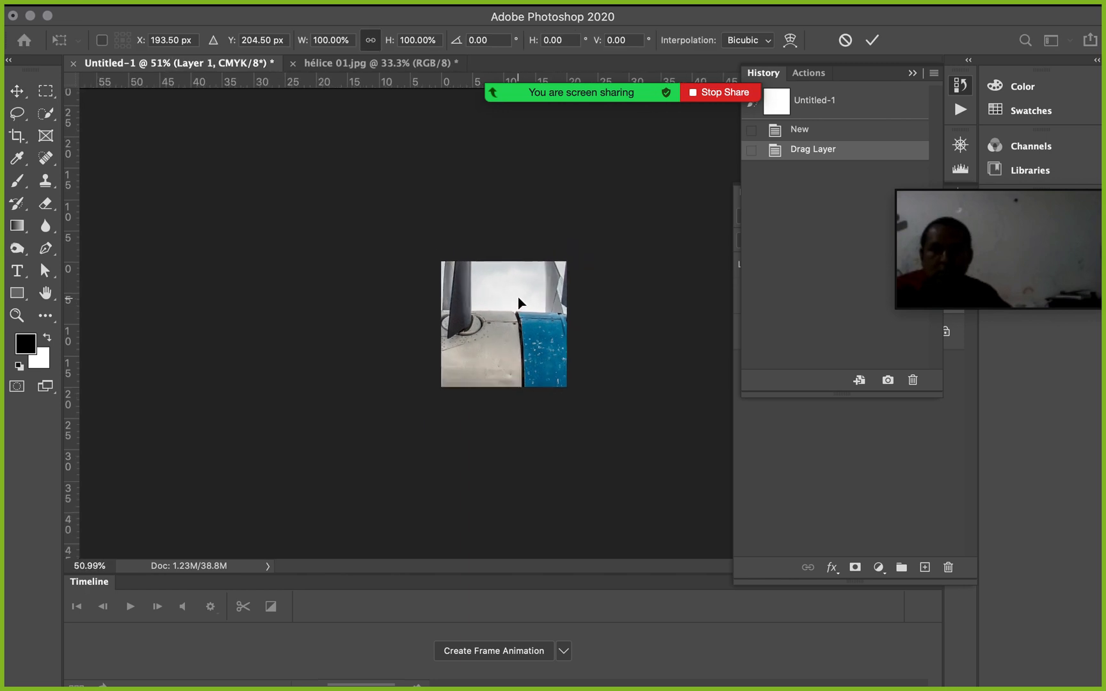
scroll(518, 296, down, 6)
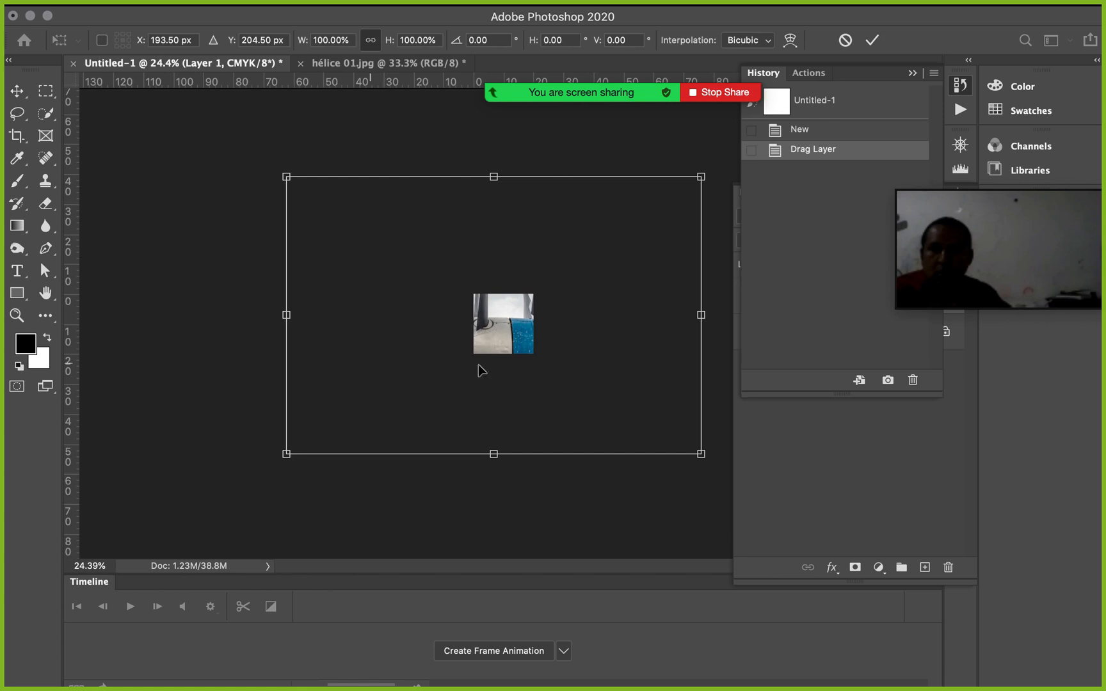
drag(286, 176, 451, 266)
mouse_move(534, 333)
mouse_down()
mouse_move(553, 309)
mouse_move(542, 331)
mouse_up()
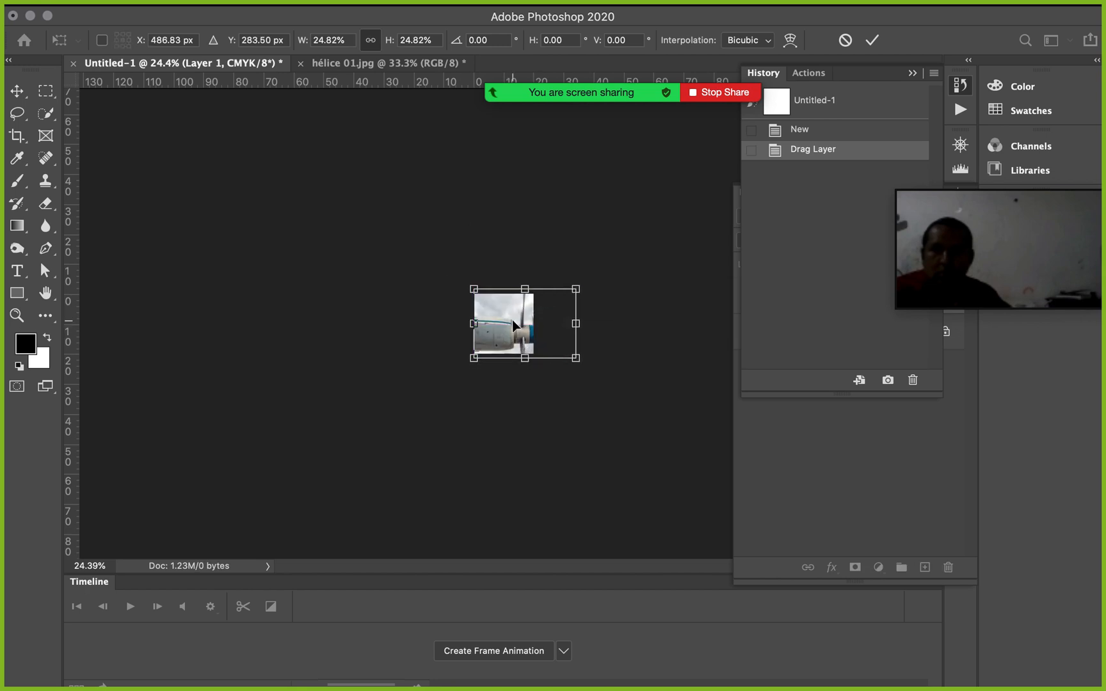
key(Return)
- Extend the Untitled-1 canvas to the right with the Crop tool to include the whole propeller and the sky beside it
scroll(513, 325, up, 4)
scroll(508, 322, up, 4)
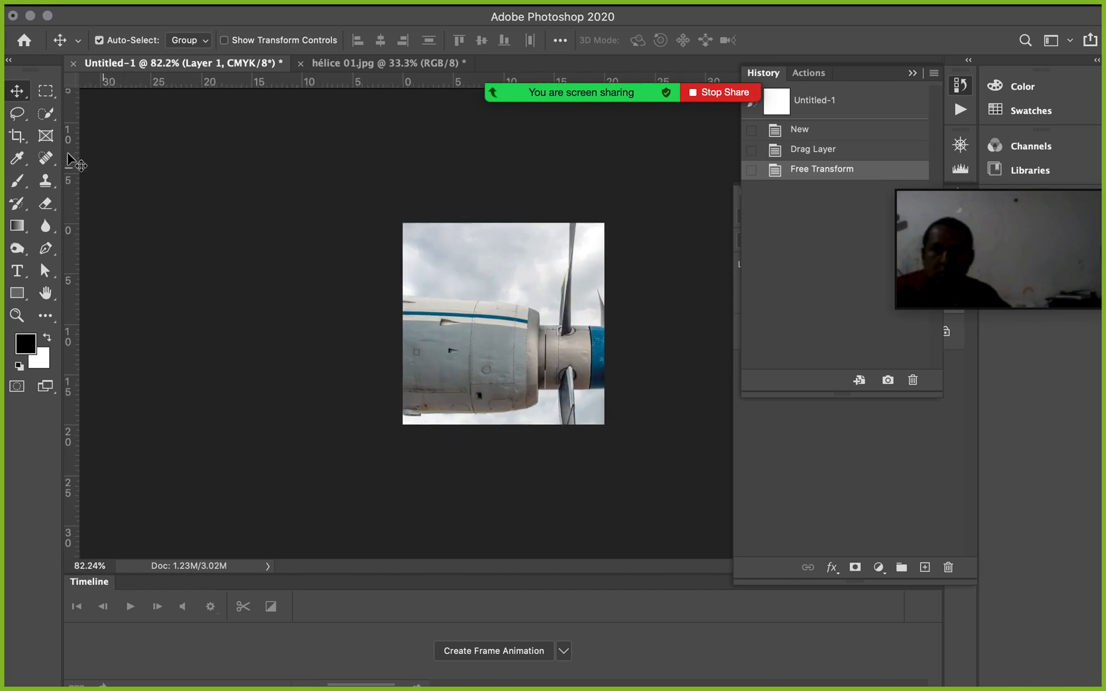
click(17, 135)
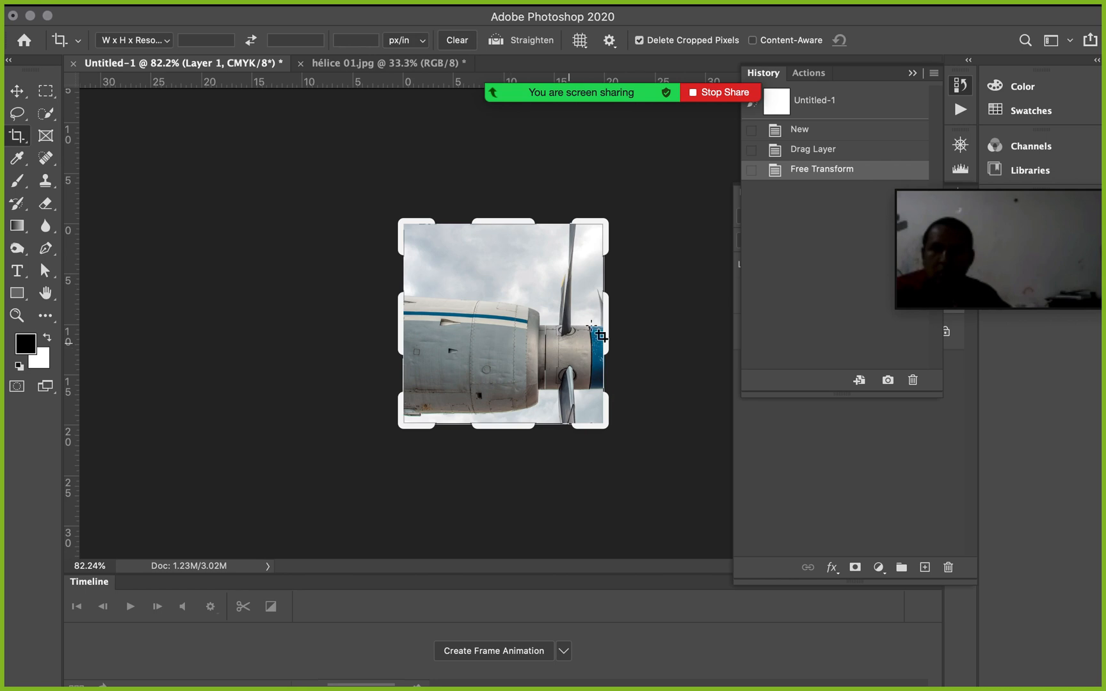
drag(601, 322, 677, 328)
key(Return)
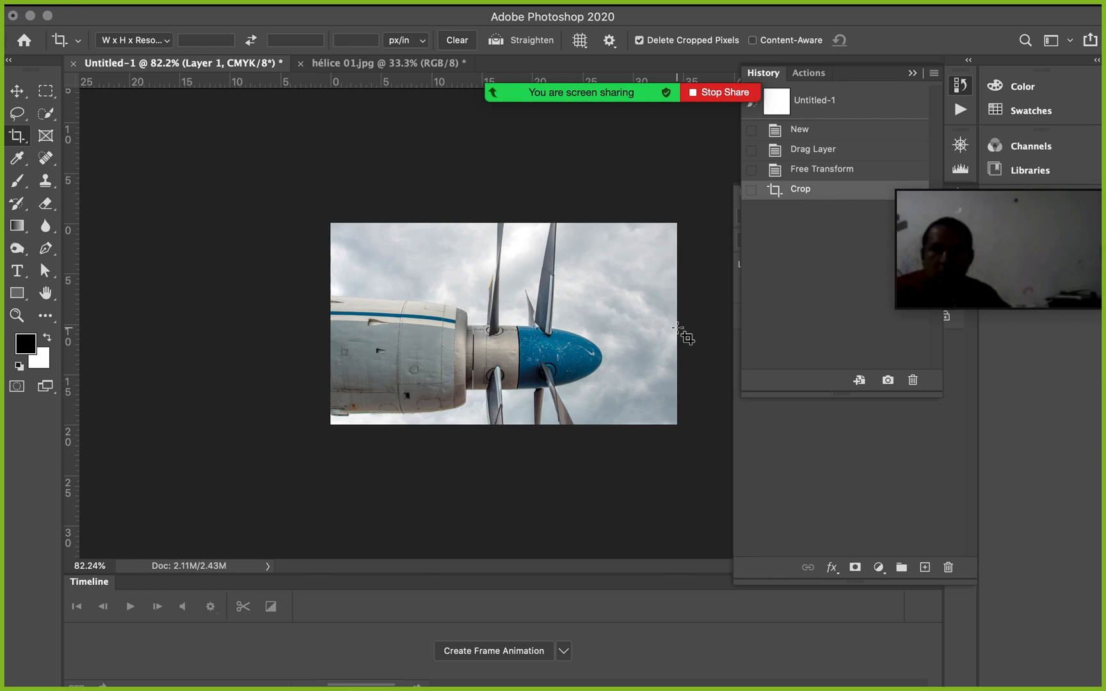
- Close the document history, switch to Finder and preview hélice 01.jpg with Quick Look
click(967, 86)
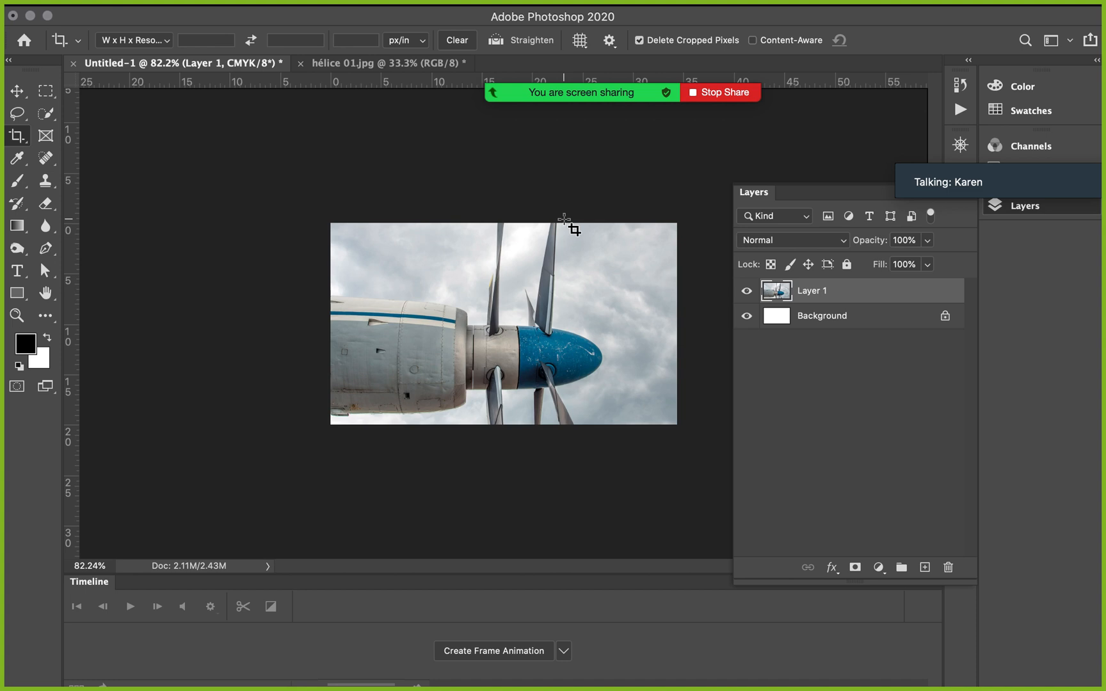
key(super+Tab)
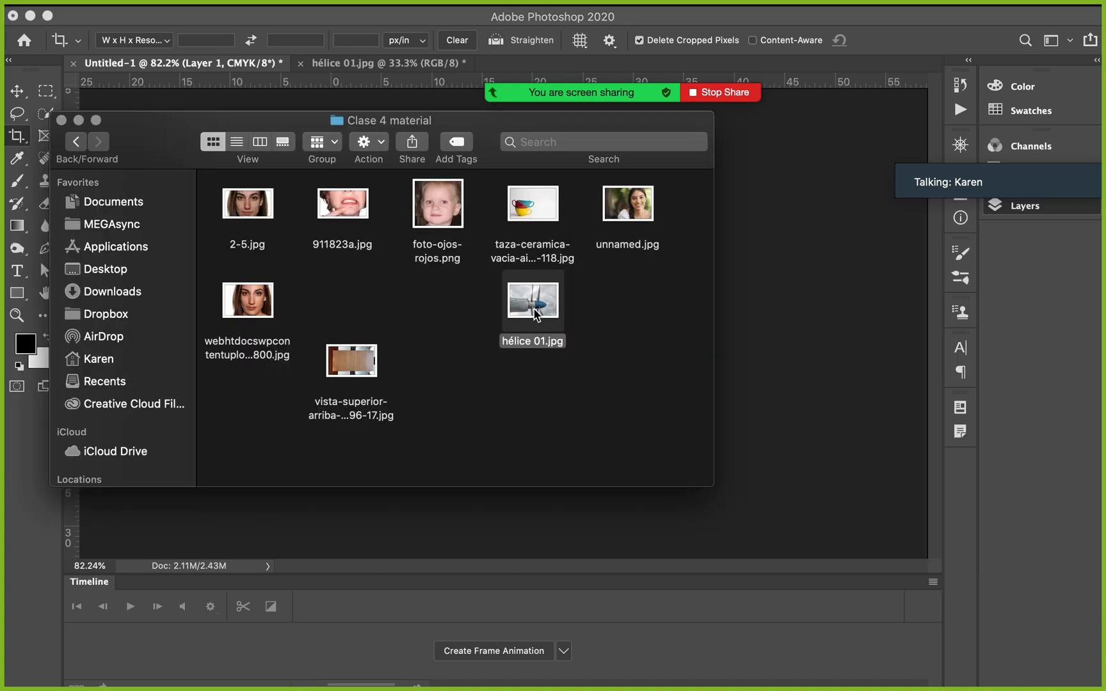
key(space)
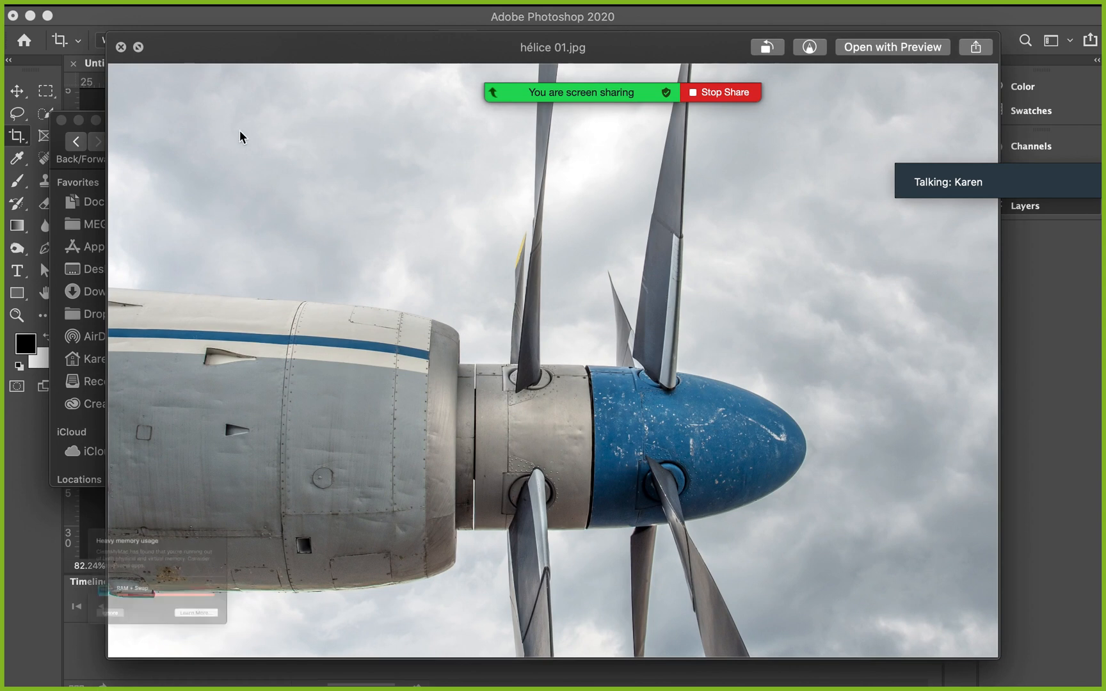
- Close the hélice 01.jpg preview and check unnamed.jpg with Quick Look in the Clase 4 material folder
click(64, 659)
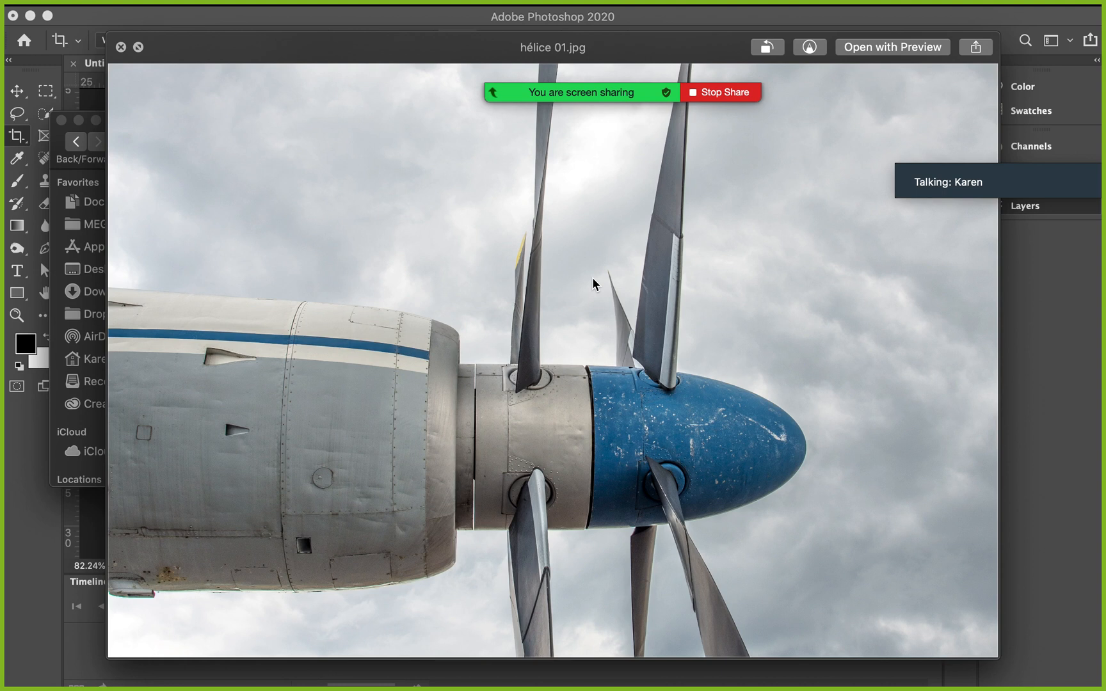
key(space)
click(626, 217)
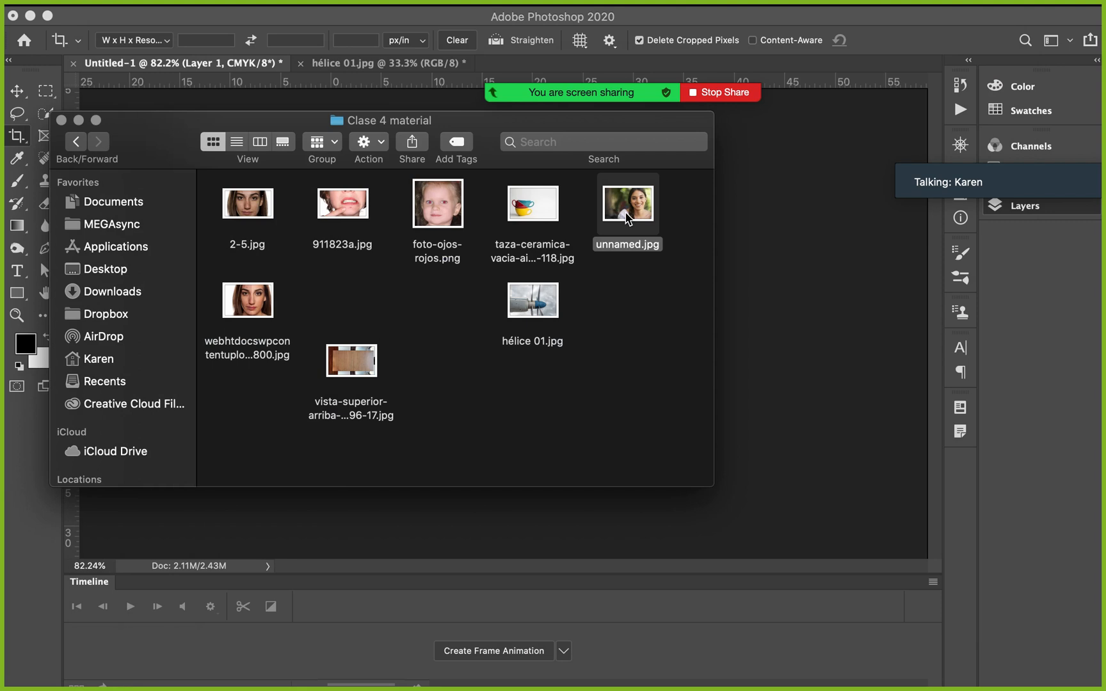
key(space)
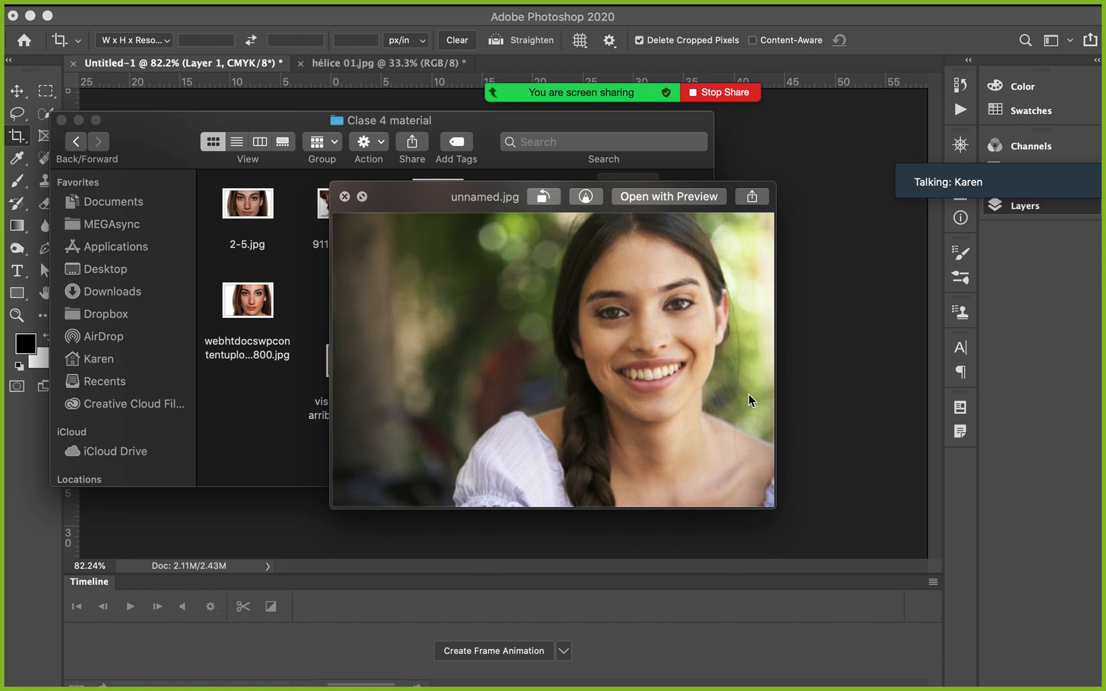
key(space)
- Preview the stacked-cups image with Quick Look and browse from it to unnamed.jpg
click(543, 194)
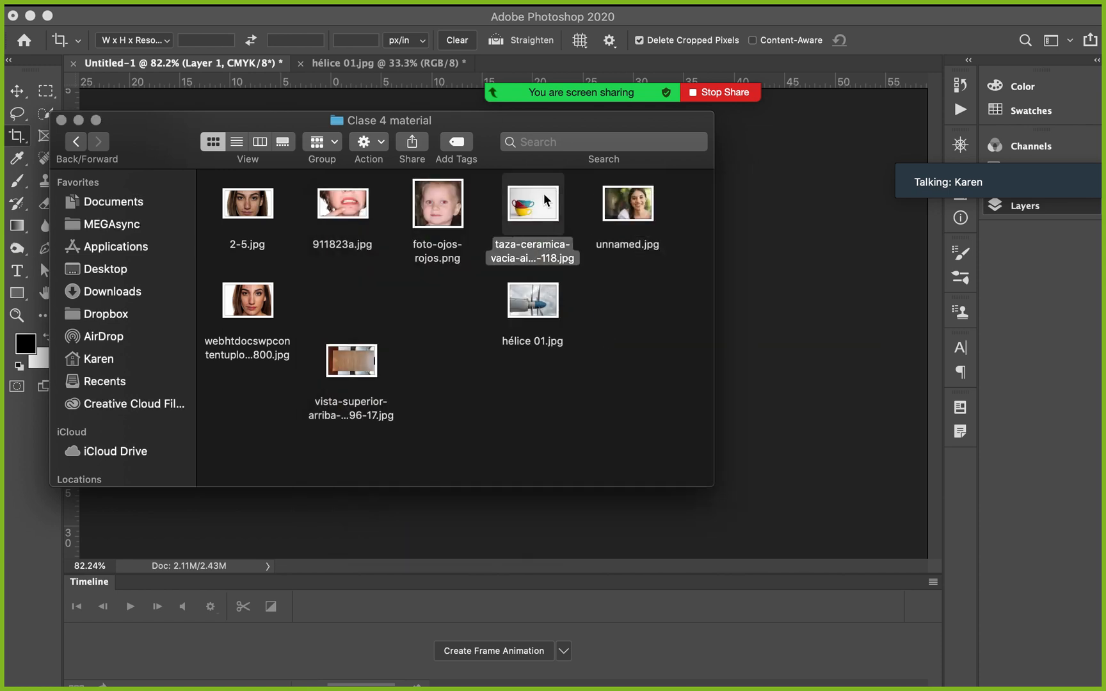
key(space)
key(space)
key(Down)
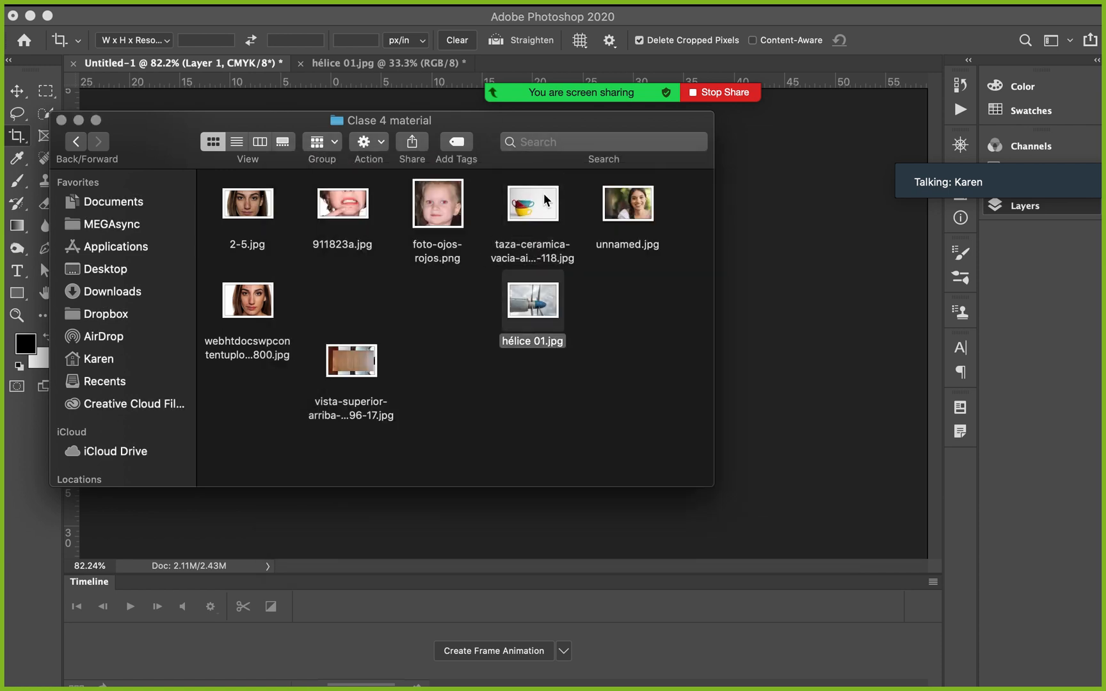
key(space)
key(Up)
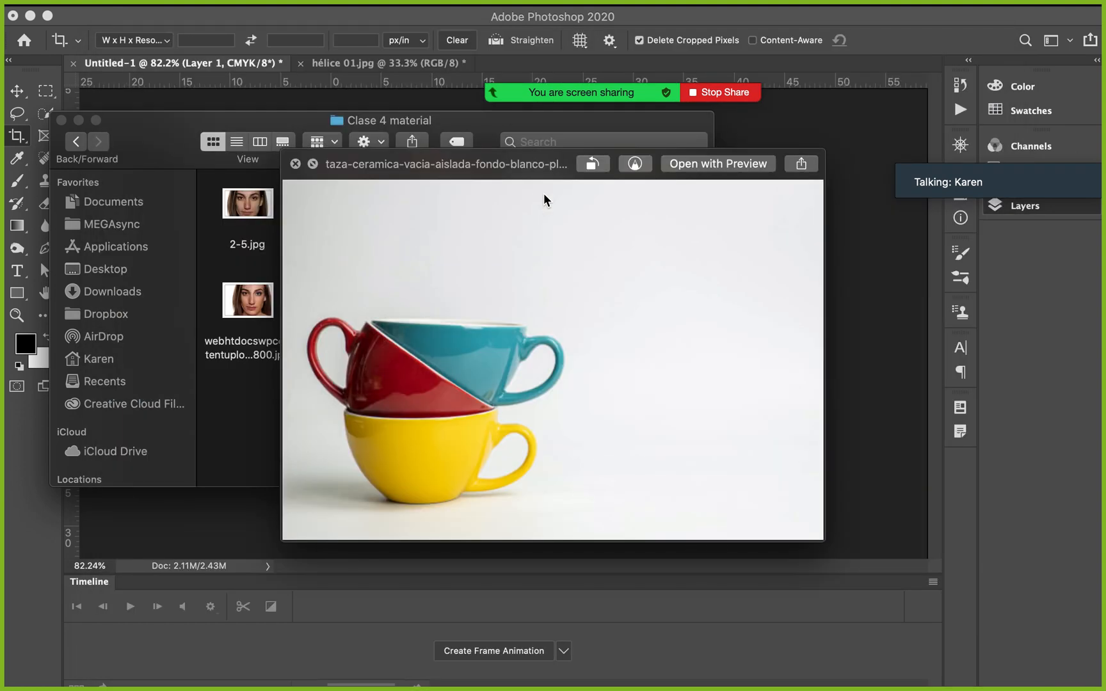
key(Right)
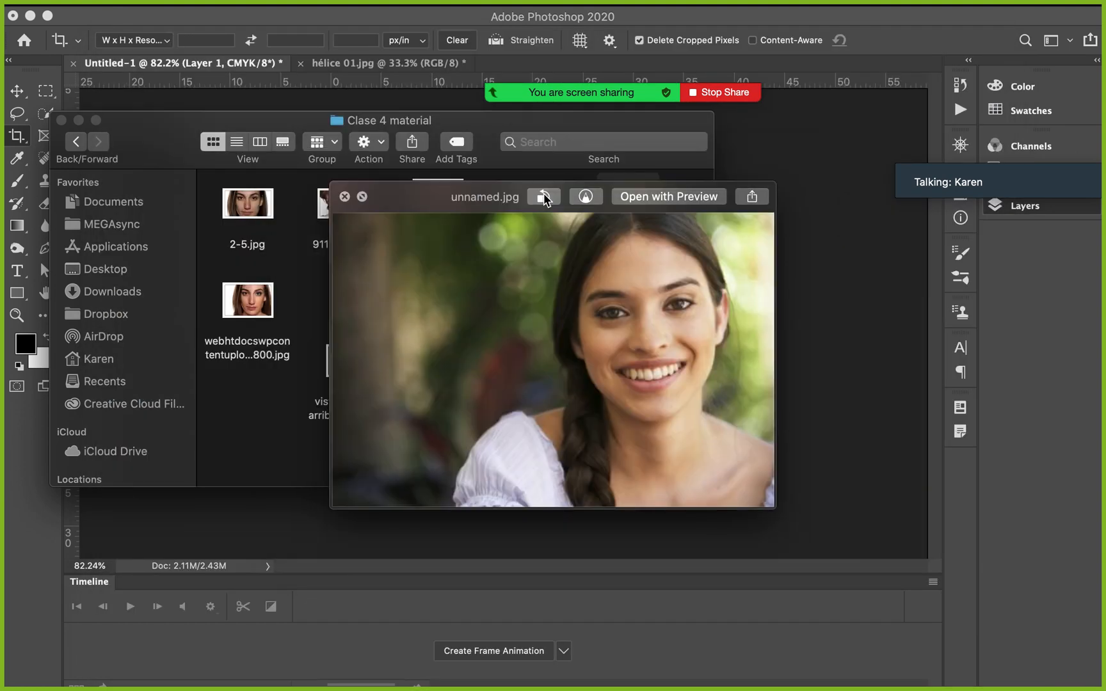
- Examine the pixel detail around the woman's eye in unnamed.jpg and close the preview
scroll(576, 317, up, 10)
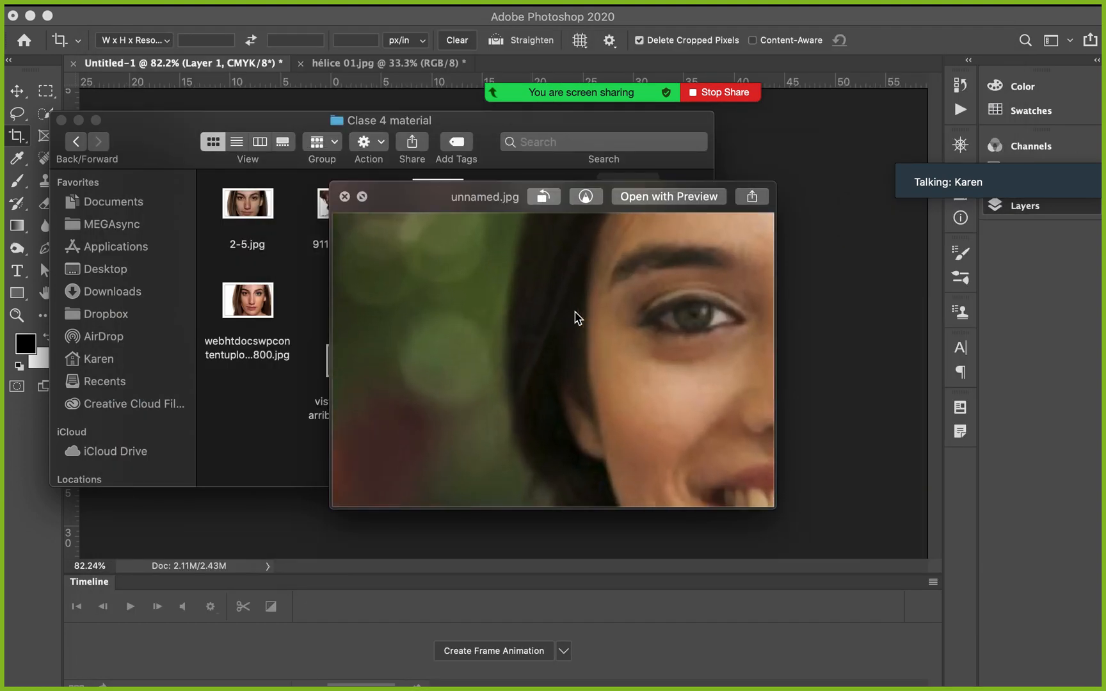
scroll(578, 317, up, 5)
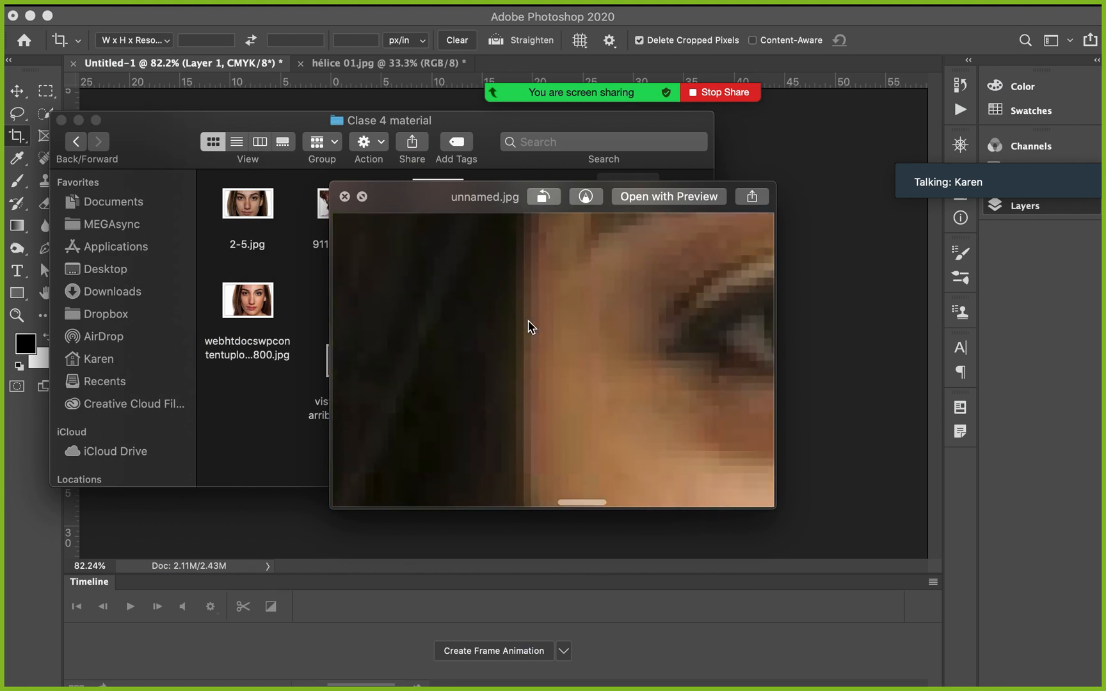
scroll(528, 327, right, 5)
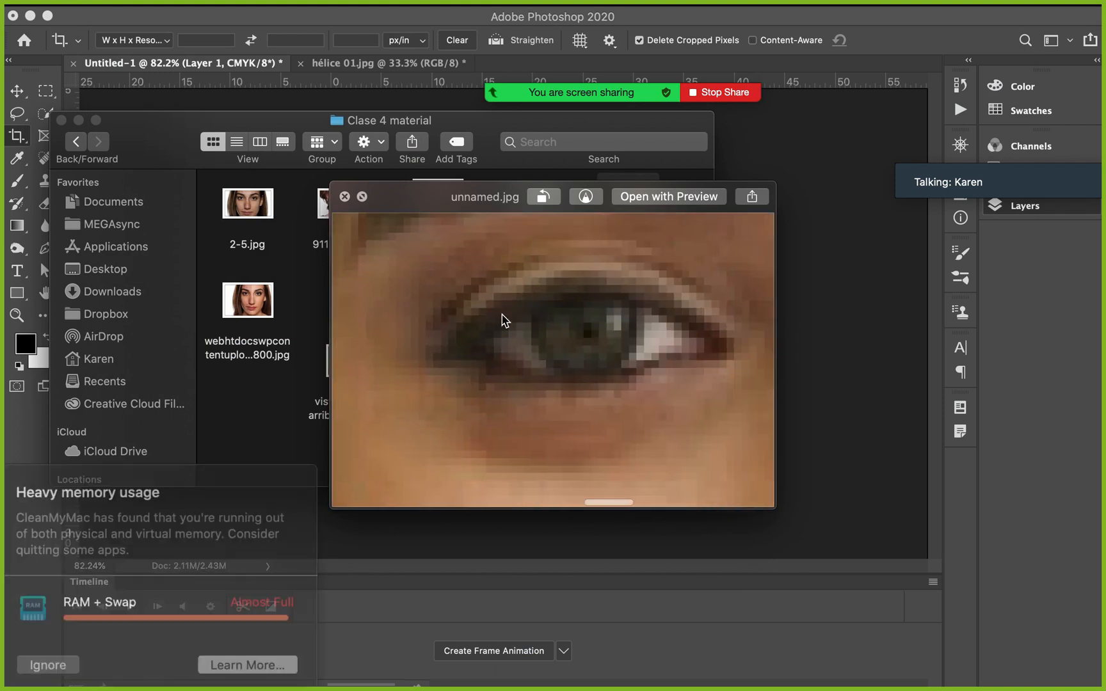
click(53, 656)
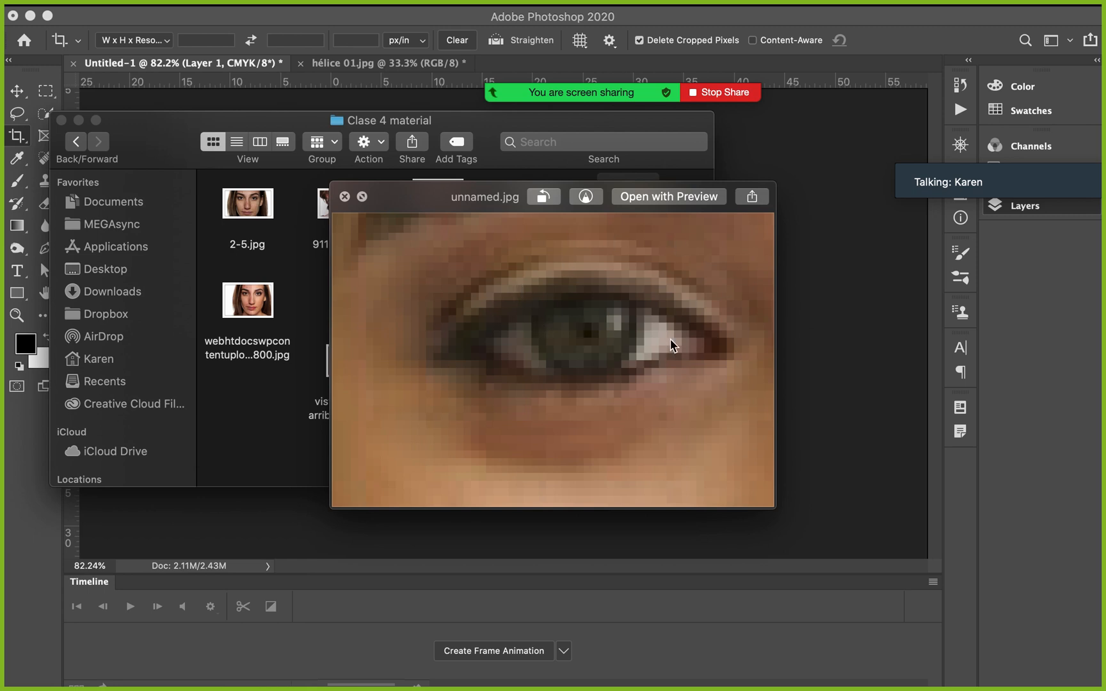
scroll(669, 340, down, 10)
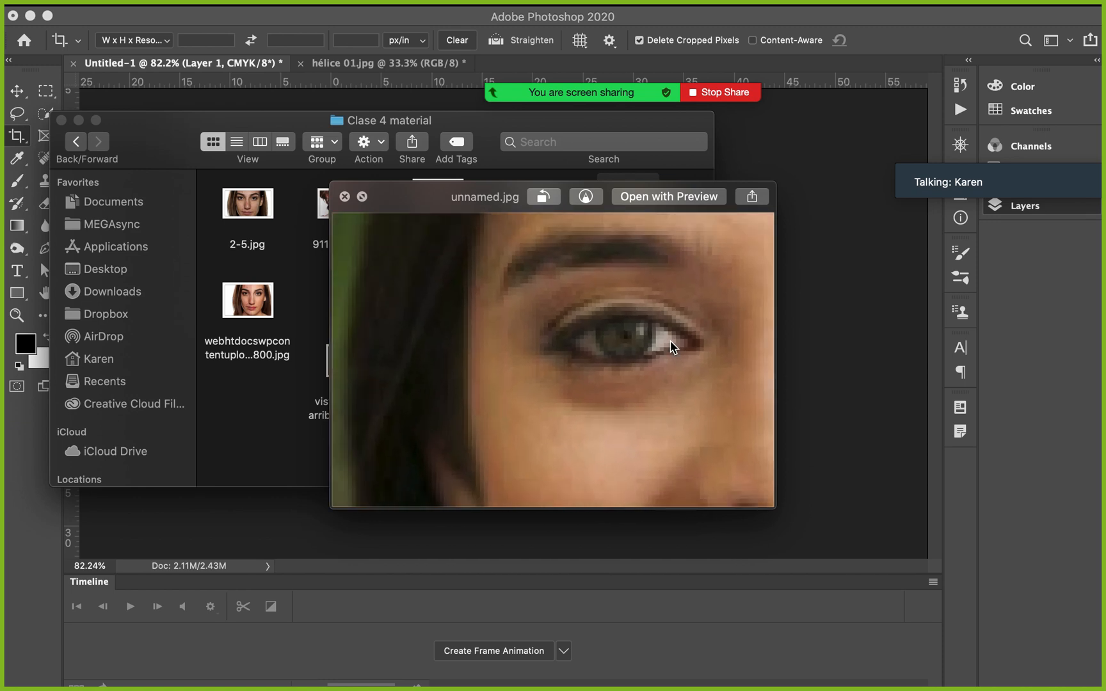
scroll(670, 340, down, 6)
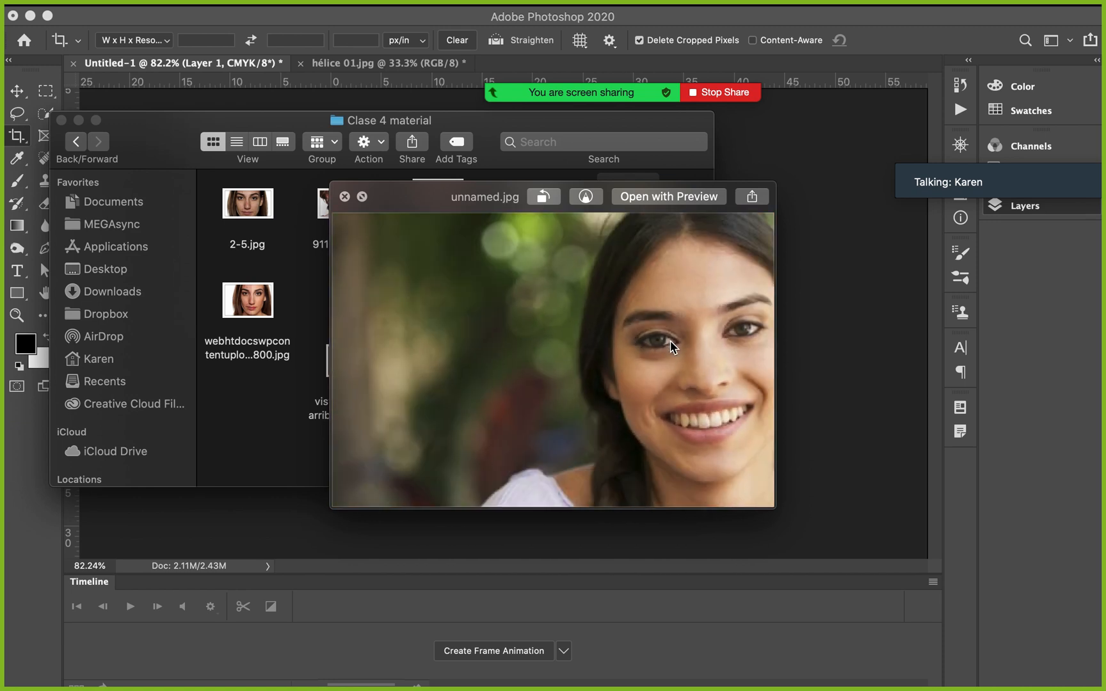
scroll(670, 340, down, 2)
key(space)
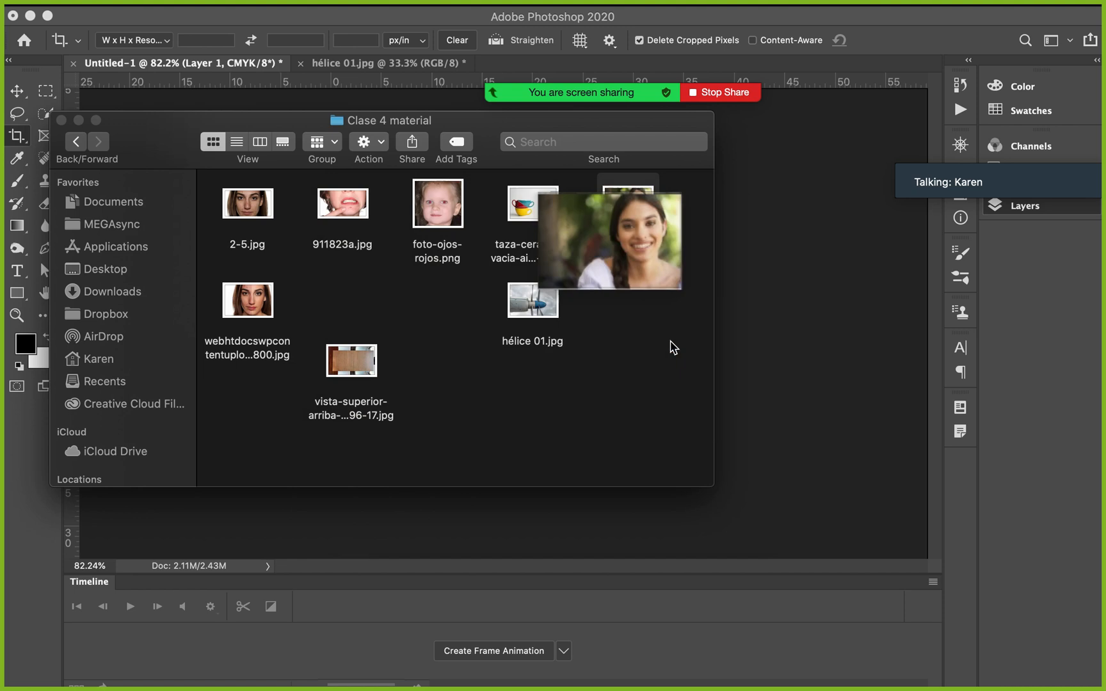
- Preview hélice 01.jpg with Quick Look, examine the pixel detail at the propeller blade's base, and close the preview
click(528, 295)
key(space)
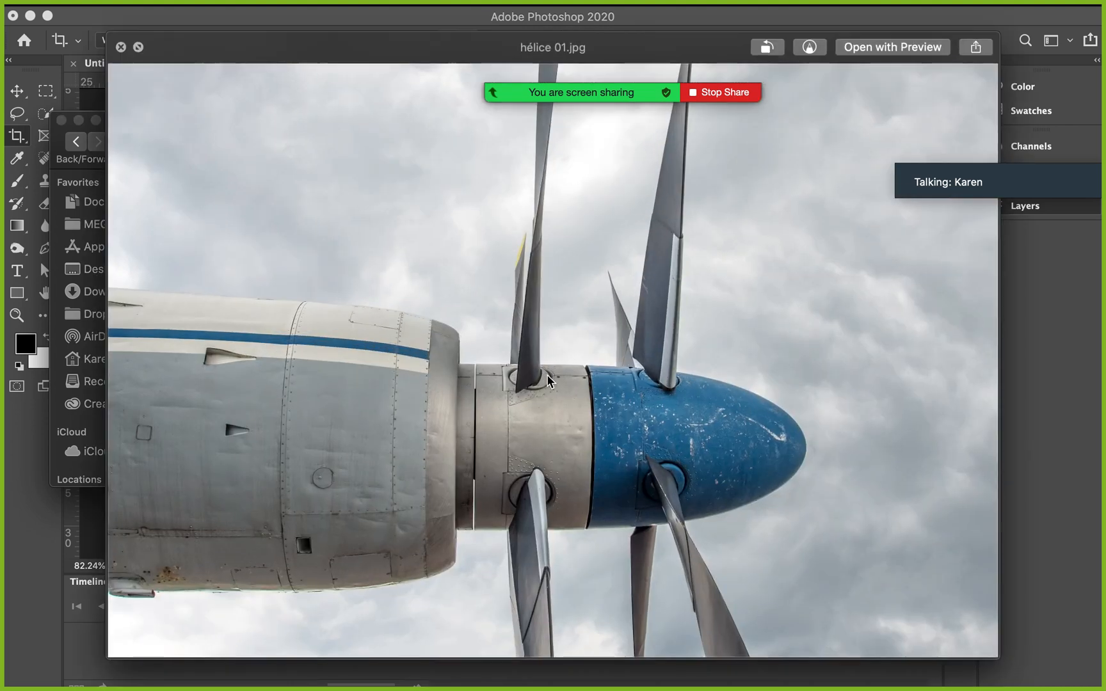
scroll(547, 380, up, 10)
scroll(547, 377, up, 10)
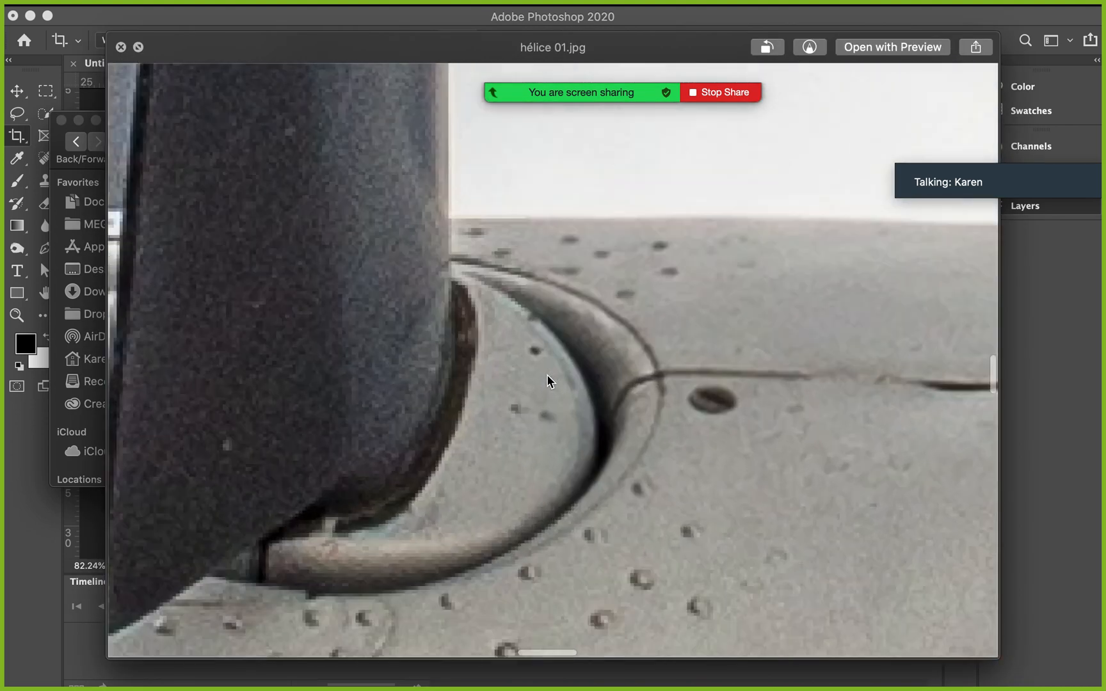
scroll(547, 380, up, 1)
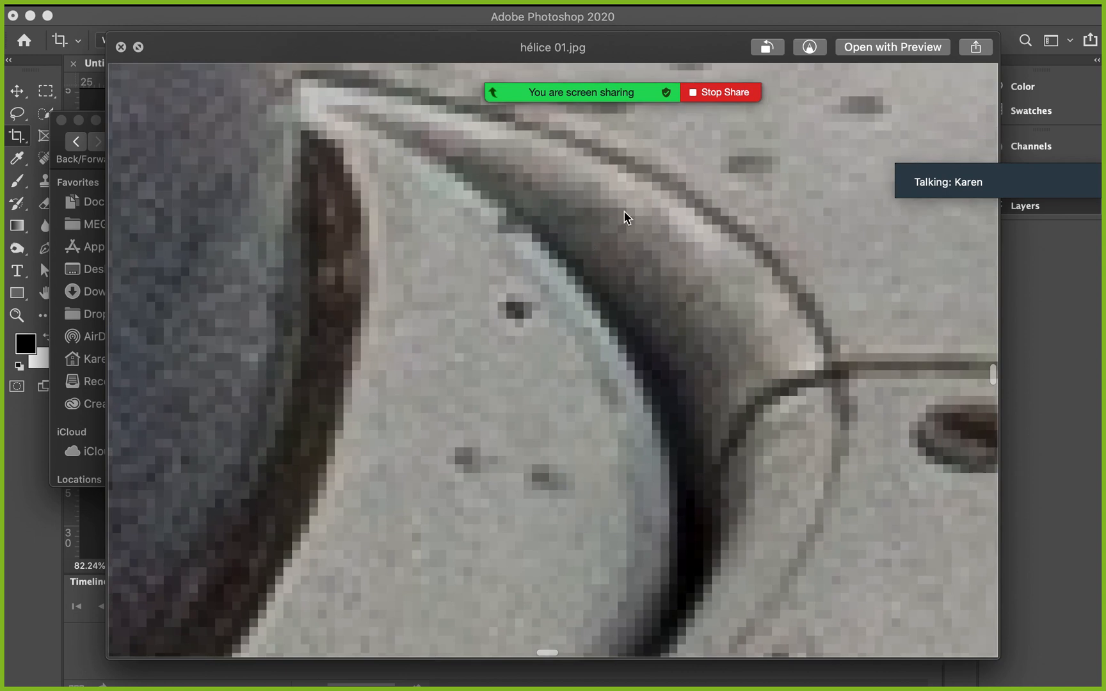
scroll(624, 217, down, 10)
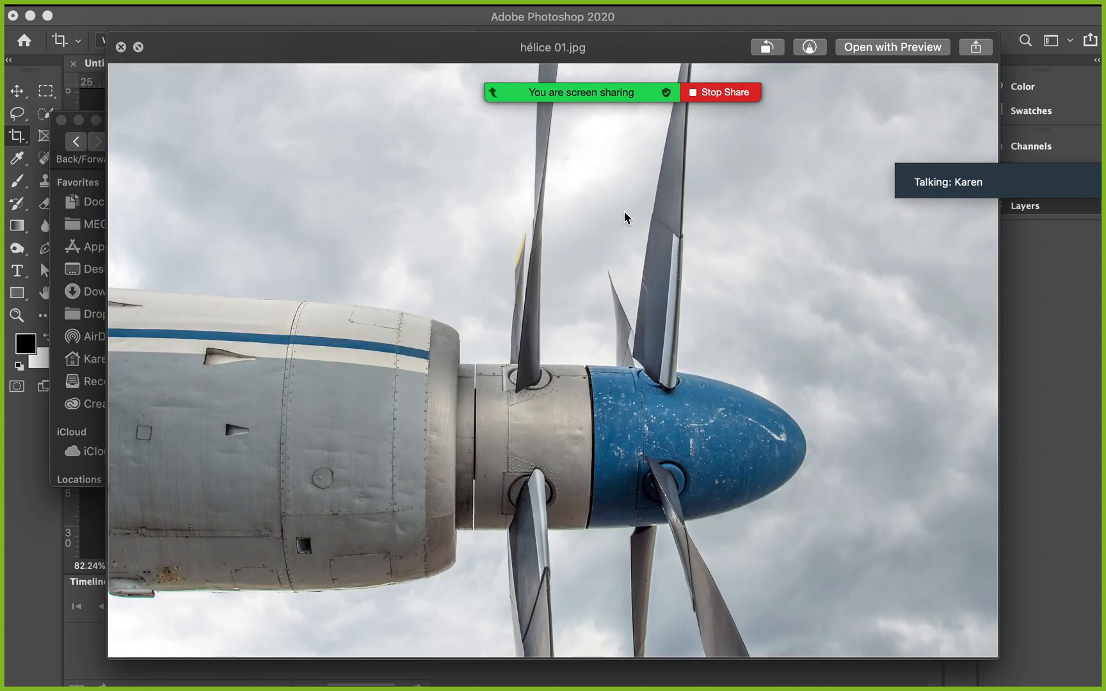
click(55, 657)
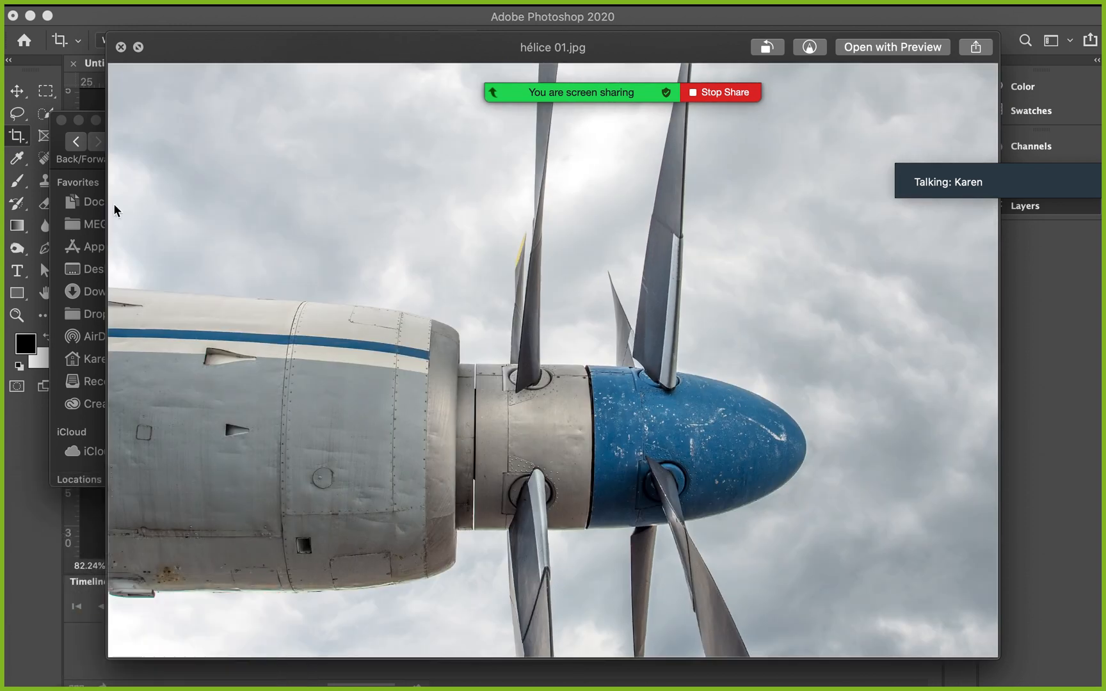
key(space)
- Switch back to Photoshop and apply the Crop tool's frame at the full extent of the Untitled-1 canvas
click(778, 345)
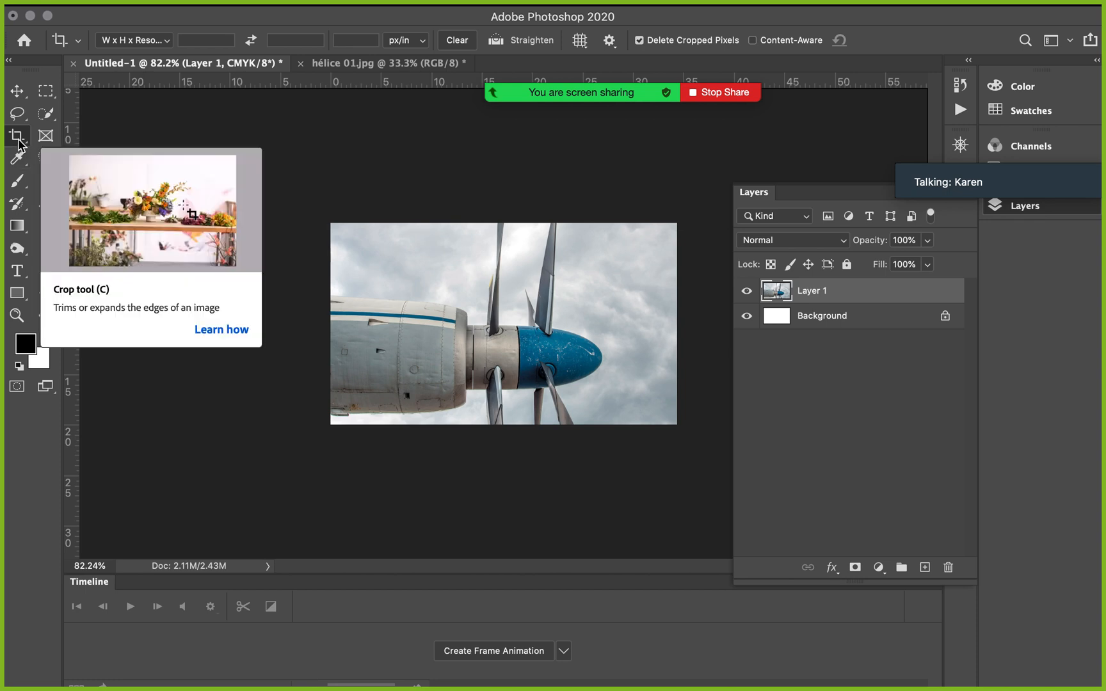
click(512, 326)
mouse_move(681, 326)
mouse_down()
mouse_move(572, 330)
mouse_move(592, 307)
mouse_move(679, 308)
mouse_up()
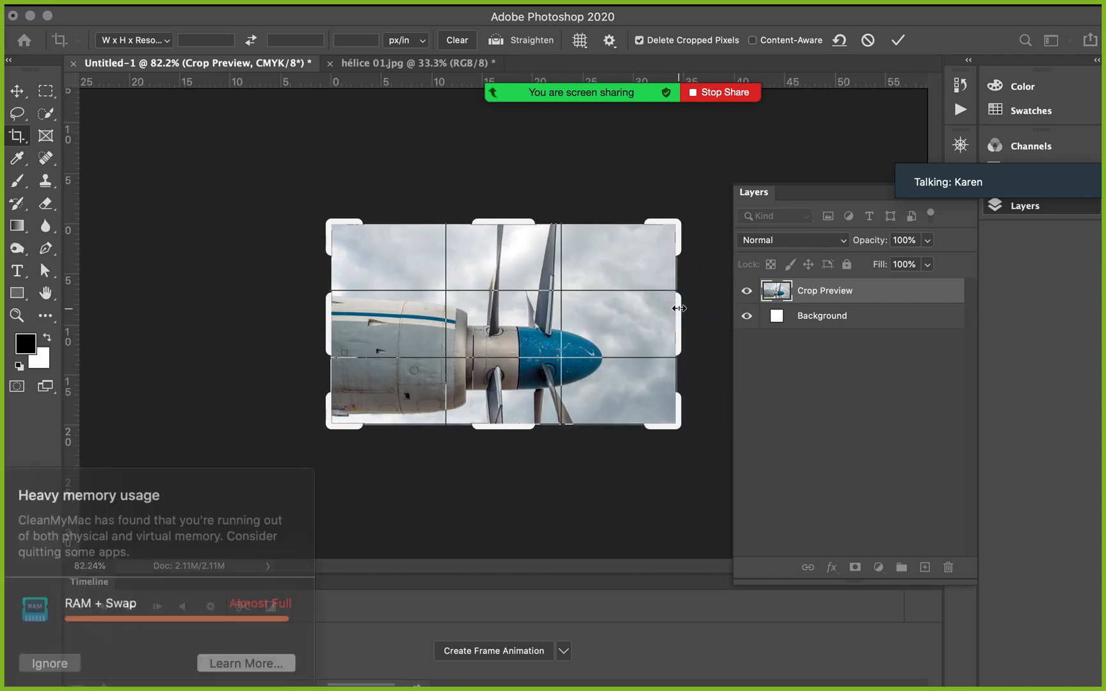
key(Return)
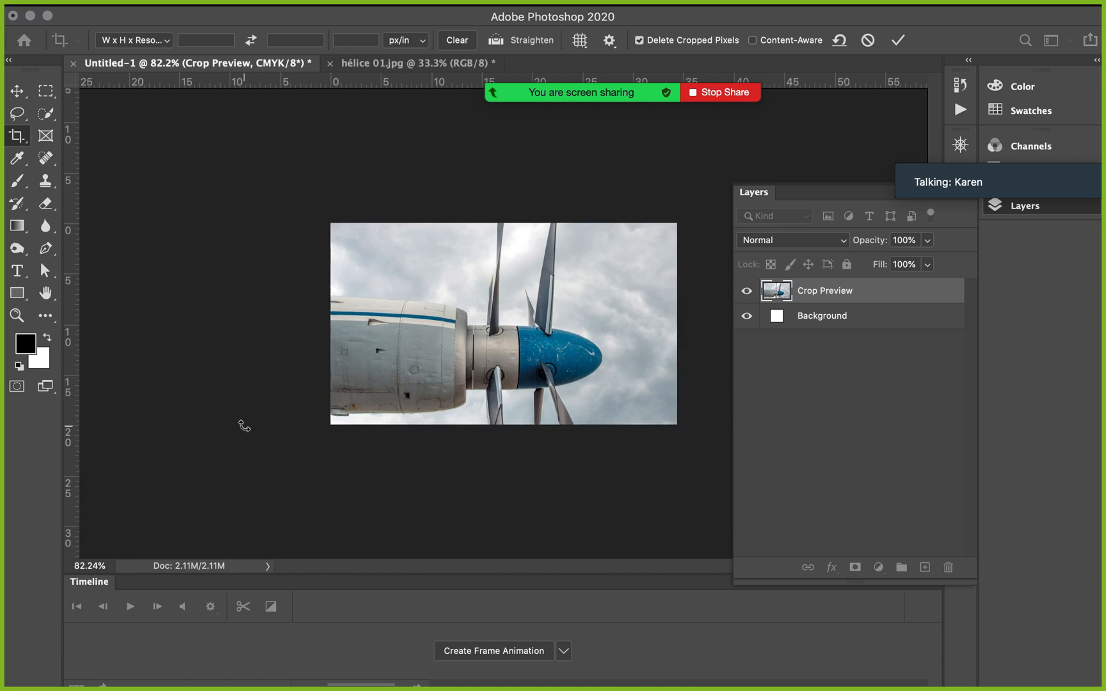
- Apply a four-corner Perspective Crop around the blue nose cone, the upper blades and the sky beside them
click(20, 136)
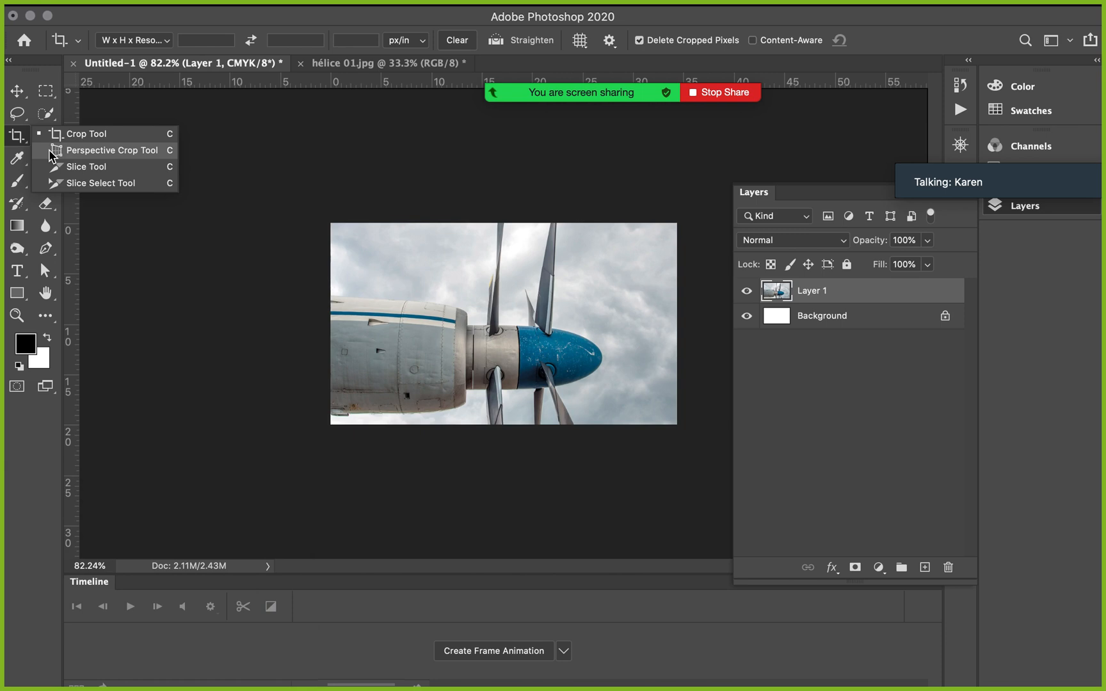
click(135, 150)
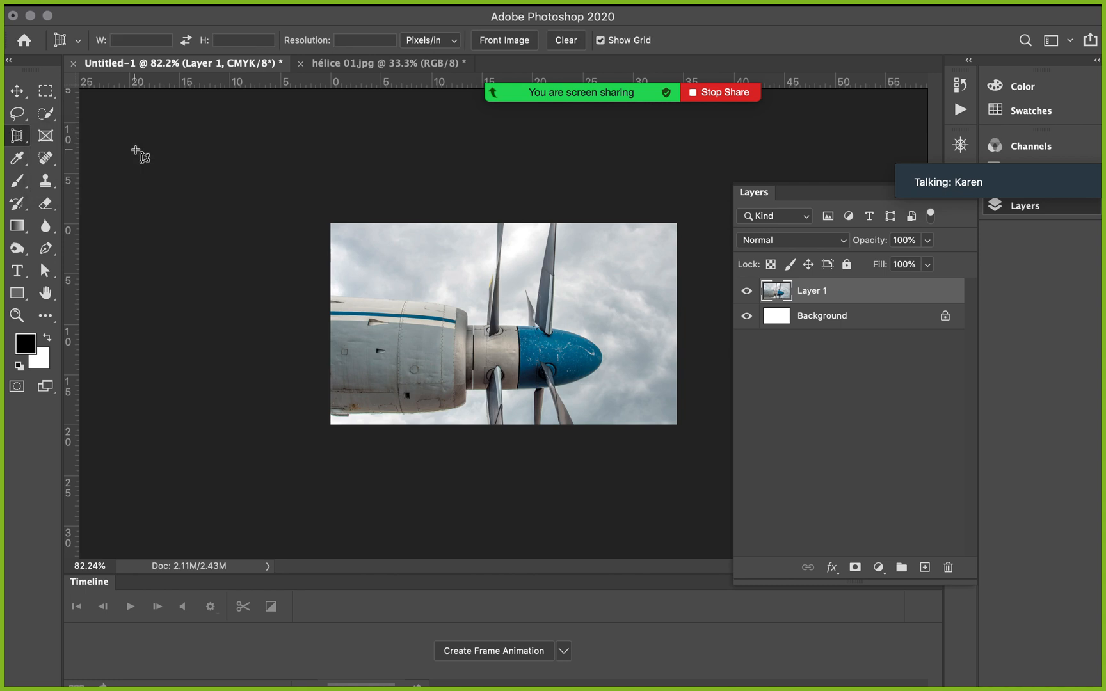
click(423, 255)
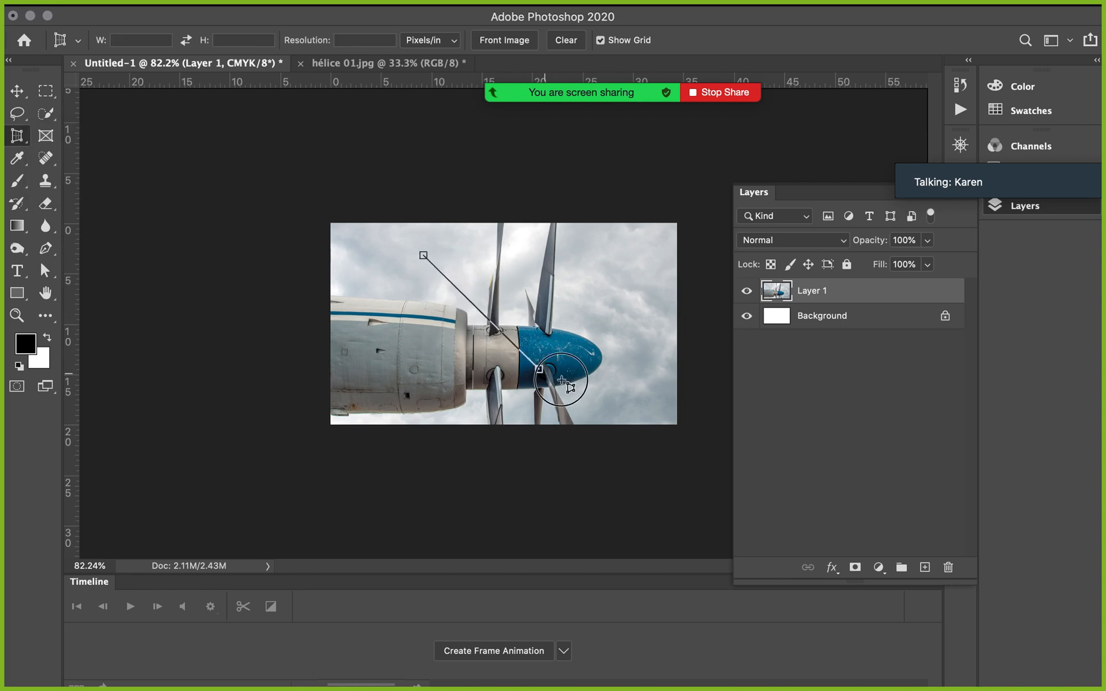
click(584, 391)
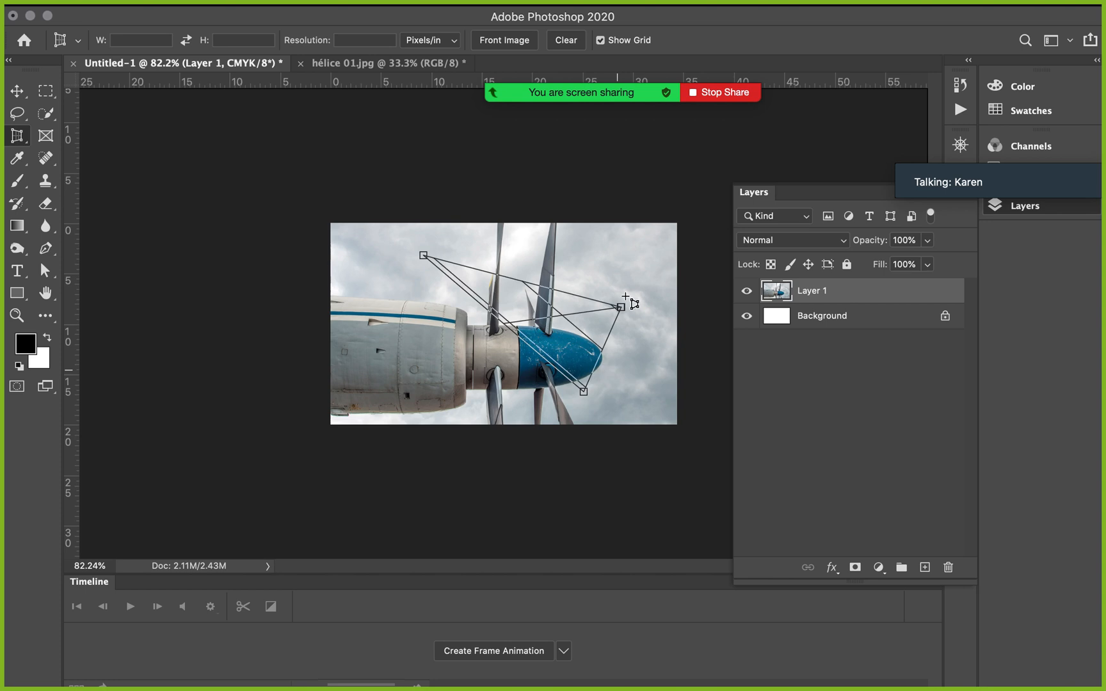
click(650, 245)
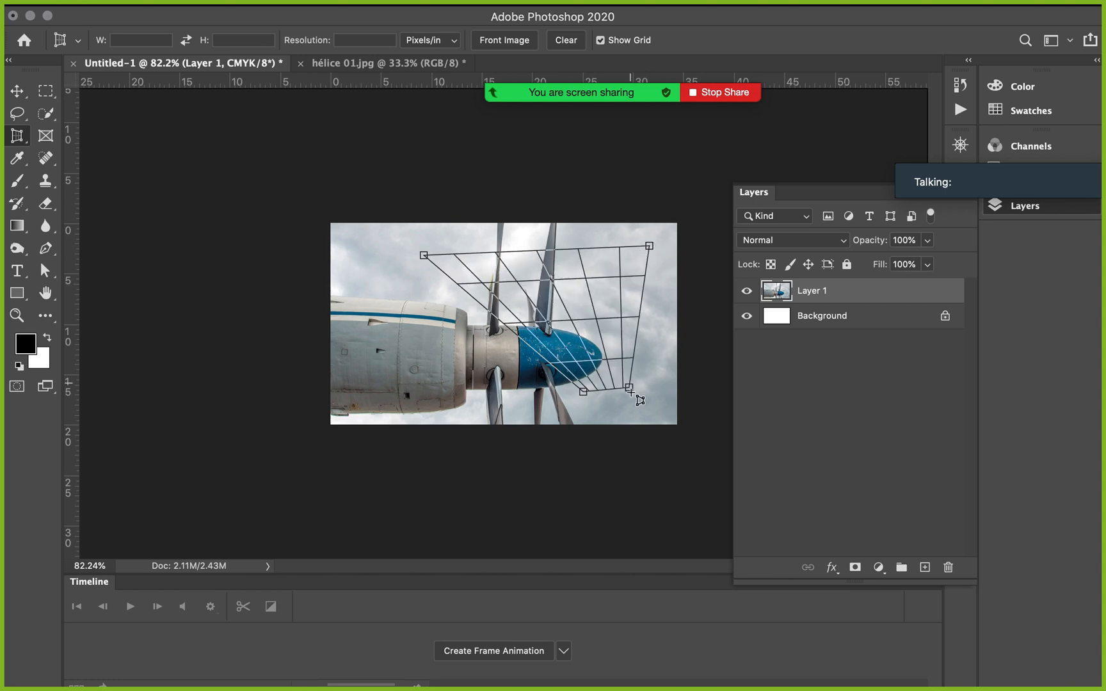
click(631, 396)
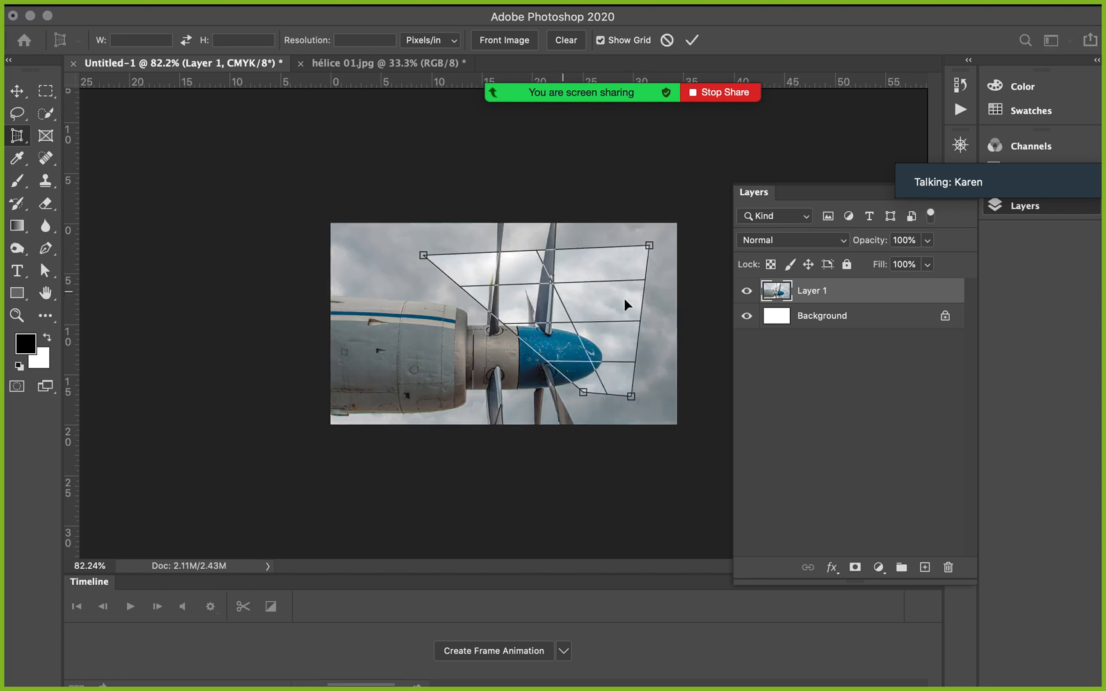
key(Return)
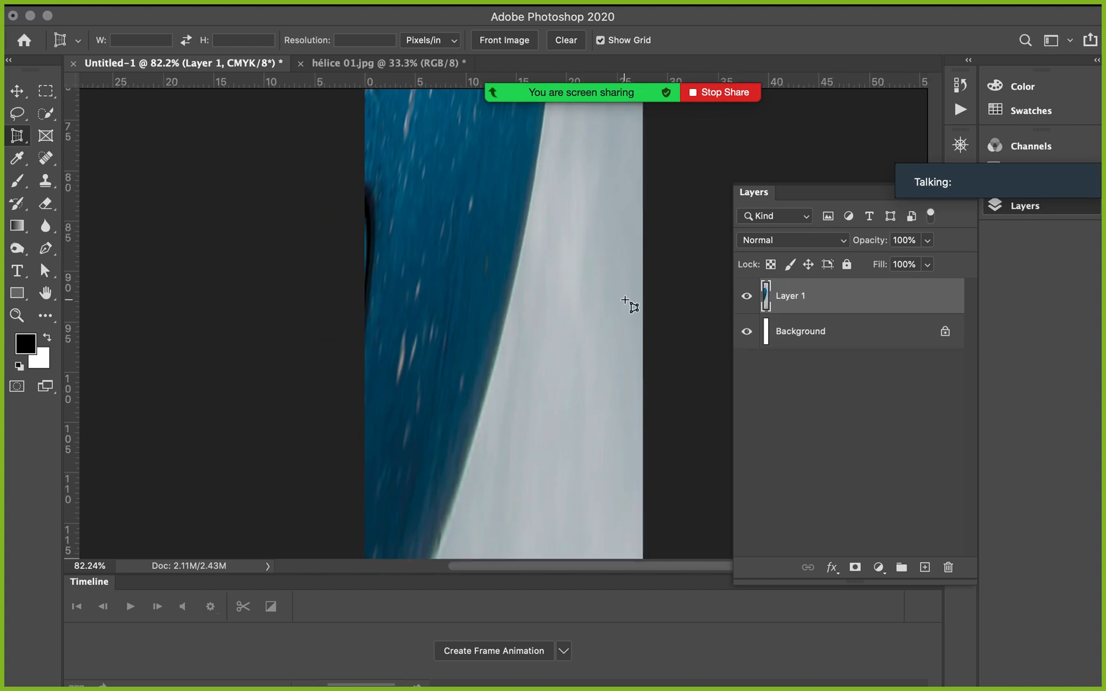
- Check the whole perspective-cropped propeller image and undo the crop
scroll(430, 308, down, 6)
scroll(427, 311, down, 6)
scroll(428, 313, down, 1)
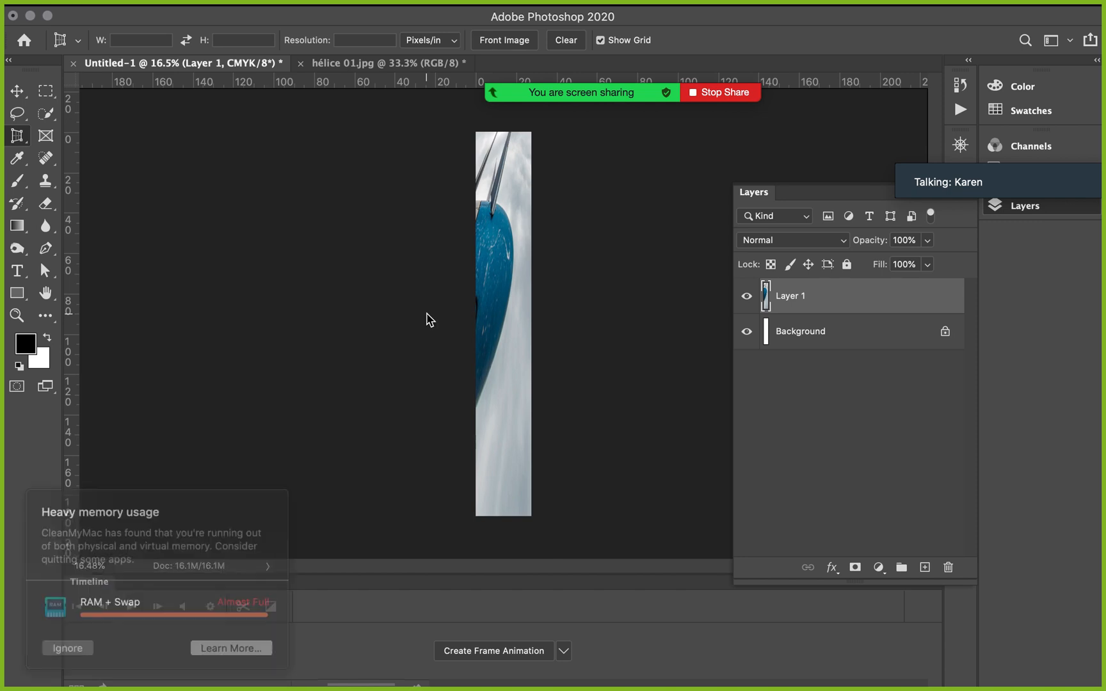
click(57, 657)
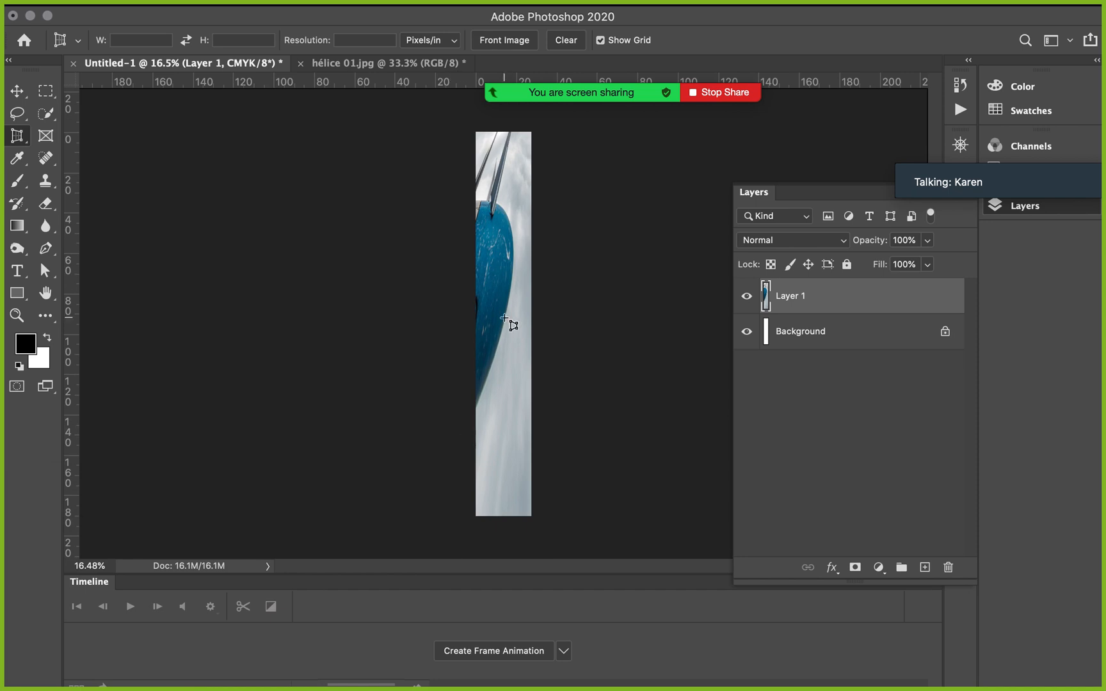
key(super+z)
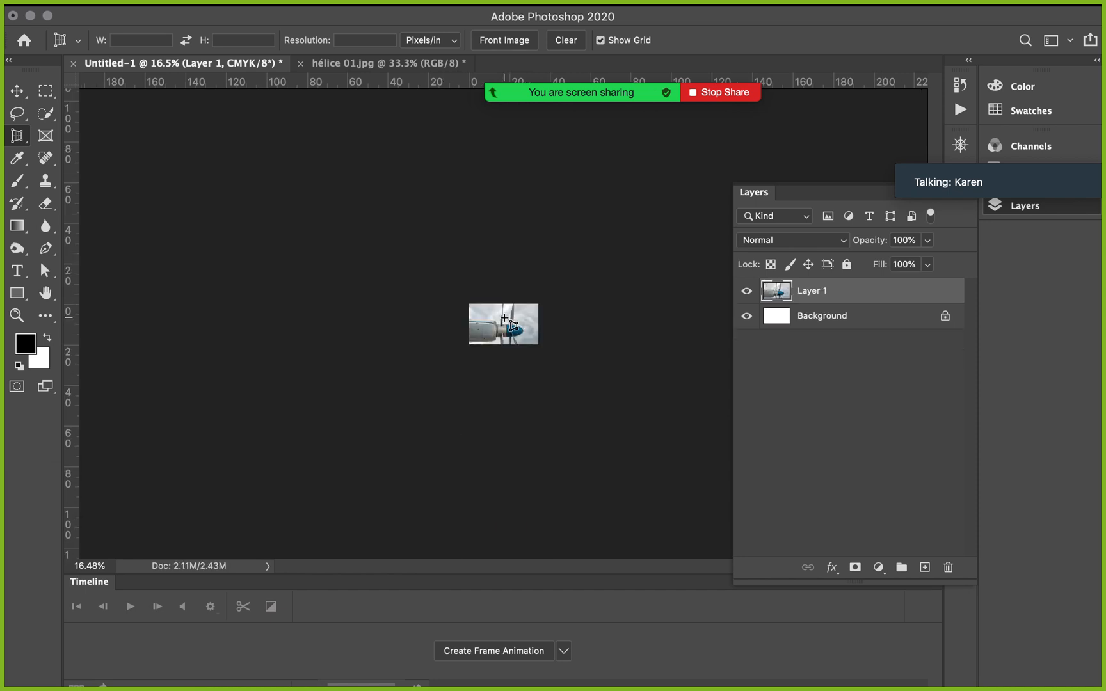
- Redo the perspective crop to compare it with the original propeller image, and undo it again
scroll(511, 320, up, 6)
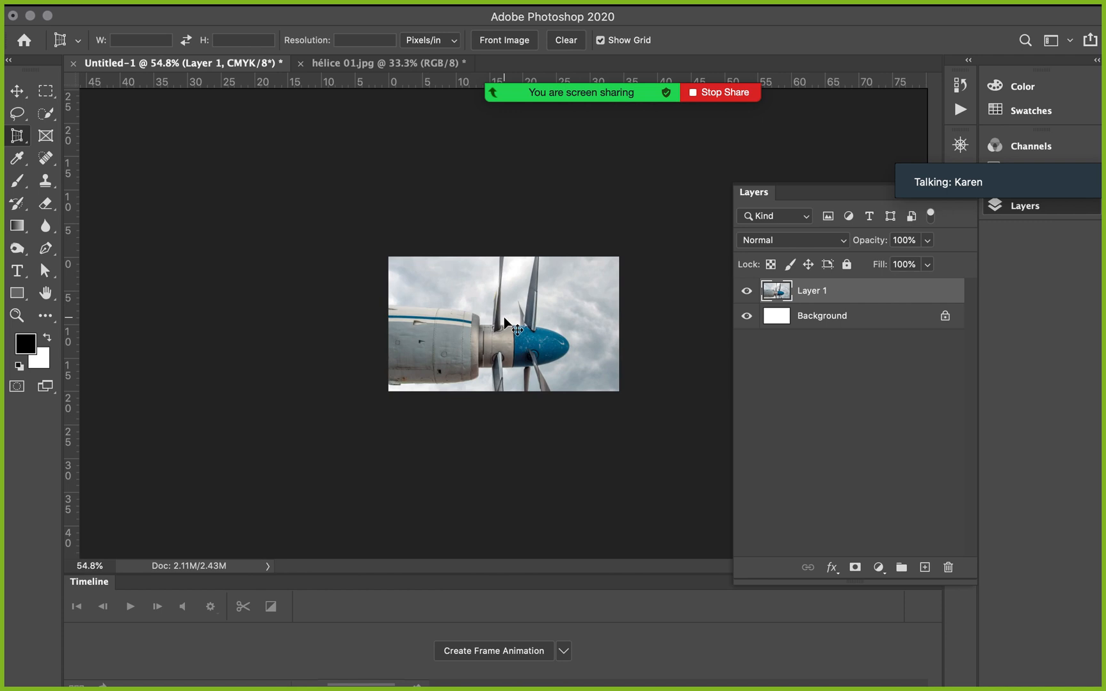
key(super+shift+z)
scroll(510, 323, down, 5)
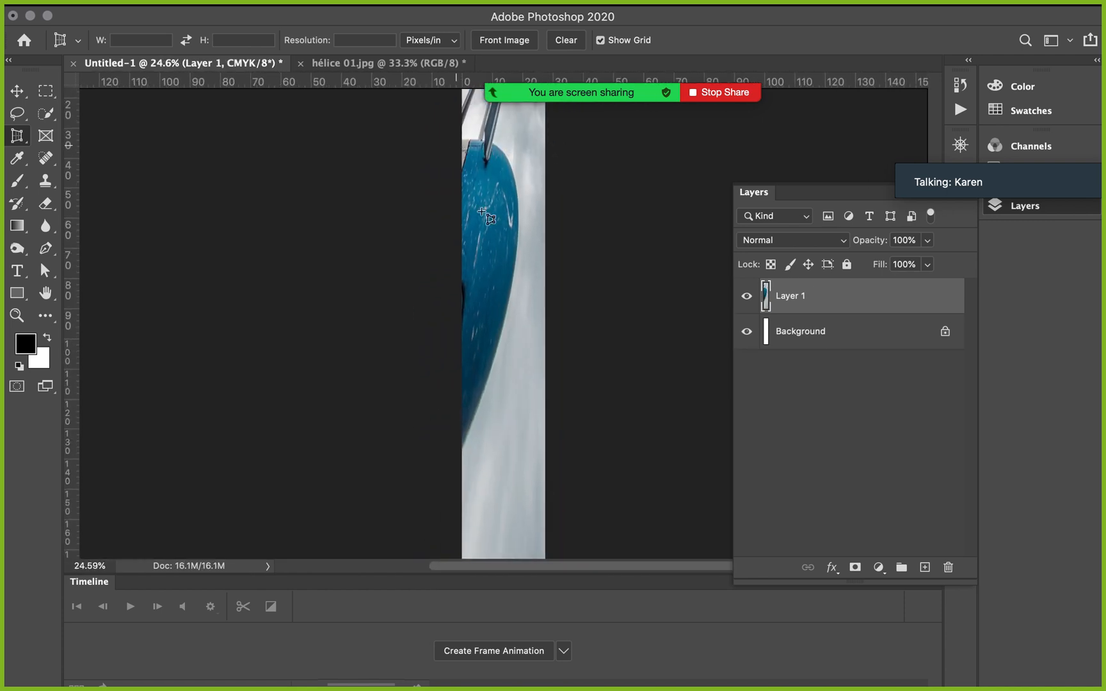
key(super+z)
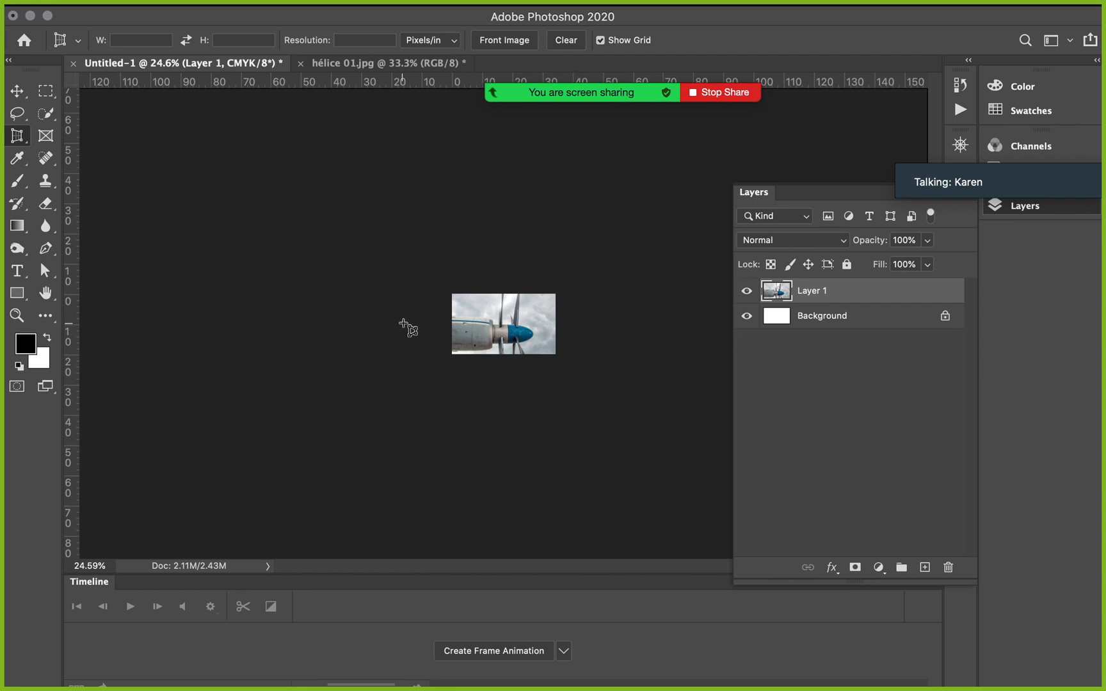
- Draw a Perspective Crop frame over the propeller and skew its two left corners inward over the engine body
drag(464, 296, 555, 344)
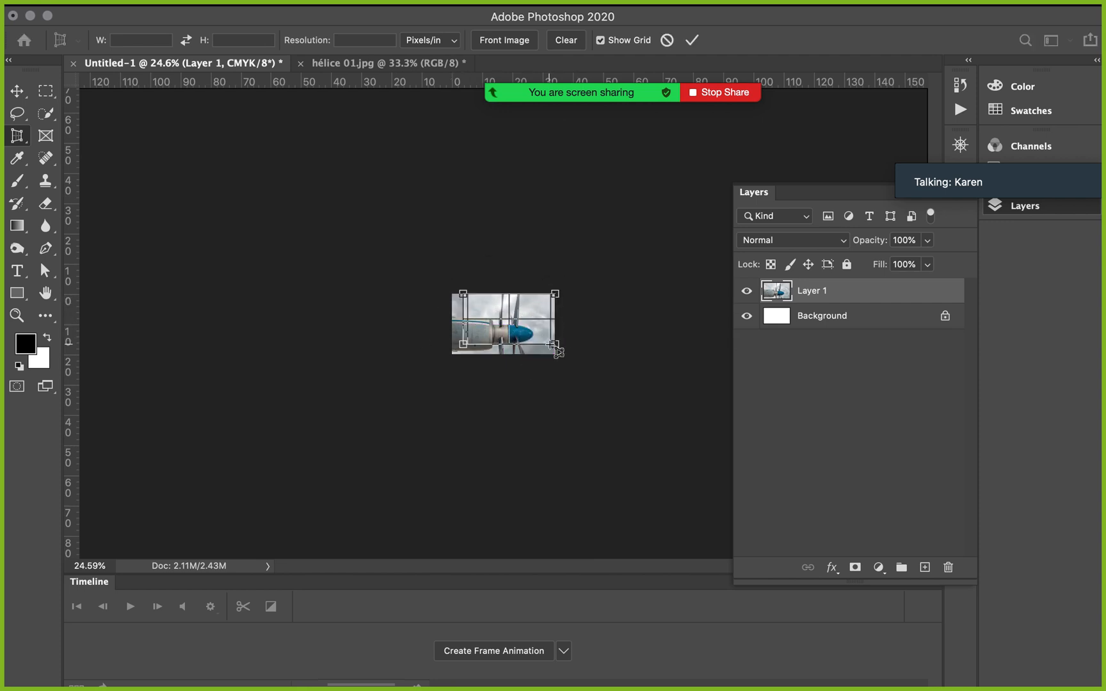
scroll(446, 290, up, 10)
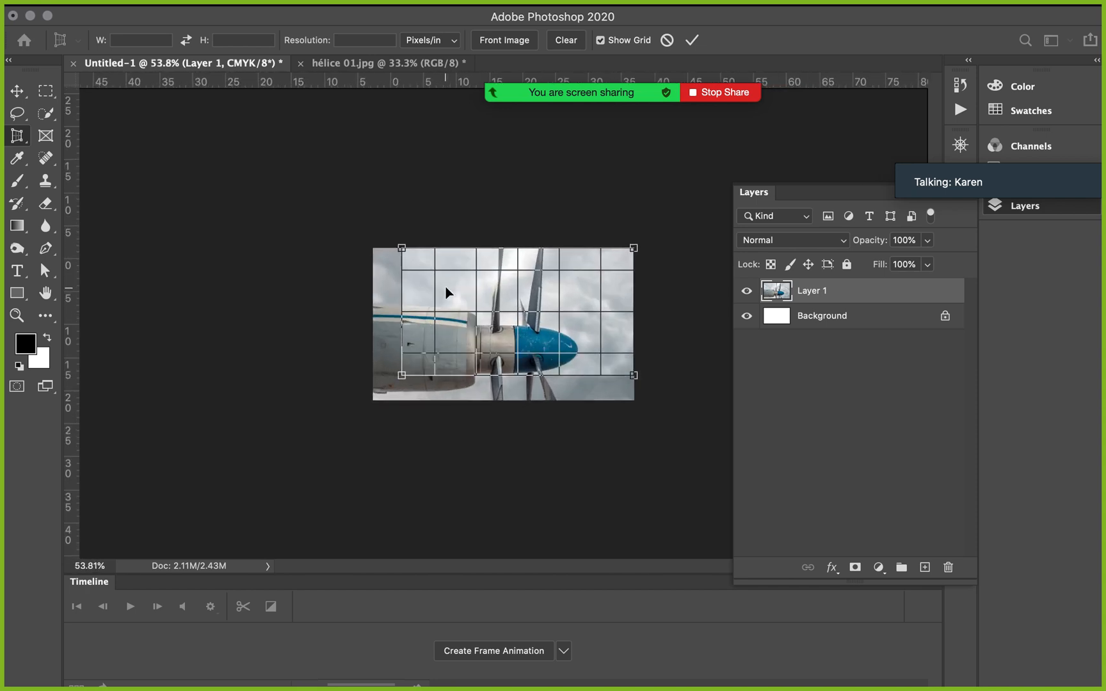
drag(396, 379, 478, 392)
drag(395, 243, 428, 291)
- Close the untitled browser tab and minimize the browser to return to Photoshop
click(209, 631)
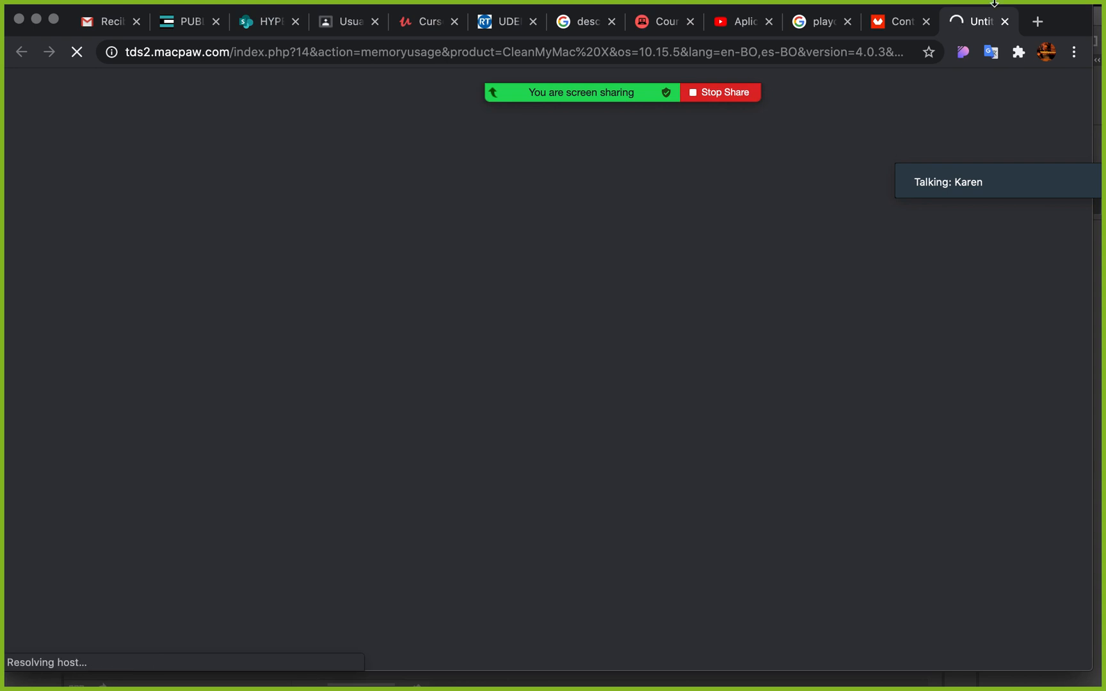
click(1004, 22)
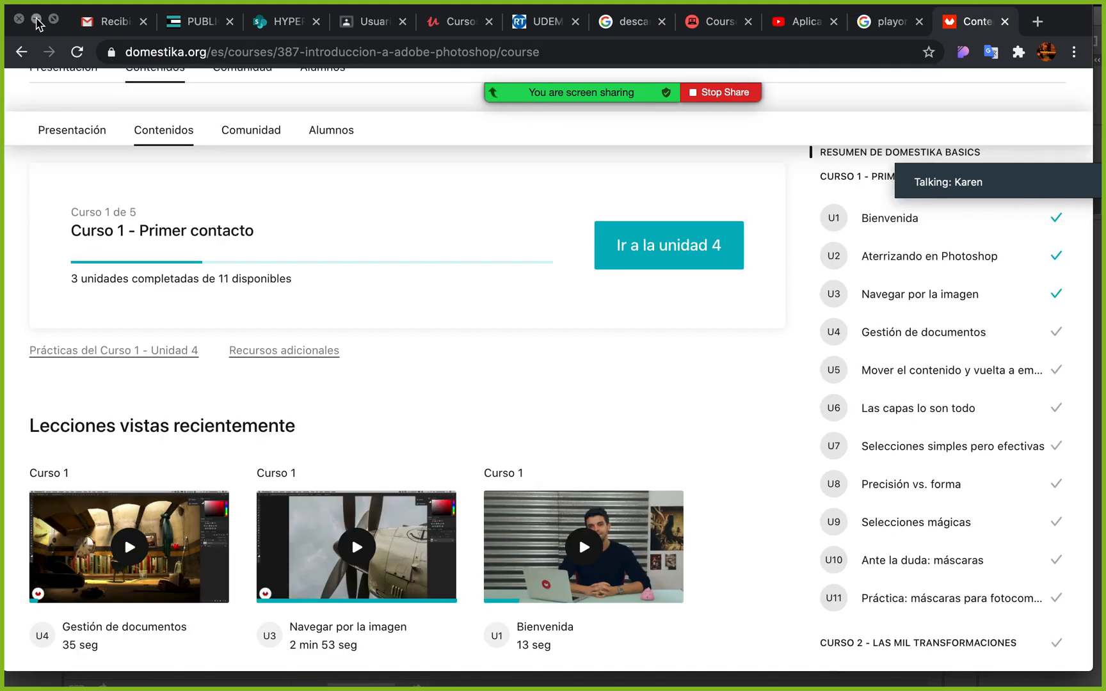
click(36, 18)
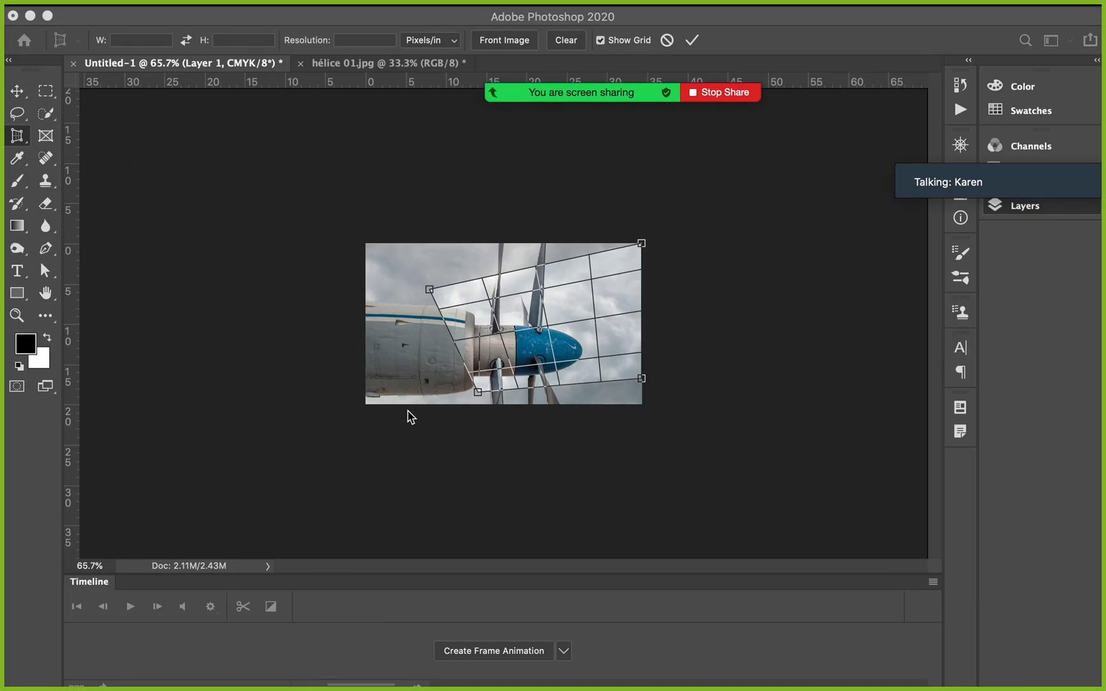
- Show the Layers panel again, apply the skewed perspective crop to the propeller image and undo it
key(F7)
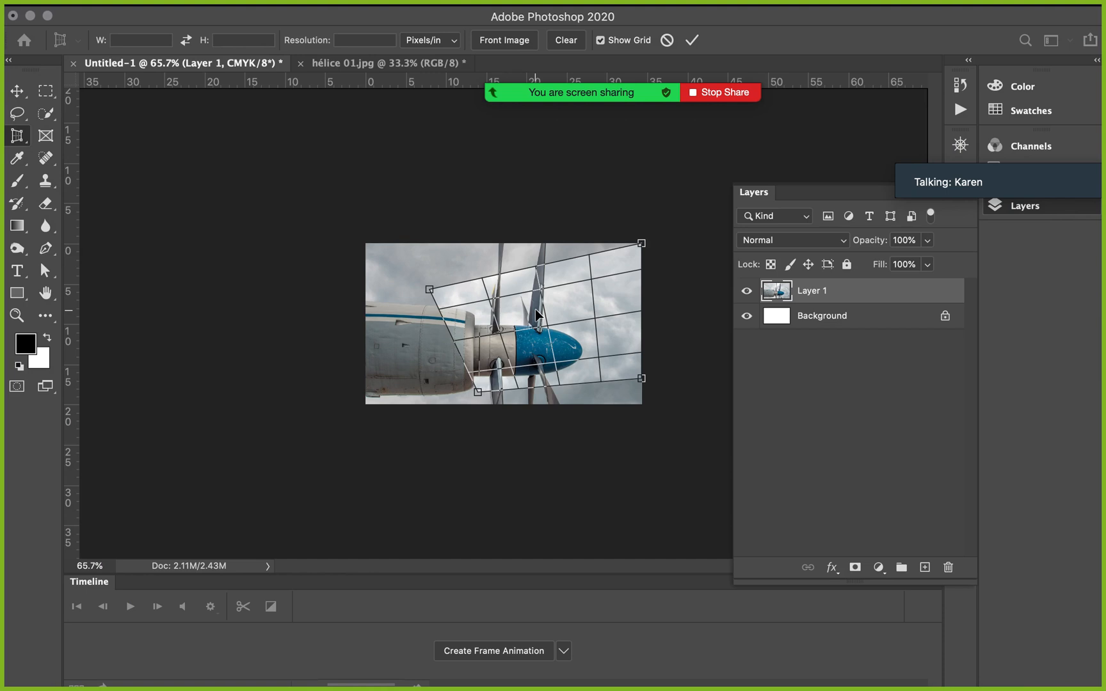
key(Return)
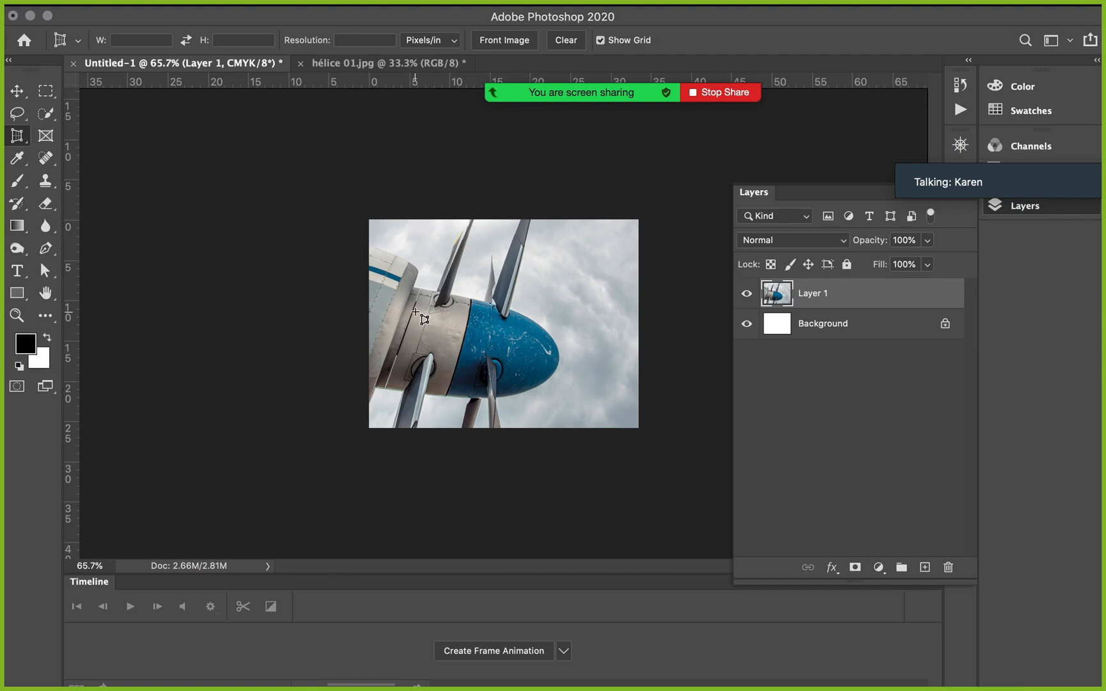
key(super+z)
- Try to extend the canvas slightly with the Crop tool and return to the Perspective Crop tool
right_click(17, 137)
click(73, 134)
mouse_move(639, 246)
mouse_down()
mouse_move(548, 257)
mouse_move(563, 308)
mouse_move(647, 238)
mouse_move(644, 248)
mouse_up()
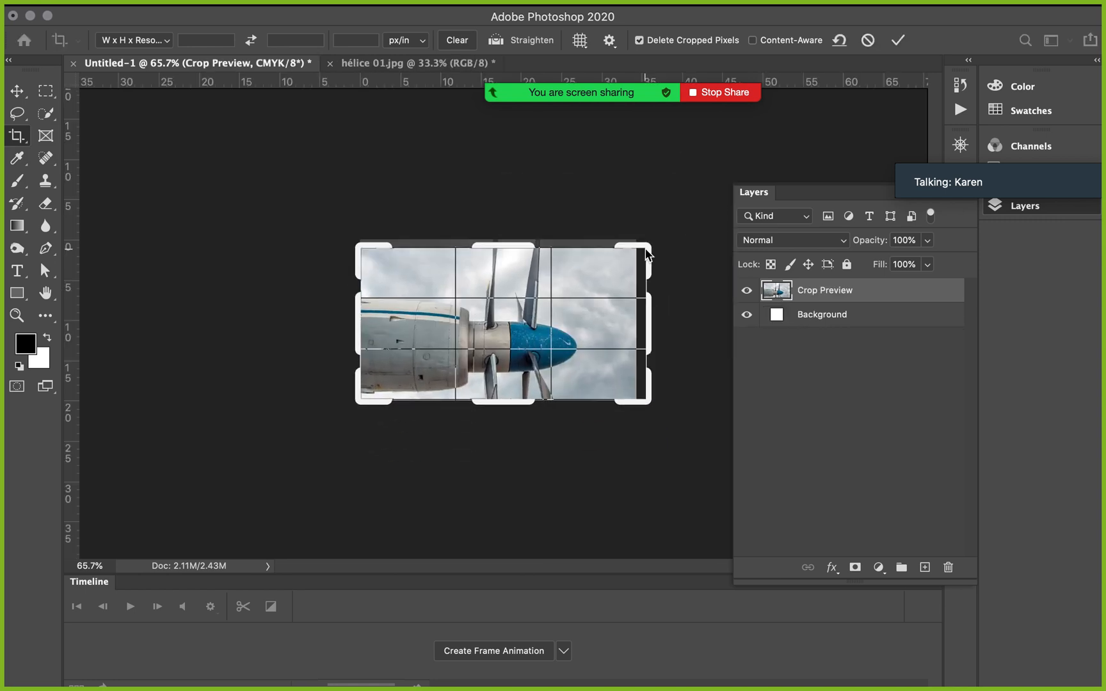
key(Return)
drag(17, 146, 96, 151)
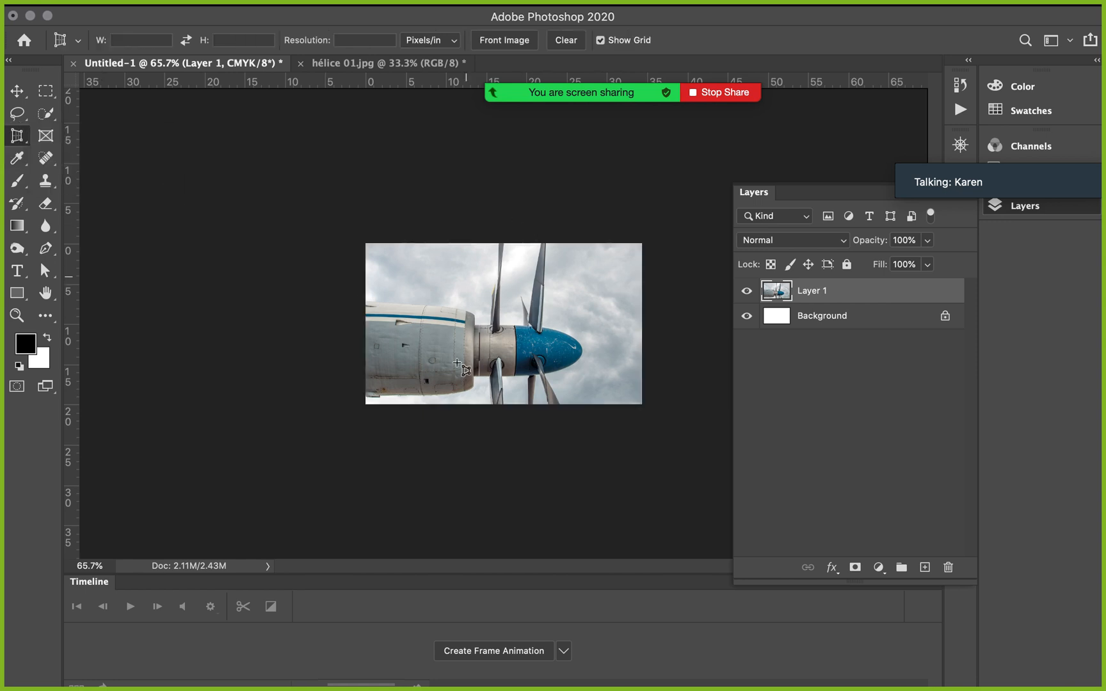
- Draw a rectangular slice across the middle of the propeller image, around the blue nose cone, with the Slice tool
click(20, 137)
drag(20, 138, 71, 165)
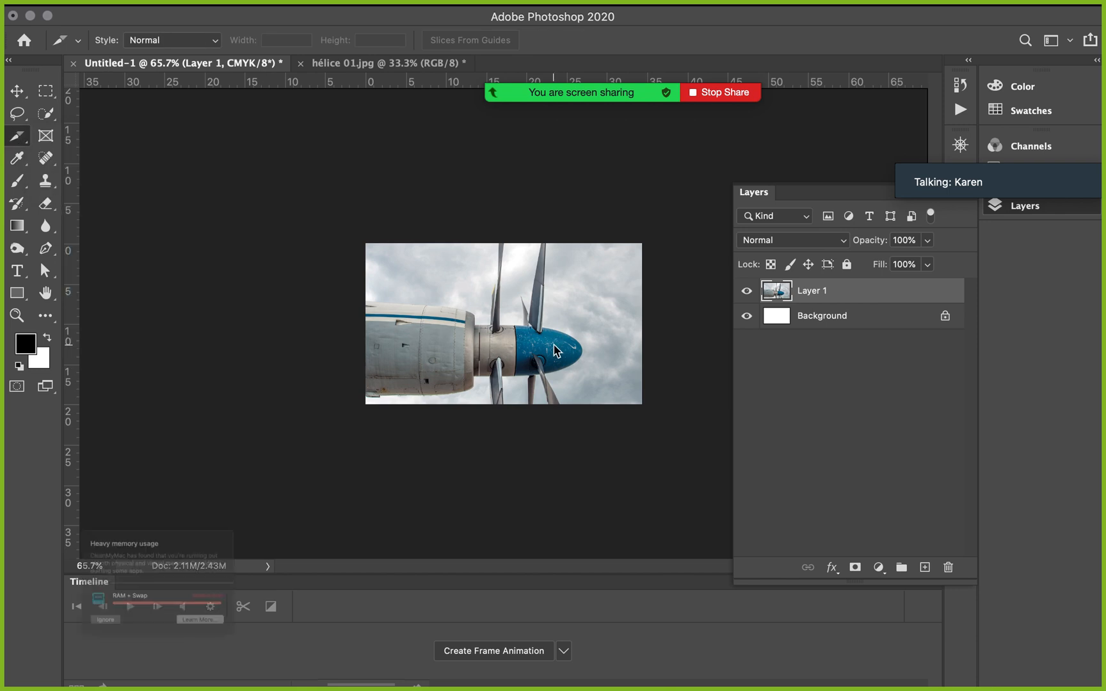
click(65, 656)
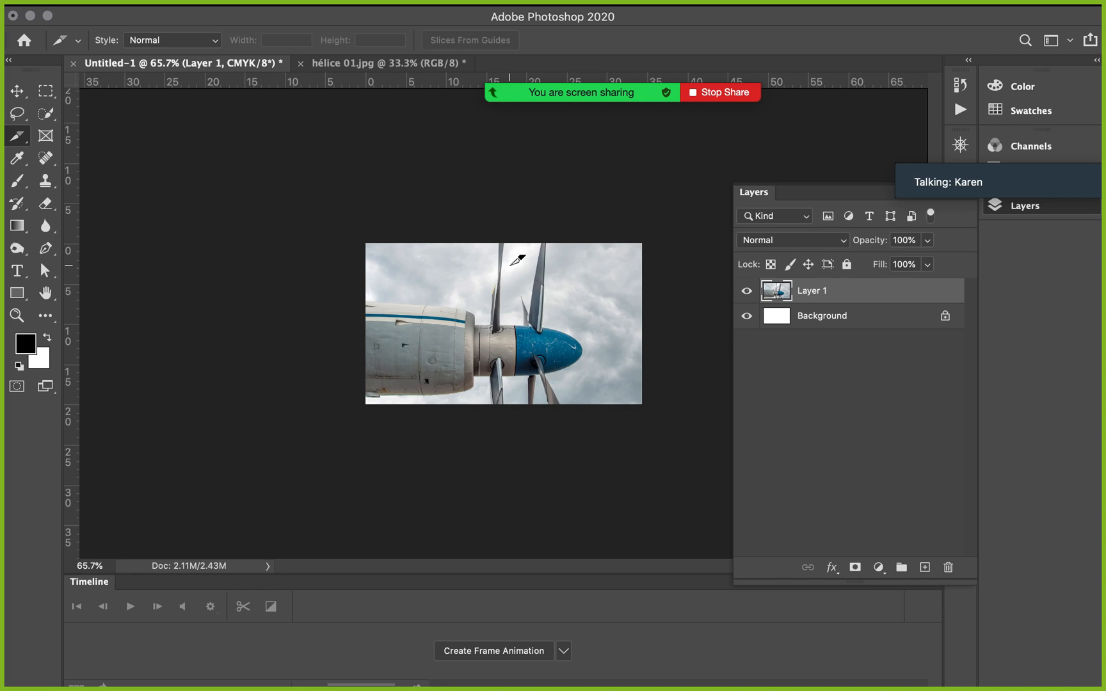
mouse_move(411, 291)
mouse_down()
mouse_move(548, 291)
mouse_move(602, 331)
mouse_move(599, 373)
mouse_up()
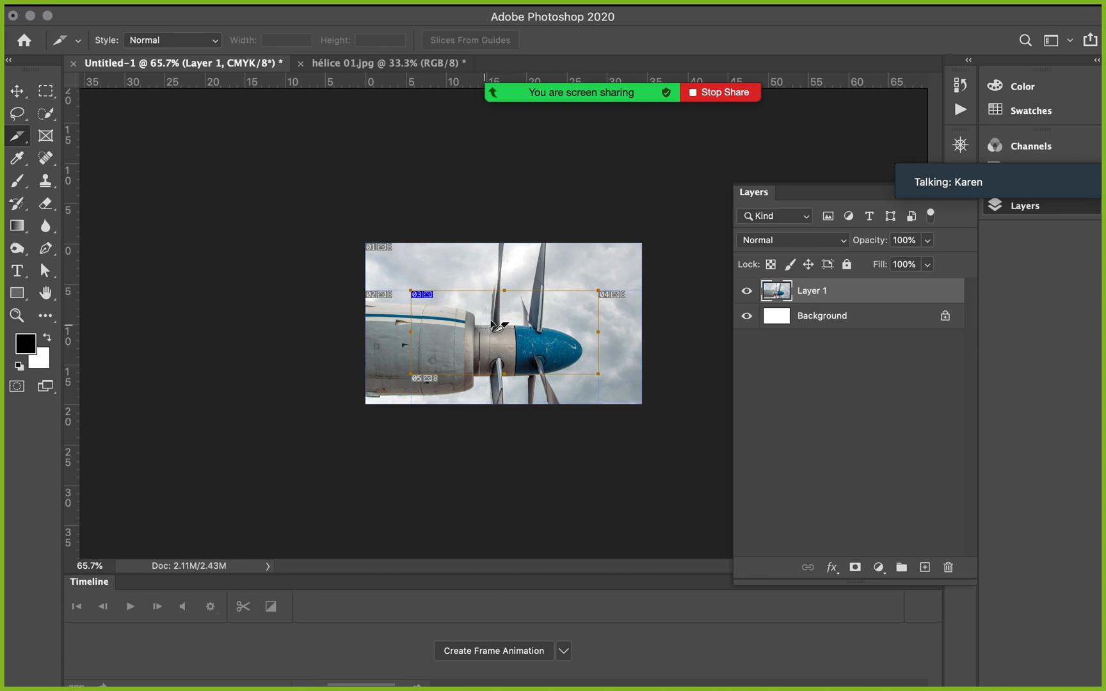
- Add three slices along the image's upper edge, aligned with the middle slice: left corner, centre and right corner
scroll(497, 325, up, 5)
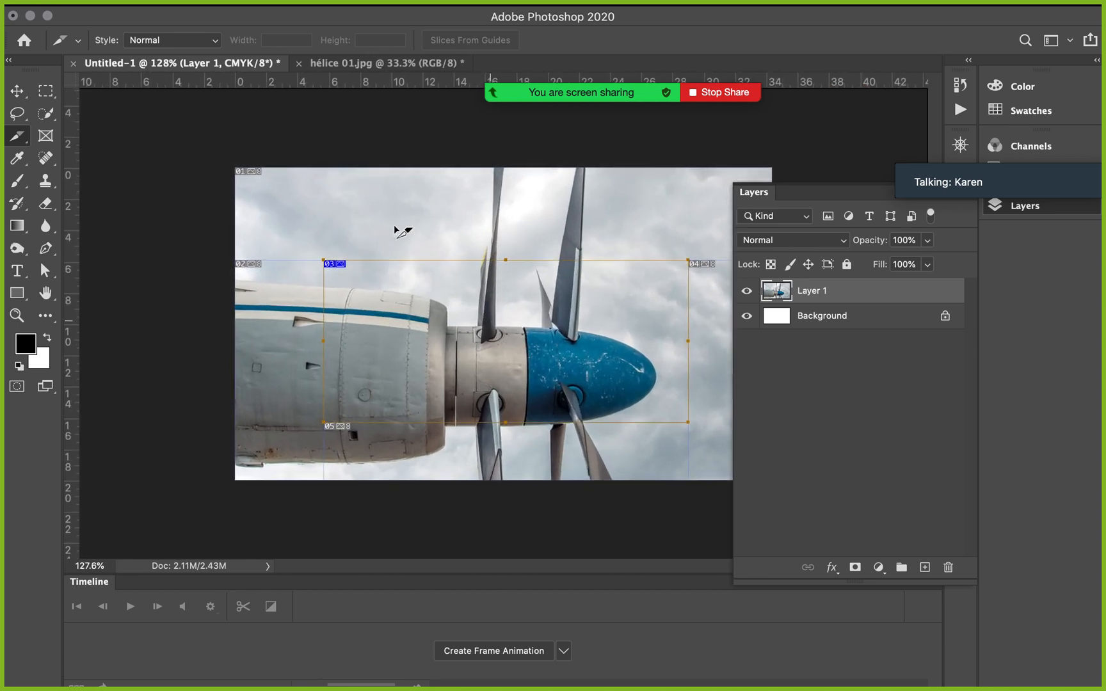
drag(323, 259, 235, 167)
drag(325, 167, 689, 259)
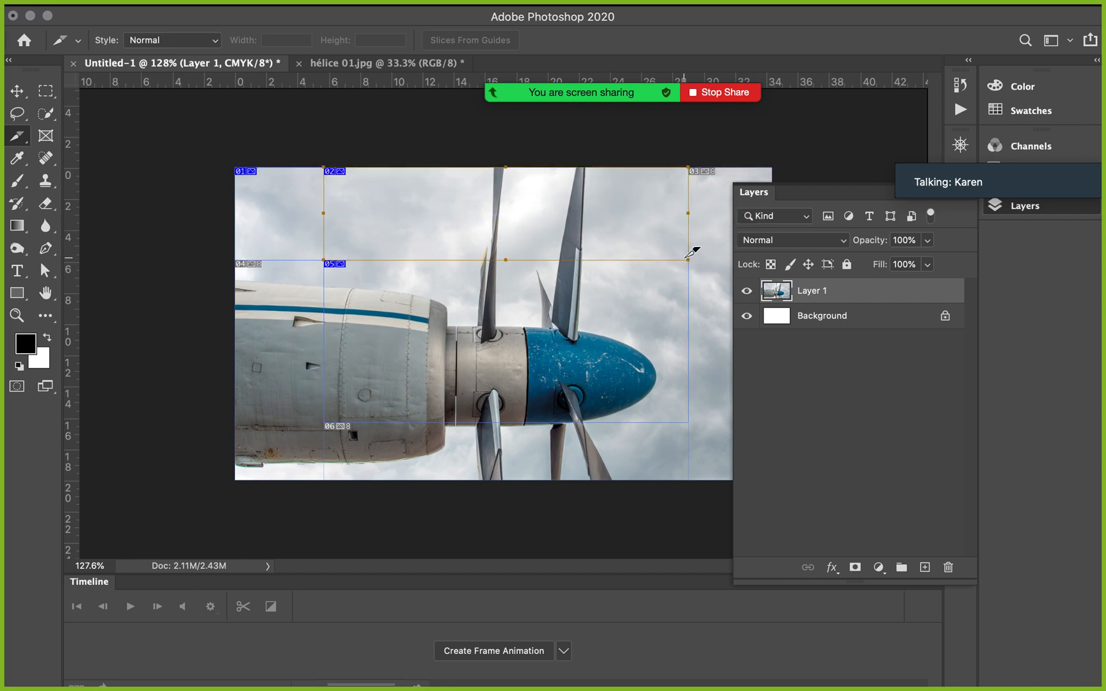
drag(689, 260, 772, 167)
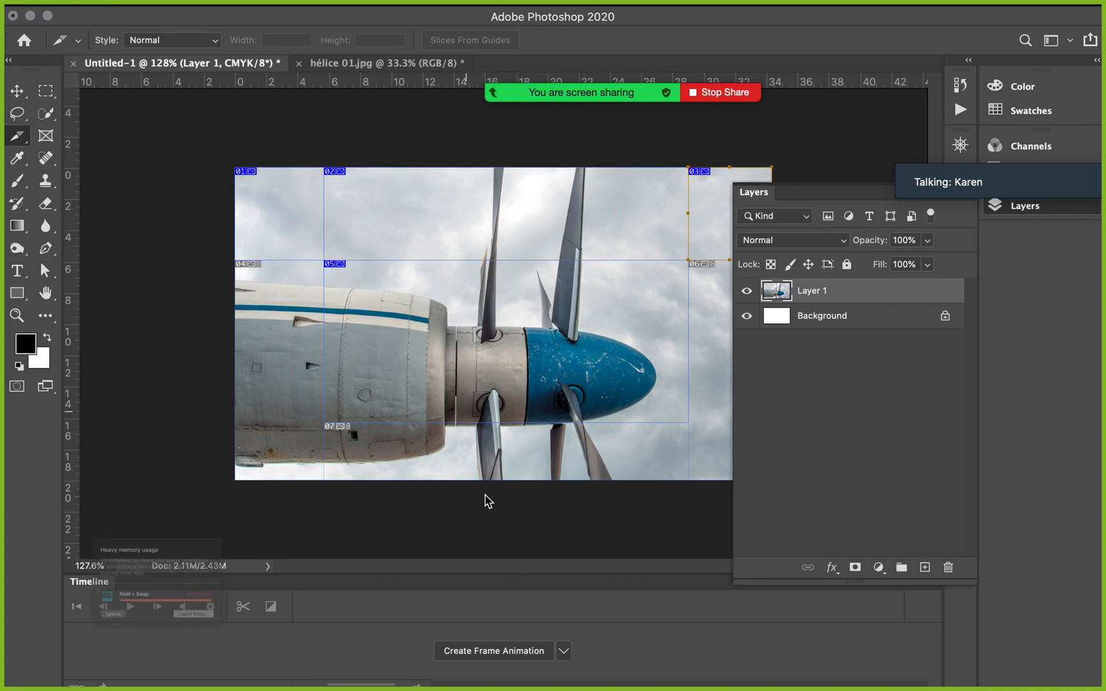
click(58, 656)
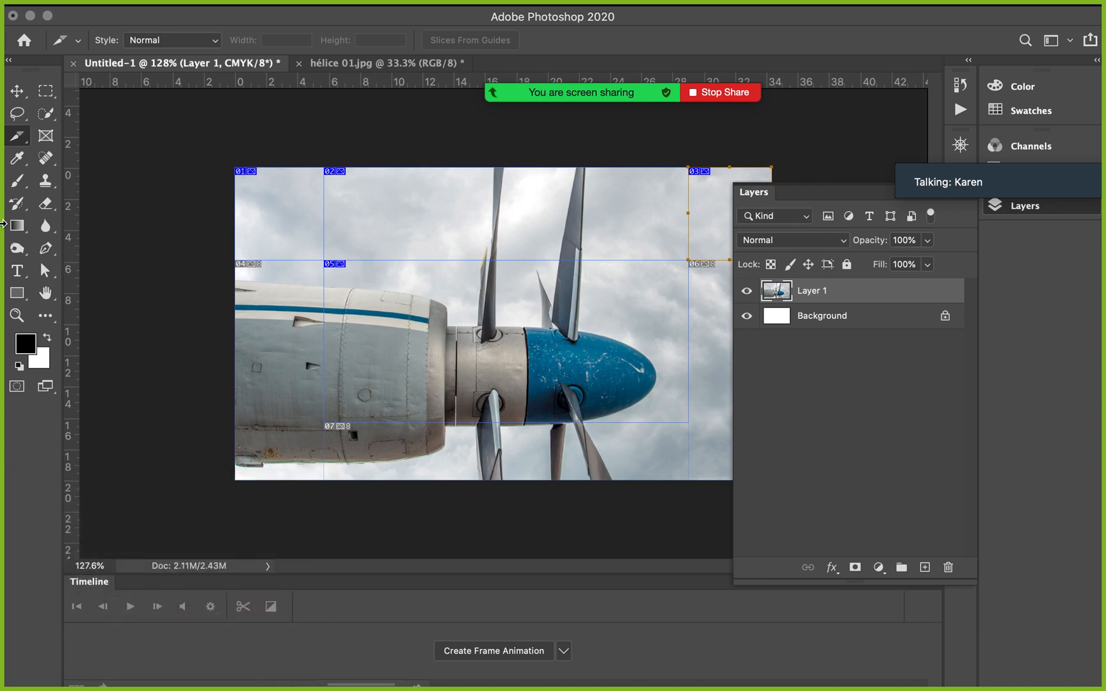
- Move the upper-left and upper-centre slices with the Slice Select tool and undo both moves
right_click(15, 139)
click(90, 181)
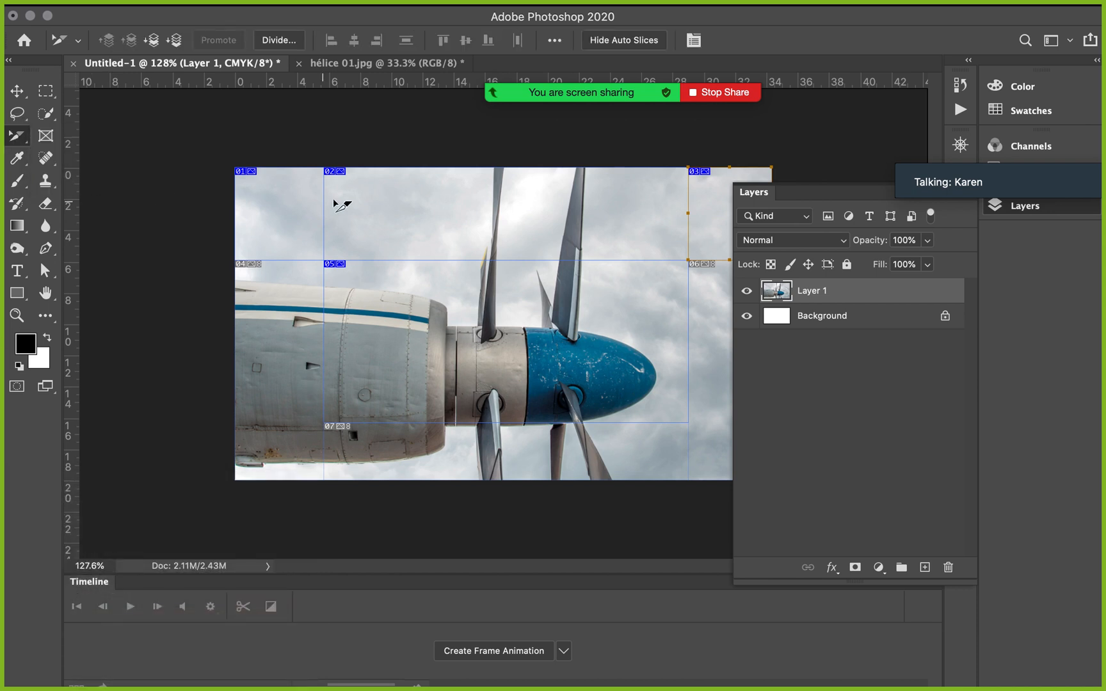
drag(266, 174, 466, 216)
drag(368, 204, 312, 185)
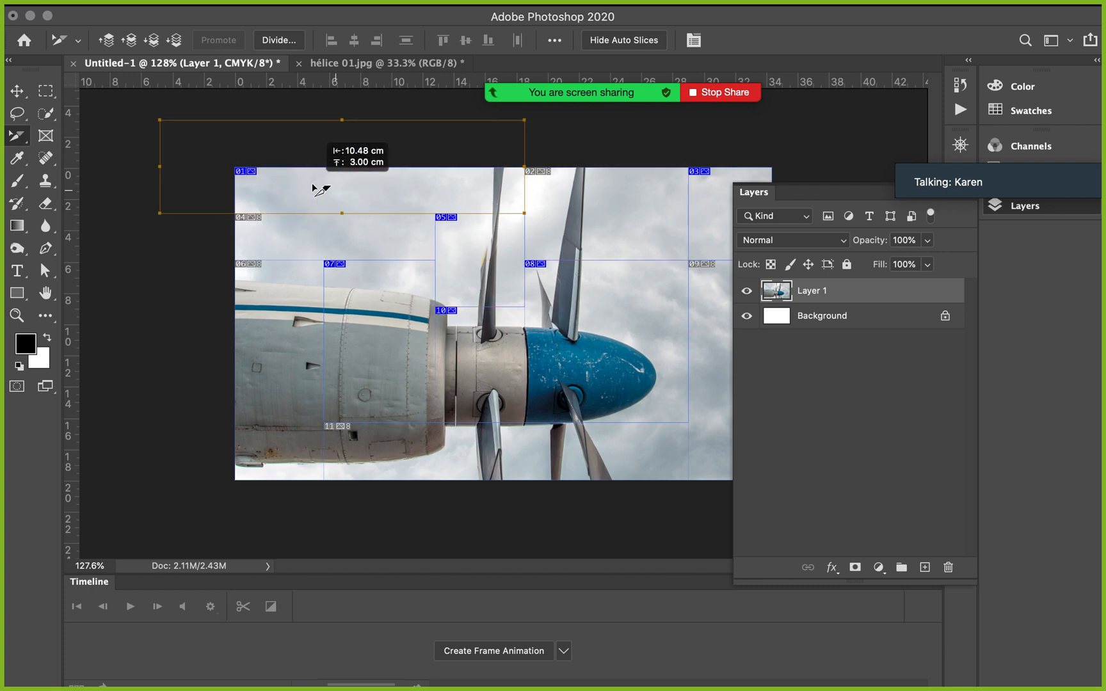
key(super+z)
key(super+z)
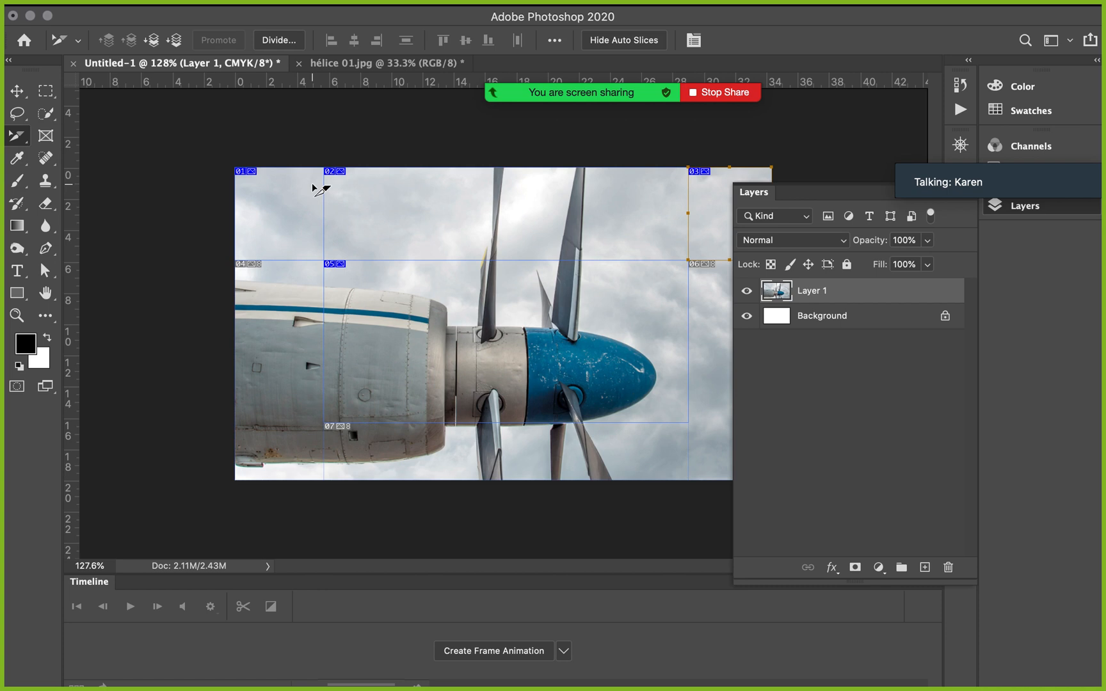
- Undo all the drawn slices and the canvas extension before them, and redo the extension to restore the wide propeller image
drag(18, 136, 56, 141)
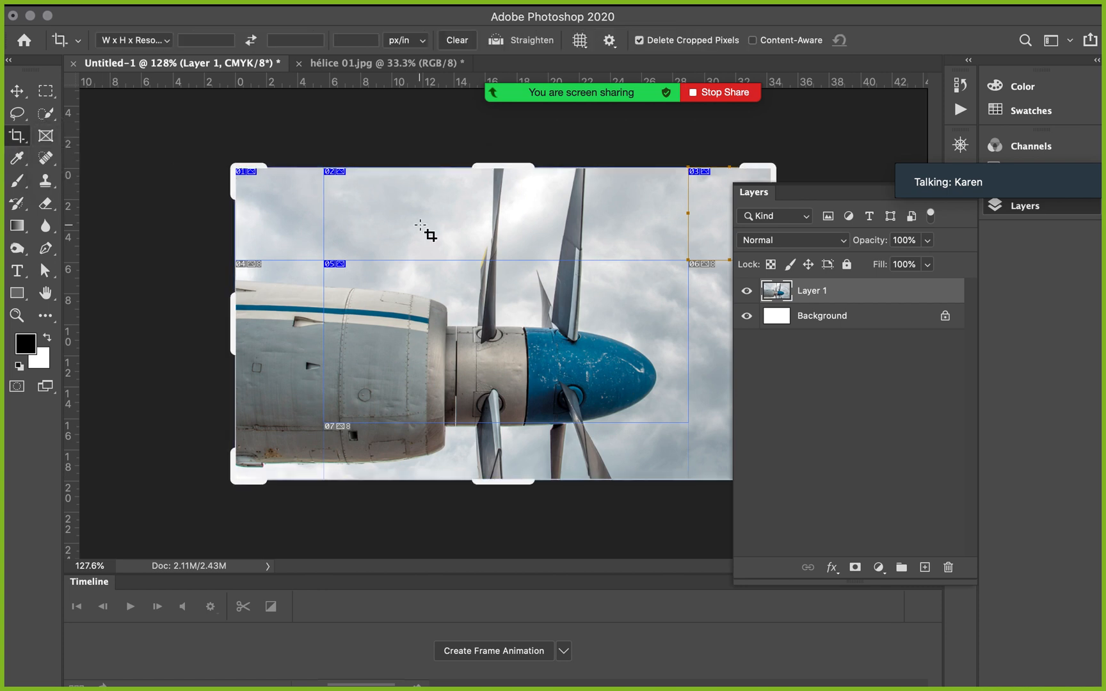
key(Escape)
key(v)
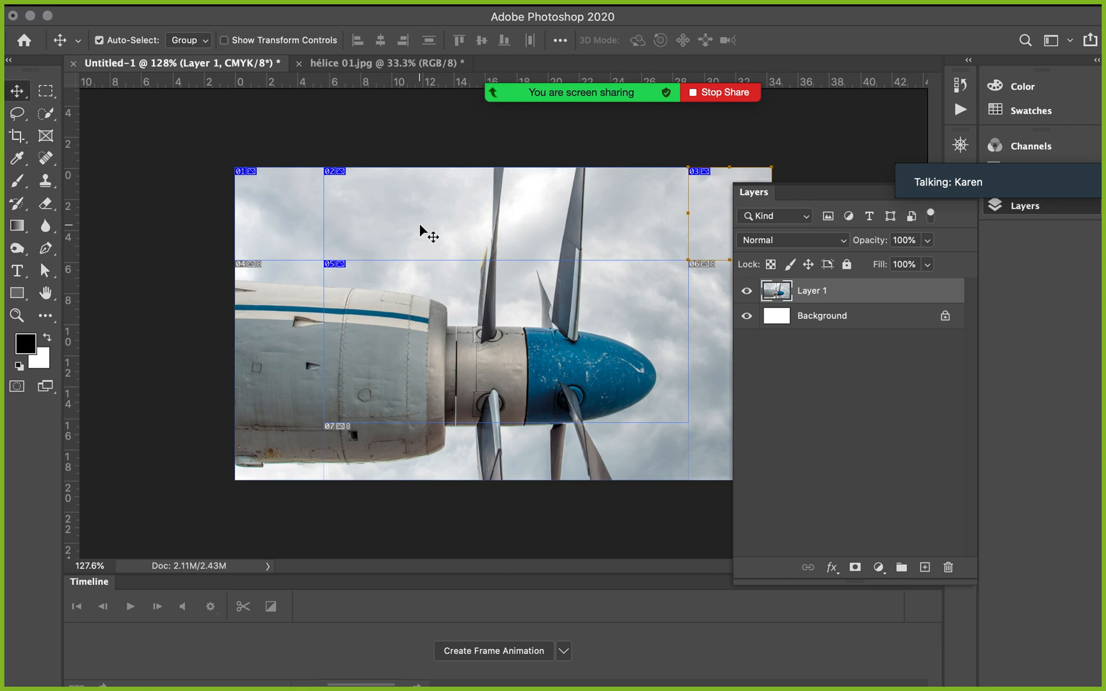
key(super+z)
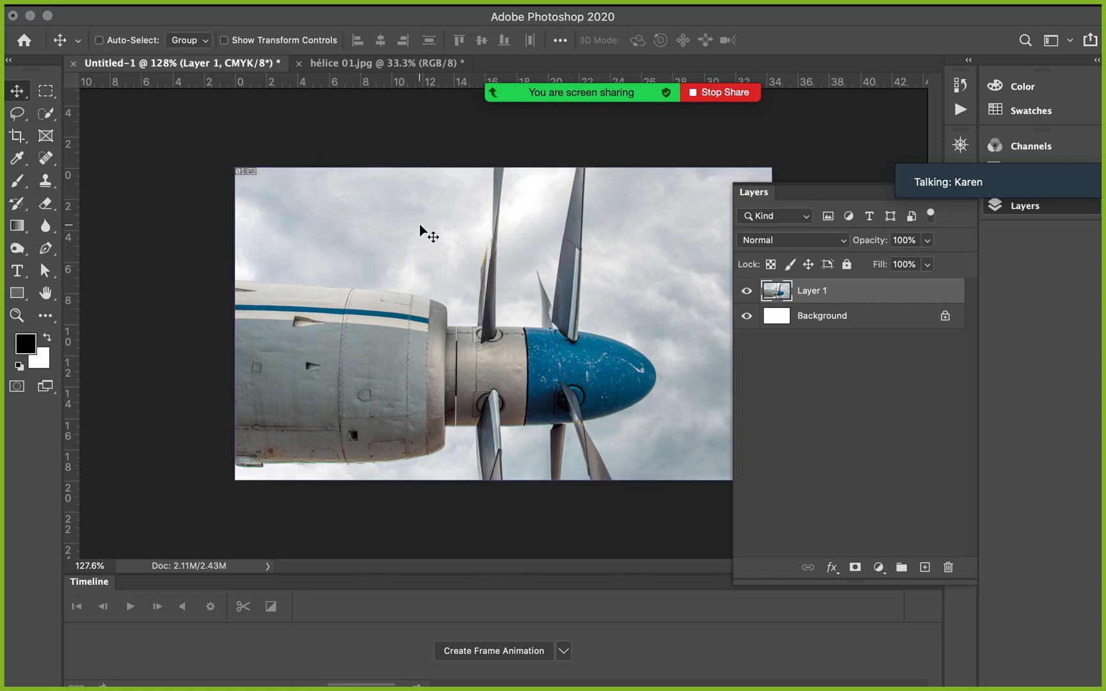
key(super+z)
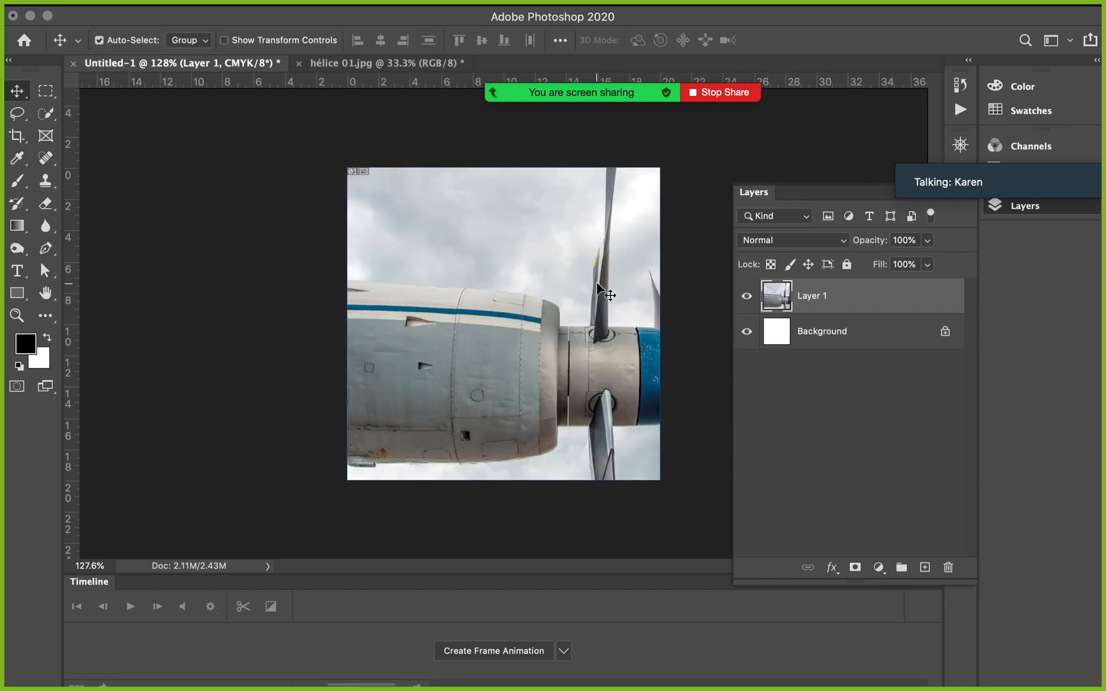
key(super+shift+z)
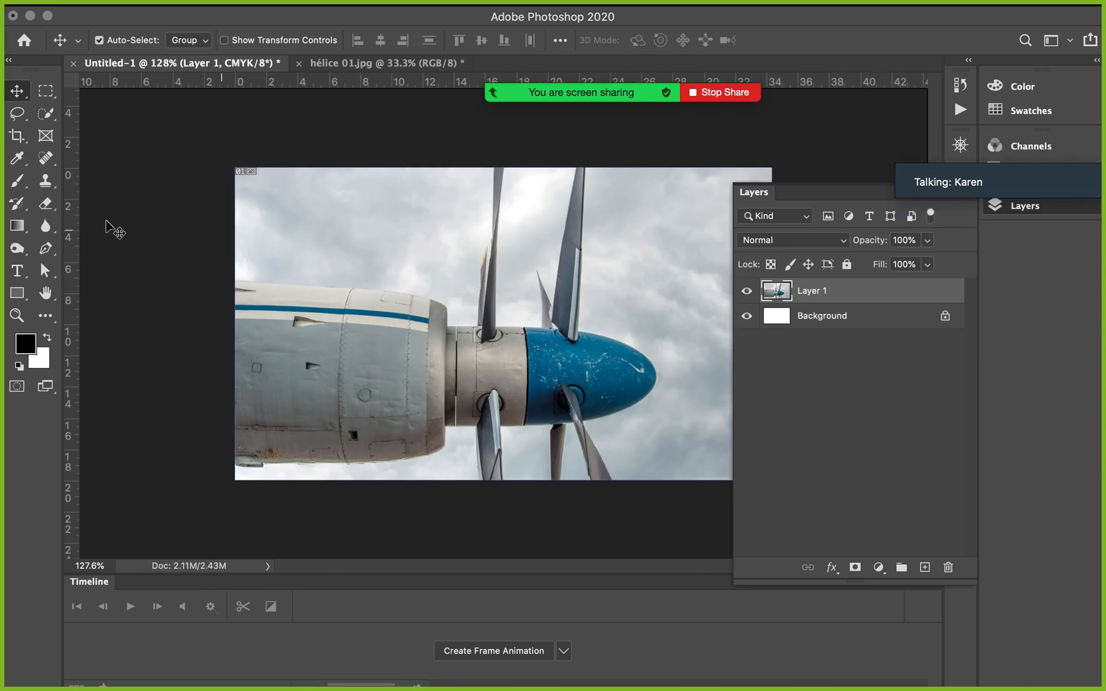
- Review the Crop tool's variants, dismiss the memory warning and activate the Frame tool
click(12, 141)
right_click(12, 142)
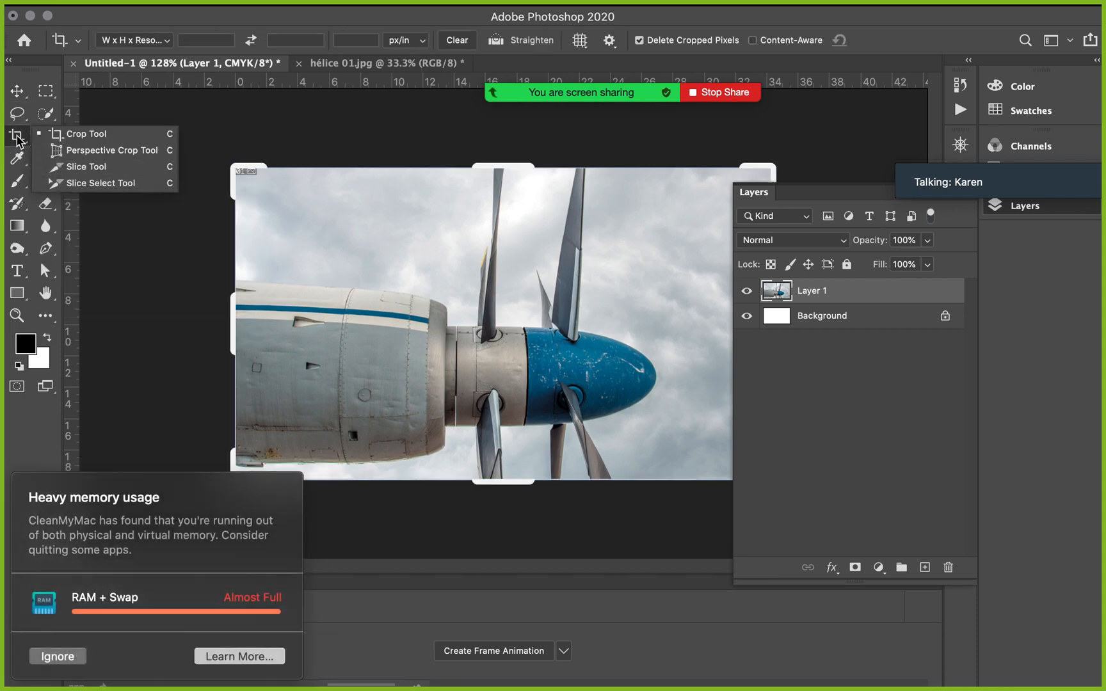
click(18, 141)
click(57, 655)
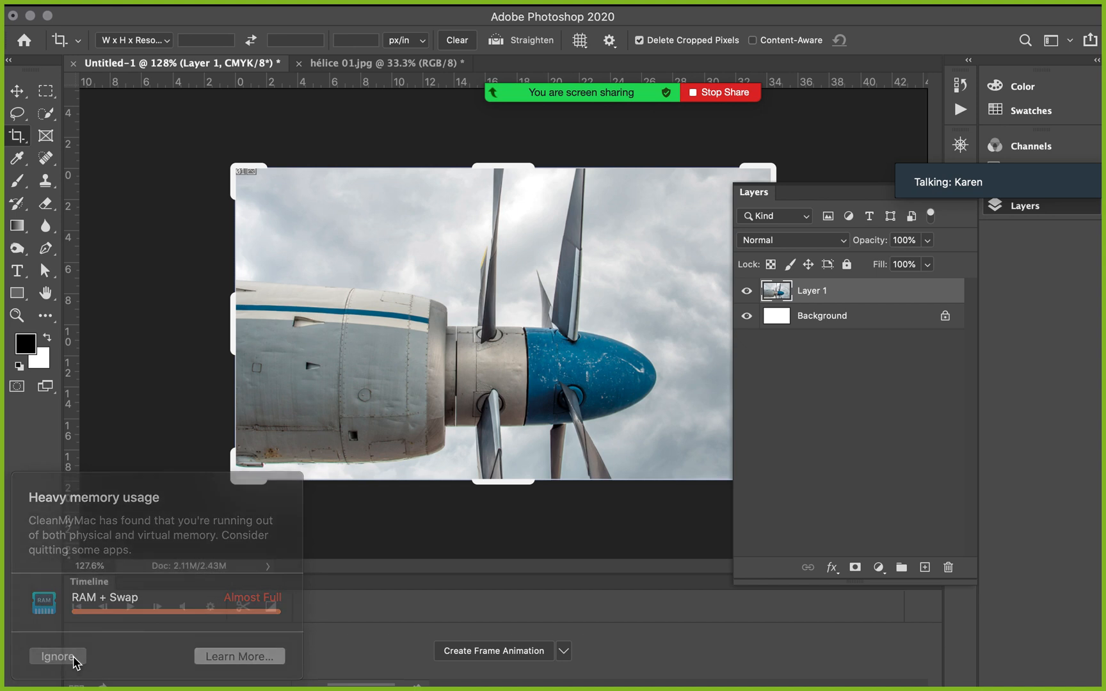
click(46, 138)
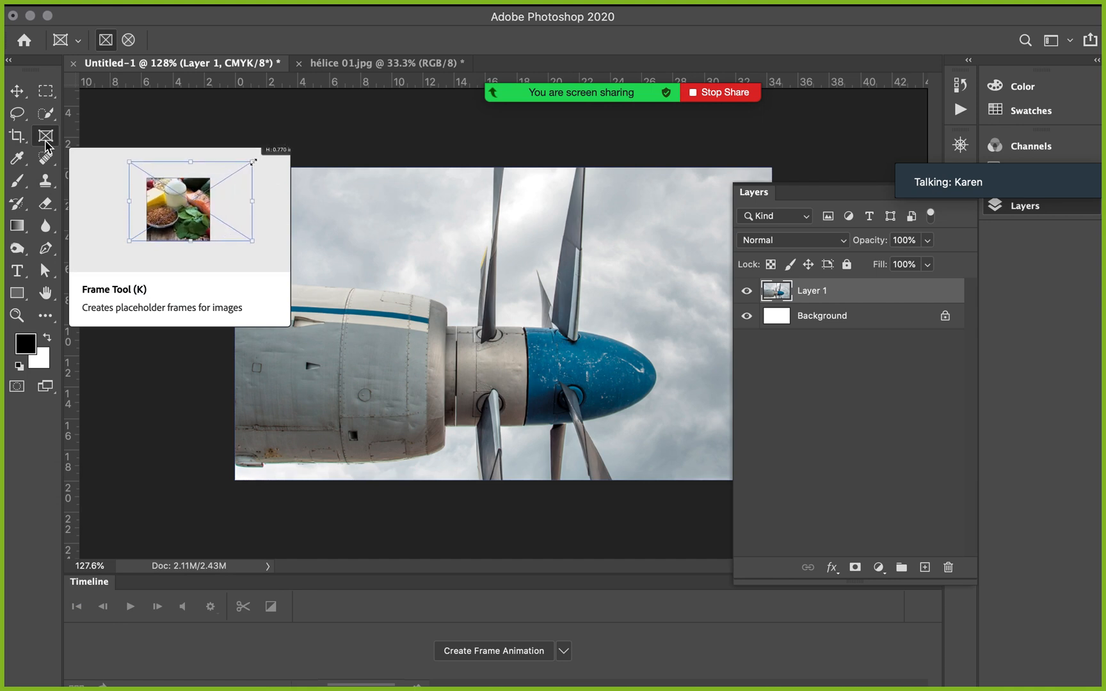
- Switch to the Clase 4 Photoshop Modulo 1 PDF in Preview and view page 10 on the Frame tool in full screen
key(super+Tab)
key(super+Tab)
key(super+Tab)
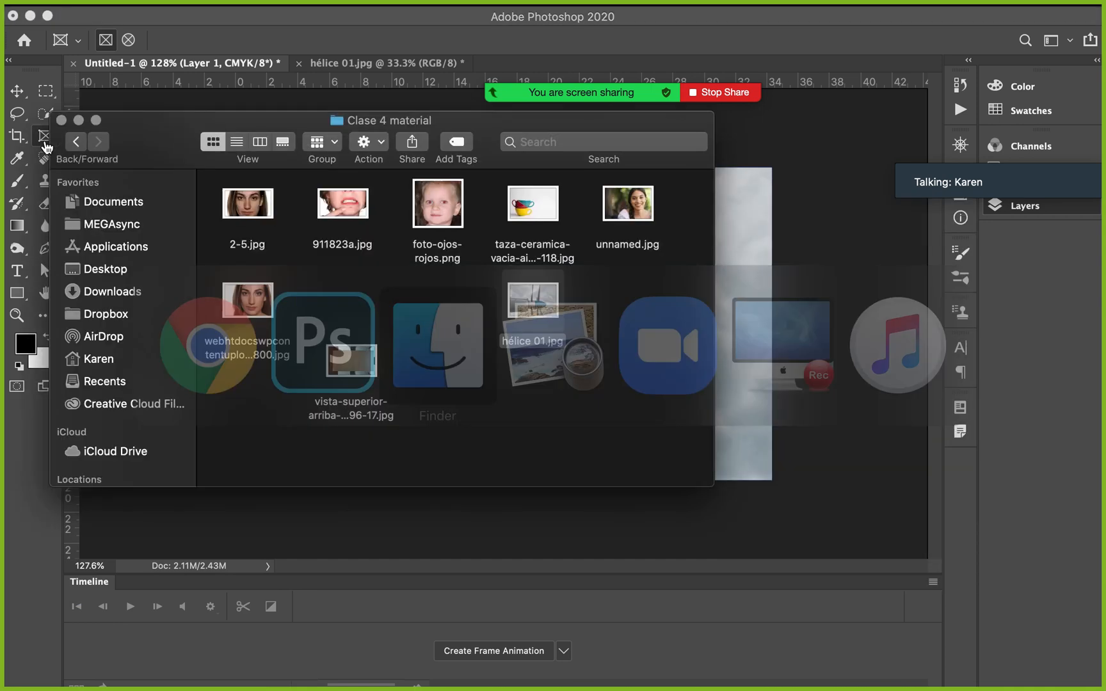
key(super+Tab)
key(super+Tab)
key(super+Tab)
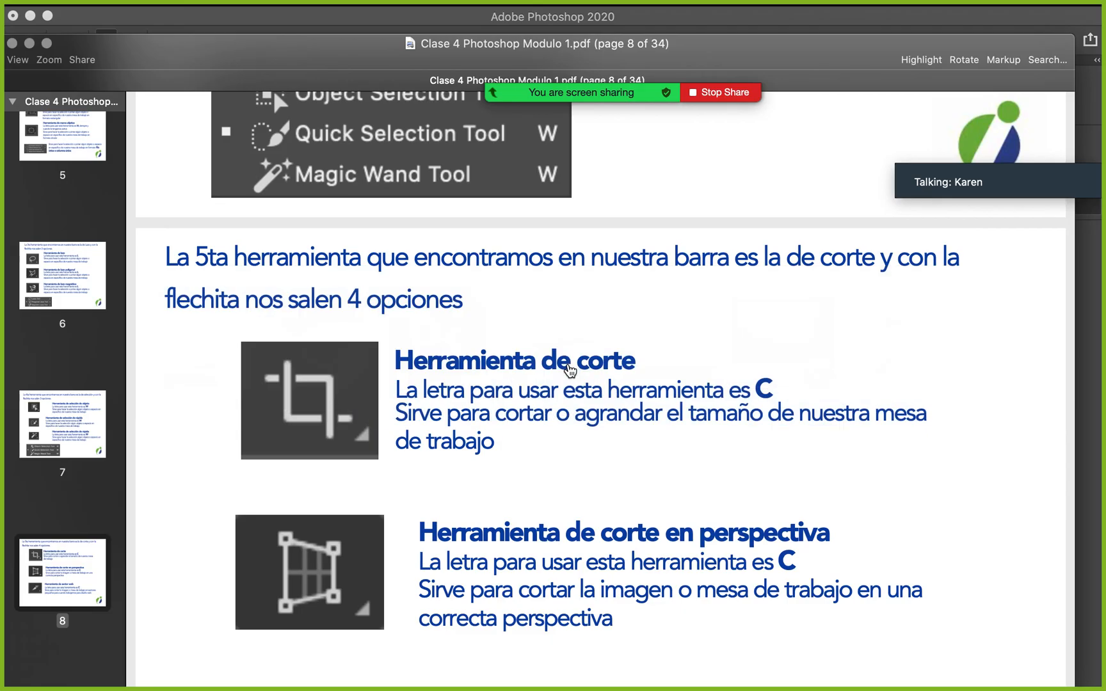
scroll(402, 403, down, 15)
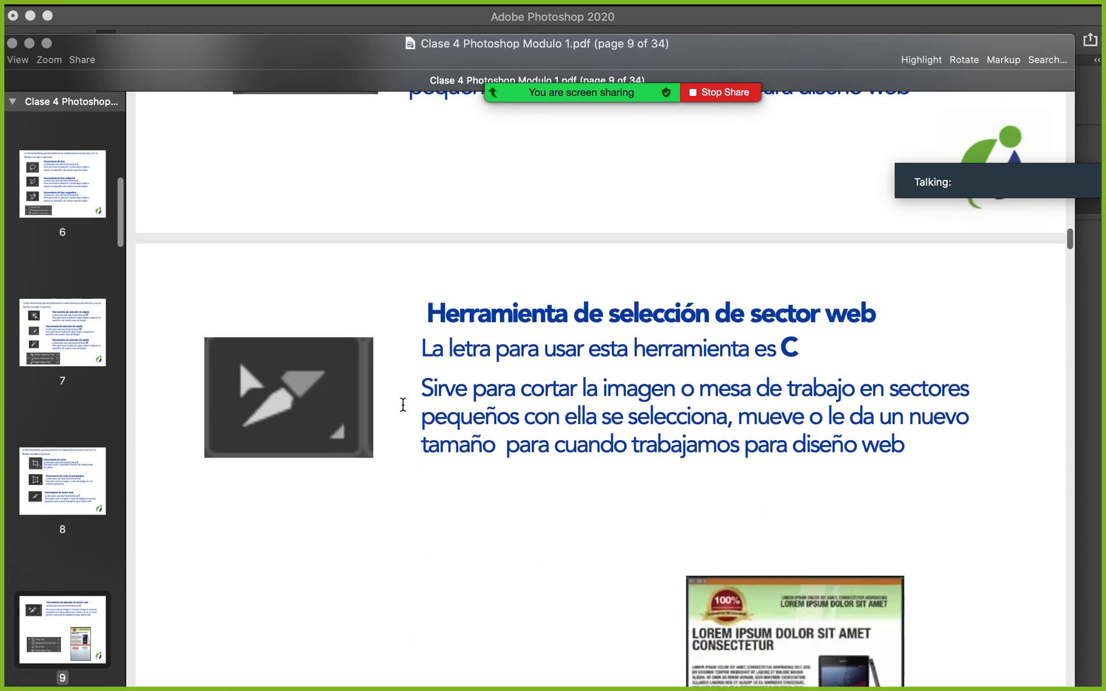
scroll(402, 404, down, 15)
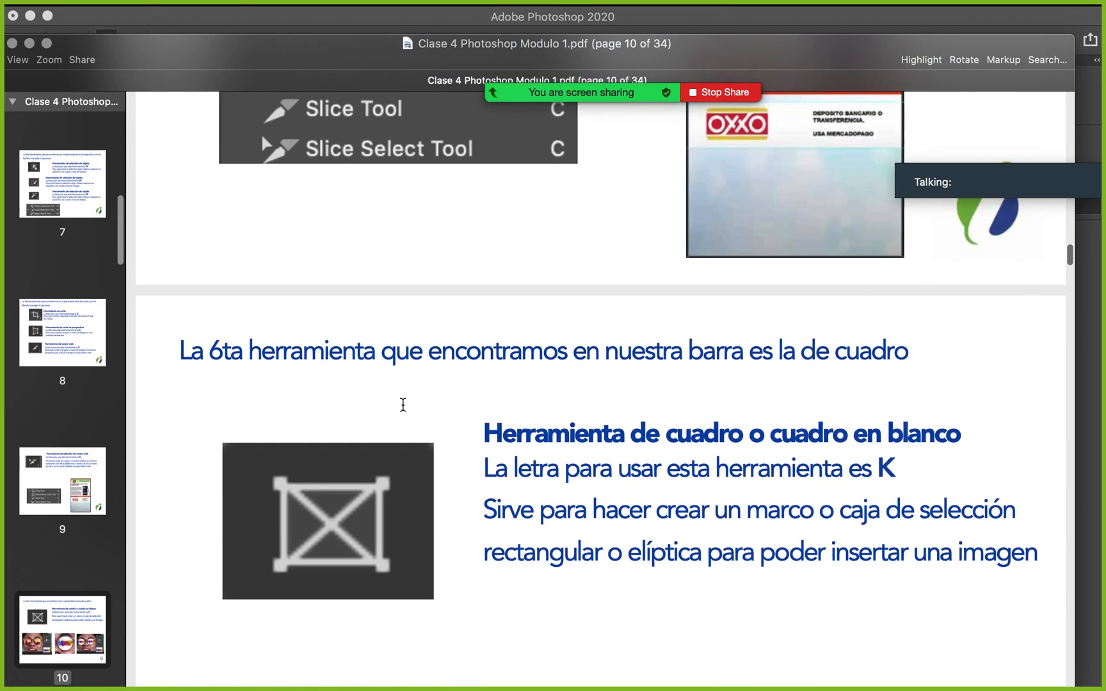
scroll(403, 403, down, 3)
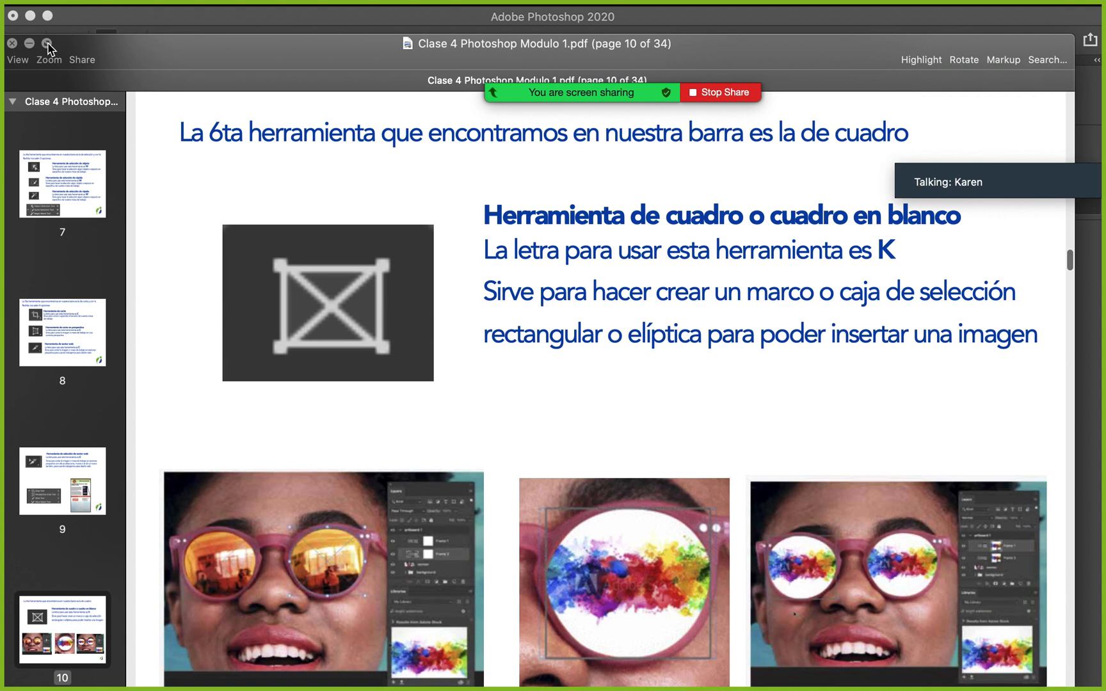
click(47, 44)
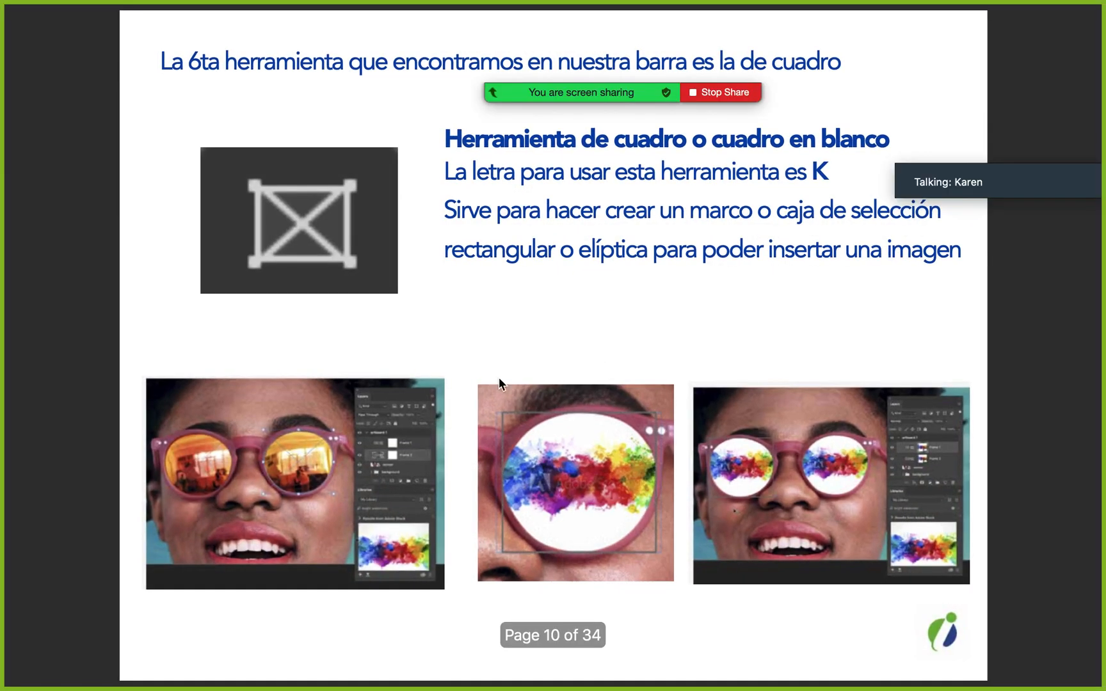
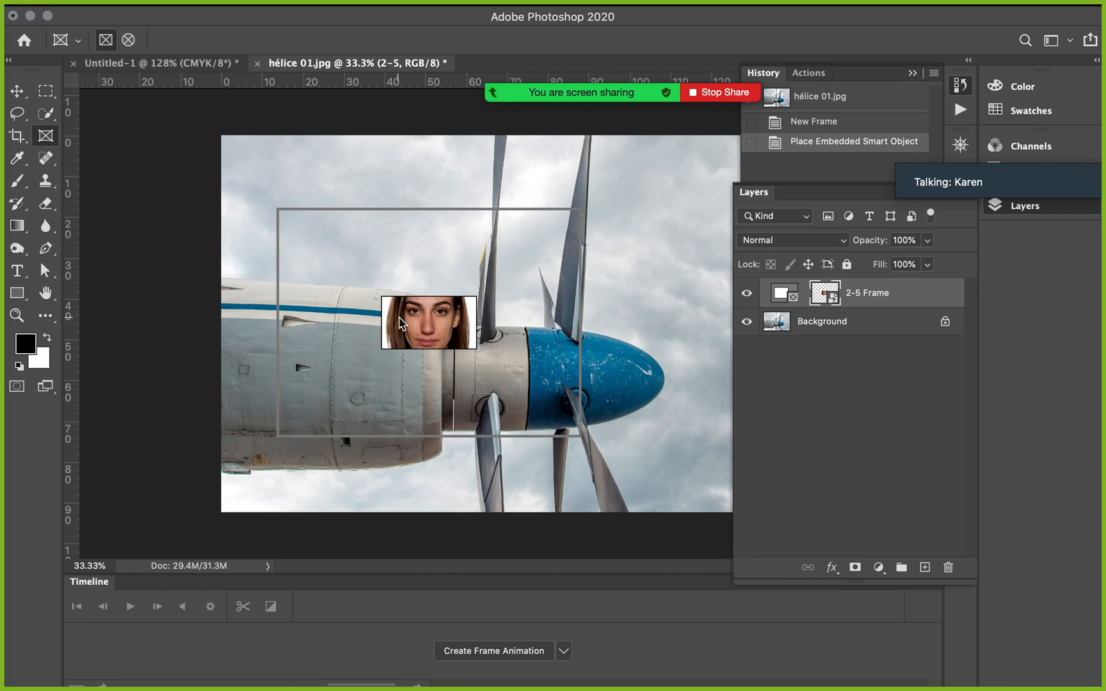
- Move the placed portrait to the upper-left corner of the rectangular frame in hélice 01.jpg and dismiss the memory warning
drag(442, 322, 317, 226)
click(67, 653)
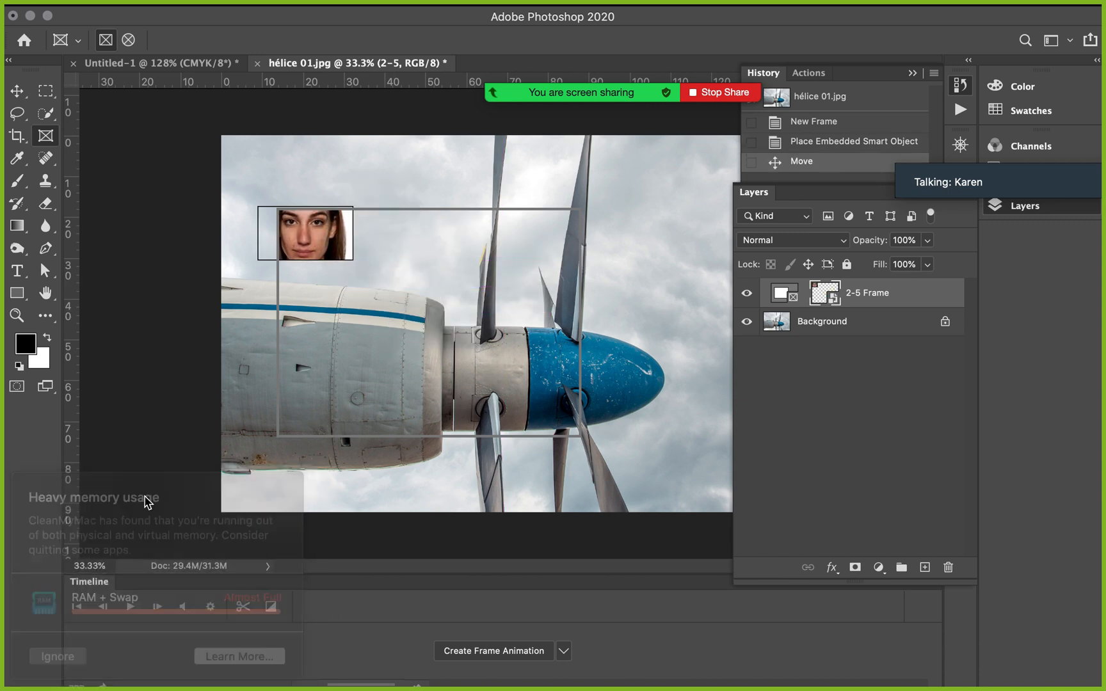
- Move the portrait lower inside the rectangular frame, then shrink the frame to about 48.65 by 40.85 cm and deselect it
mouse_move(320, 245)
mouse_down()
mouse_move(332, 238)
mouse_move(316, 241)
mouse_up()
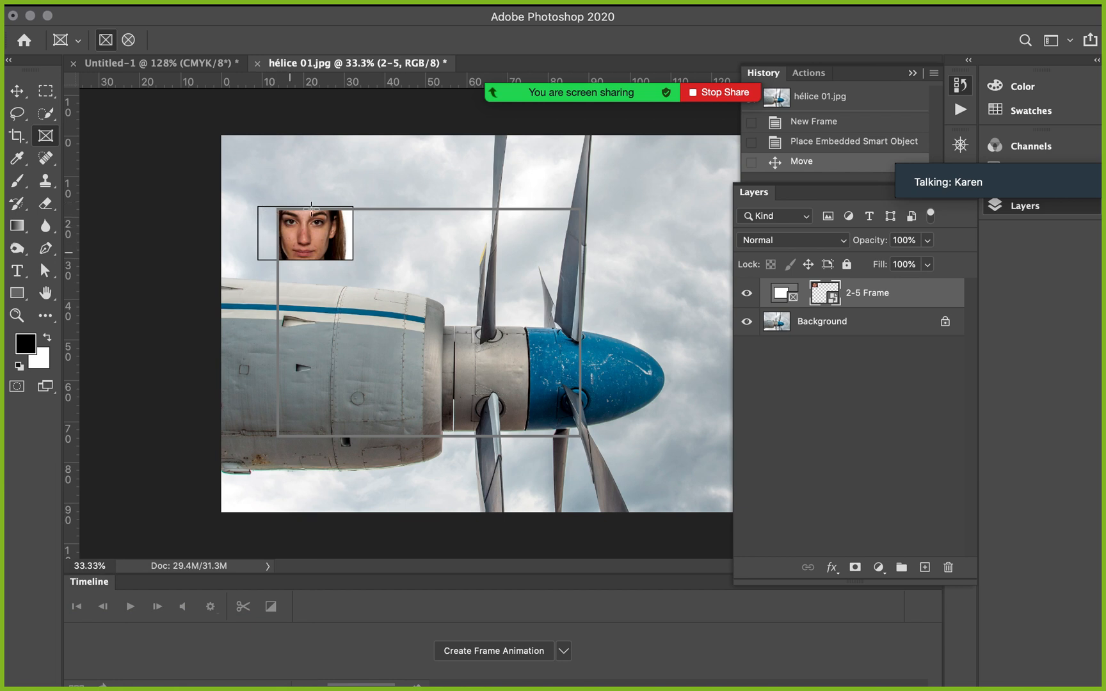
drag(325, 233, 337, 285)
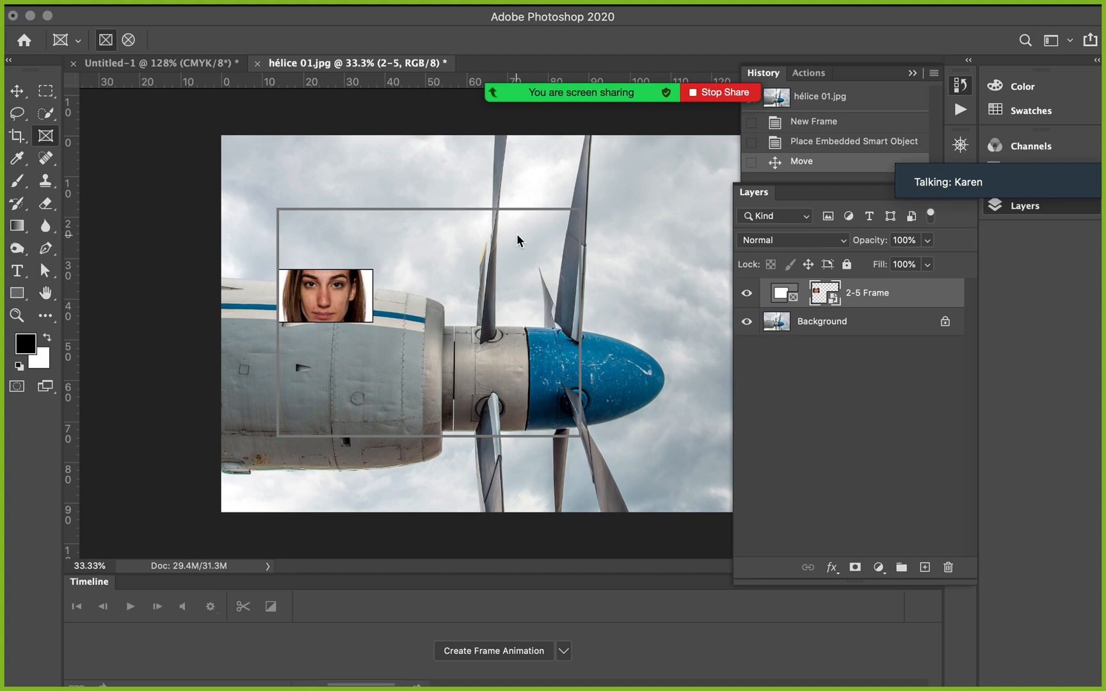
click(574, 211)
drag(577, 209, 474, 266)
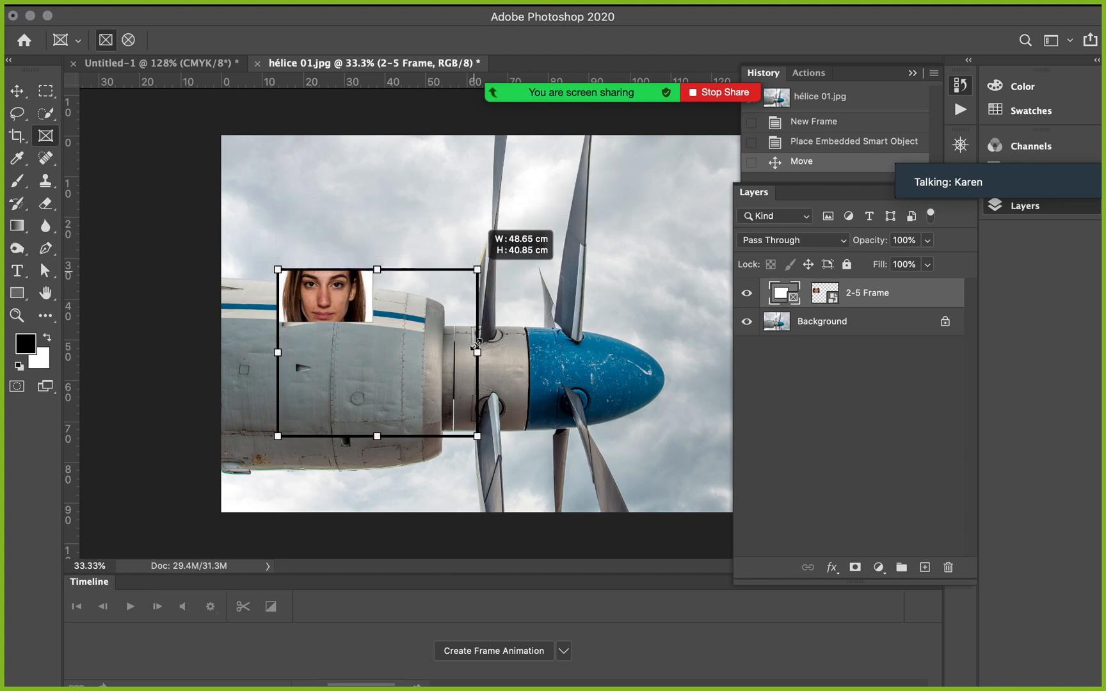
click(478, 437)
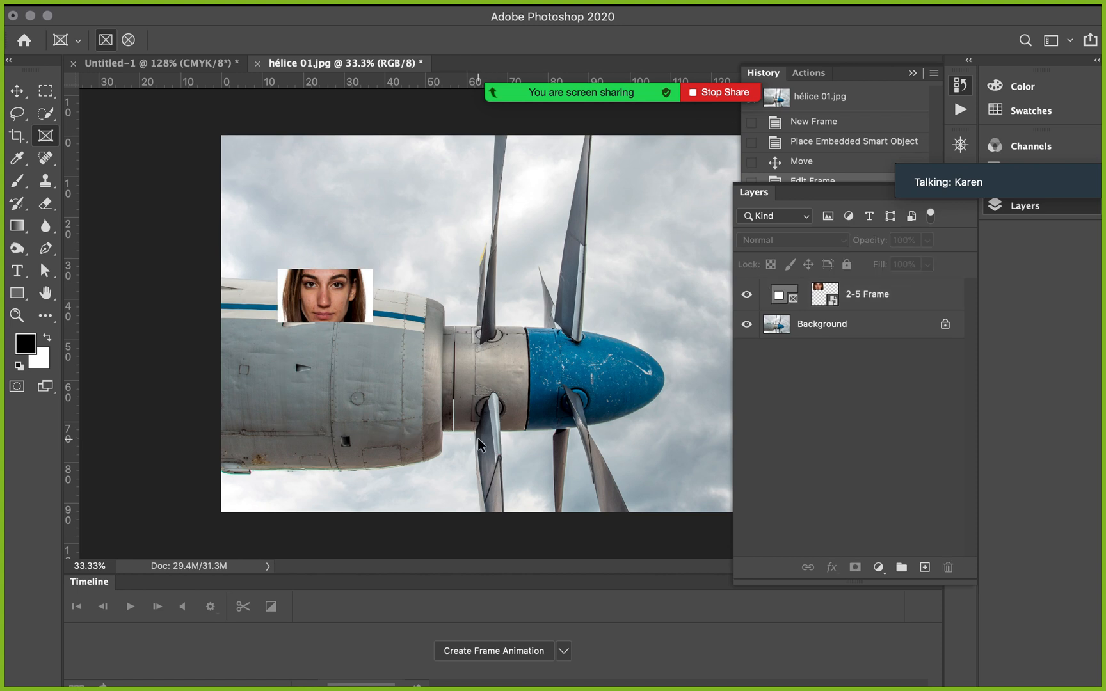
- Move the frame together with its portrait up and to the left on the photo, and dismiss the memory warning
click(340, 293)
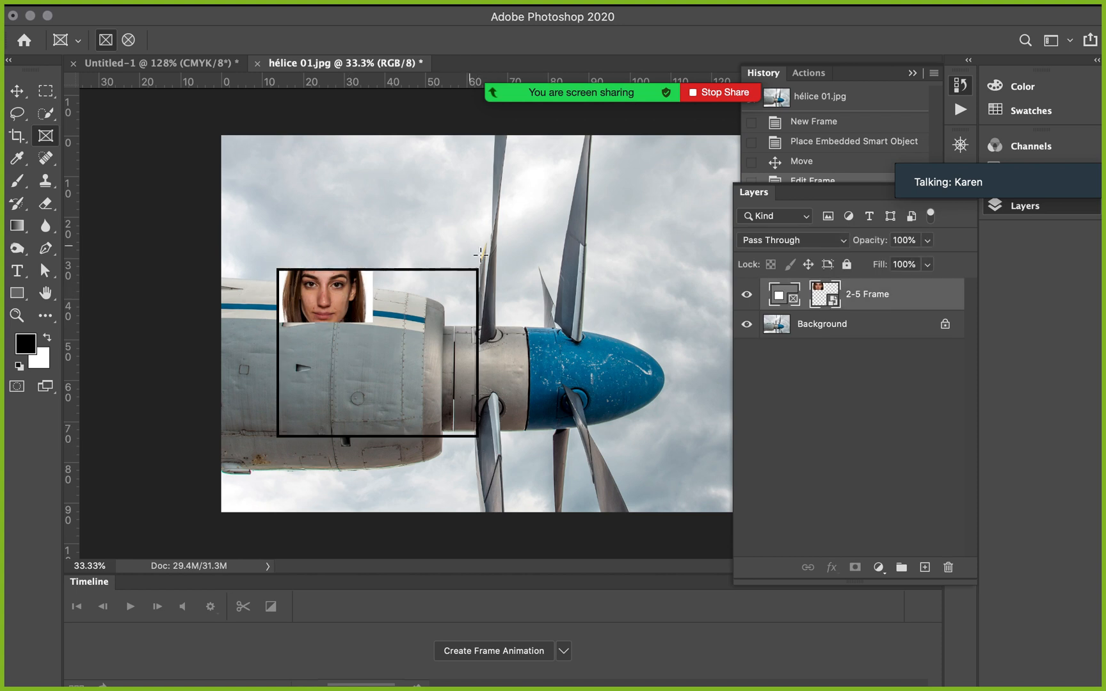
drag(478, 274, 455, 226)
click(51, 658)
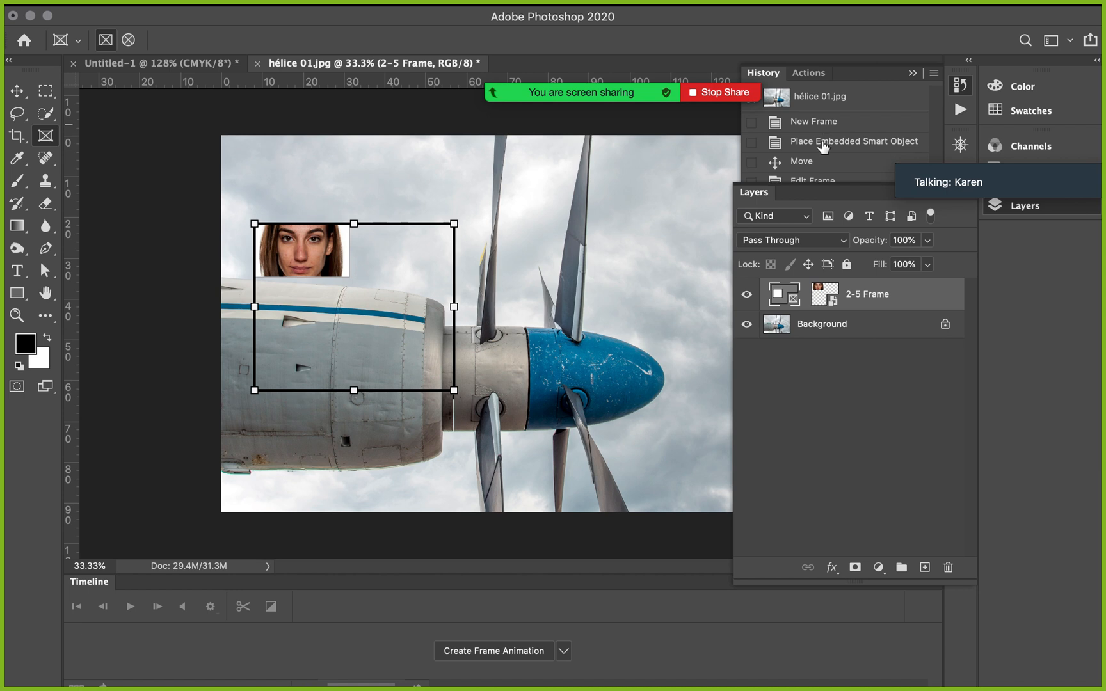
- Revert to the original hélice 01.jpg state, sample the nose cone's blue with the Eyedropper tool, and dismiss the memory warning
click(838, 105)
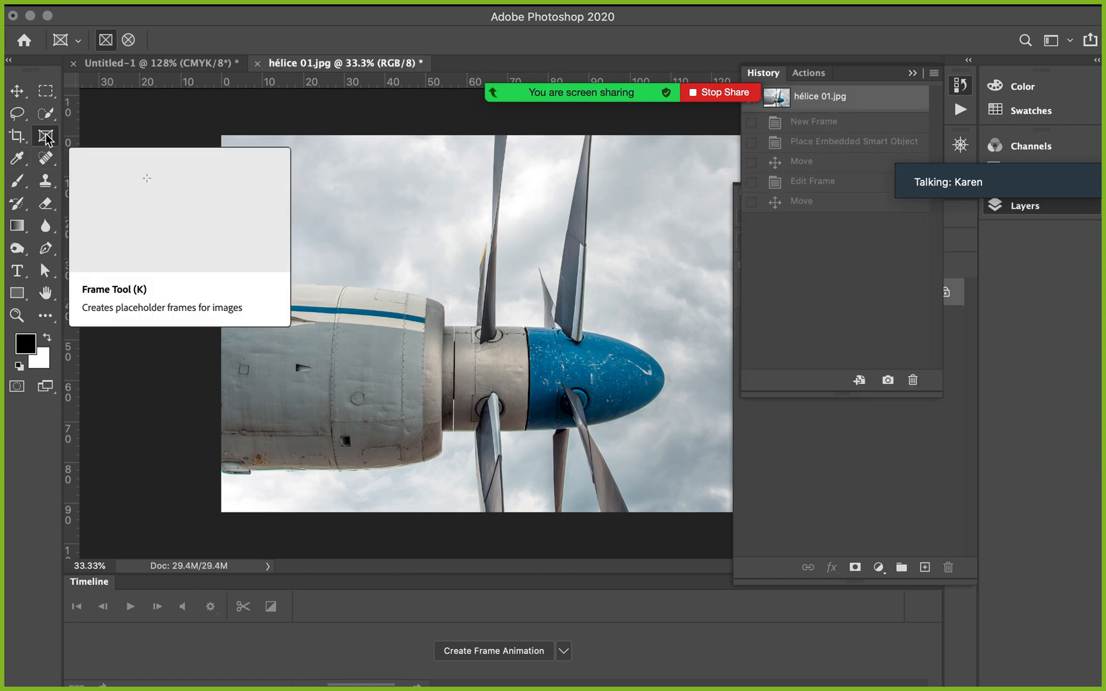
click(18, 157)
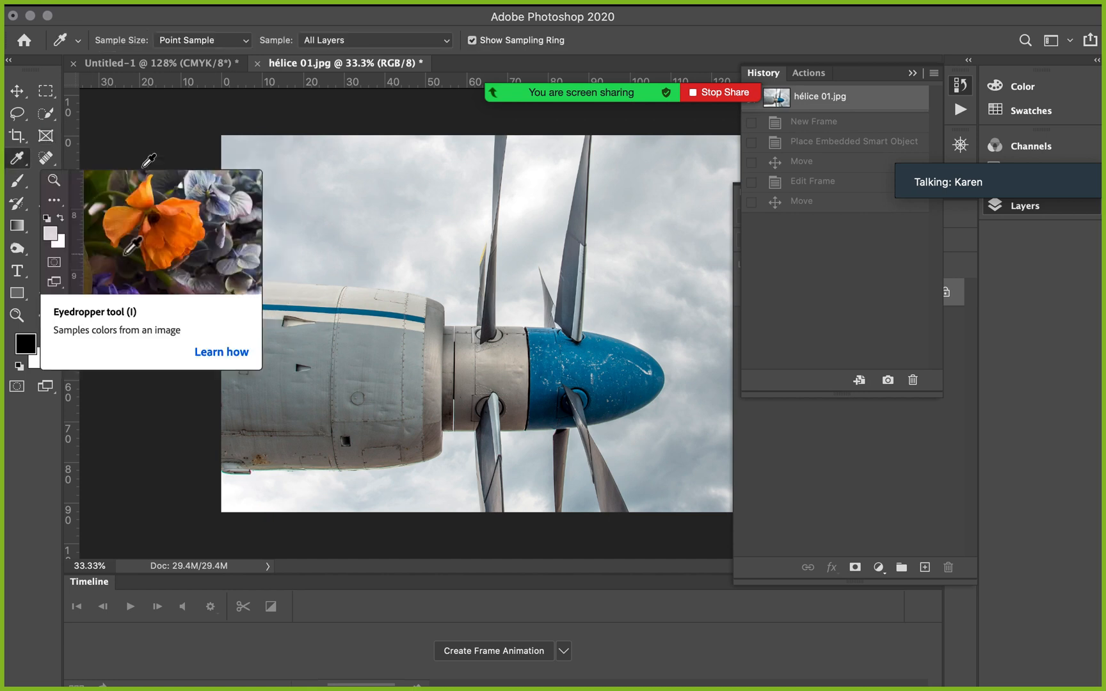
click(444, 196)
click(562, 362)
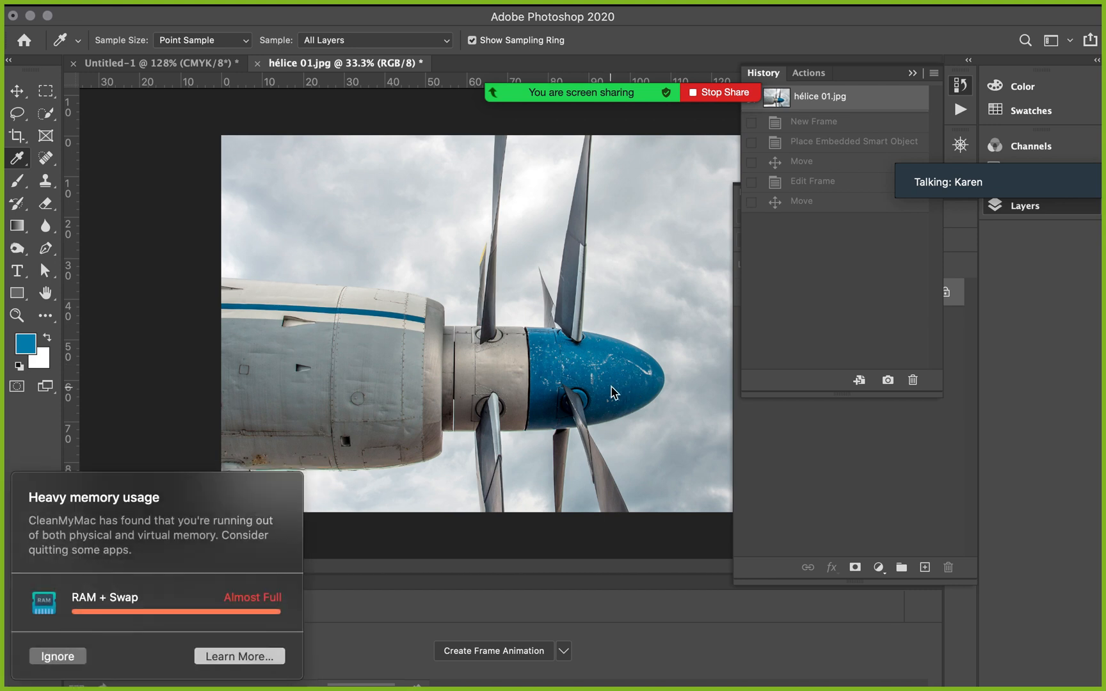
click(58, 656)
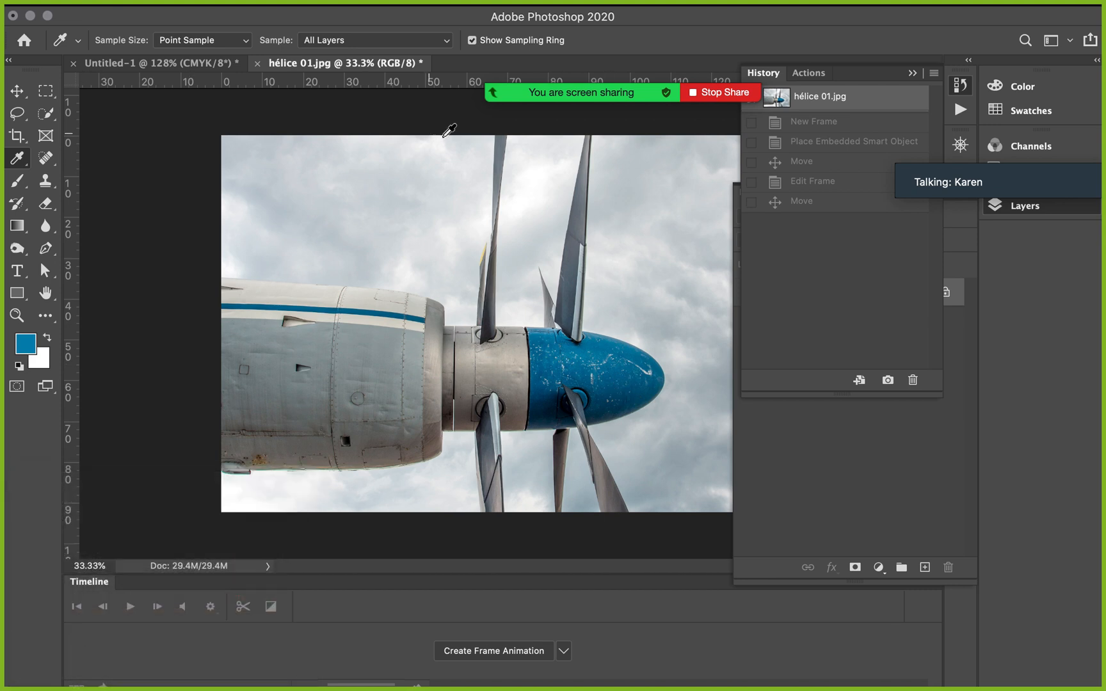
- Select the front lower propeller blade with the Quick Selection tool and copy it to a new layer
click(46, 117)
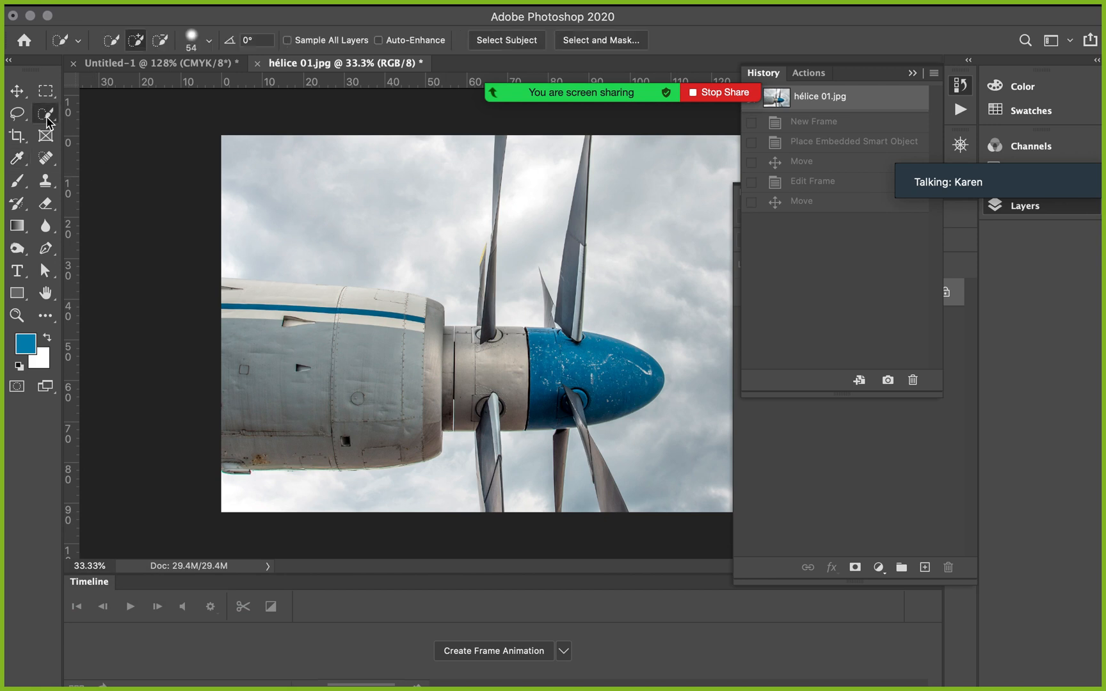
drag(490, 431, 496, 506)
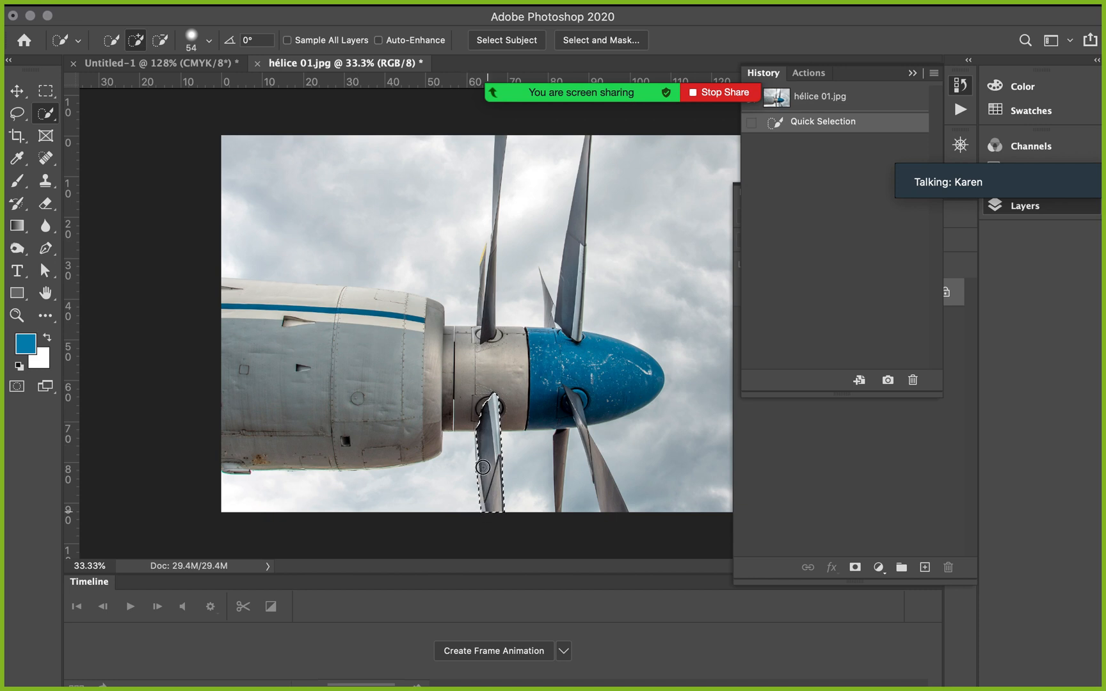
click(481, 435)
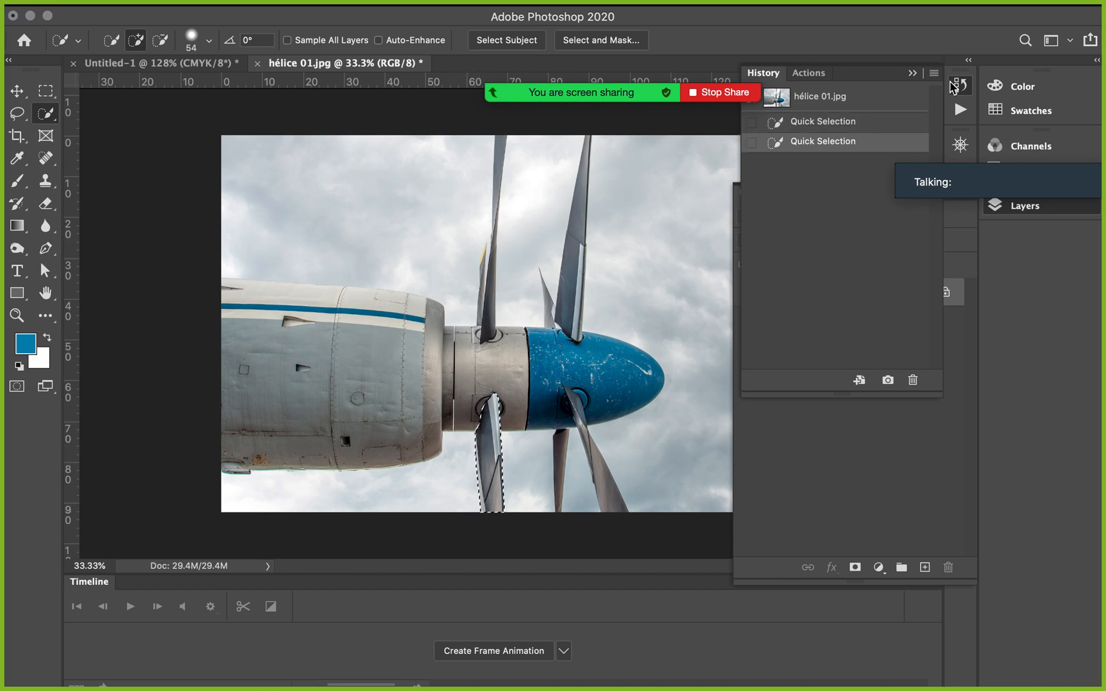
click(961, 86)
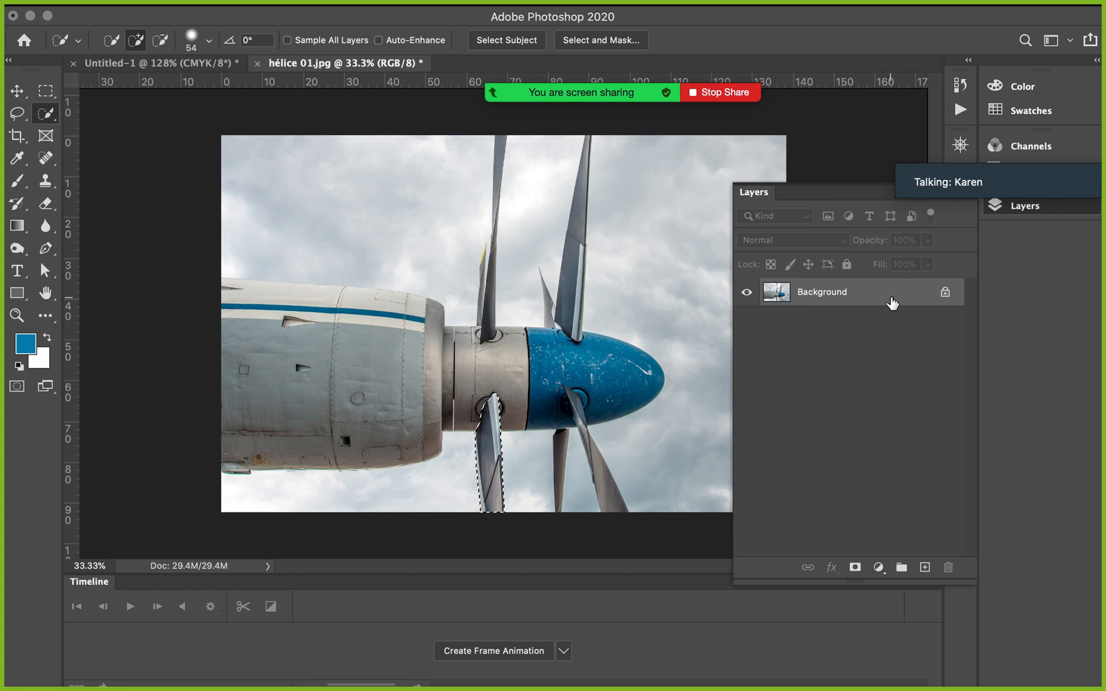
key(ctrl+j)
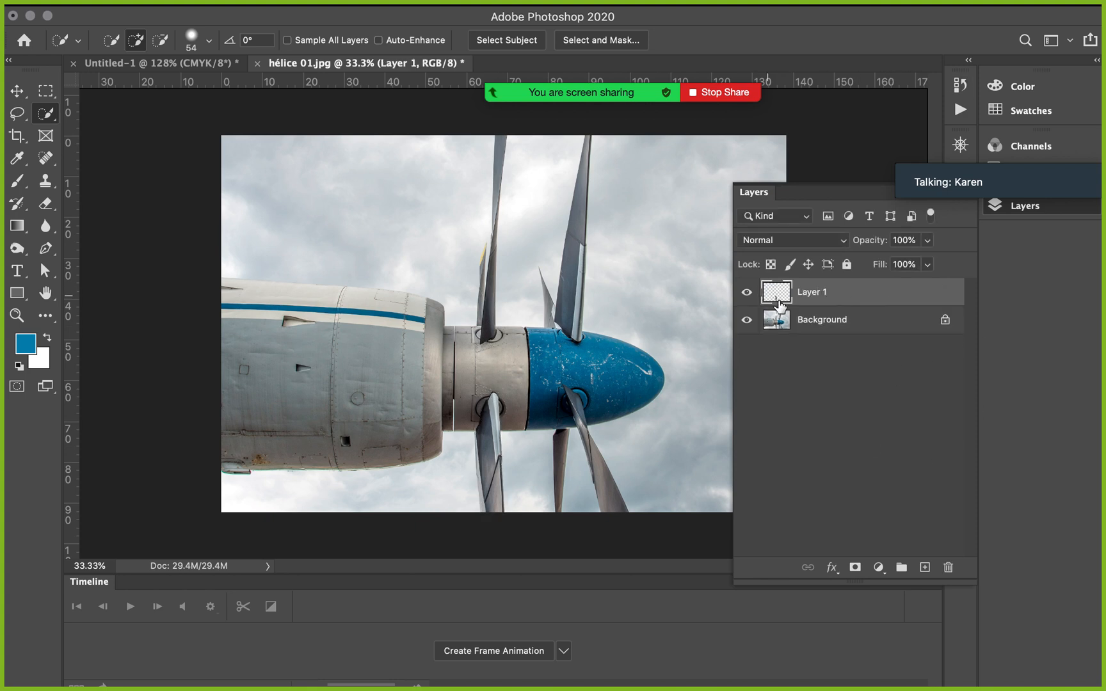
- Fill the copied blade on Layer 1 with the sampled blue, deselect it, and dismiss the memory warning
ctrl+click(776, 298)
key(super+BackSpace)
key(alt+BackSpace)
key(super+d)
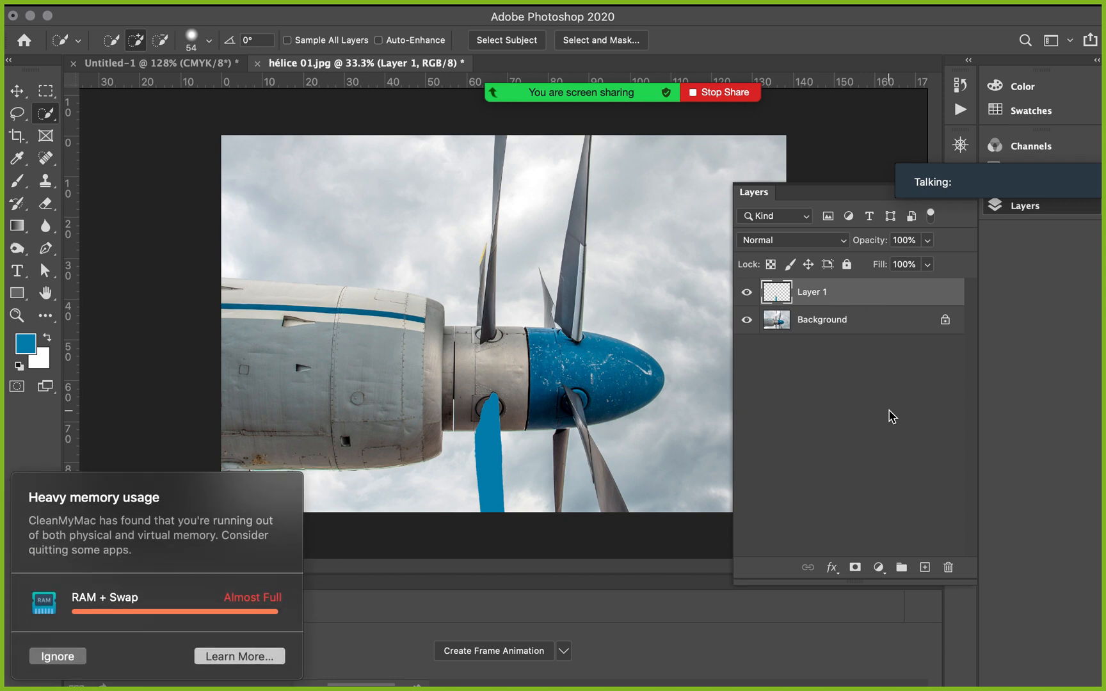
click(73, 659)
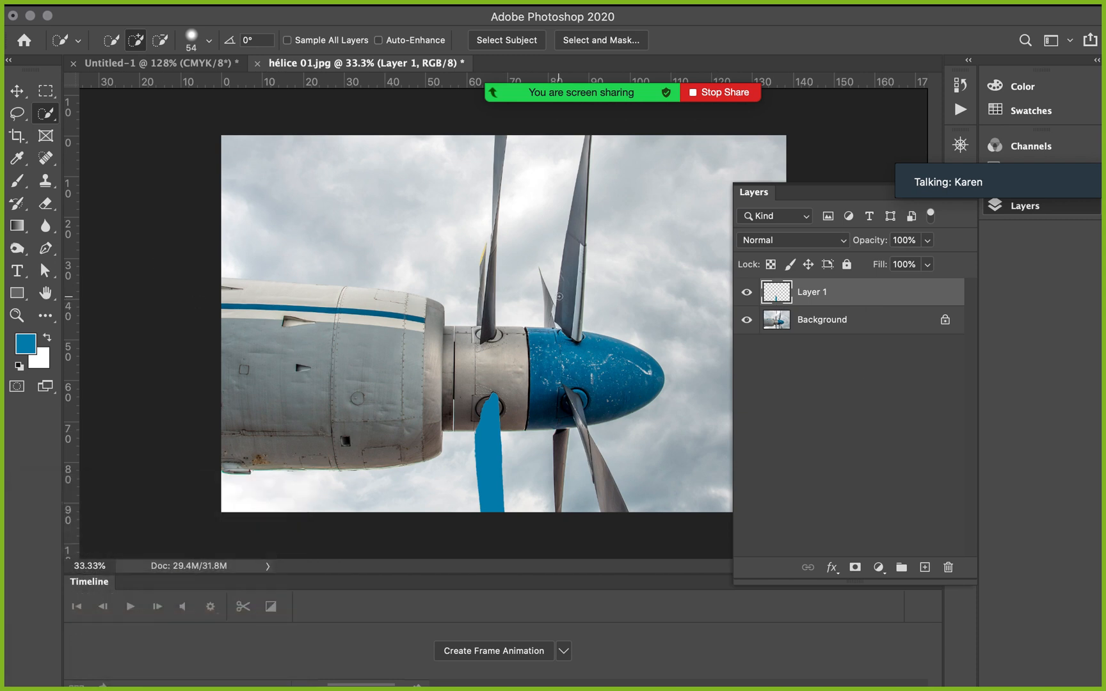
- Undo the blade's blue fill along with its selection on Layer 1
key(super+z)
key(super+z)
key(super+z)
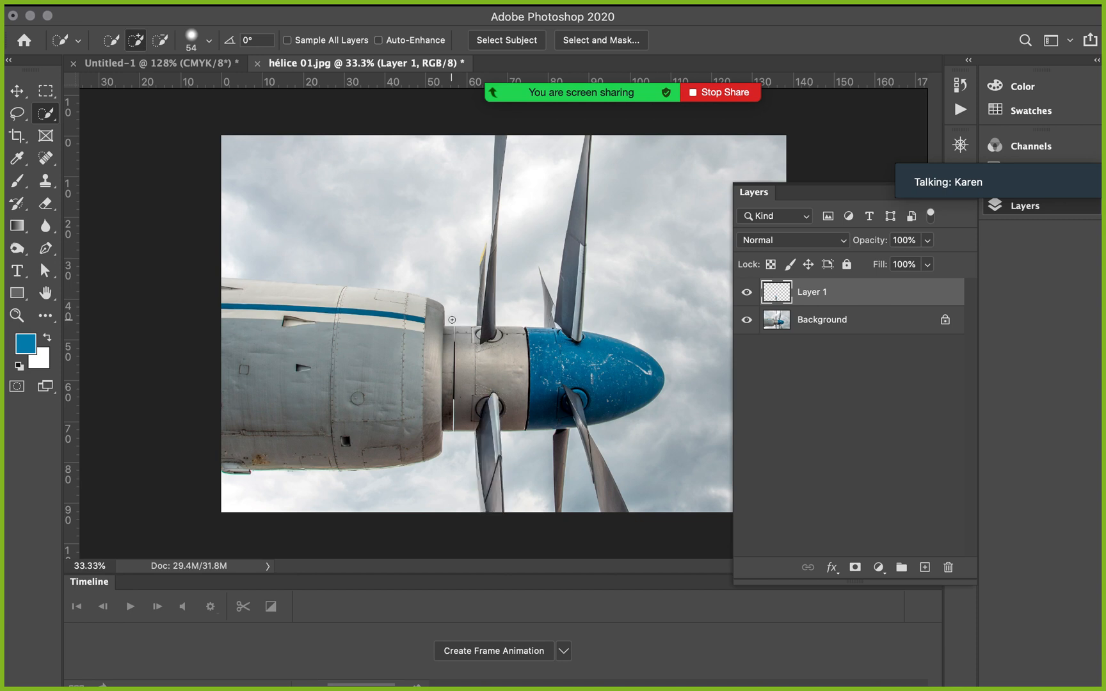
- Sample foreground colours from the fuselage, hub, nose cone, sky and propeller blades with the Eyedropper, ending on the fuselage's blue stripe
click(17, 157)
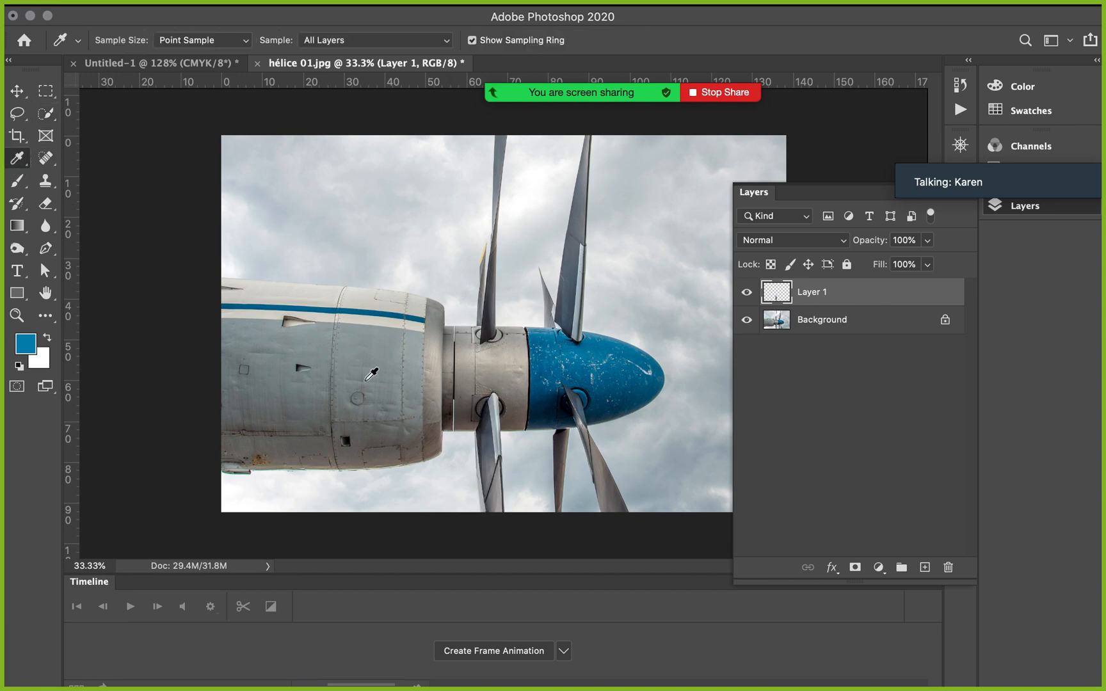
click(376, 355)
click(481, 363)
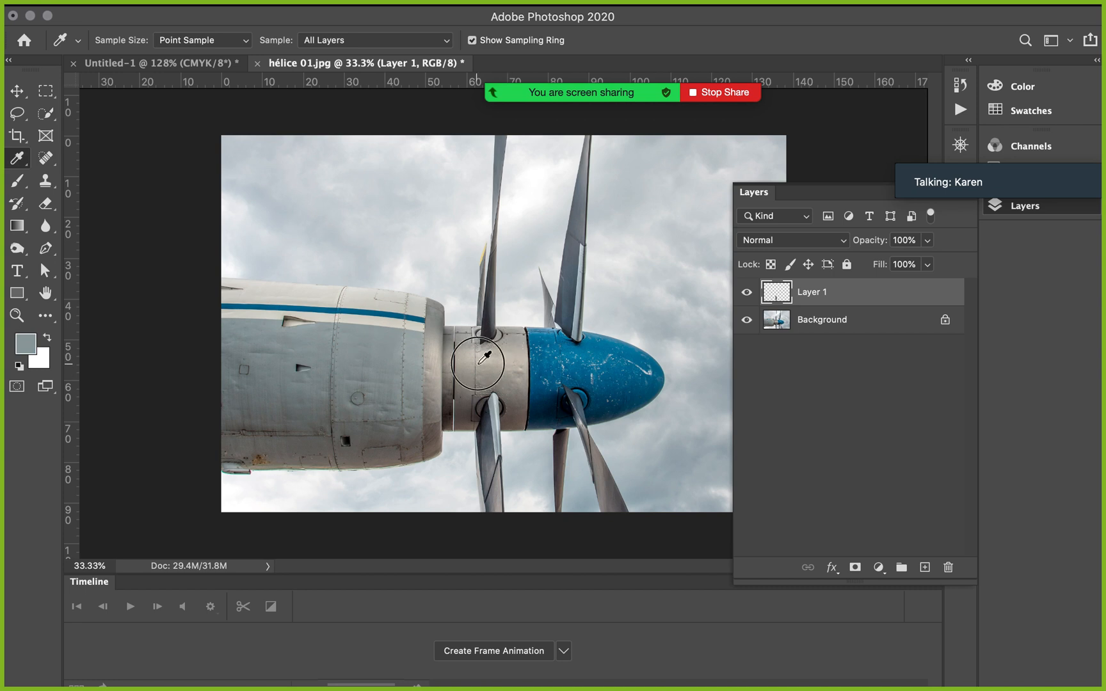
click(579, 346)
click(625, 364)
click(637, 457)
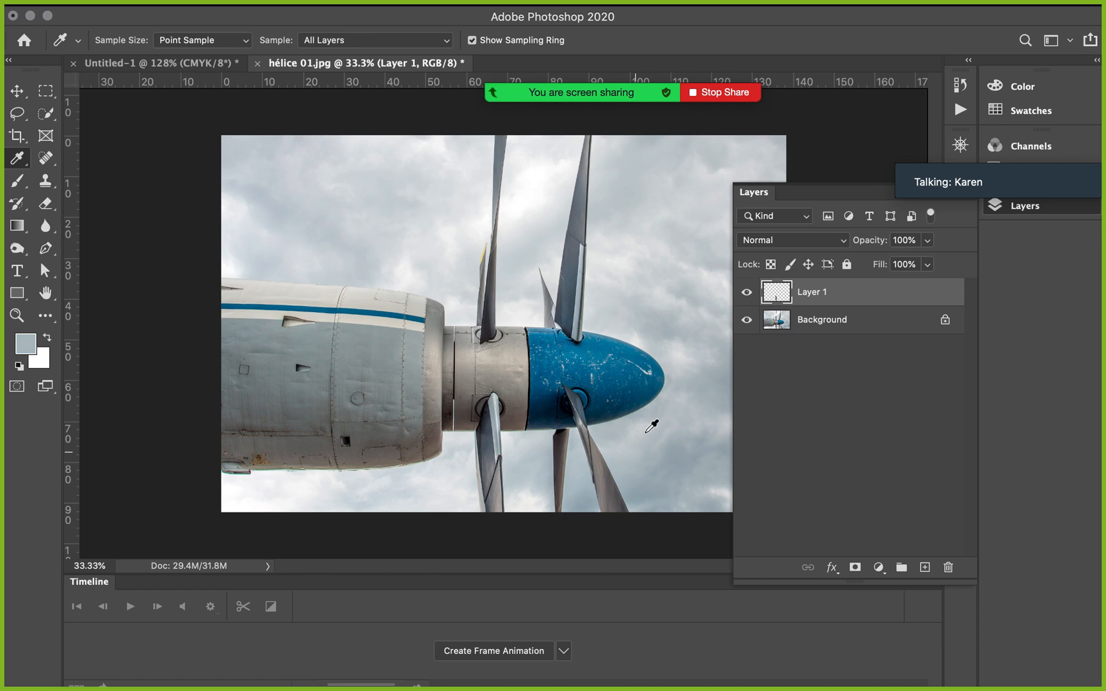
click(646, 435)
click(640, 339)
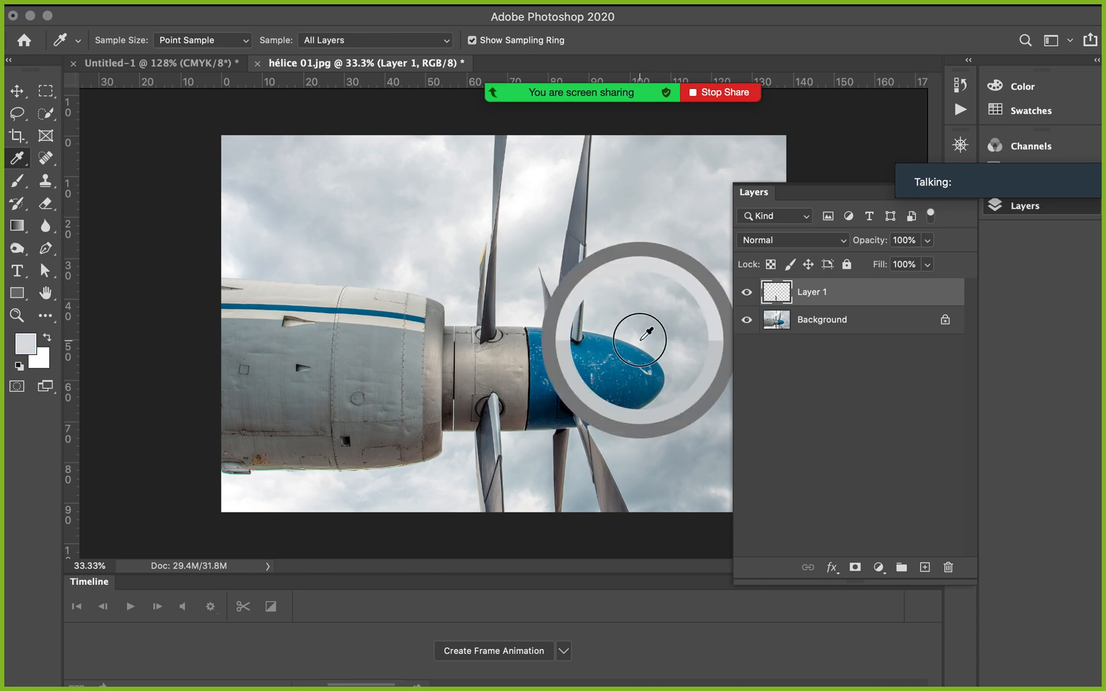
click(596, 223)
click(565, 290)
click(502, 160)
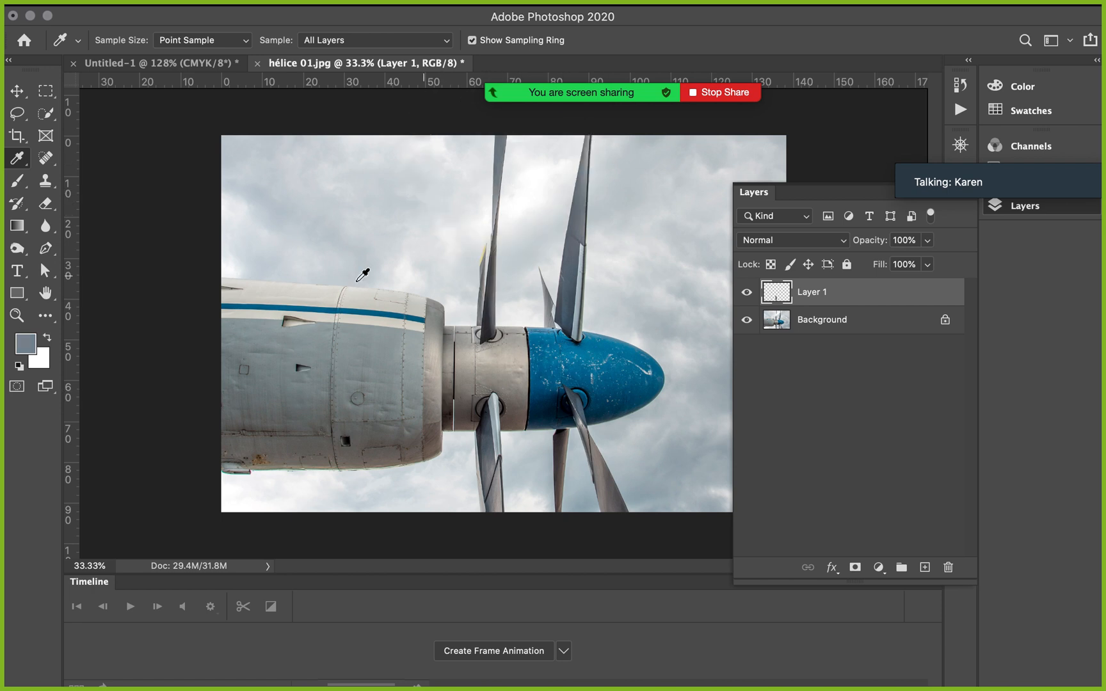
click(367, 310)
- Dismiss the memory warning, try the 3D Material Eyedropper on the Background layer, and duplicate that layer
click(19, 158)
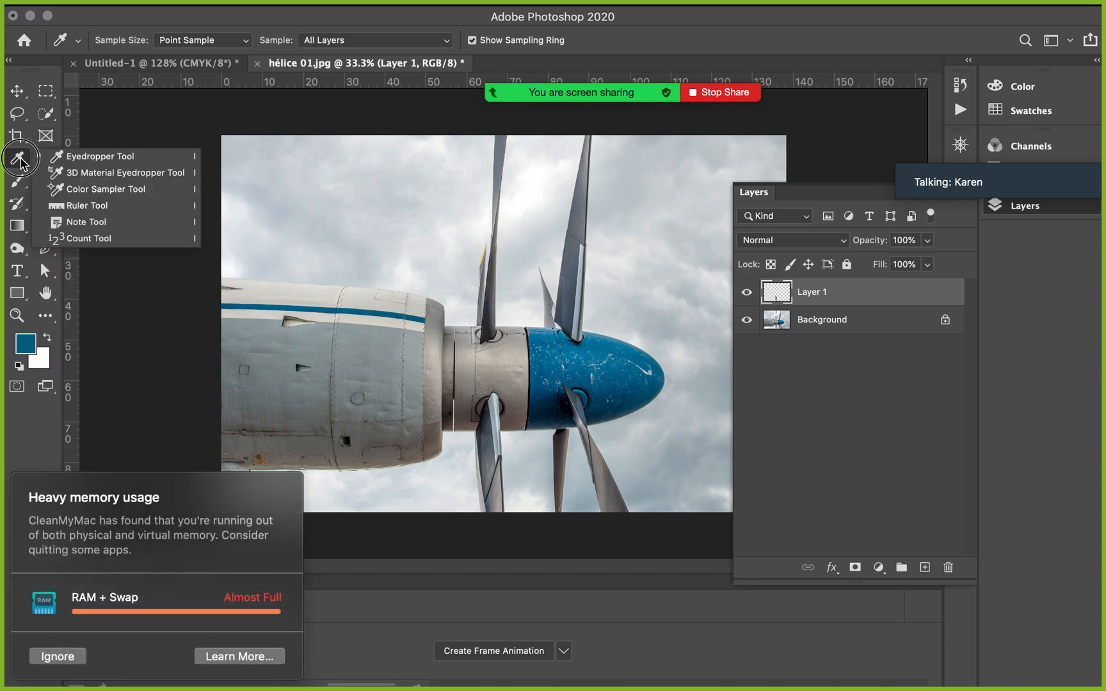
click(57, 656)
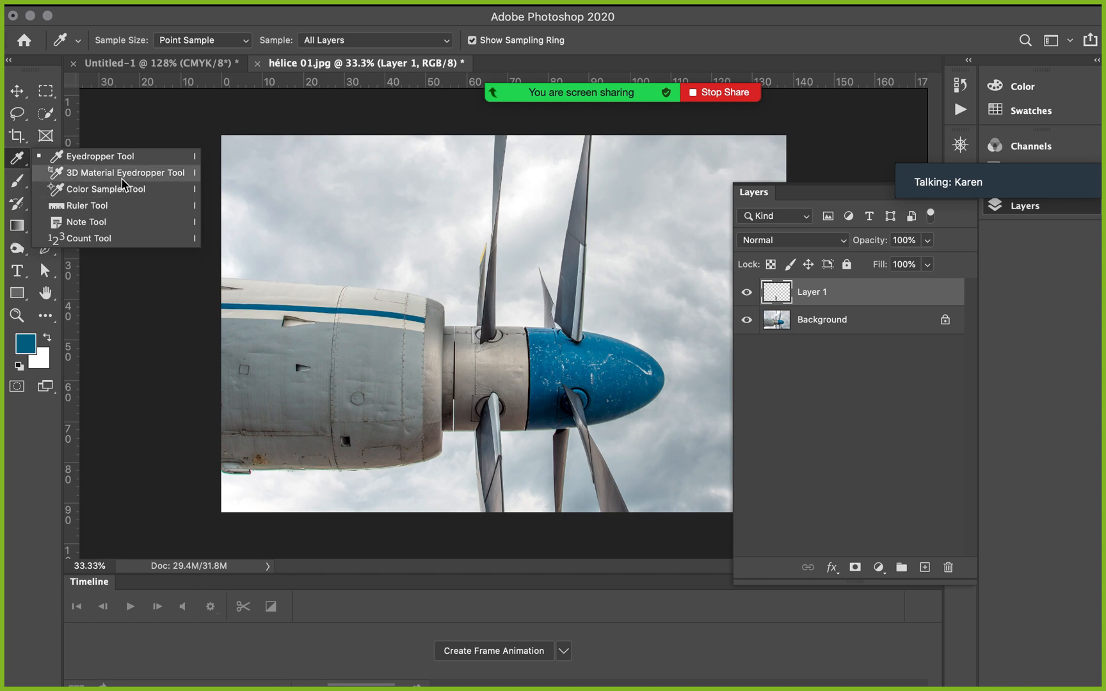
click(122, 178)
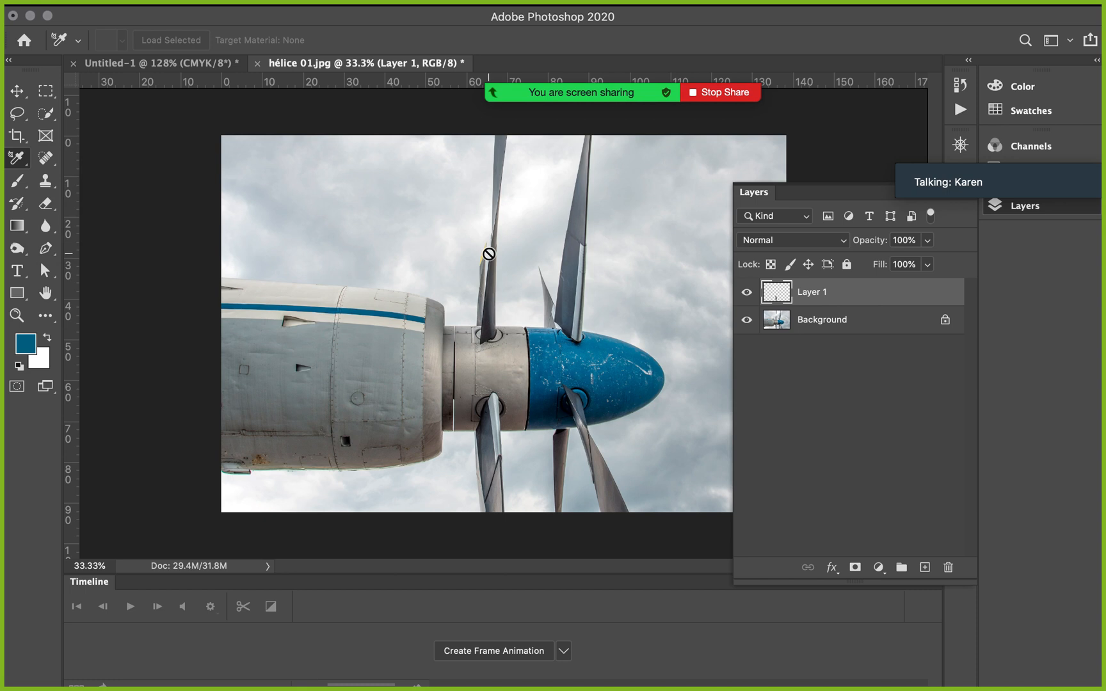
click(868, 327)
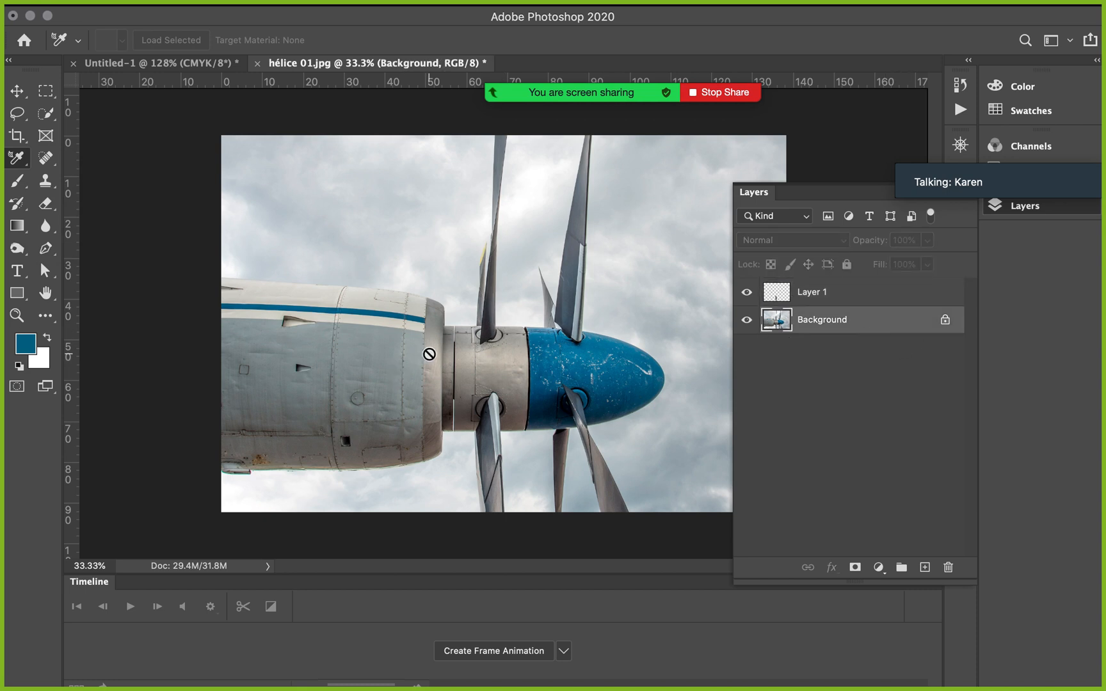
click(428, 354)
key(super+j)
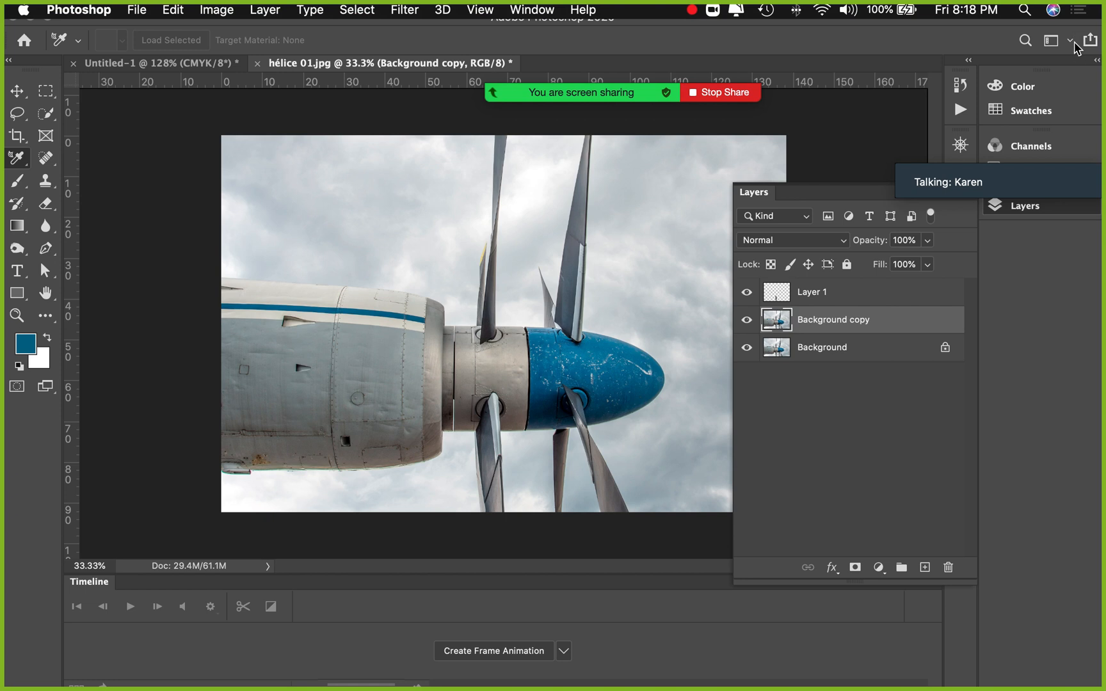
- Try to switch to the 3D workspace, and dismiss the memory warning
click(1071, 42)
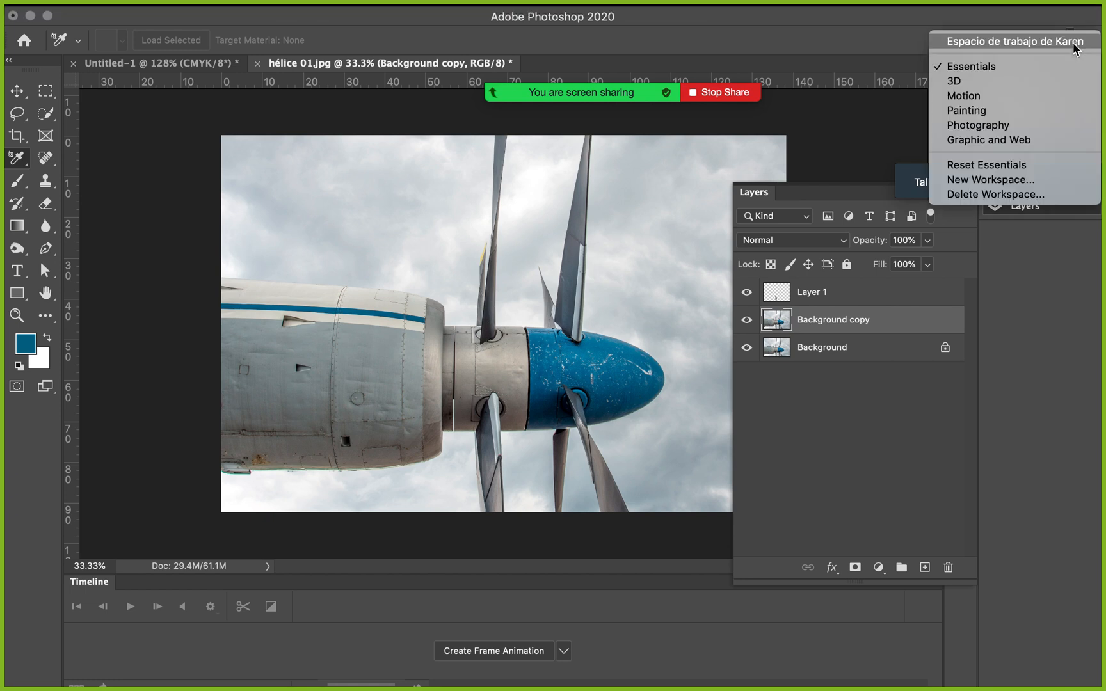
click(954, 81)
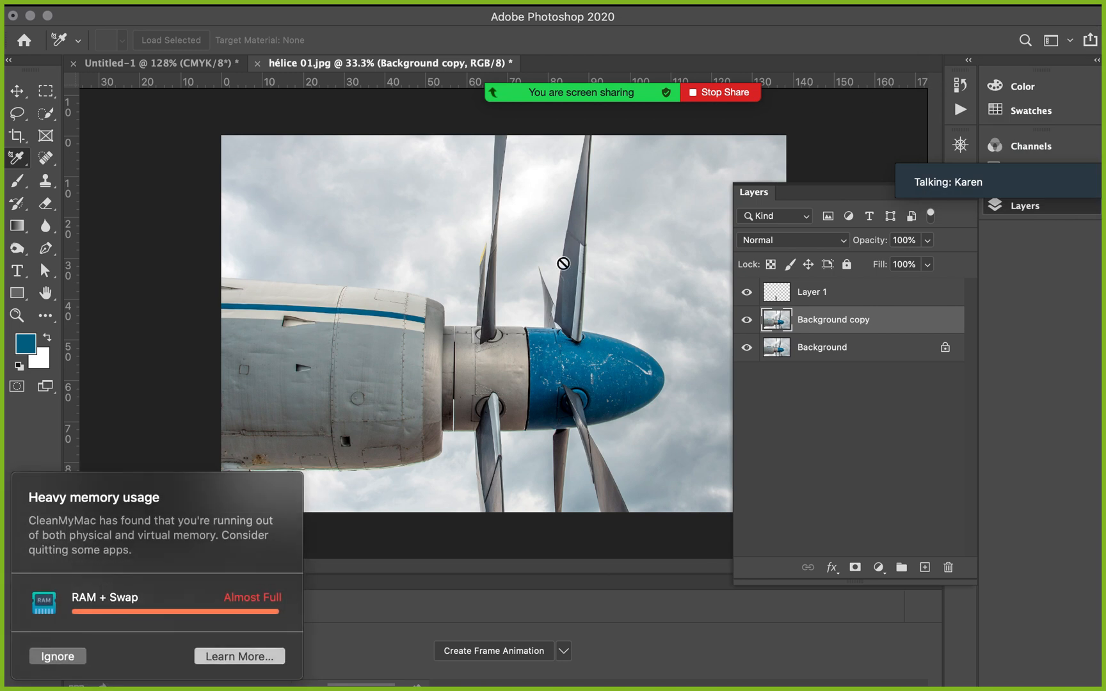
click(74, 658)
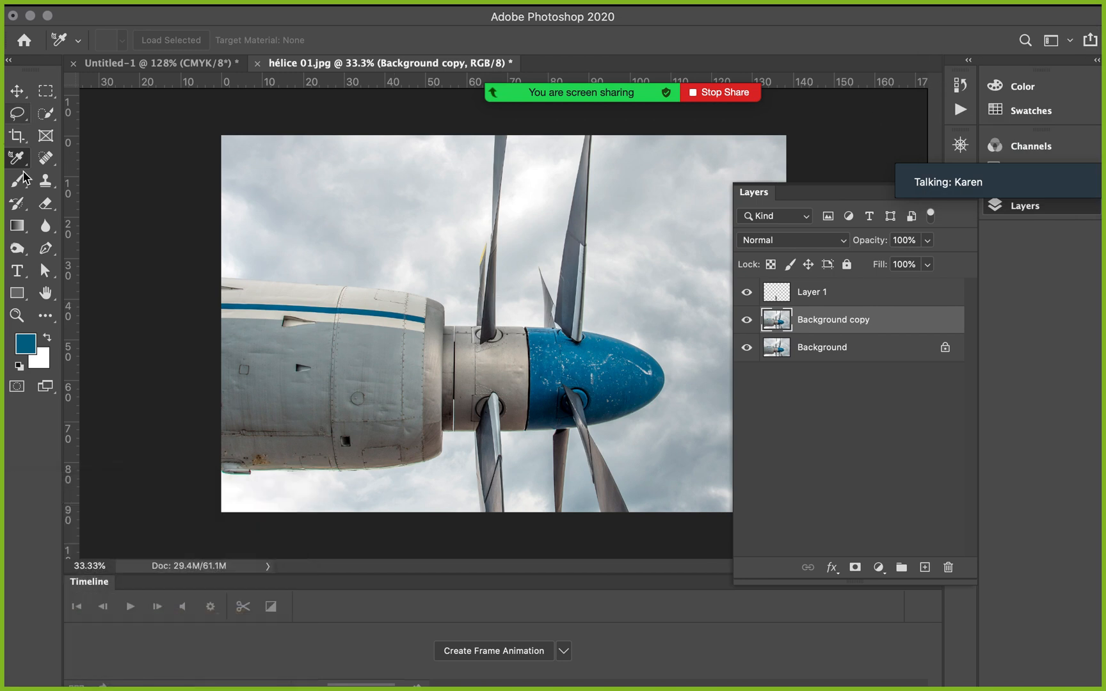
- Place a Color Sampler point on the blue nose cone and collapse its Info readout
click(20, 162)
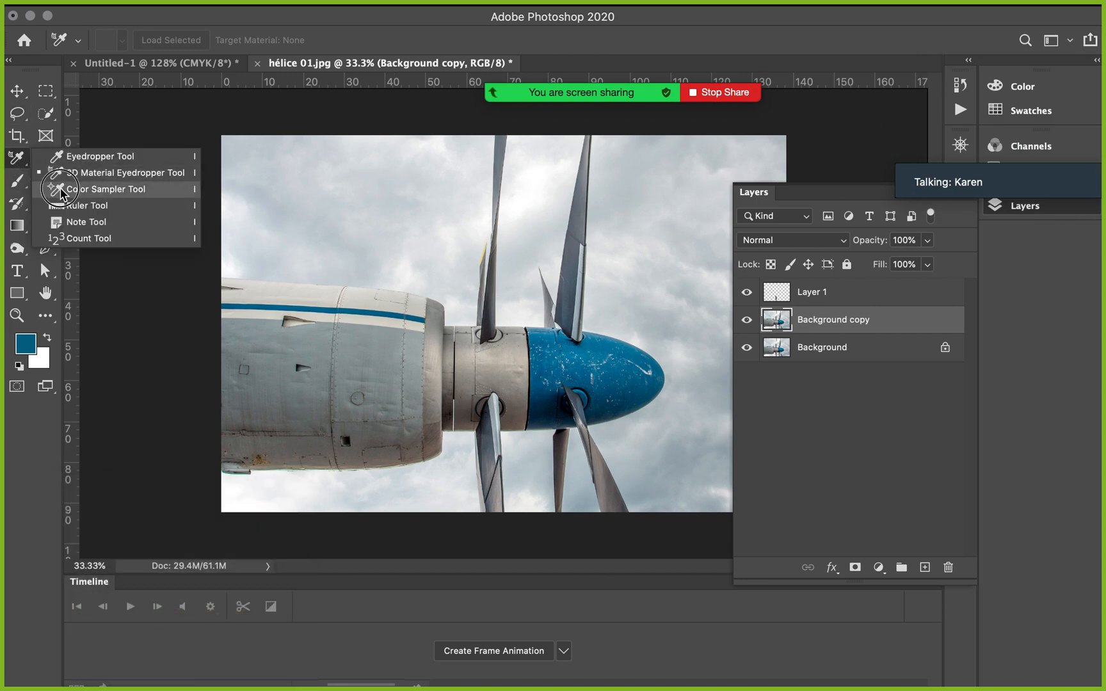
click(102, 189)
click(564, 360)
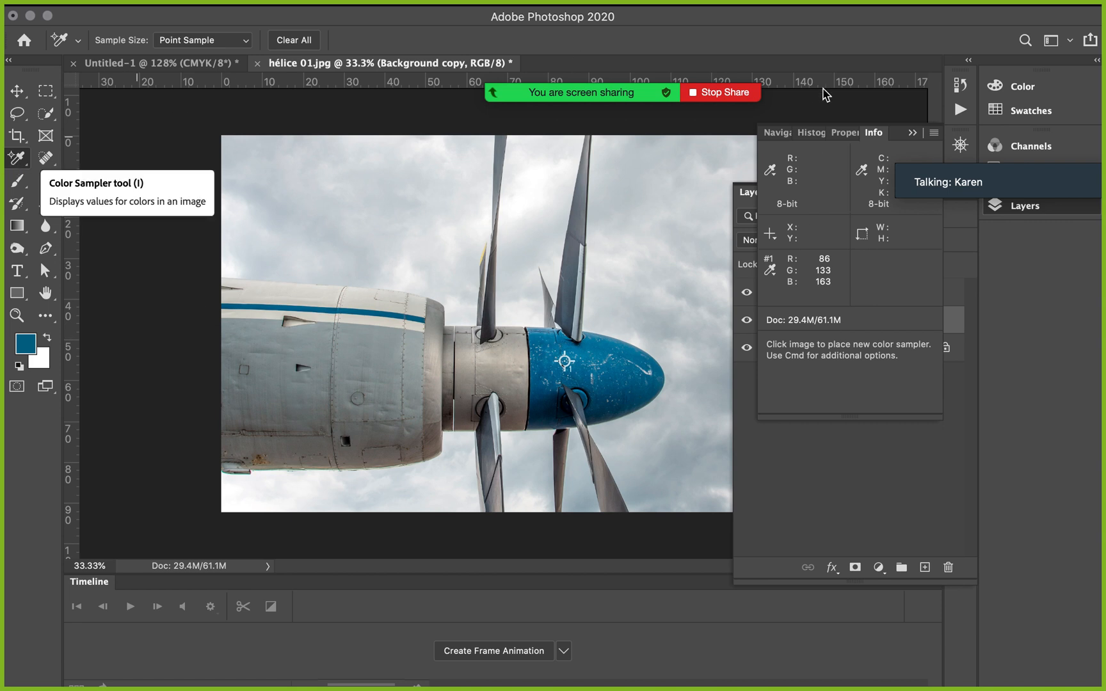
click(913, 132)
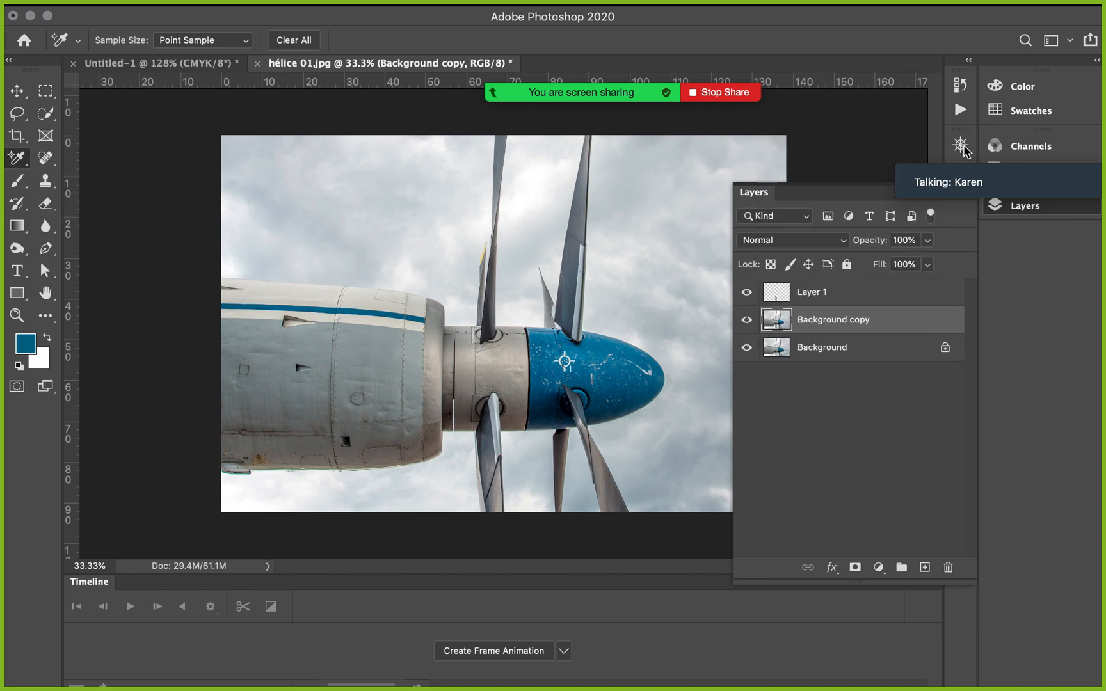
- Measure the propeller photo with the Ruler tool, horizontally from the fuselage's left edge to the nose tip and vertically across the fuselage
click(19, 160)
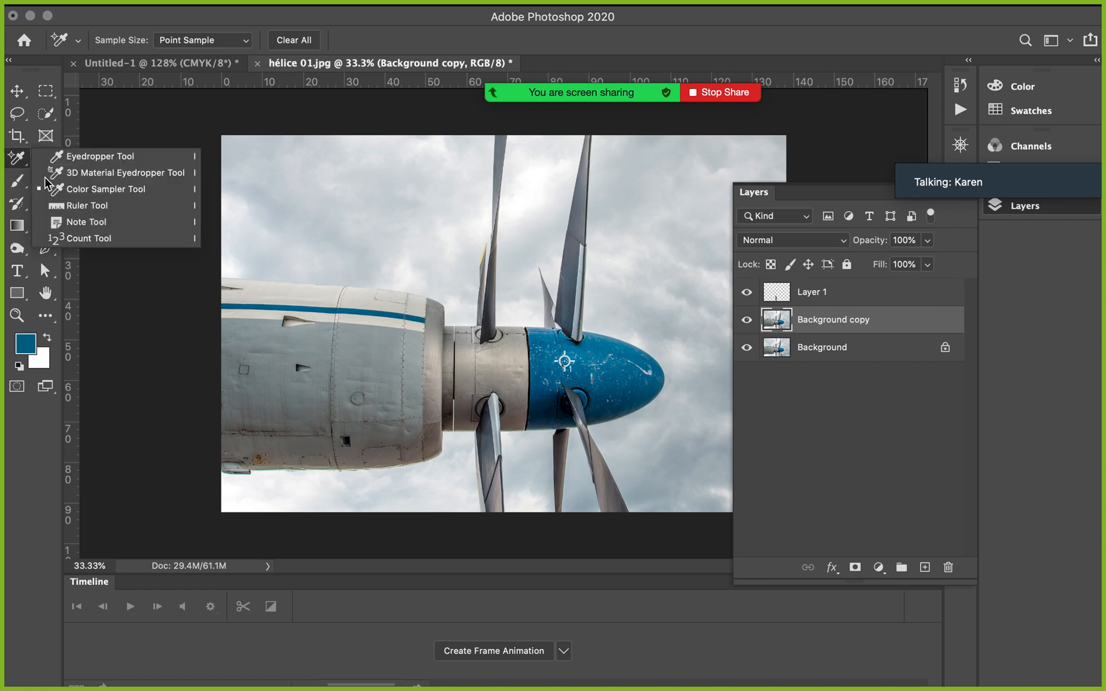
click(121, 206)
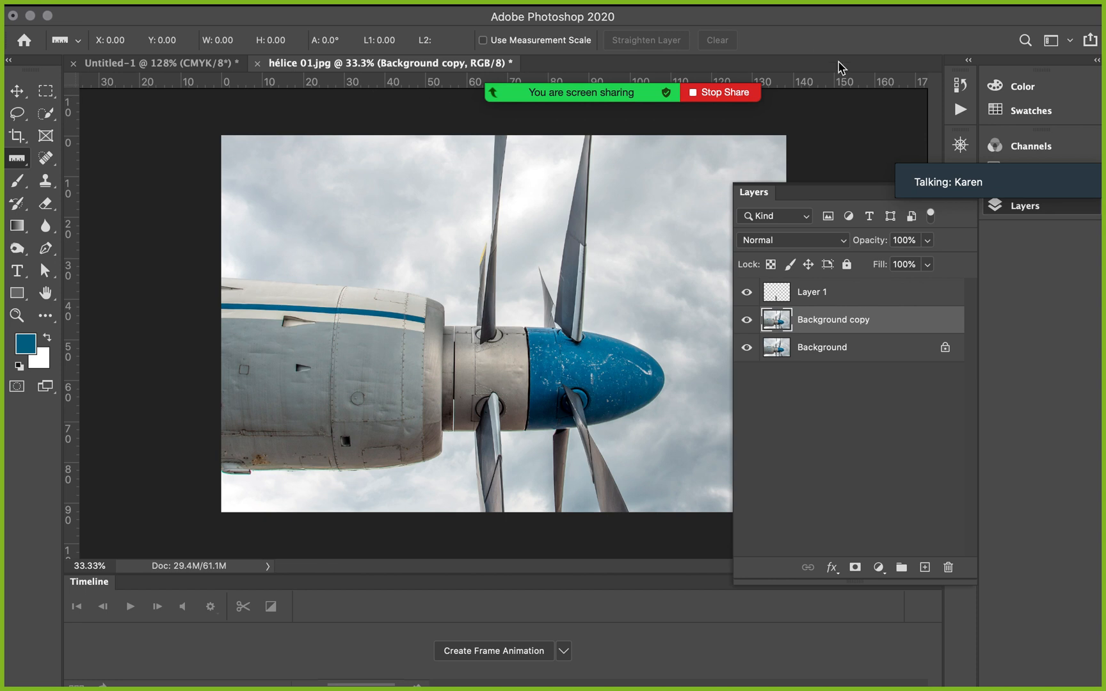
drag(225, 379, 659, 371)
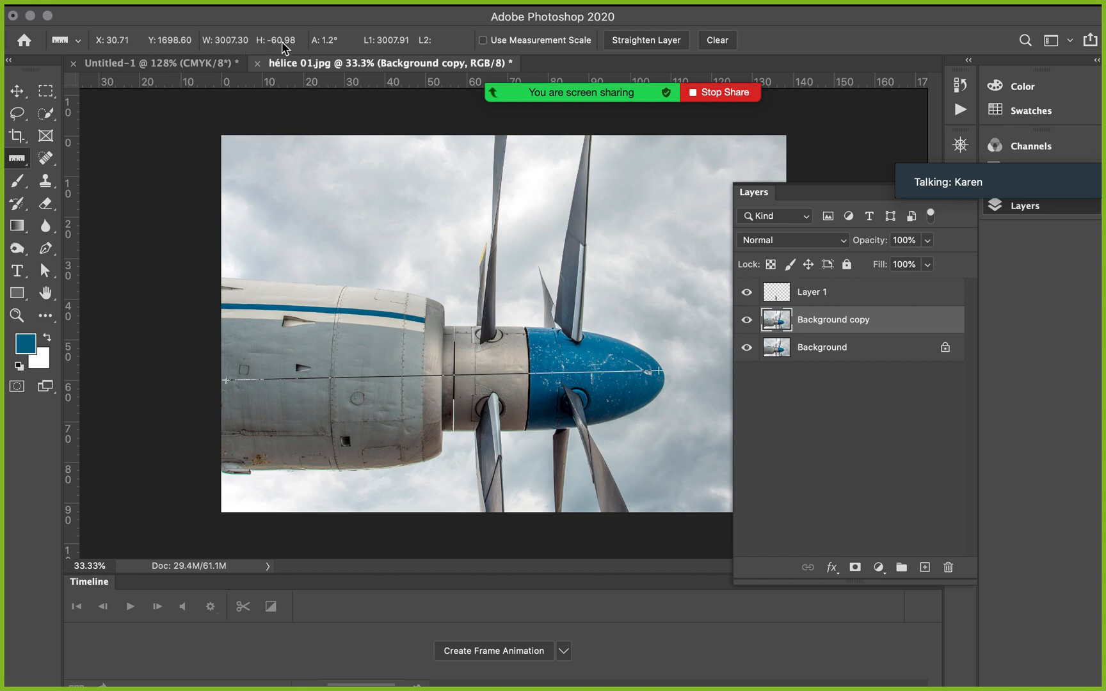
drag(369, 190, 362, 494)
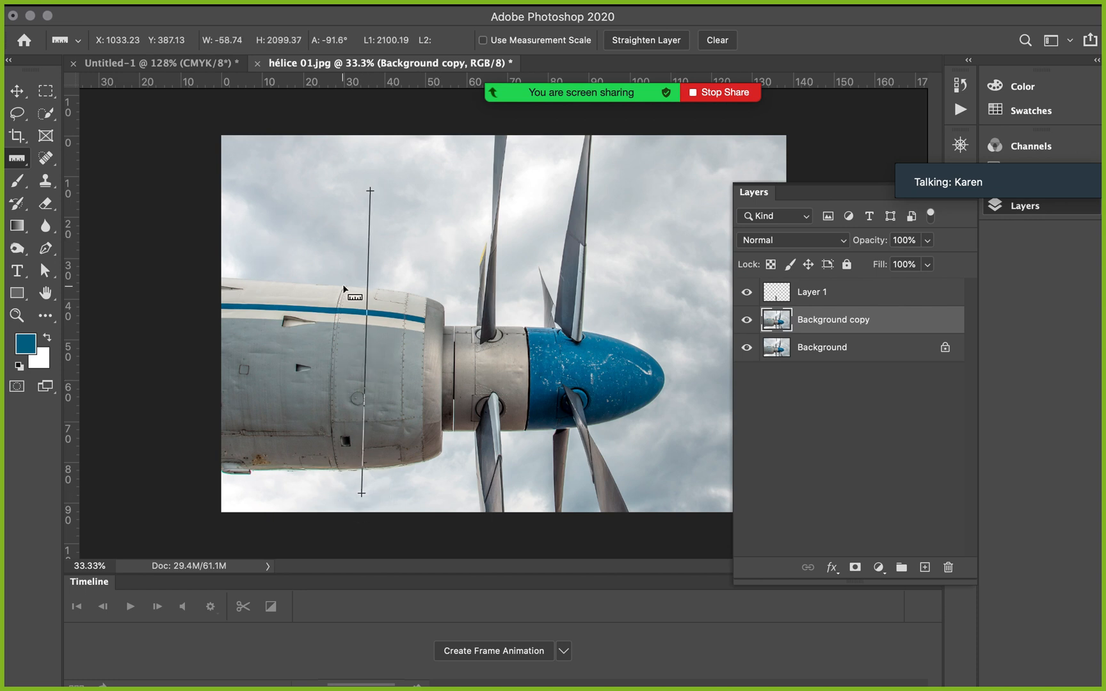
- In the Untitled-1 document, draw a small circle near the canvas's upper-left corner on a new layer, filled with the blue foreground colour
click(127, 63)
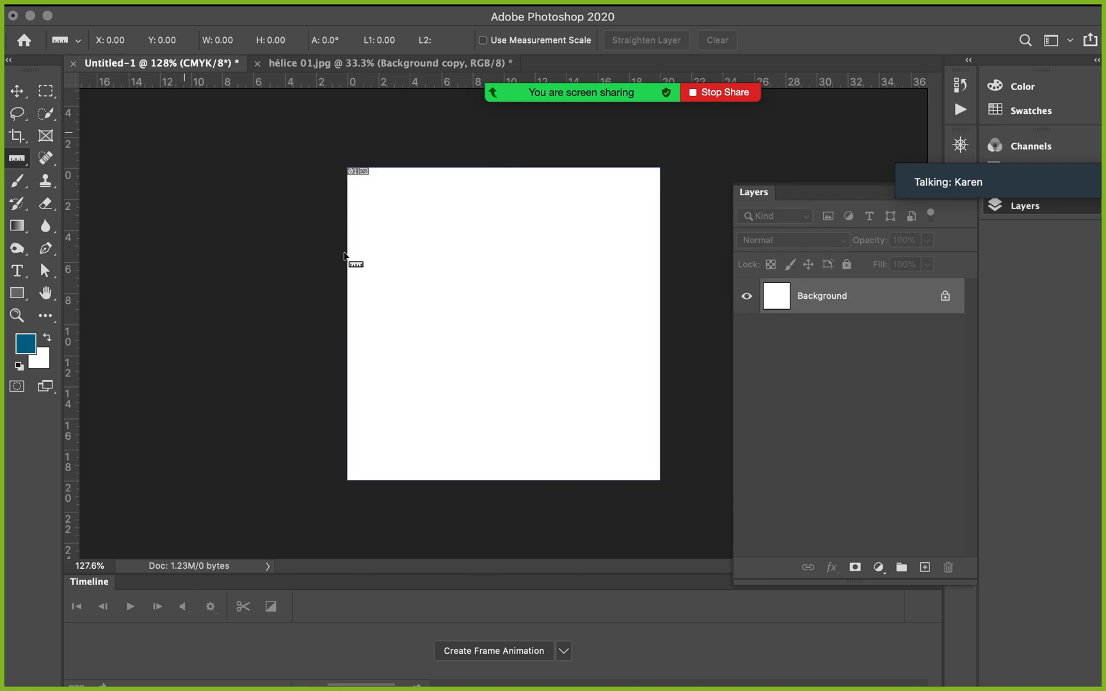
click(45, 91)
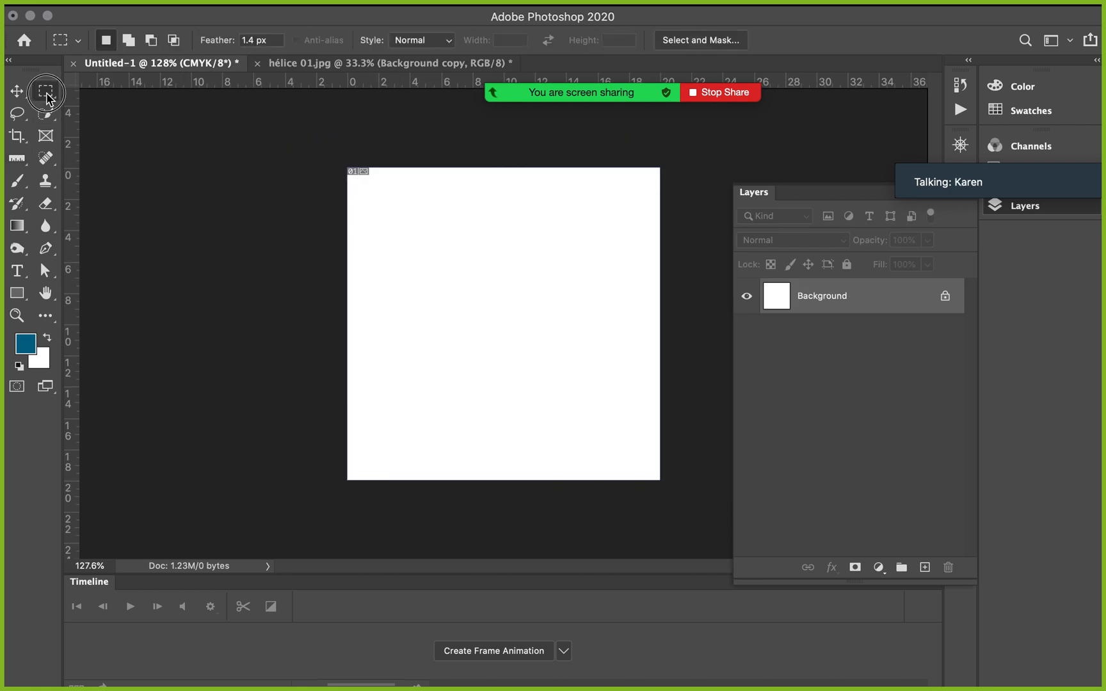
click(102, 107)
drag(410, 215, 365, 185)
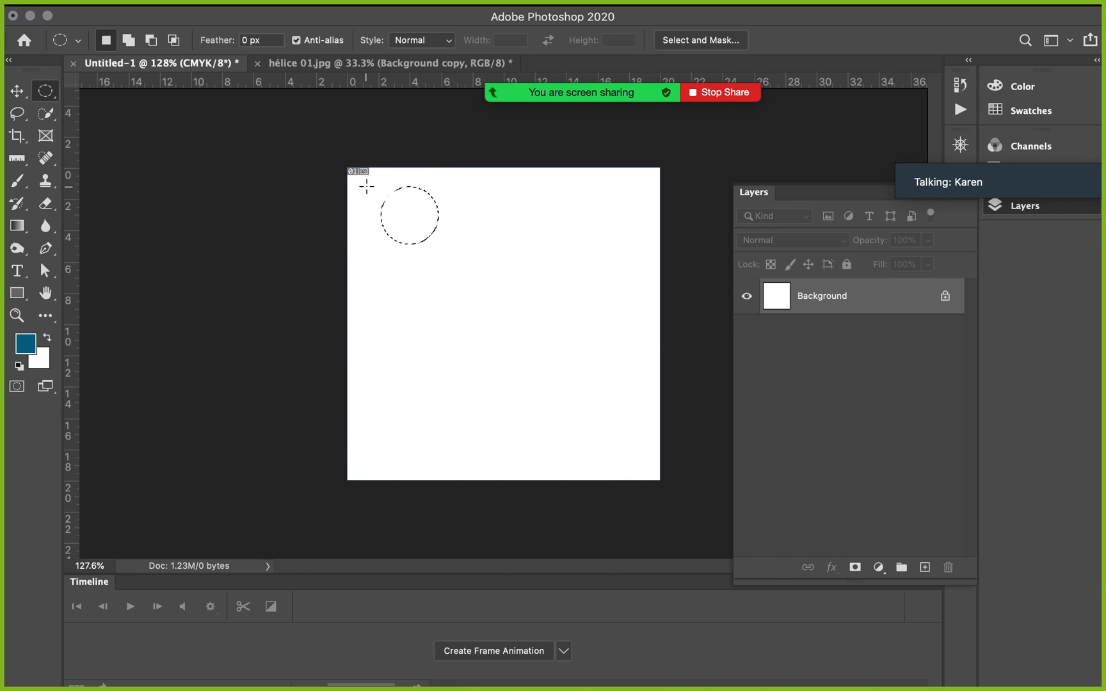
click(921, 568)
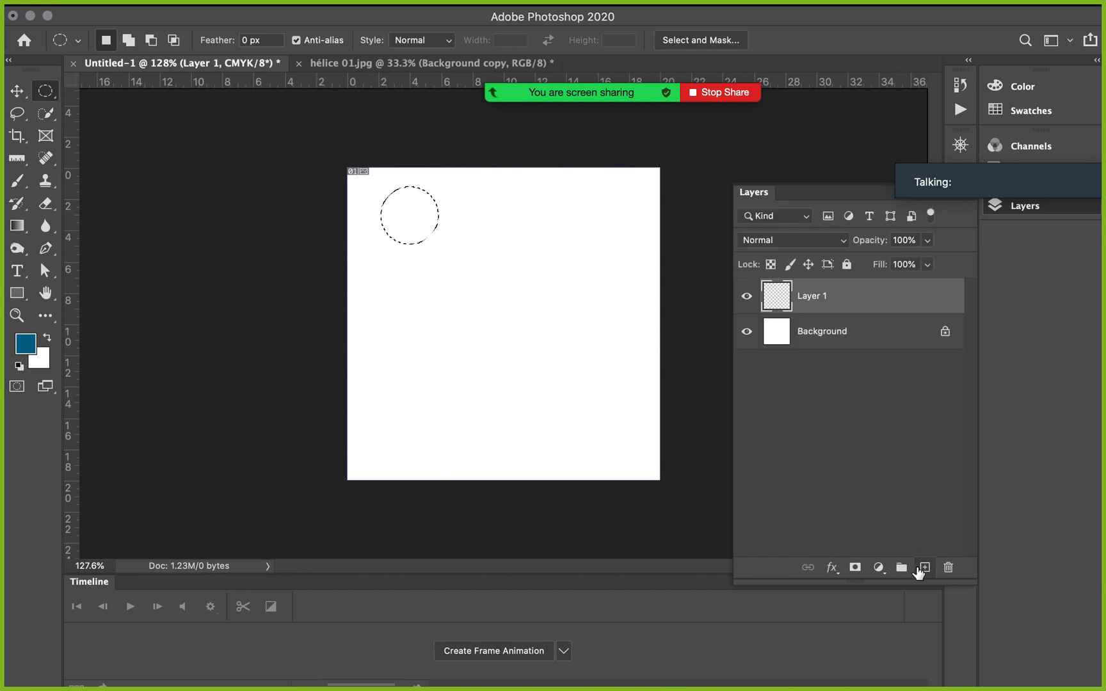
key(alt+BackSpace)
key(super+d)
- Add a second, slightly larger blue circle near the canvas's lower-right corner and measure the gap between both circles with the Ruler tool
drag(587, 408, 554, 295)
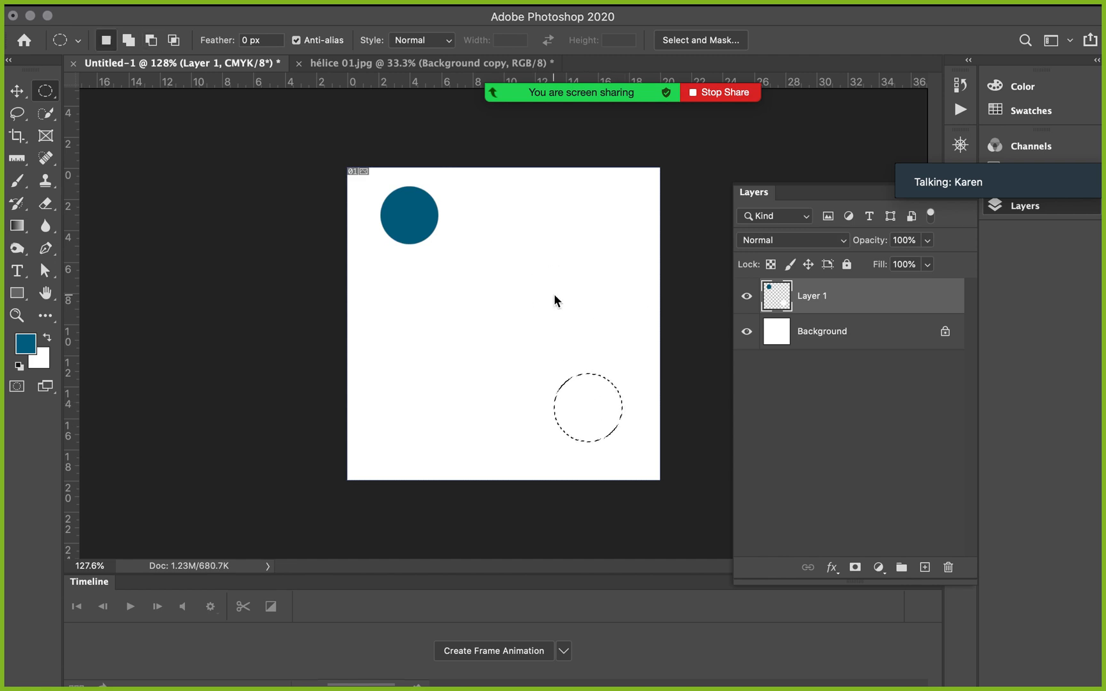
key(alt+BackSpace)
key(super+d)
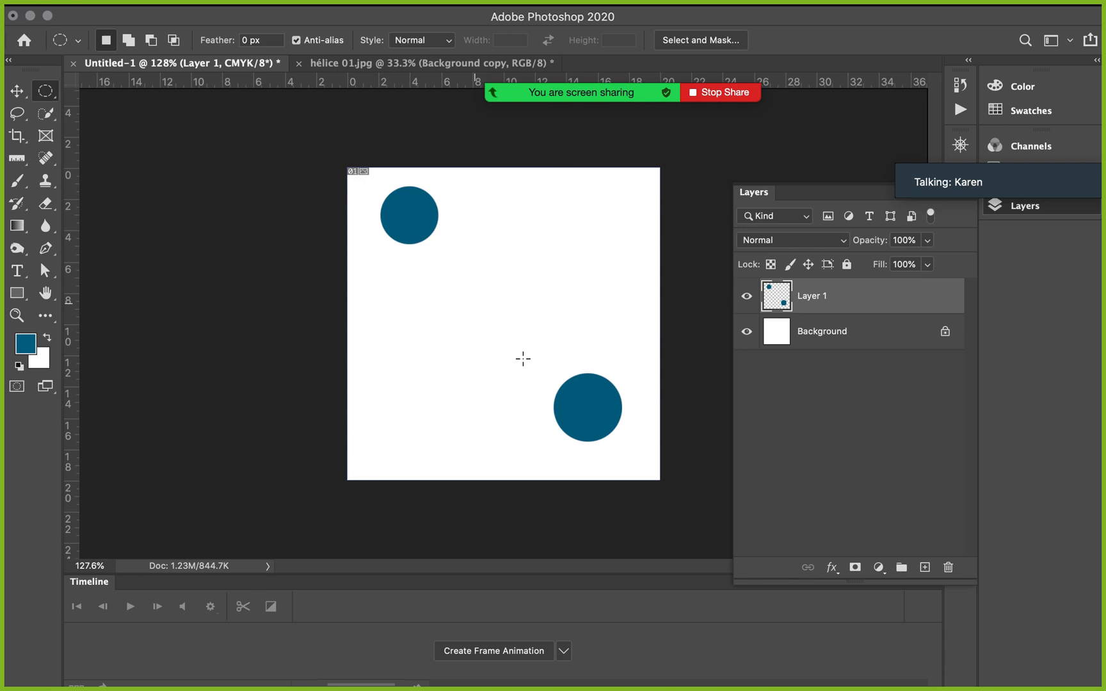
click(25, 161)
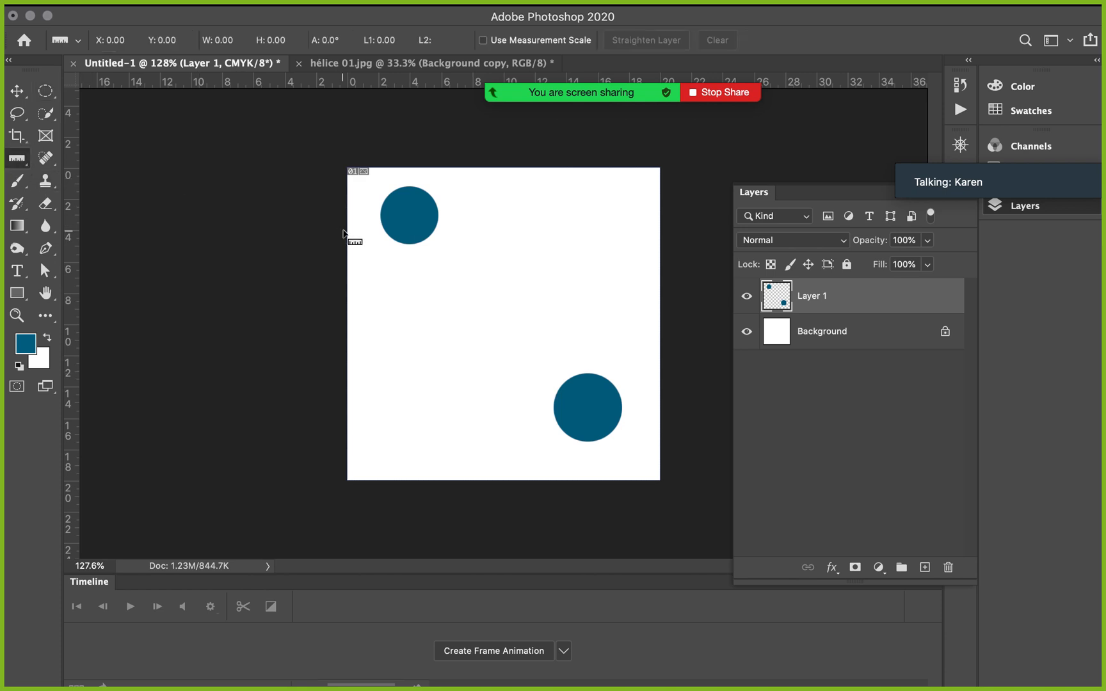
drag(425, 238, 563, 382)
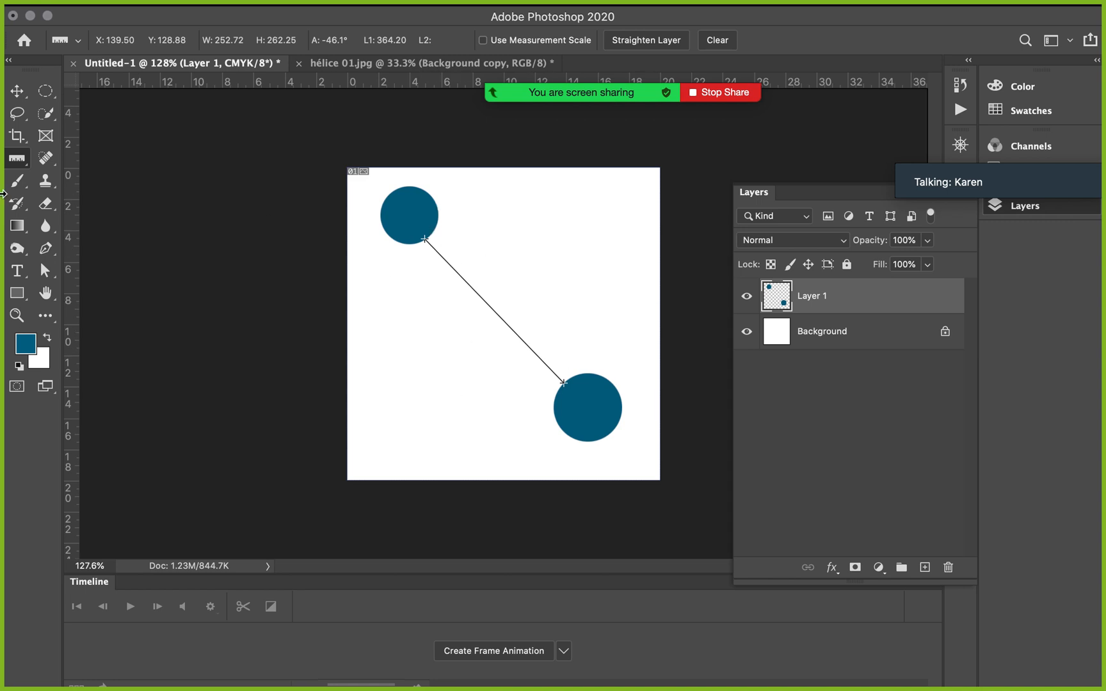
- Place a yellow note below the upper-left circle and enter "Nuestra distancia entre círculos" as its text
click(27, 172)
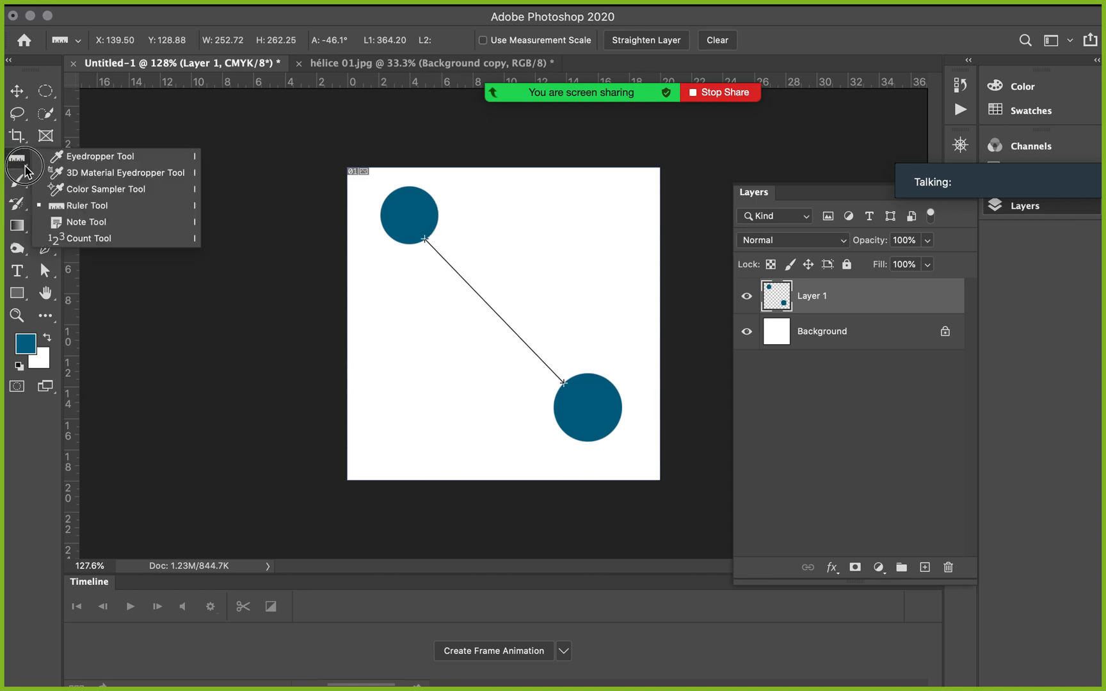
click(80, 221)
click(413, 309)
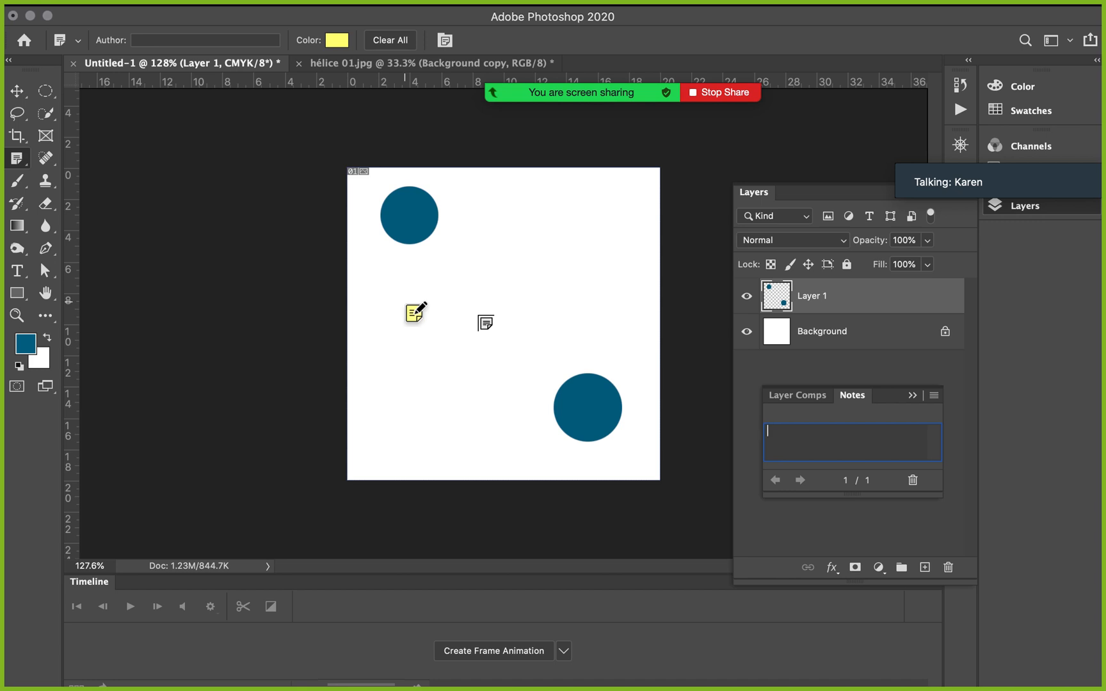
text(Nuestra distancia entre c)
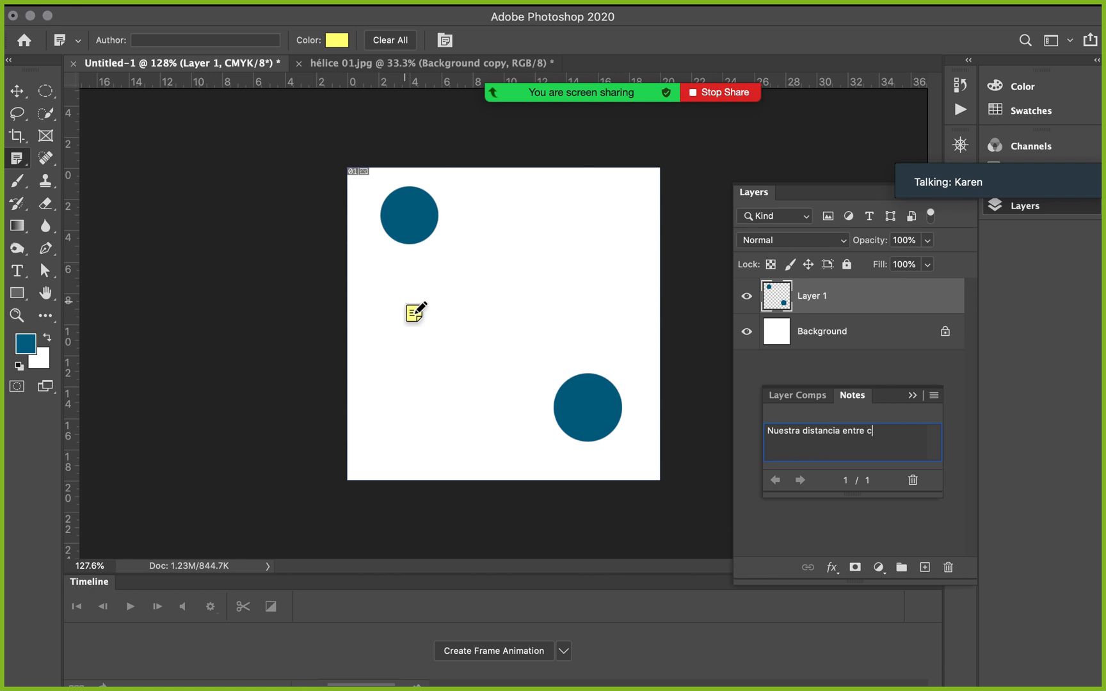
text(ículos)
triple_click(877, 432)
text(r)
key(super+z)
click(874, 432)
text(r)
triple_click(903, 432)
key(BackSpace)
key(super+z)
- Complete the note's text by adding "es de 2 cm" at its end
key(Right)
text(de)
key(BackSpace)
key(BackSpace)
text(es de 2 cm)
- Place 13 numbered markers with the Count tool on both circles and across the rest of the canvas
click(26, 160)
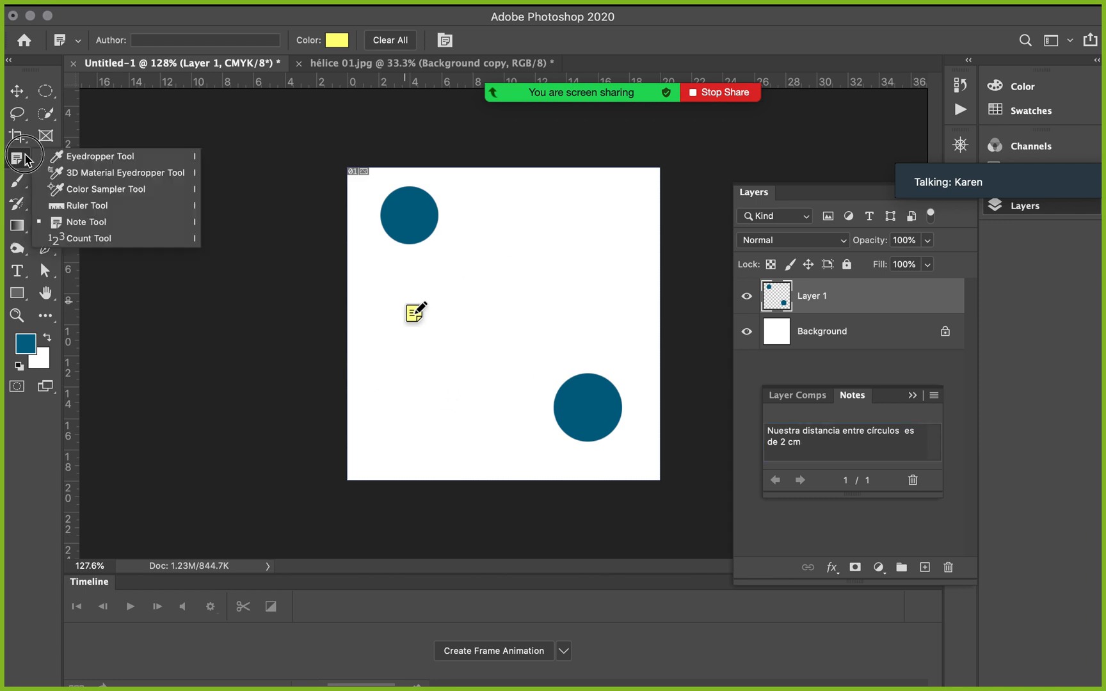
click(71, 239)
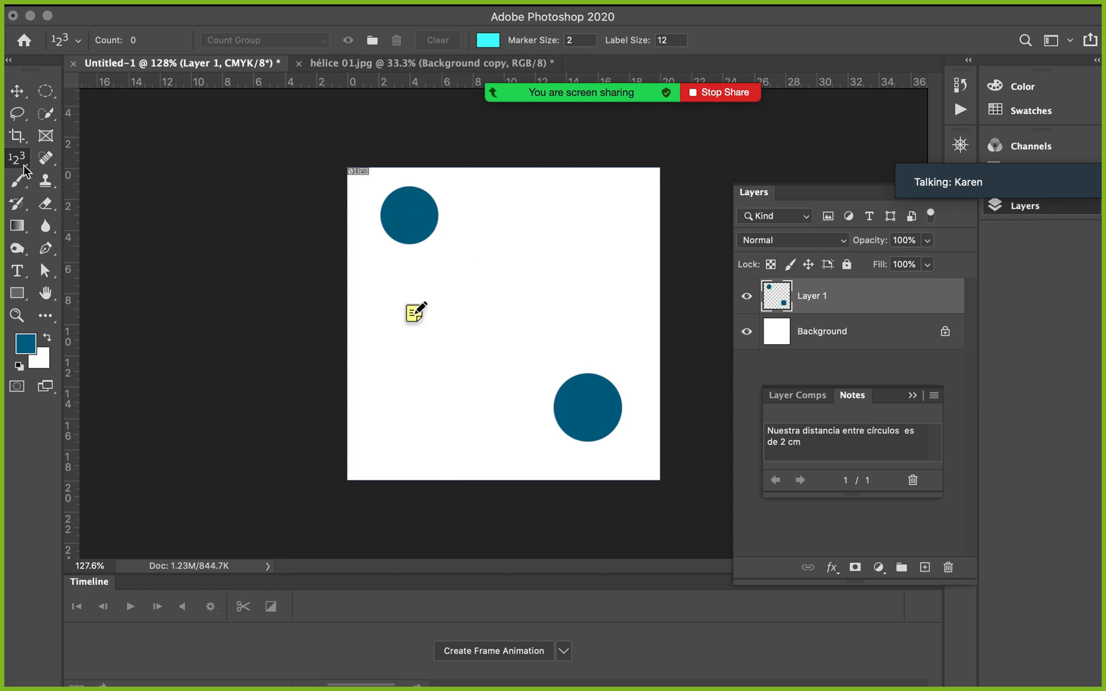
click(410, 204)
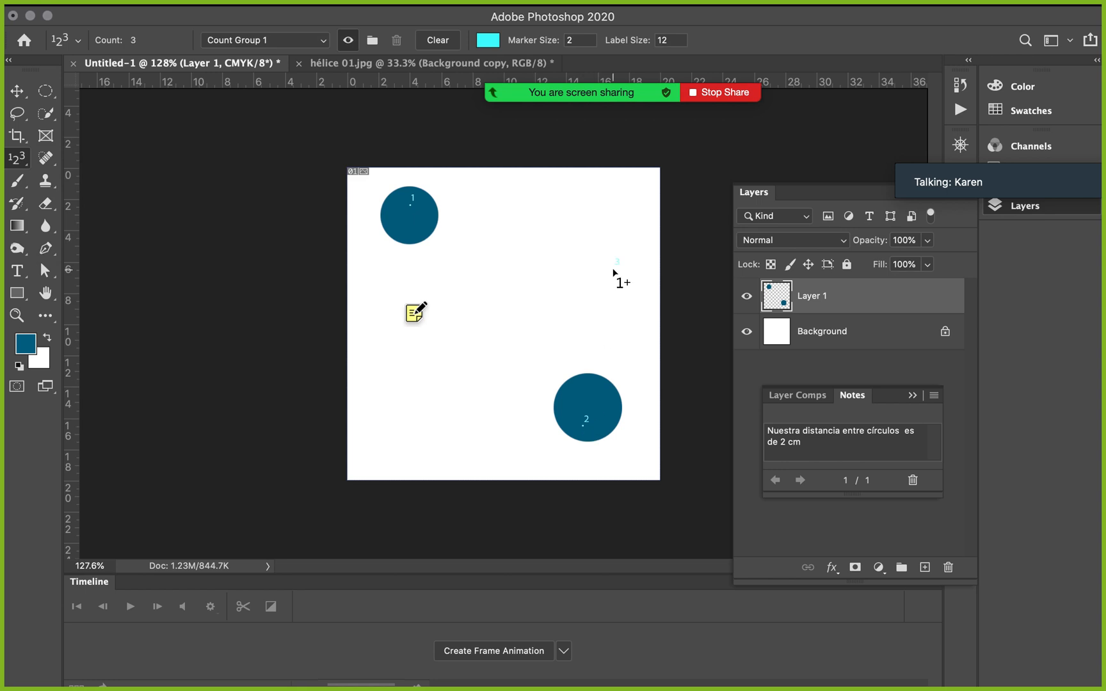
click(424, 391)
click(515, 356)
click(547, 275)
click(476, 205)
click(624, 225)
click(604, 407)
- Fill the Background layer with the blue foreground colour and delete the layer holding the circles
click(24, 168)
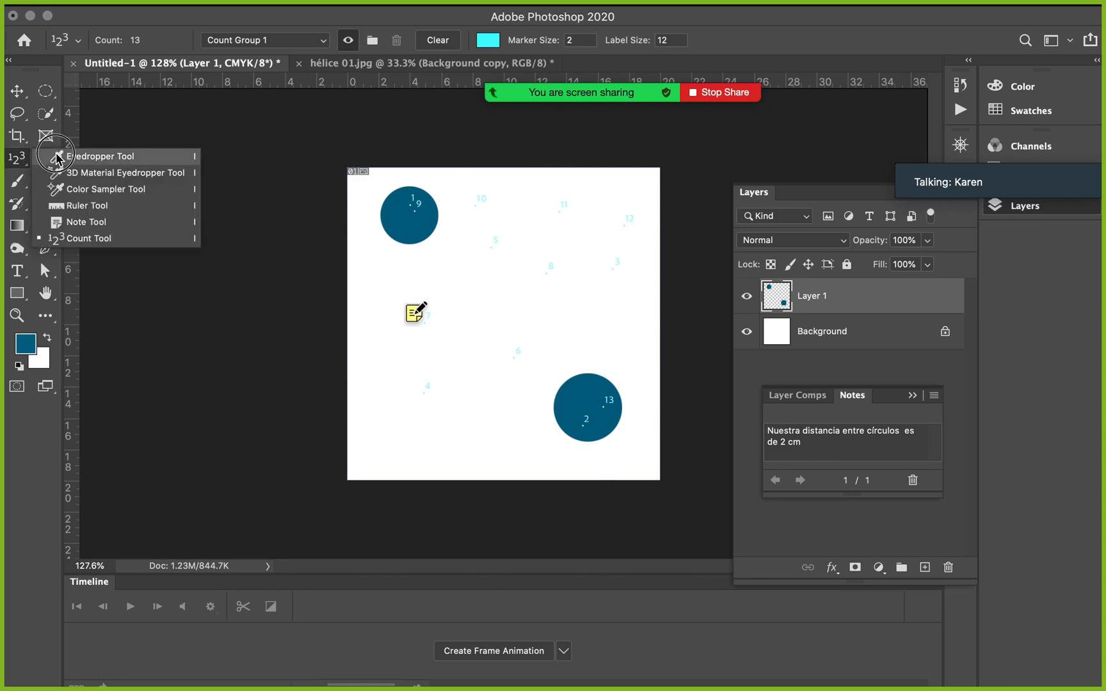
click(58, 157)
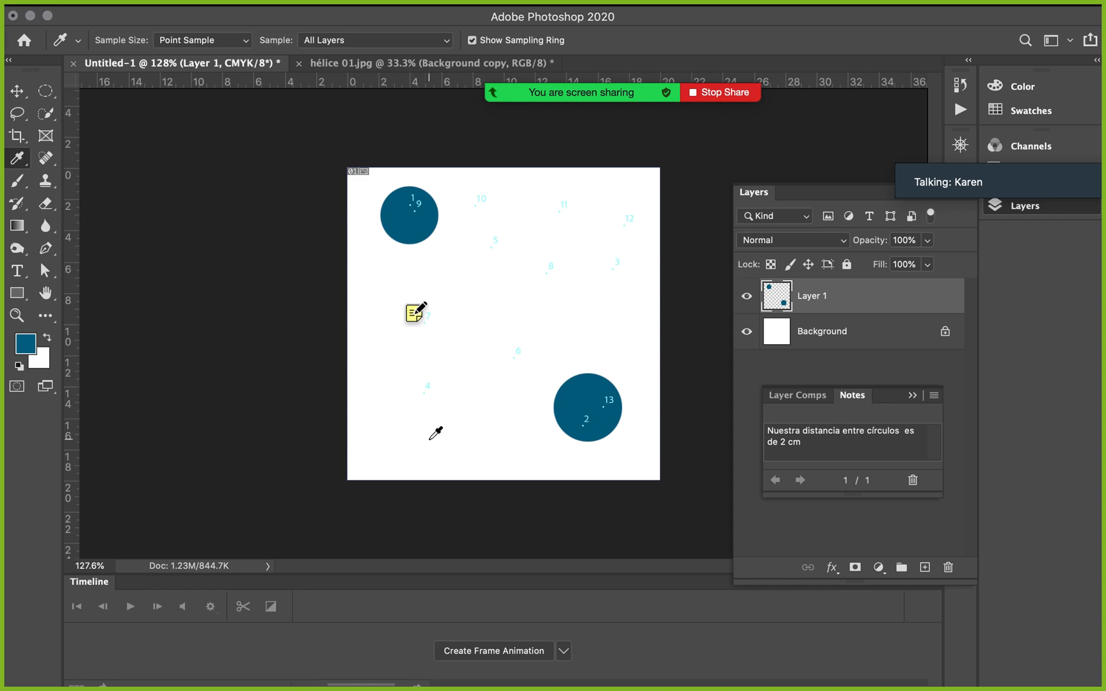
click(865, 339)
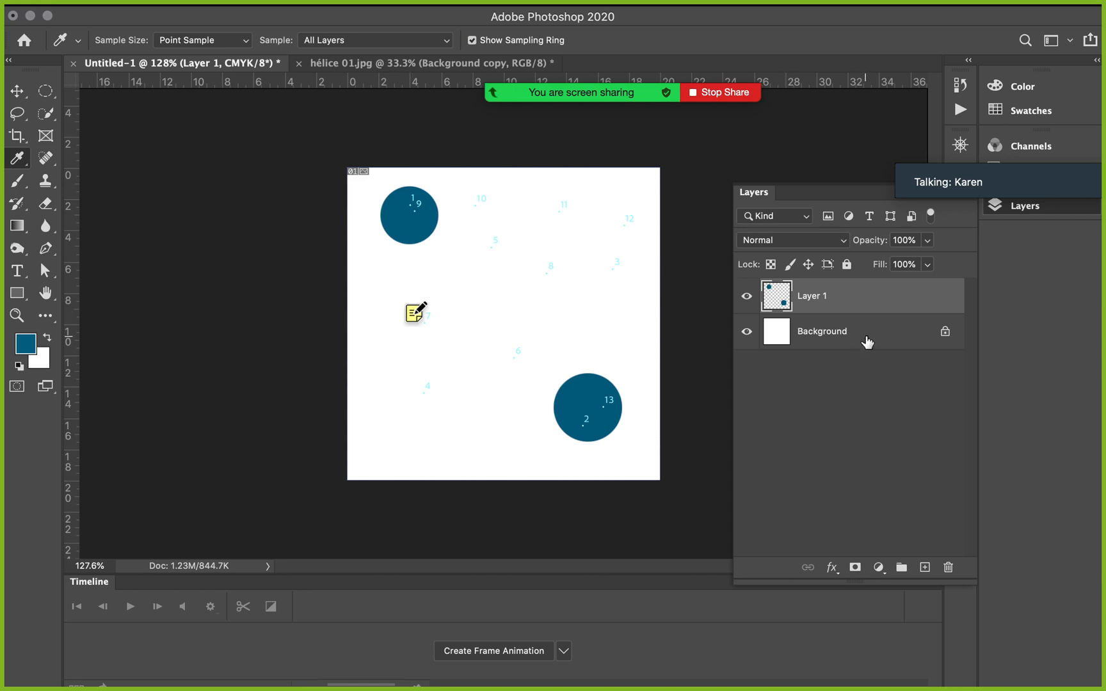
key(alt+BackSpace)
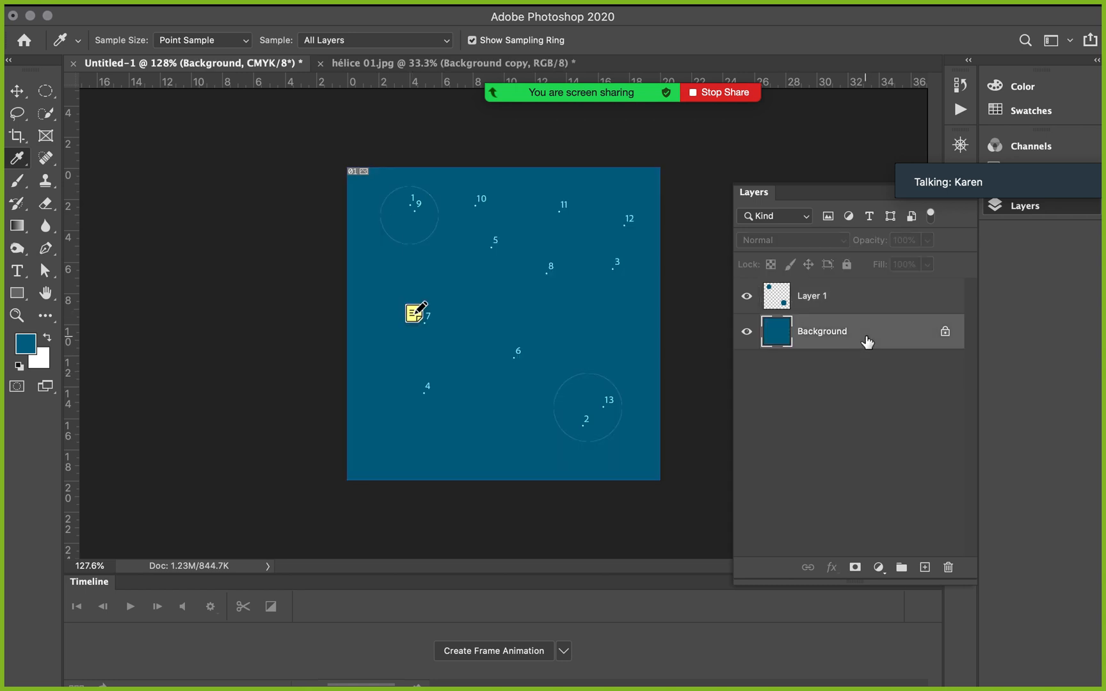
click(884, 311)
key(Delete)
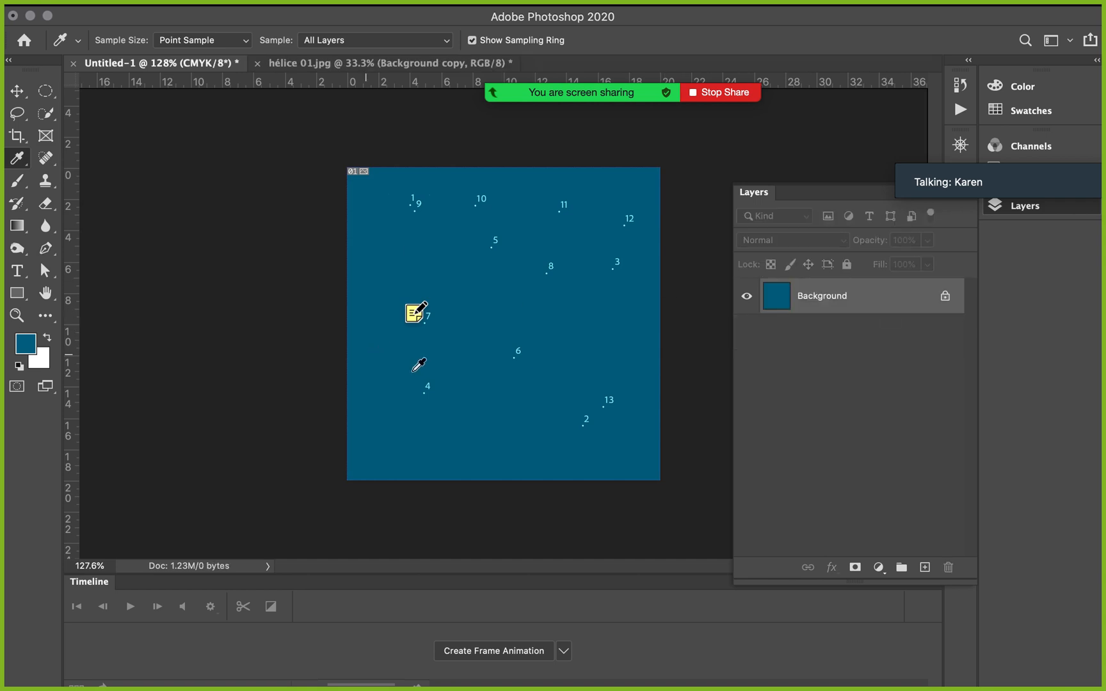
- Add the text "Hola" in Montserrat ExtraBold Italic, 52.01 pt, on the lower left part of the blue canvas
key(t)
click(457, 417)
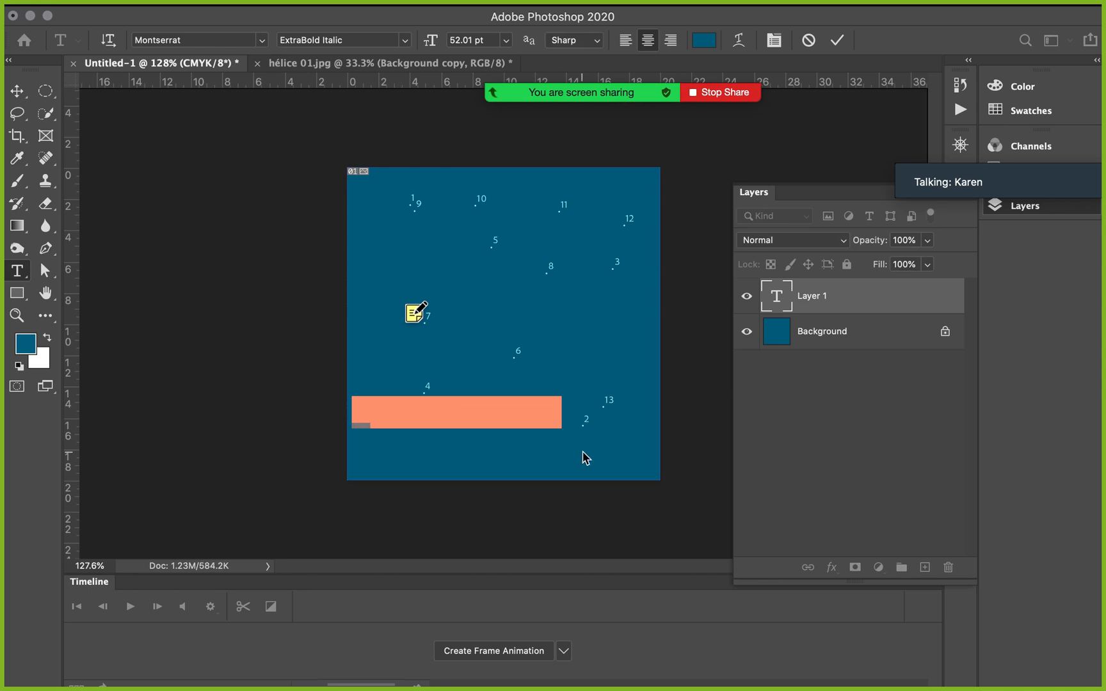
text(Hola)
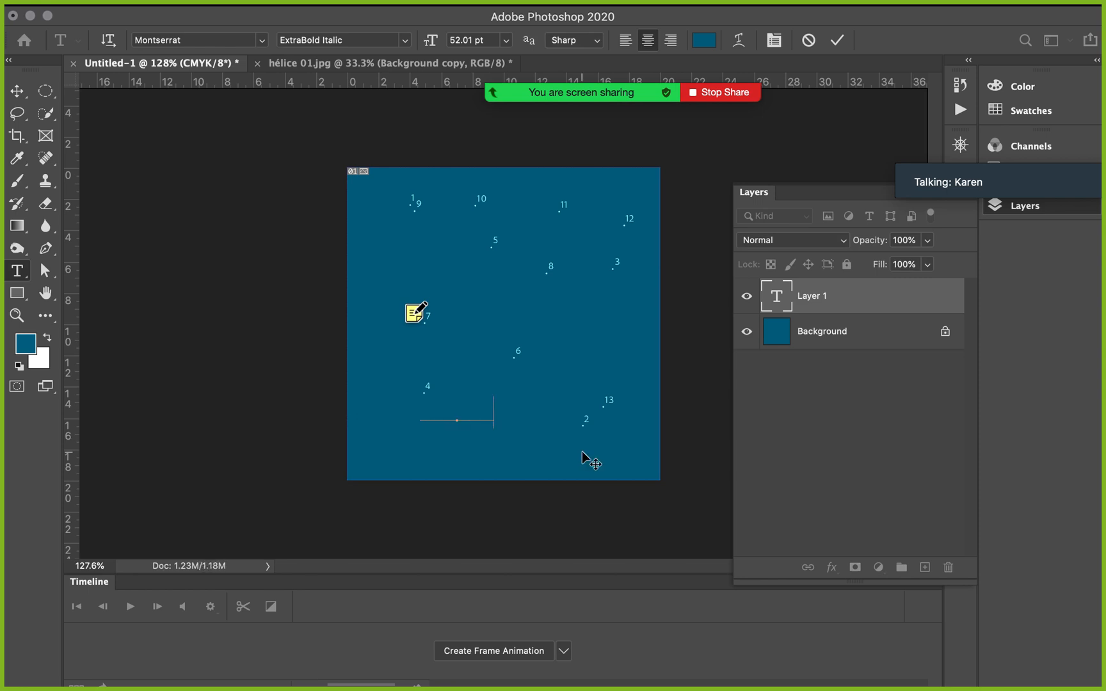
click(442, 403)
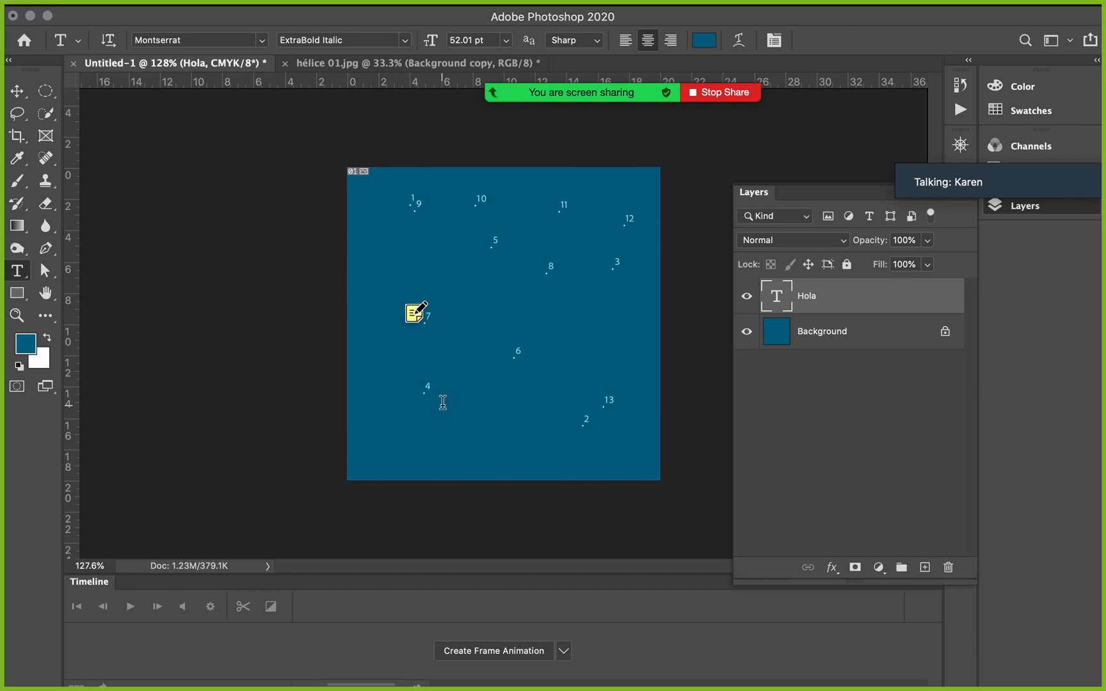
- Set the text colour of the word Hola to light blue #72b7e4
double_click(443, 403)
mouse_move(647, 105)
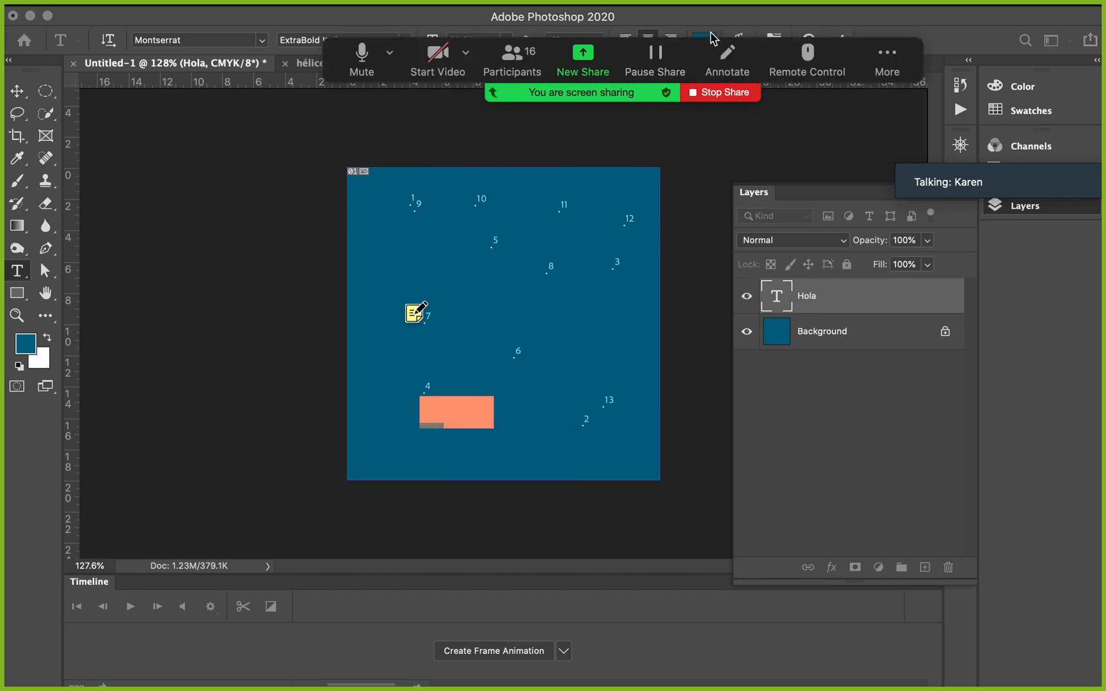
drag(706, 15, 706, 104)
click(706, 134)
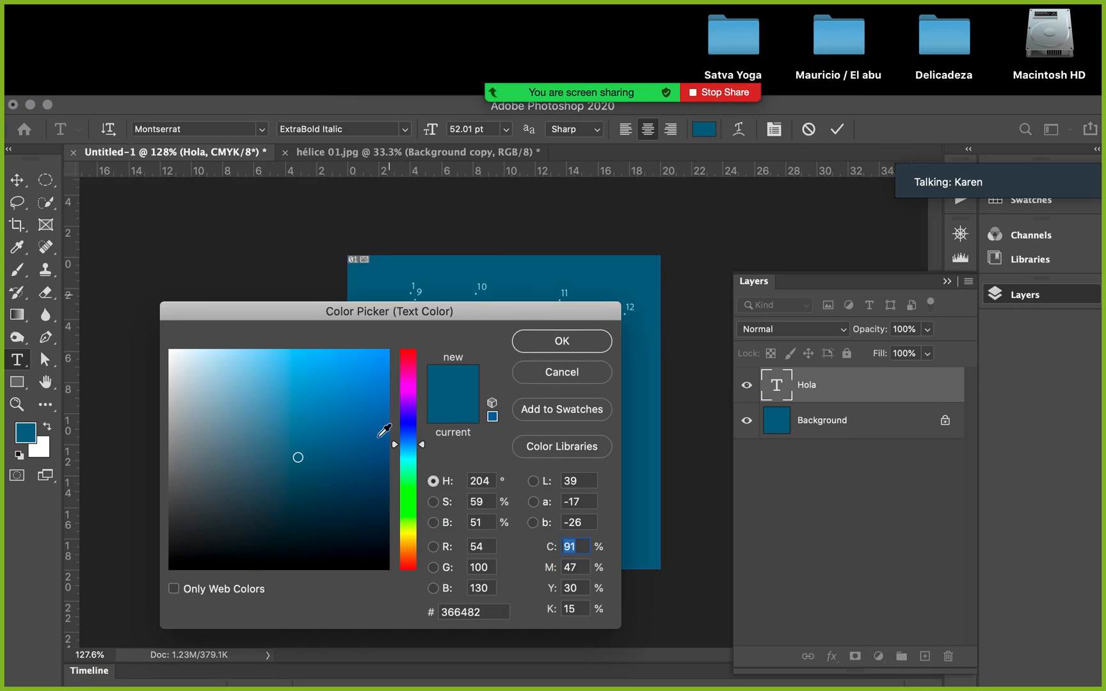
click(279, 372)
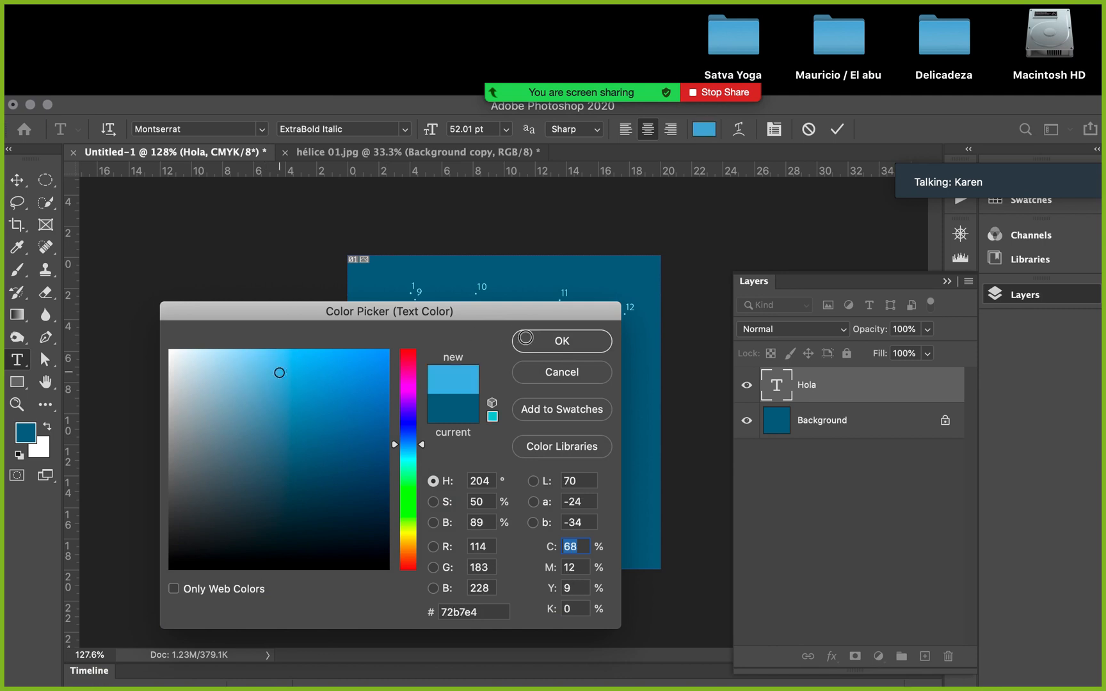
click(552, 344)
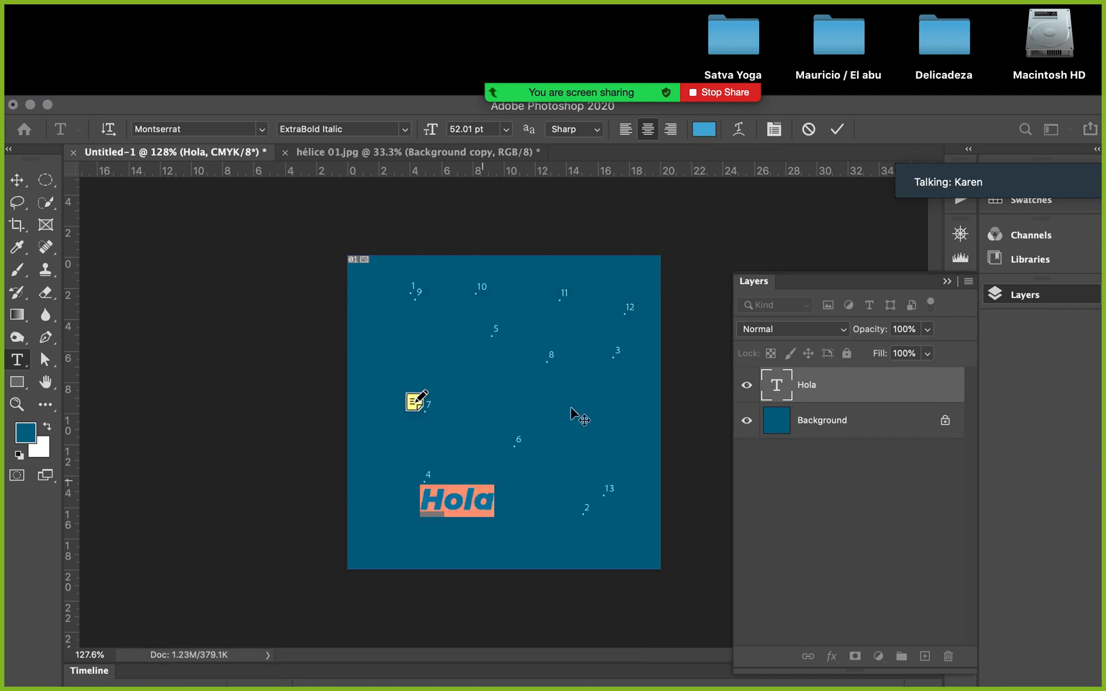
- Change the Hola text colour to a brighter blue, #5bb6f2, and commit the text
click(705, 131)
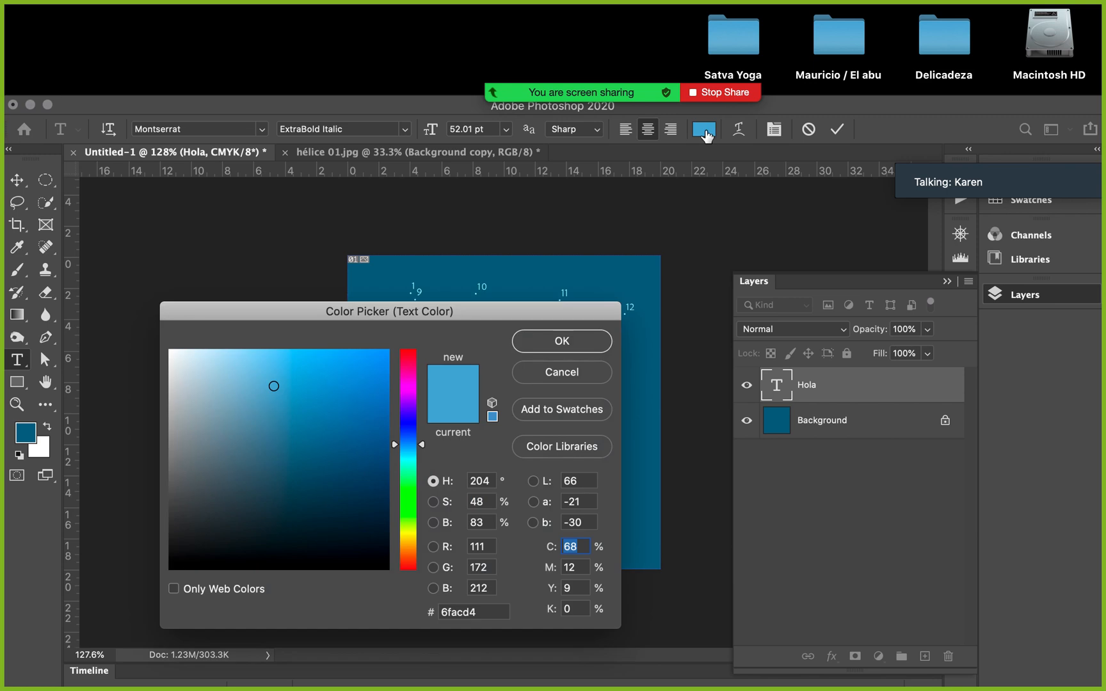
click(307, 360)
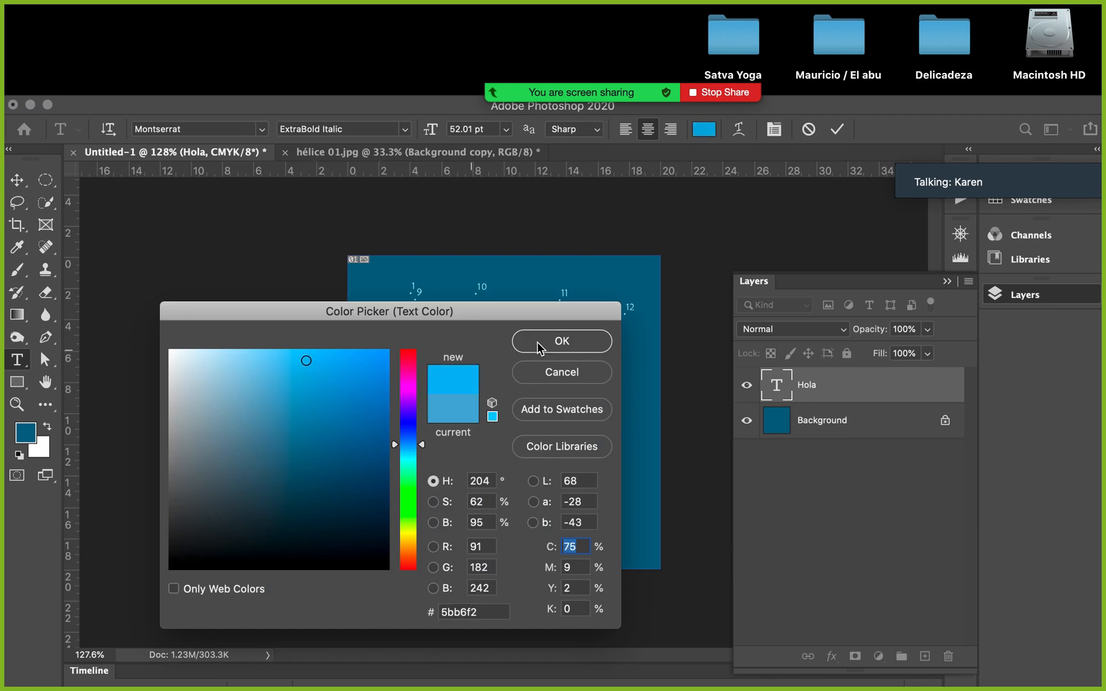
click(554, 343)
click(634, 409)
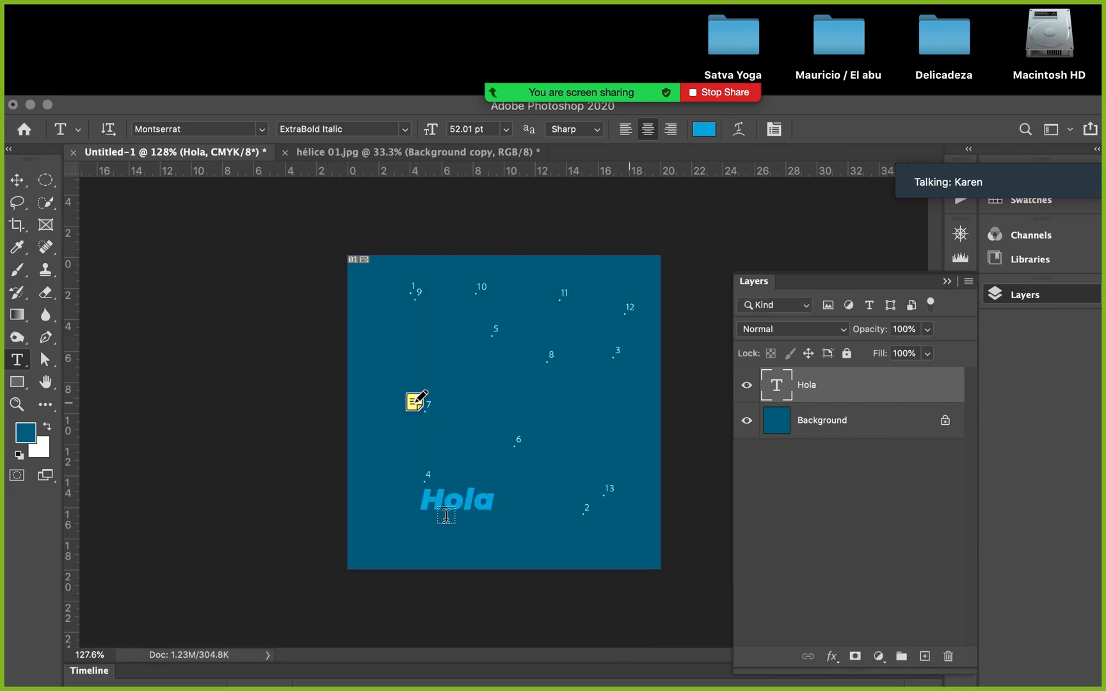
double_click(461, 494)
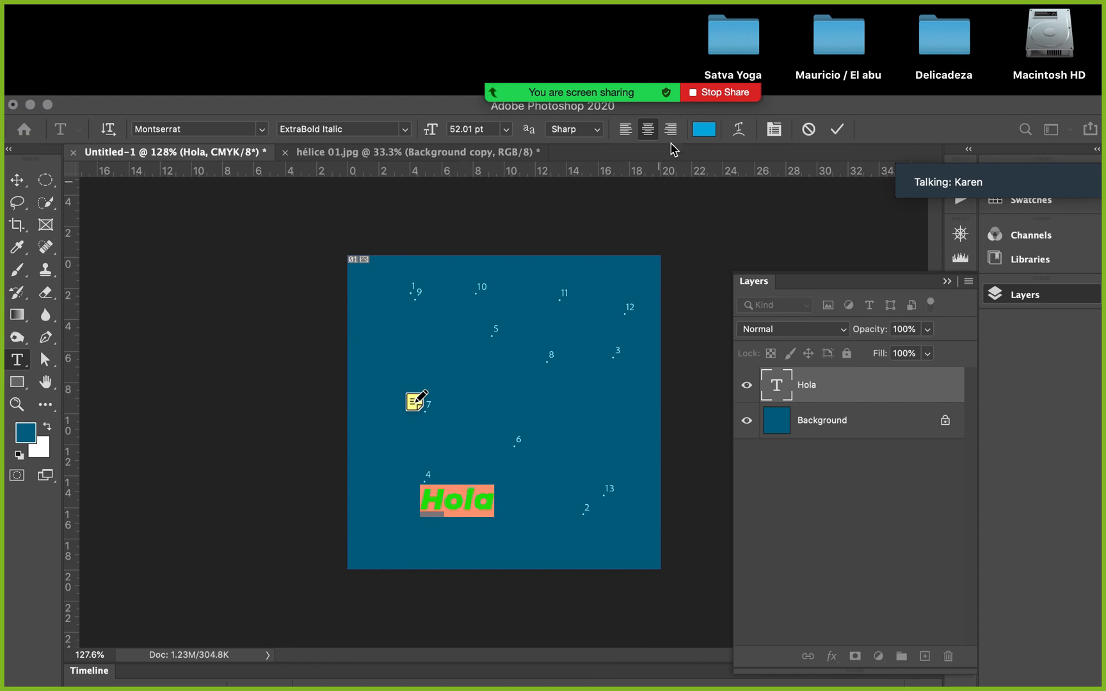
click(358, 301)
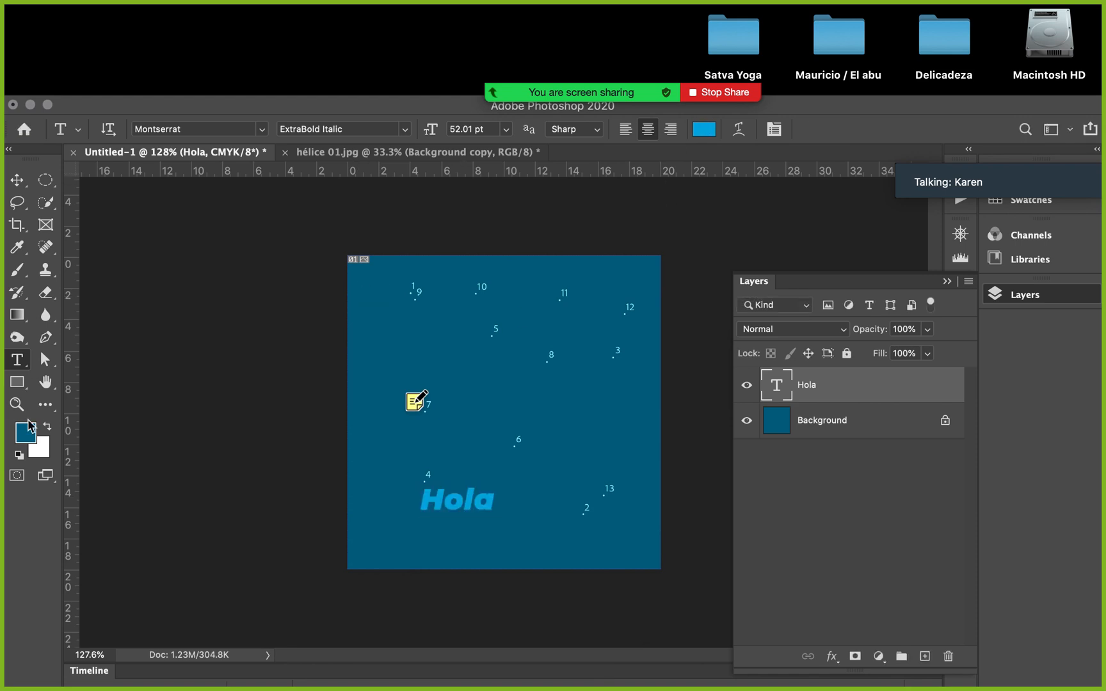
- Set the foreground colour to dark navy blue #154361
click(29, 434)
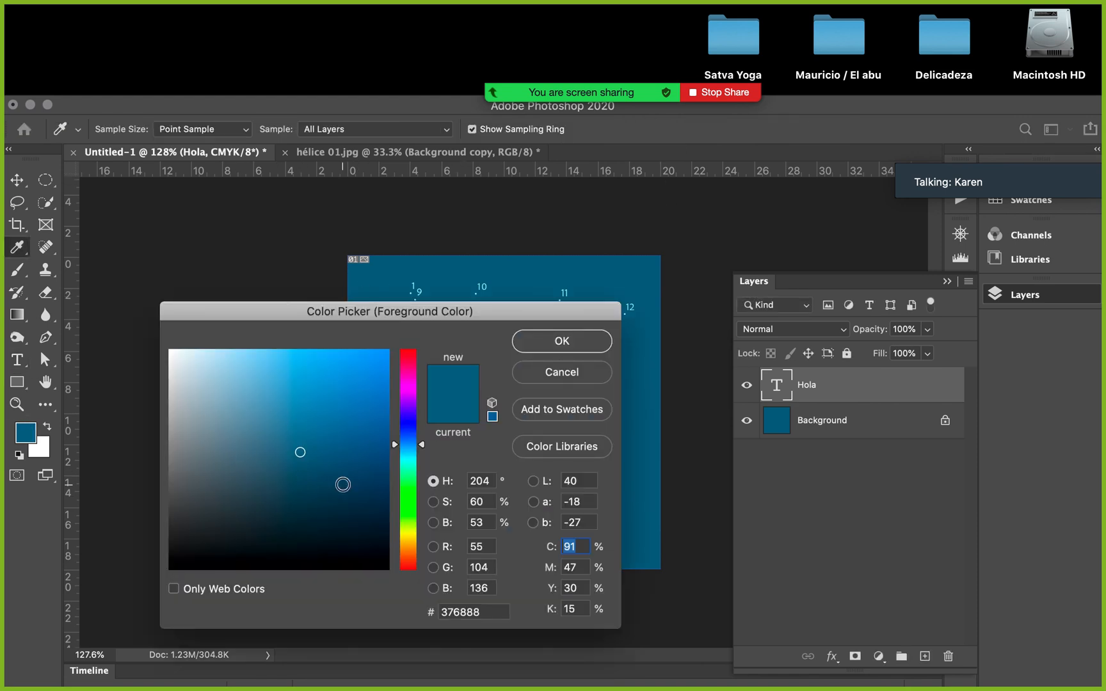
click(343, 485)
click(526, 341)
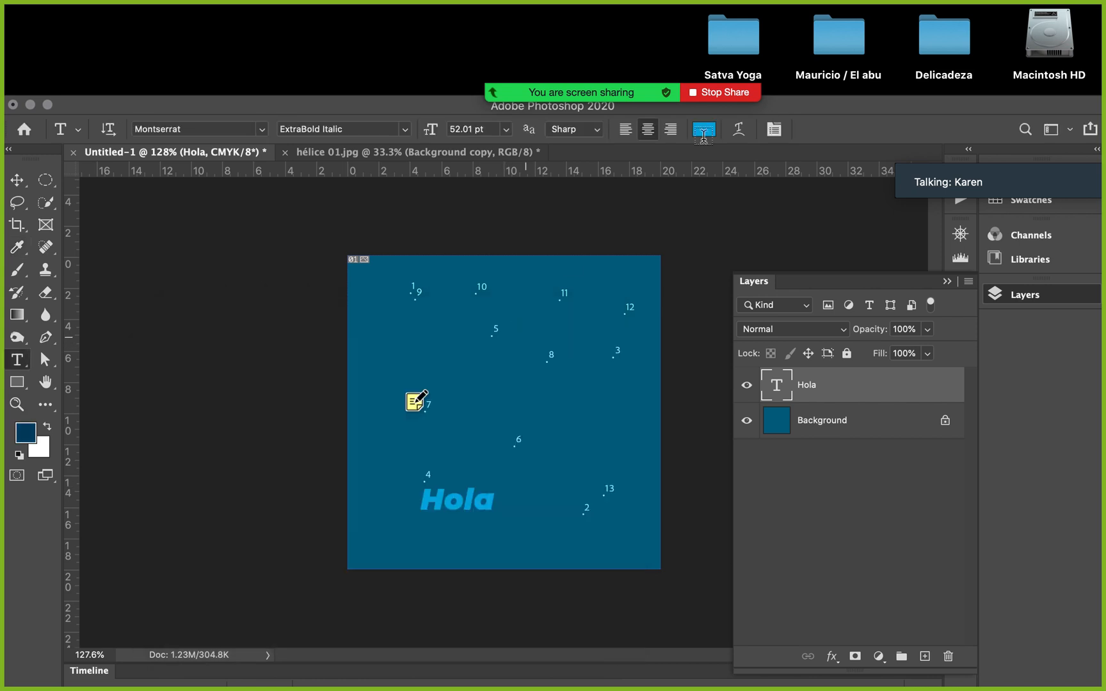
- Set the text colour of Hola to white #ffffff by sampling the background colour swatch, and dismiss the memory alert
click(703, 131)
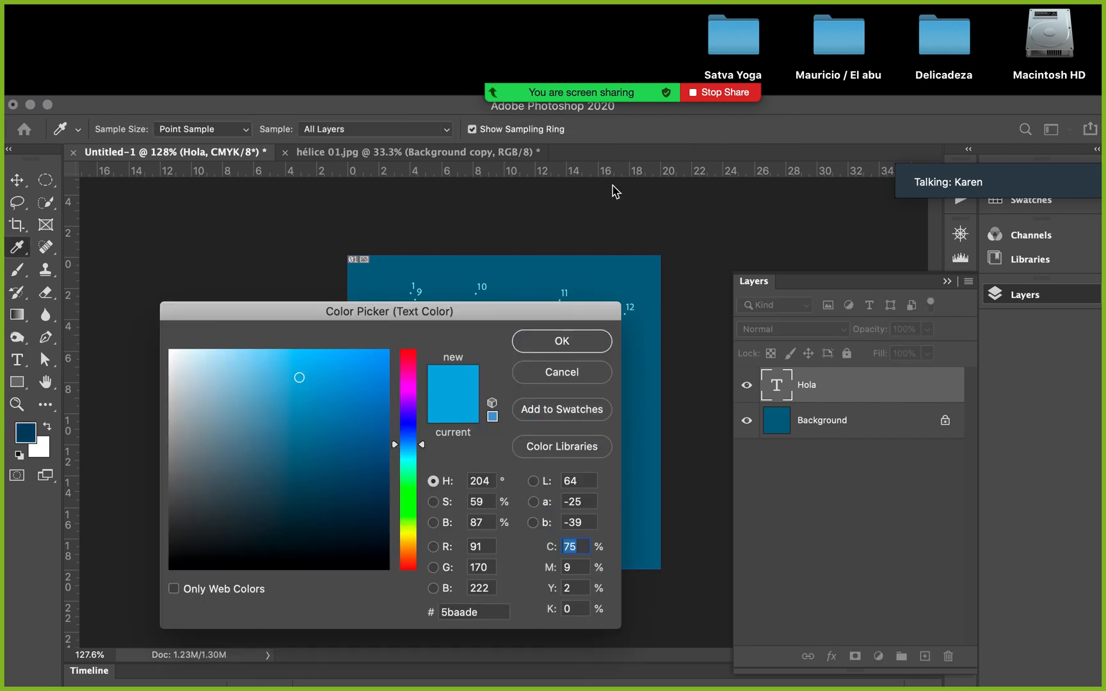
click(27, 428)
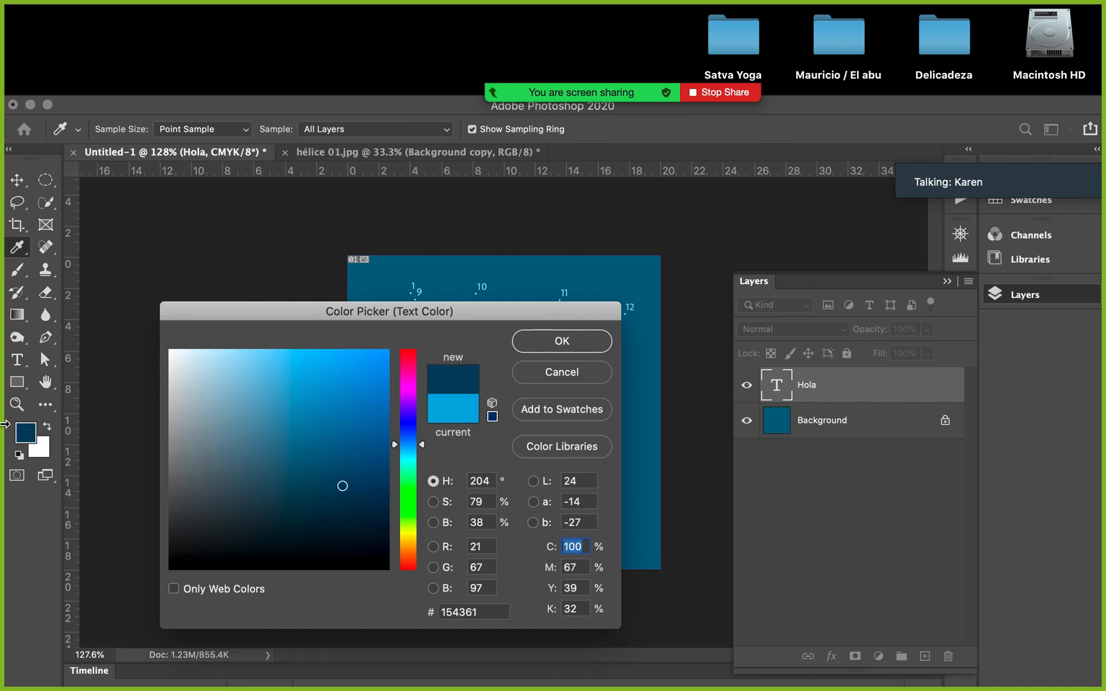
click(46, 444)
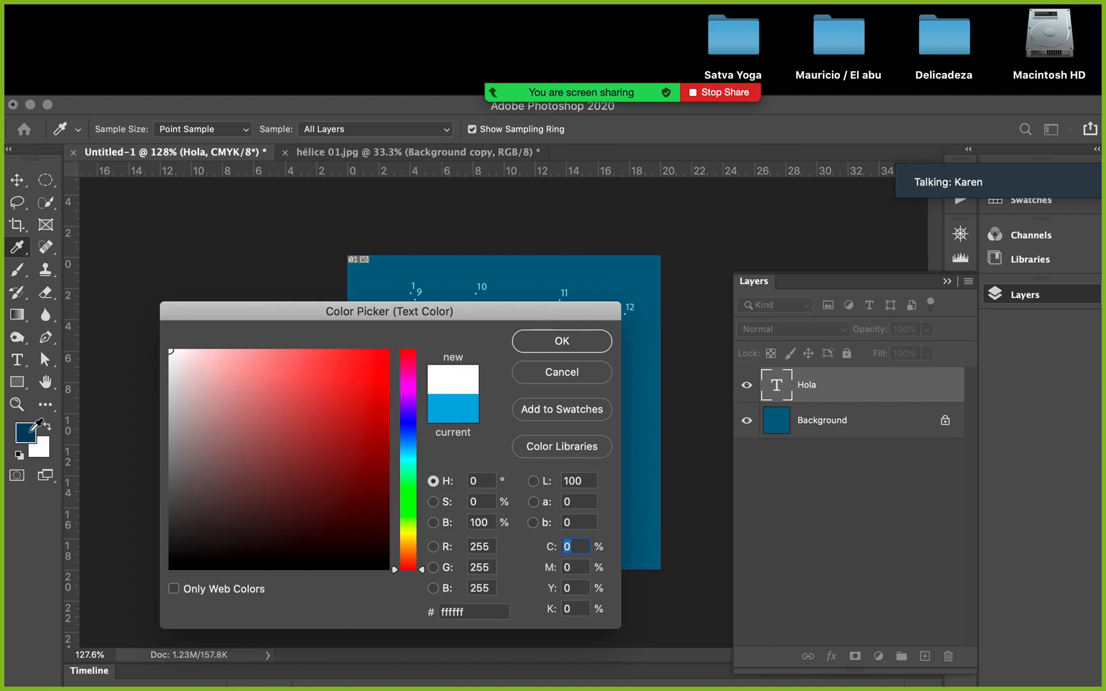
click(31, 435)
click(47, 452)
click(33, 433)
click(47, 443)
click(575, 336)
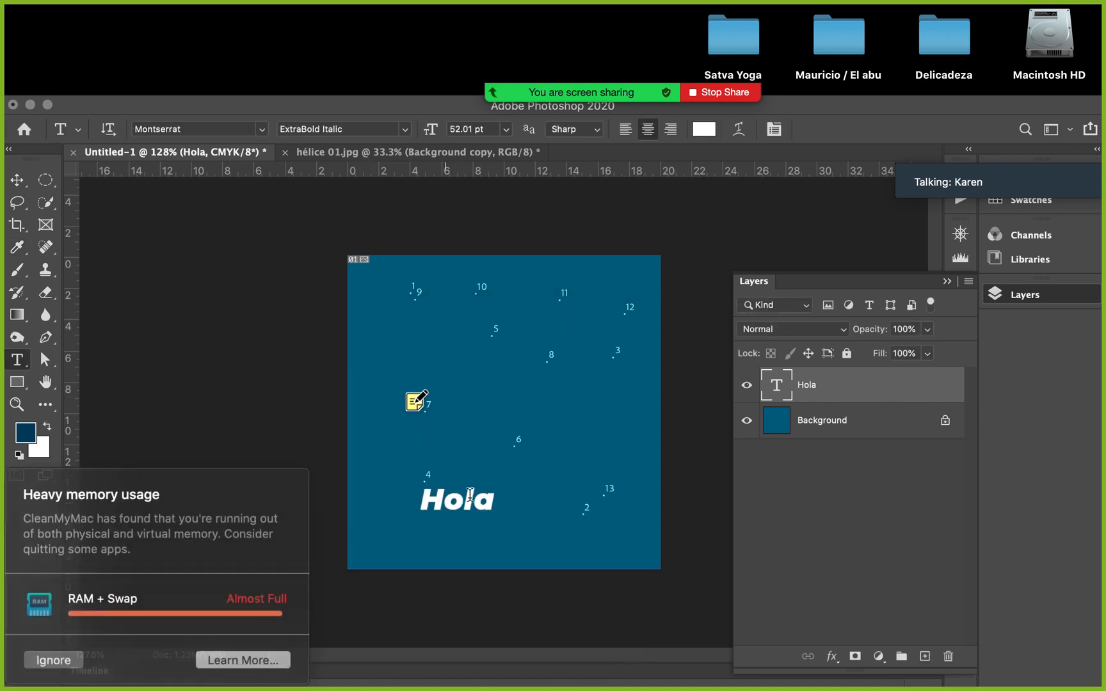
click(57, 656)
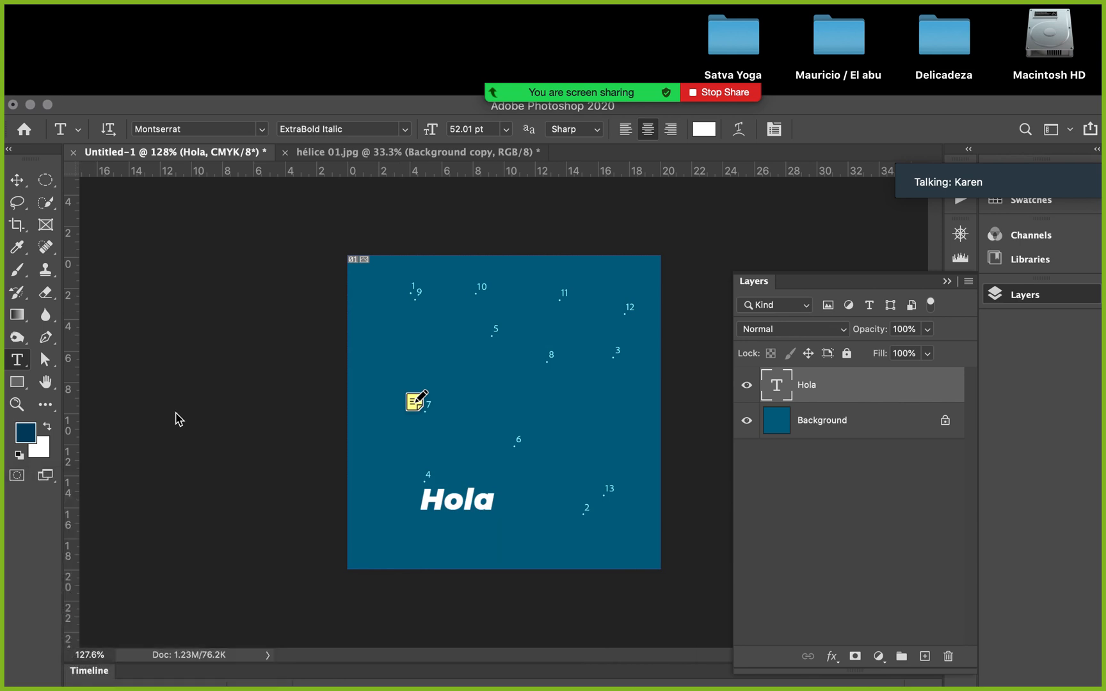
- In hélice 01.jpg, add the placeholder text "Lorem Ipsum" in the sky above the engine body
drag(332, 111, 343, 34)
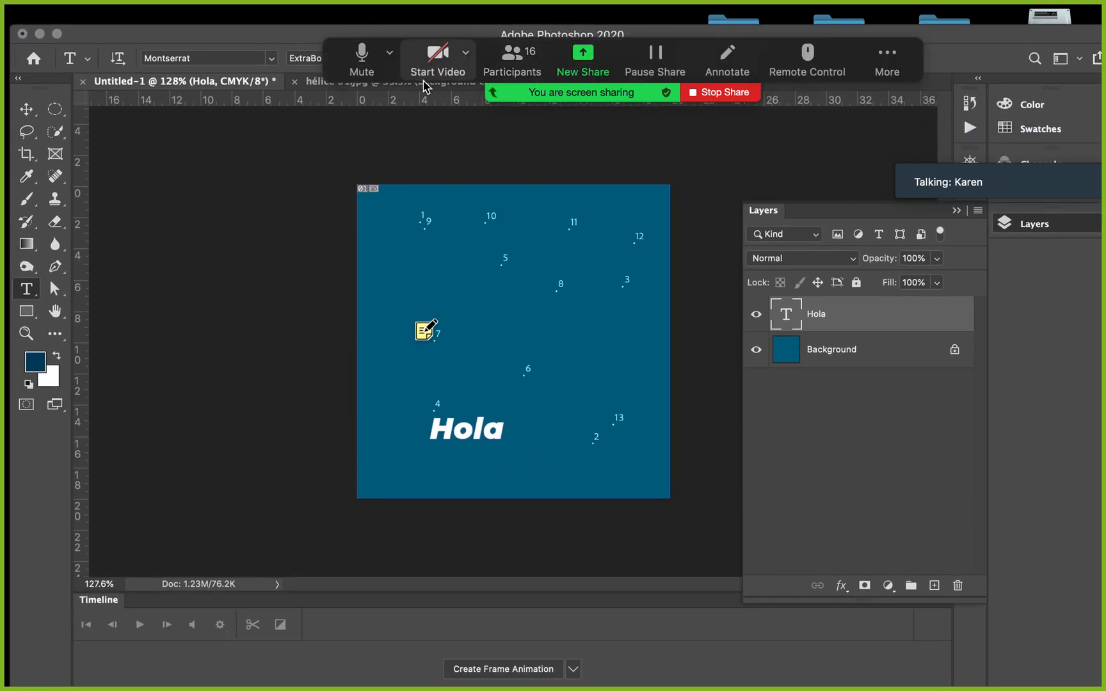
click(319, 93)
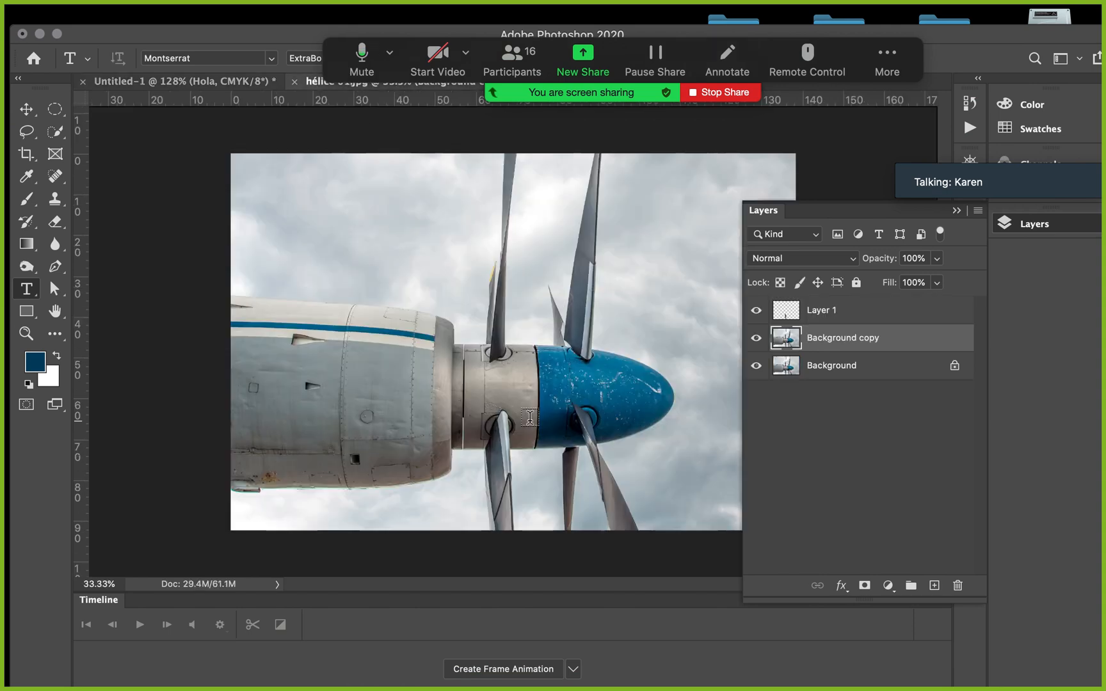
click(351, 238)
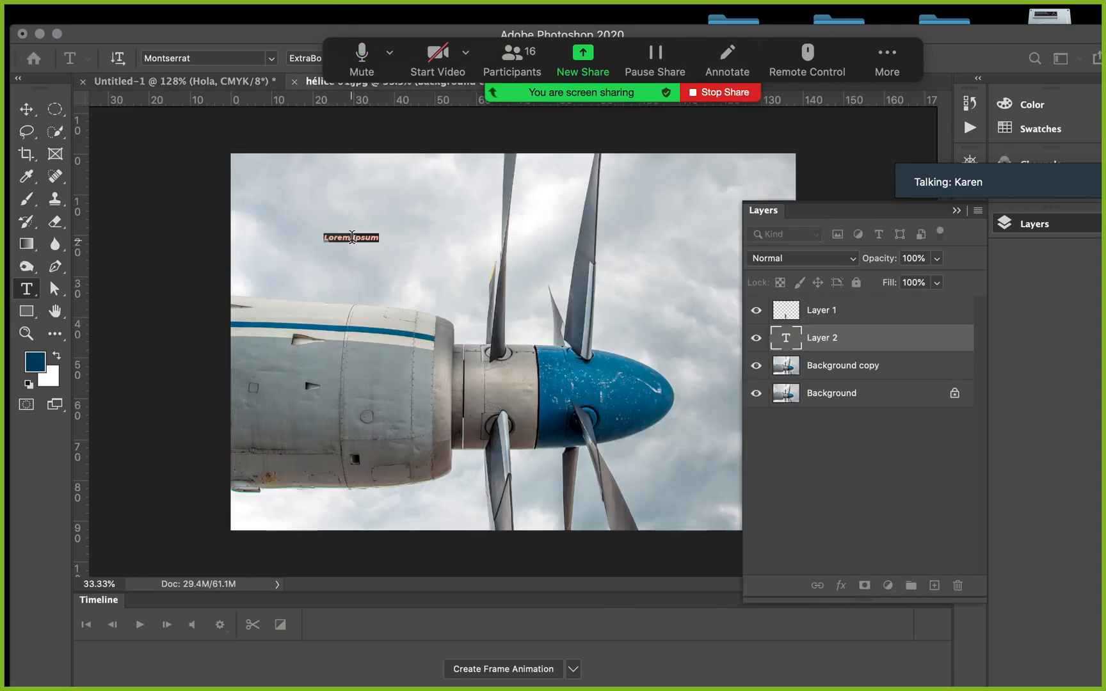
click(526, 286)
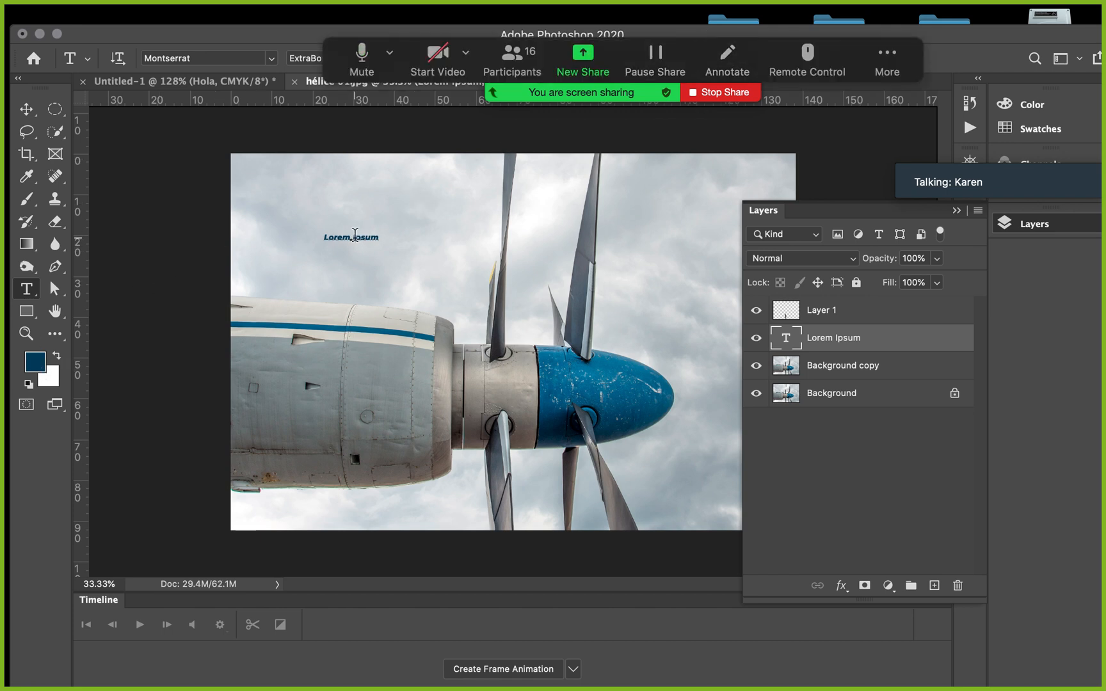
- Sample the grey of the engine body with the Eyedropper as the foreground colour and dismiss the memory alert
double_click(354, 235)
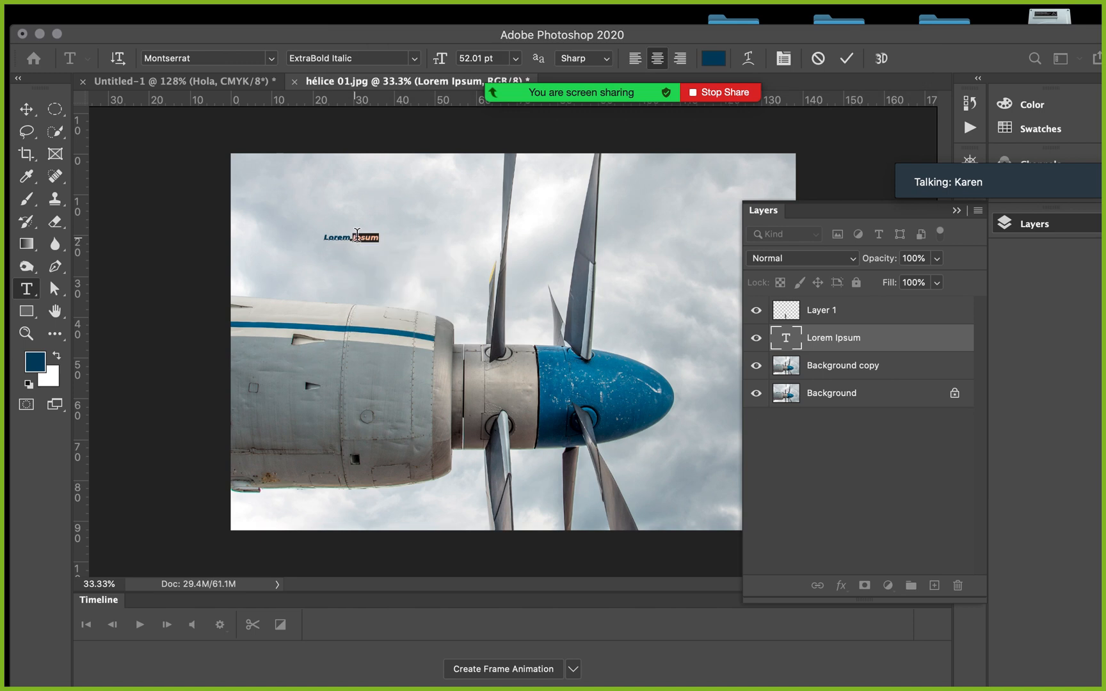
click(514, 256)
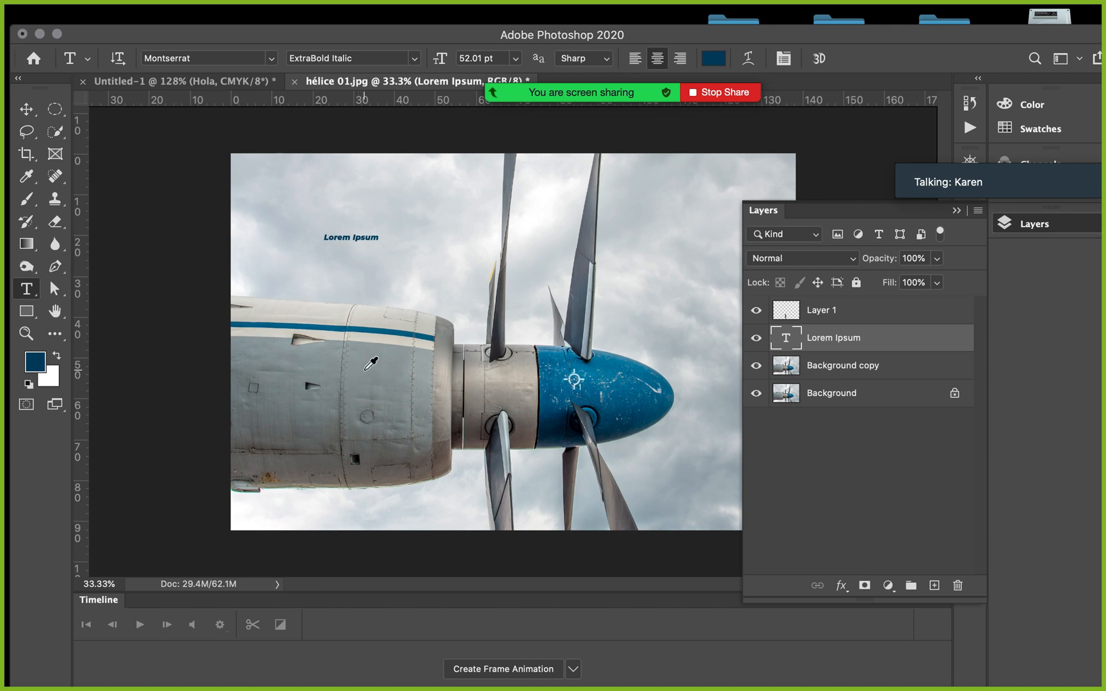
key(i)
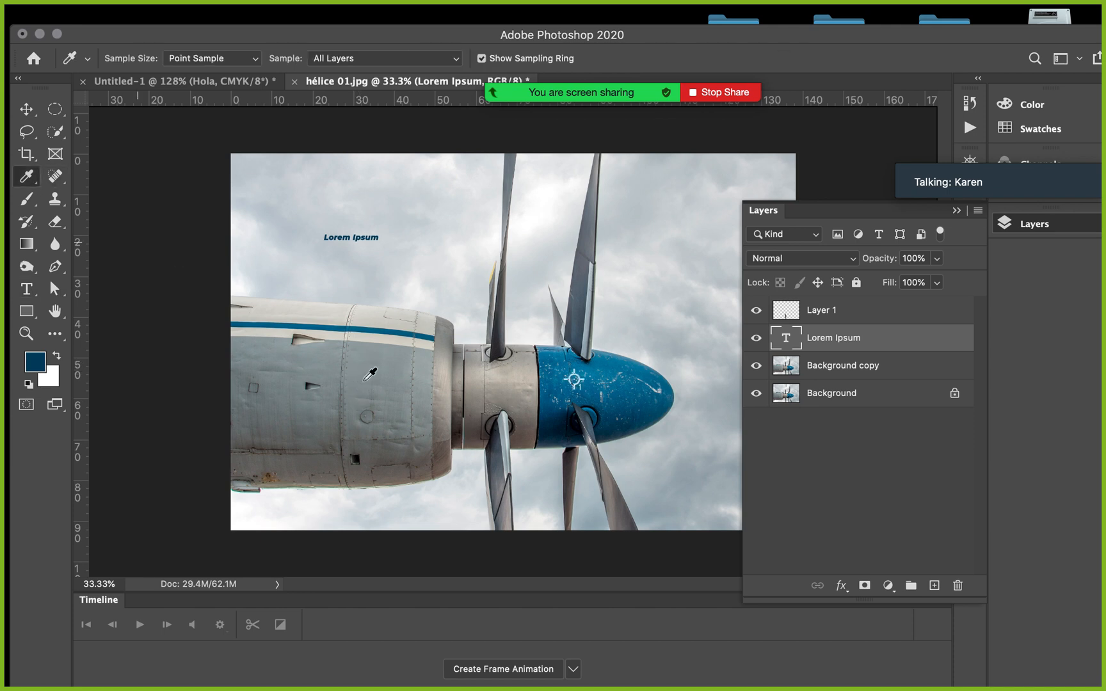
click(383, 399)
key(t)
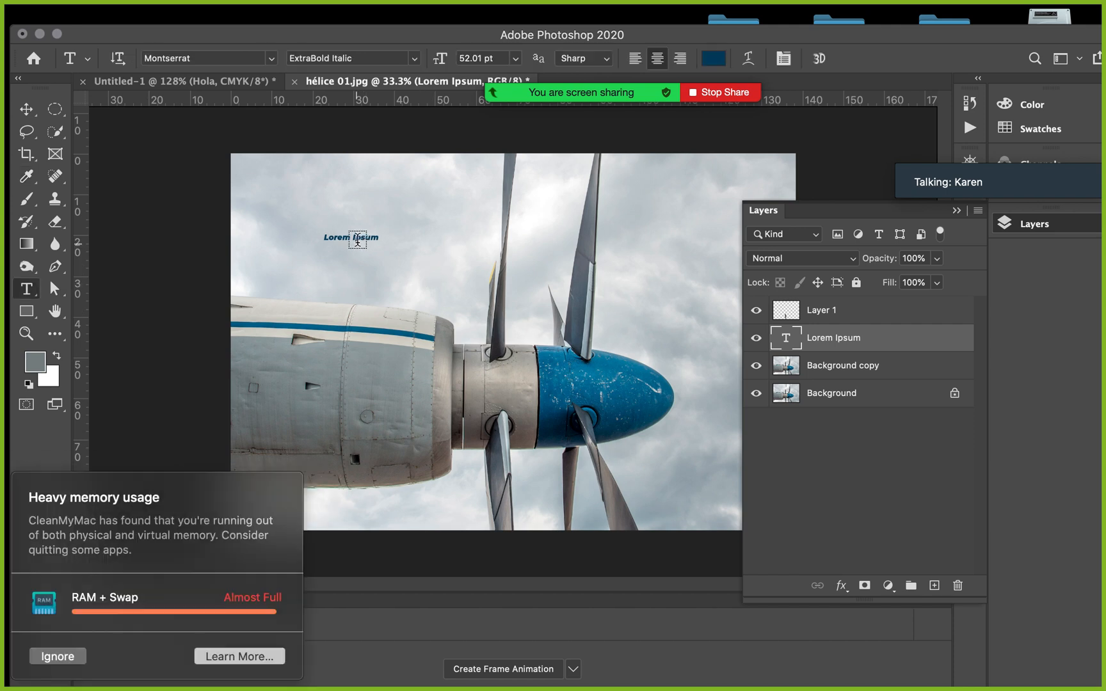
click(74, 657)
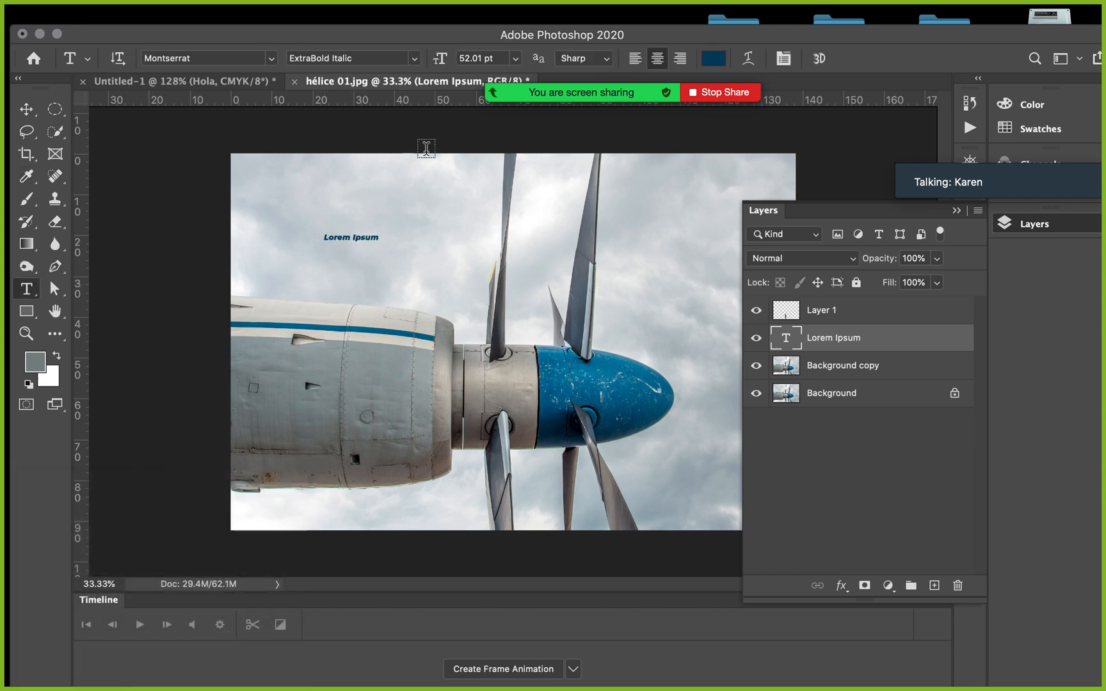
- Set the colour of the whole Lorem Ipsum text to grey #7f8585 by sampling the foreground swatch
triple_click(368, 235)
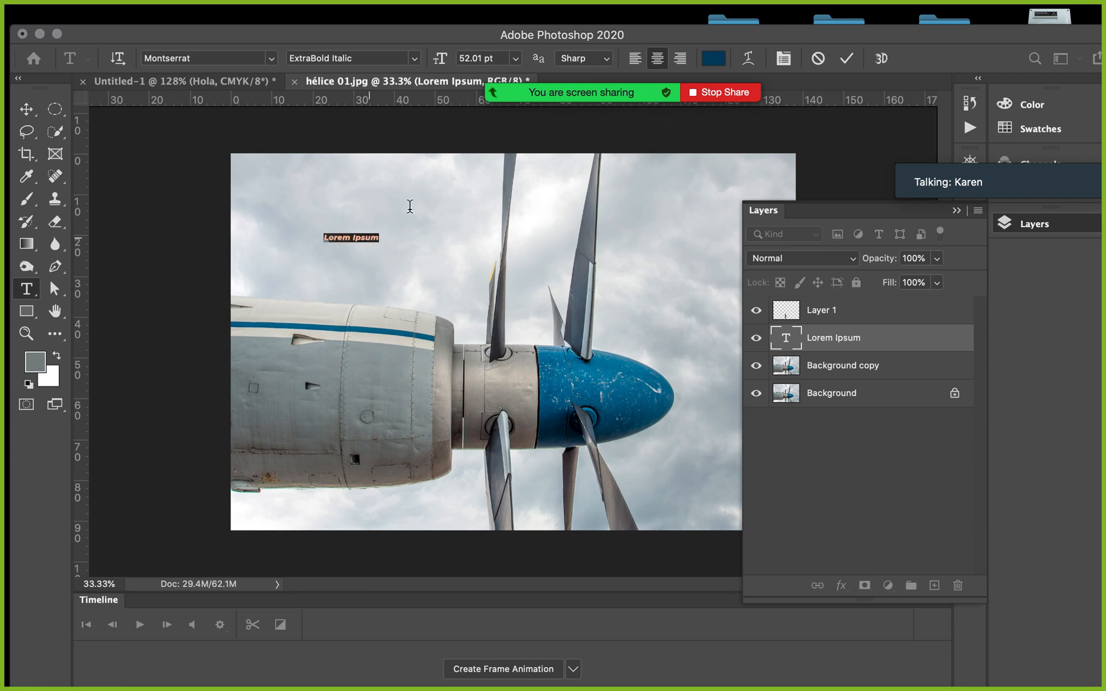
mouse_move(702, 70)
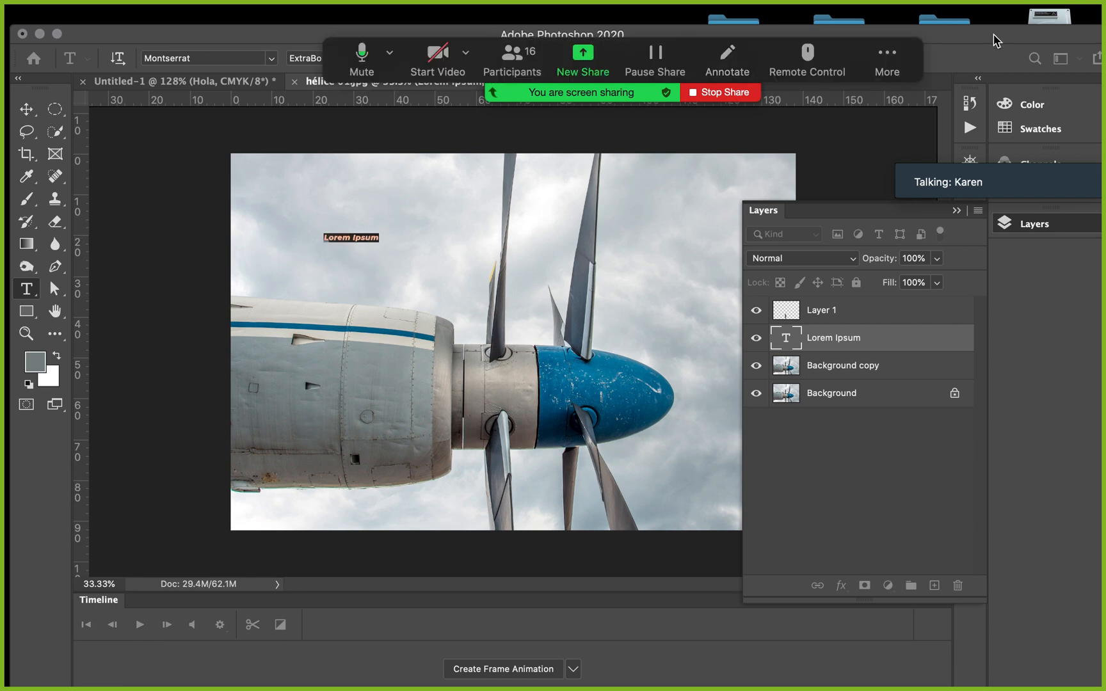
drag(996, 37, 992, 107)
click(710, 125)
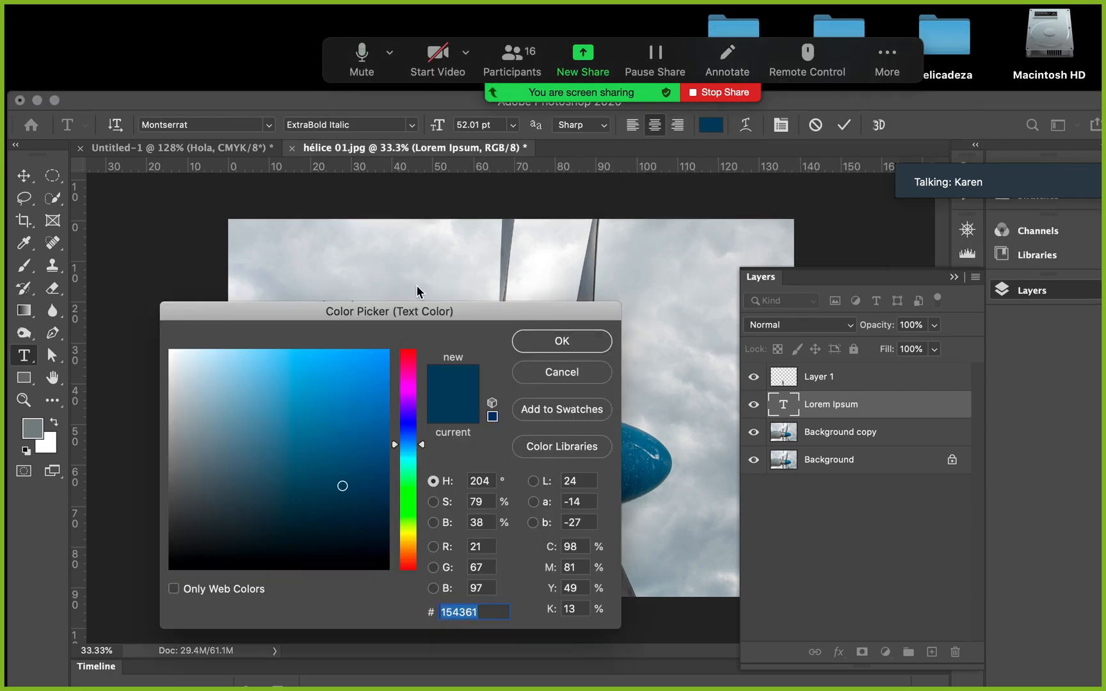
click(32, 427)
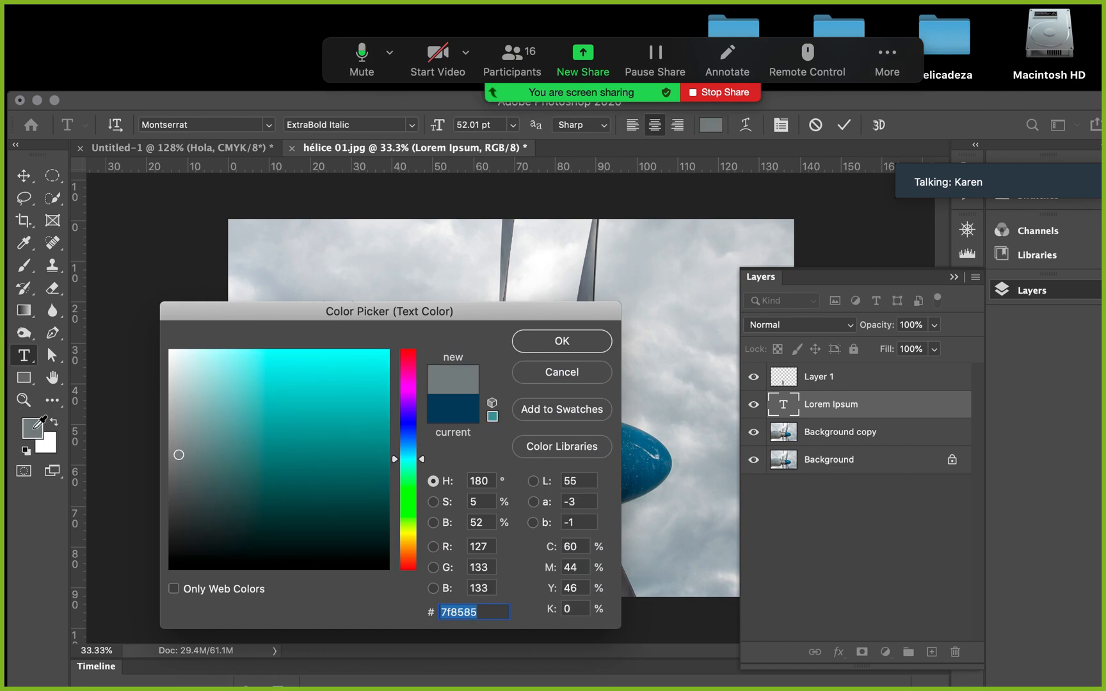
click(542, 351)
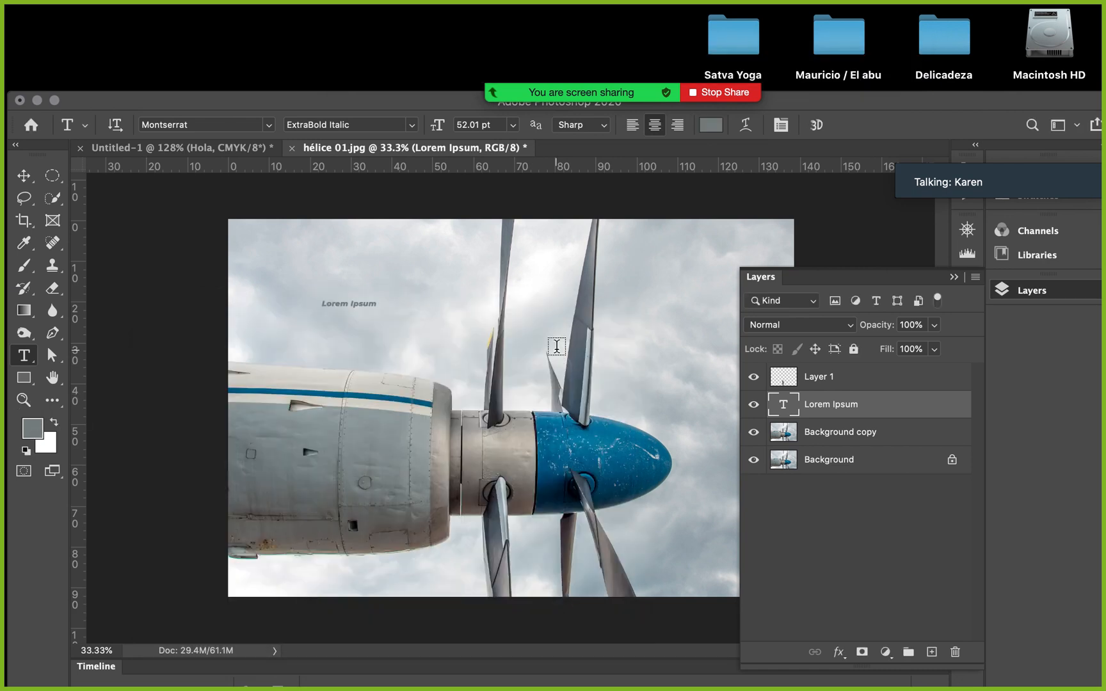
- In Untitled-1, use the Ruler tool to move the measuring line's upper end to about X 168, Y 166
key(v)
drag(911, 107, 921, 35)
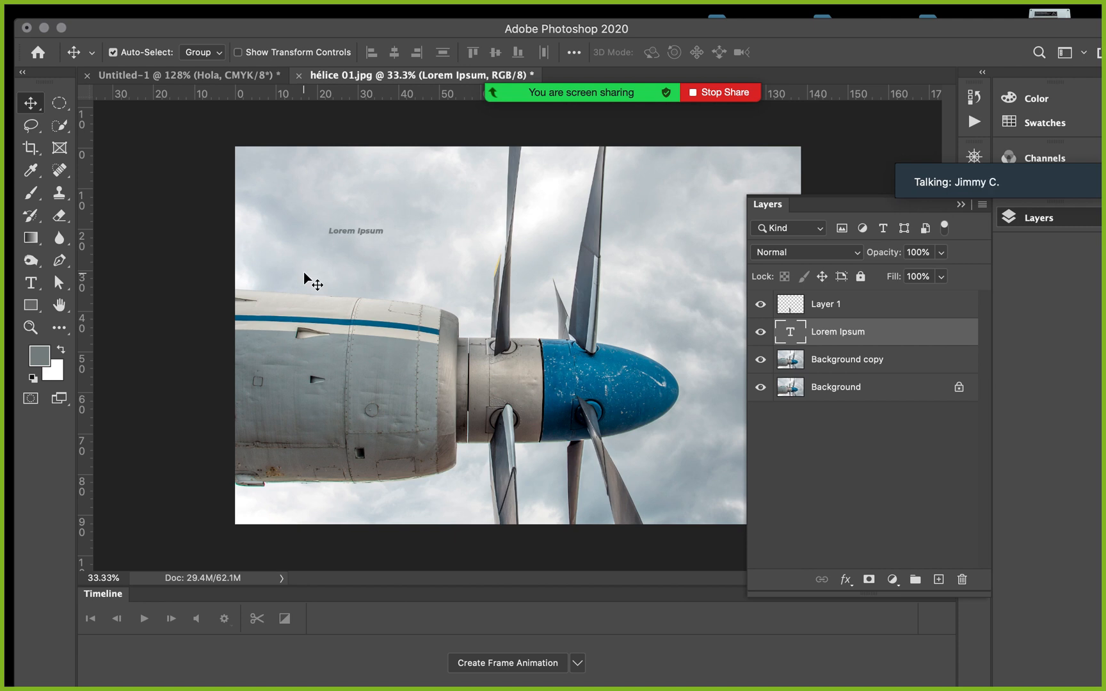
key(ctrl+Tab)
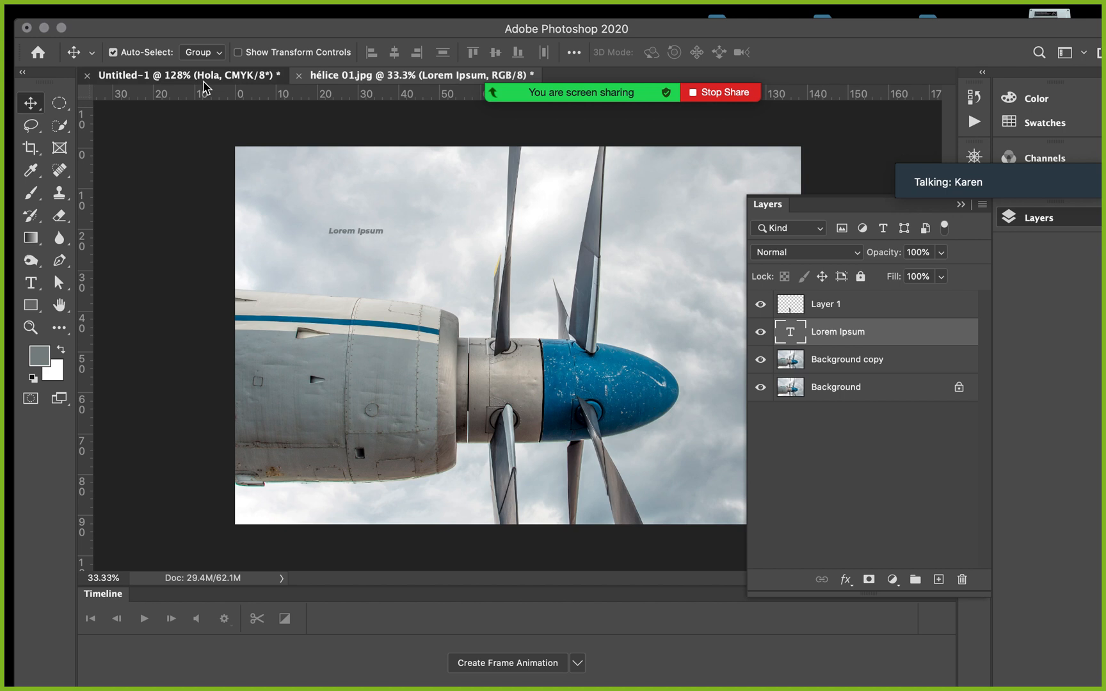
click(33, 174)
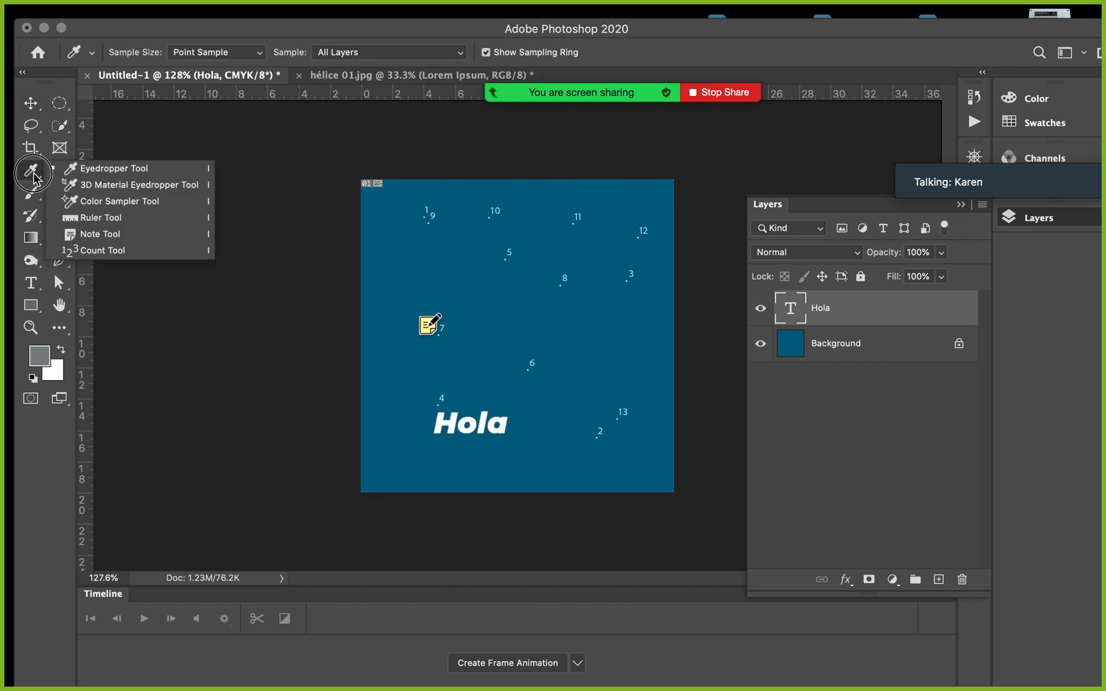
click(103, 220)
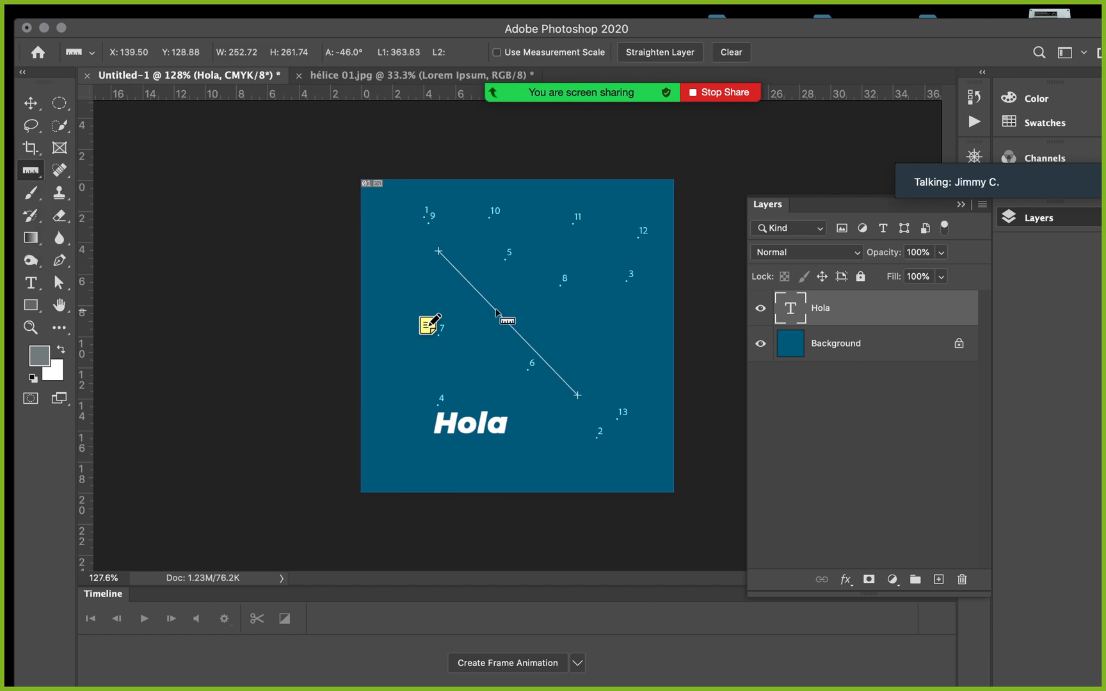
click(438, 251)
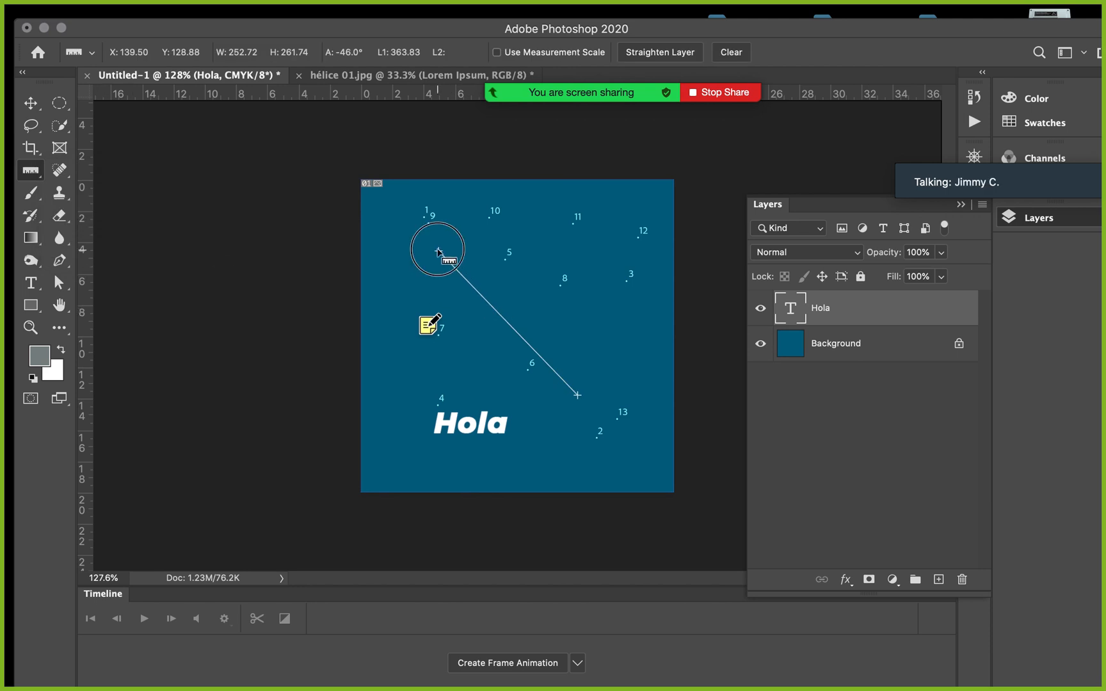
drag(438, 250, 455, 272)
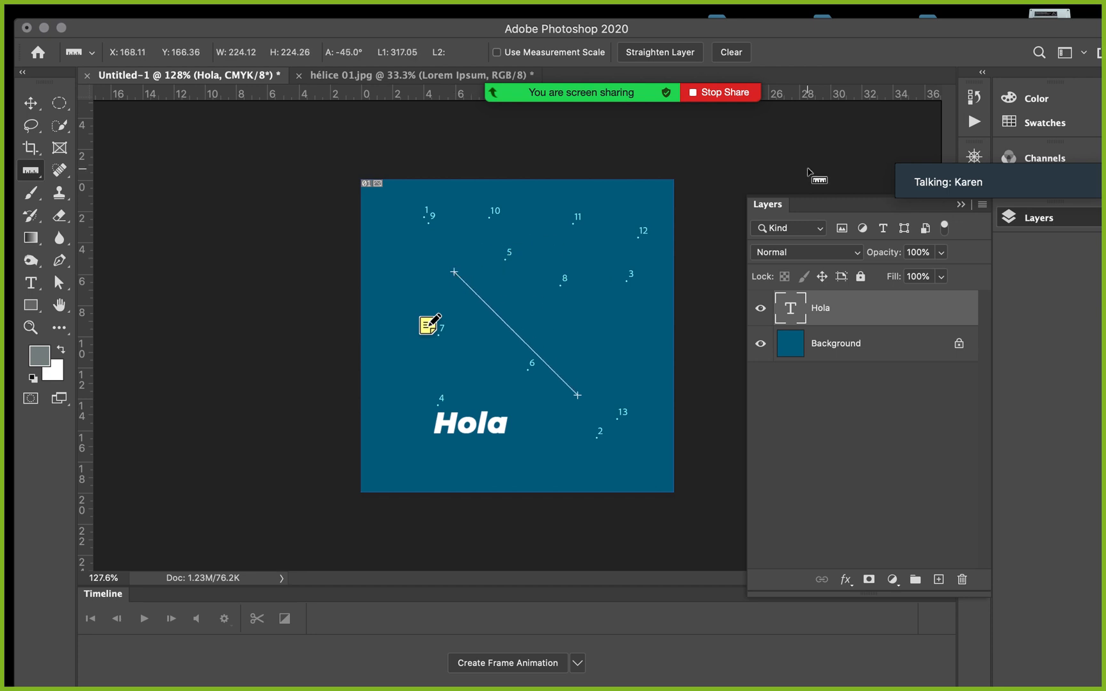
- Collapse the floating Layers panel and shift the program window slightly
click(1006, 220)
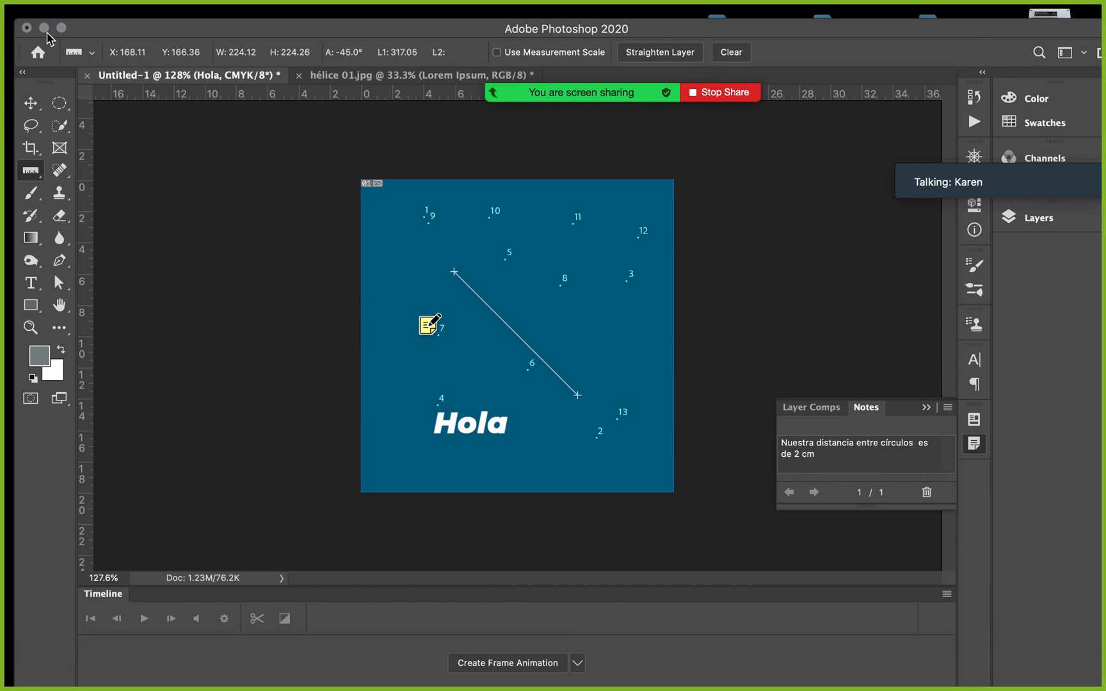
drag(120, 33, 149, 24)
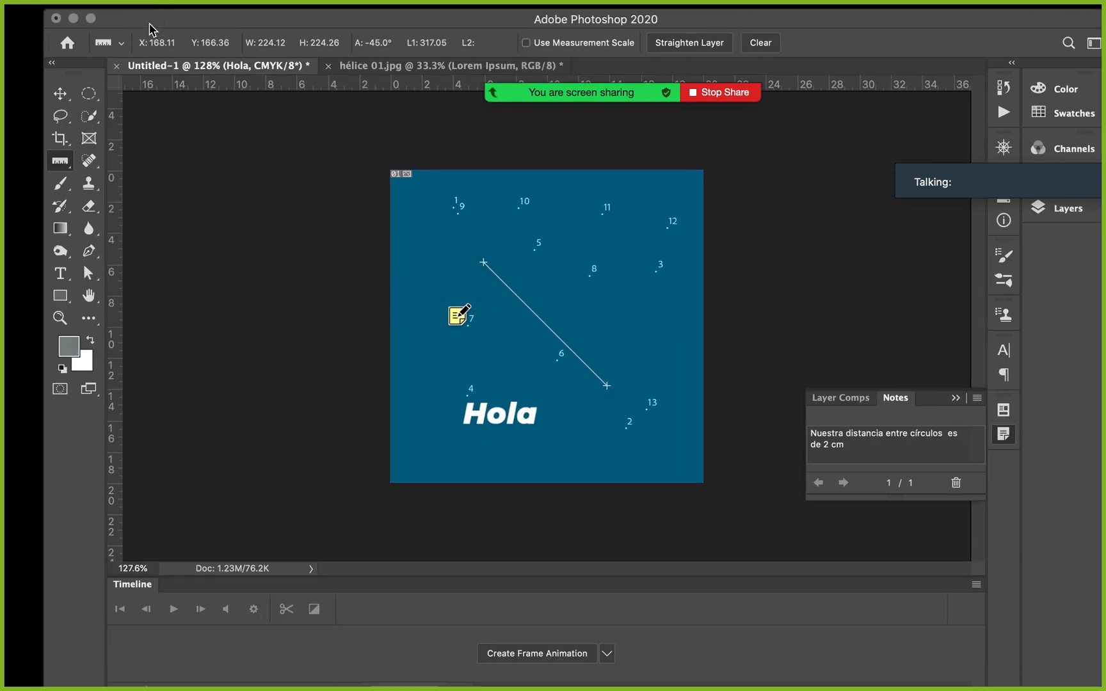
mouse_move(601, 89)
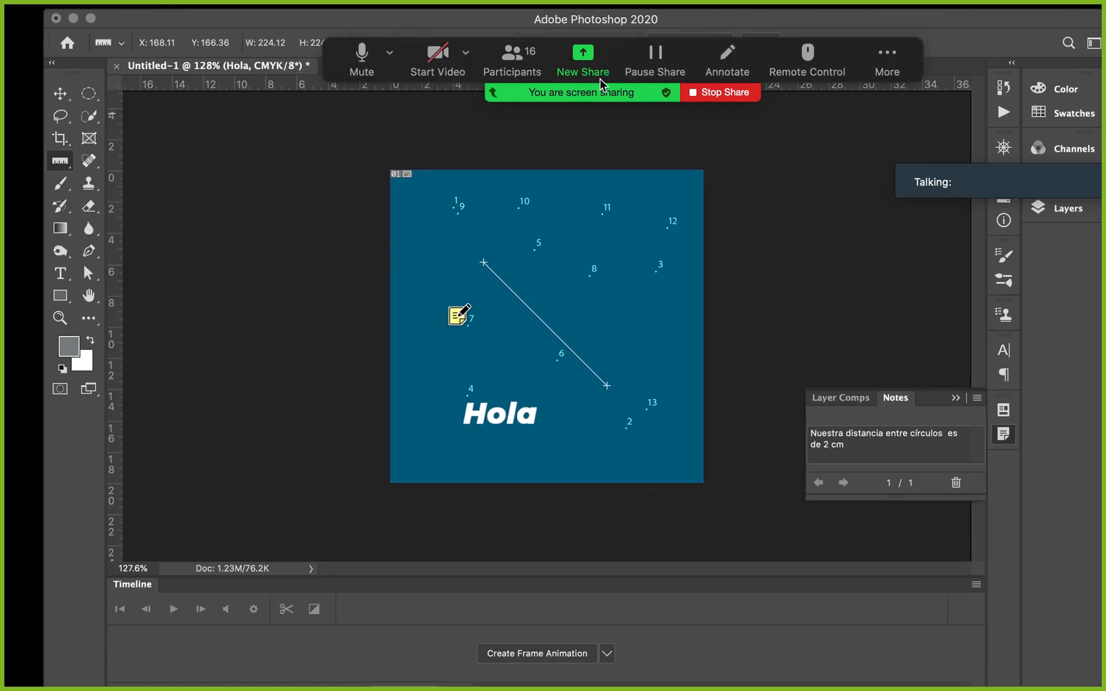
click(362, 60)
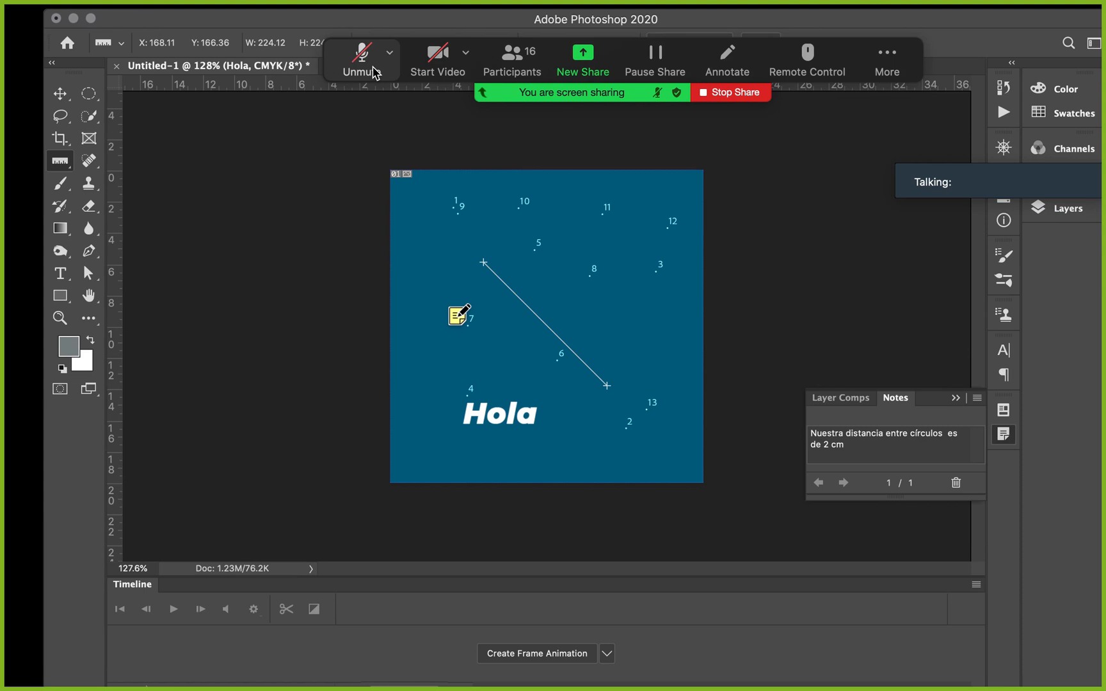
click(375, 74)
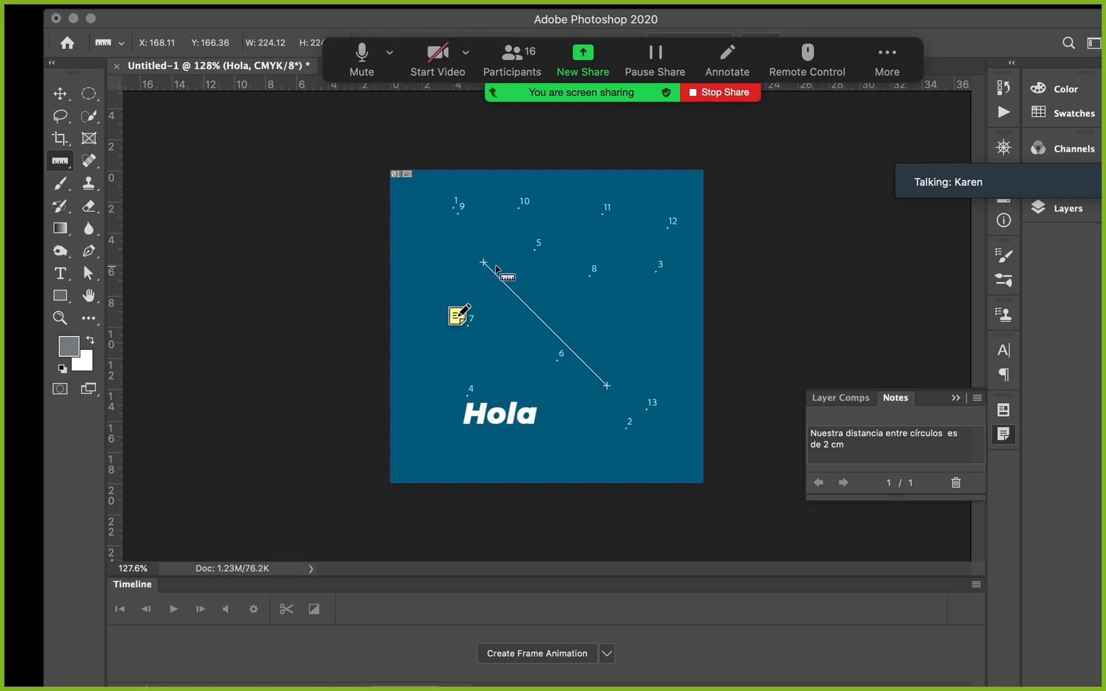
- Move the measuring line's upper end to about X 150, Y 140, and toggle the document rulers off and on
mouse_move(483, 263)
mouse_down()
mouse_move(460, 267)
mouse_move(473, 248)
mouse_up()
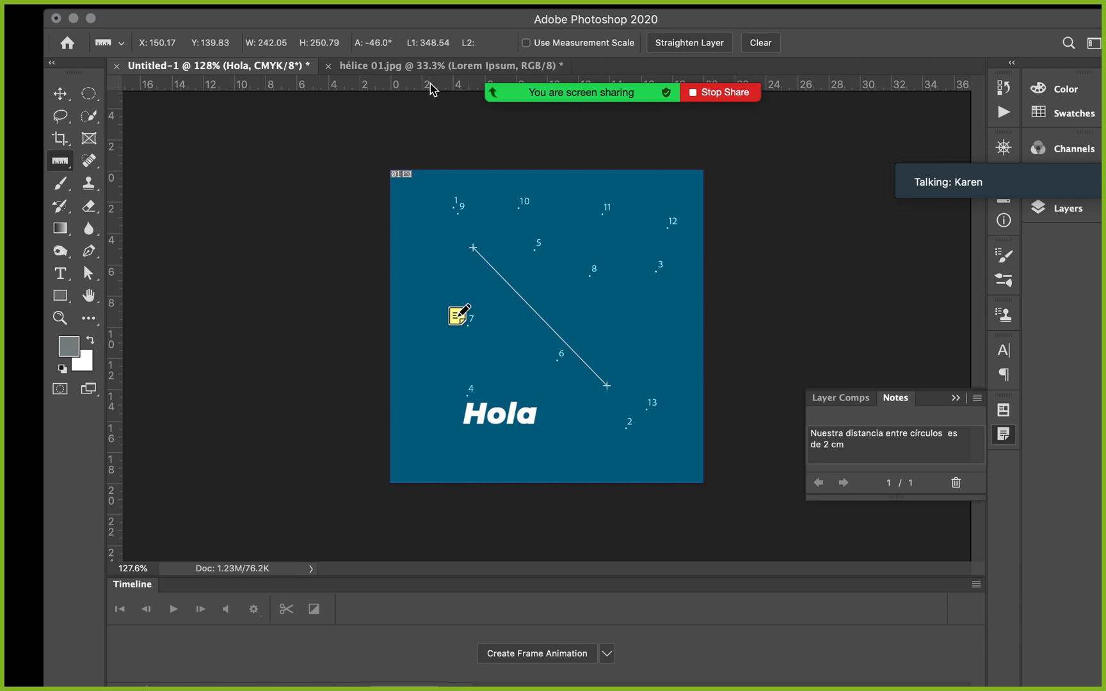
mouse_move(430, 85)
mouse_down()
mouse_move(444, 242)
mouse_move(425, 82)
mouse_up()
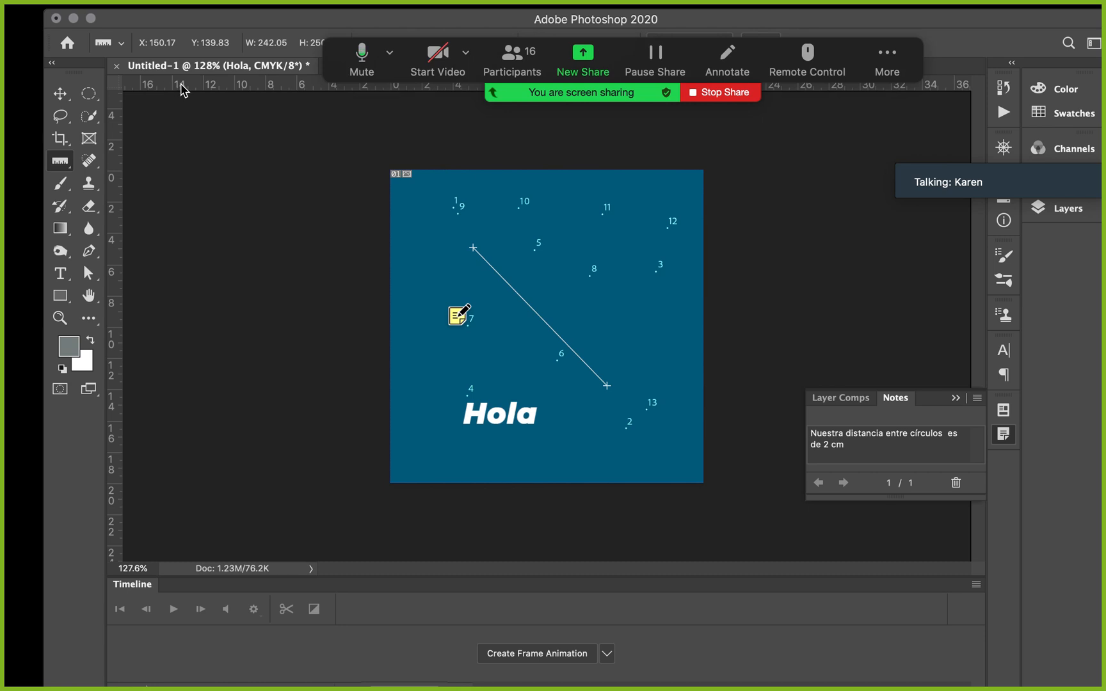
key(super+r)
key(super+r)
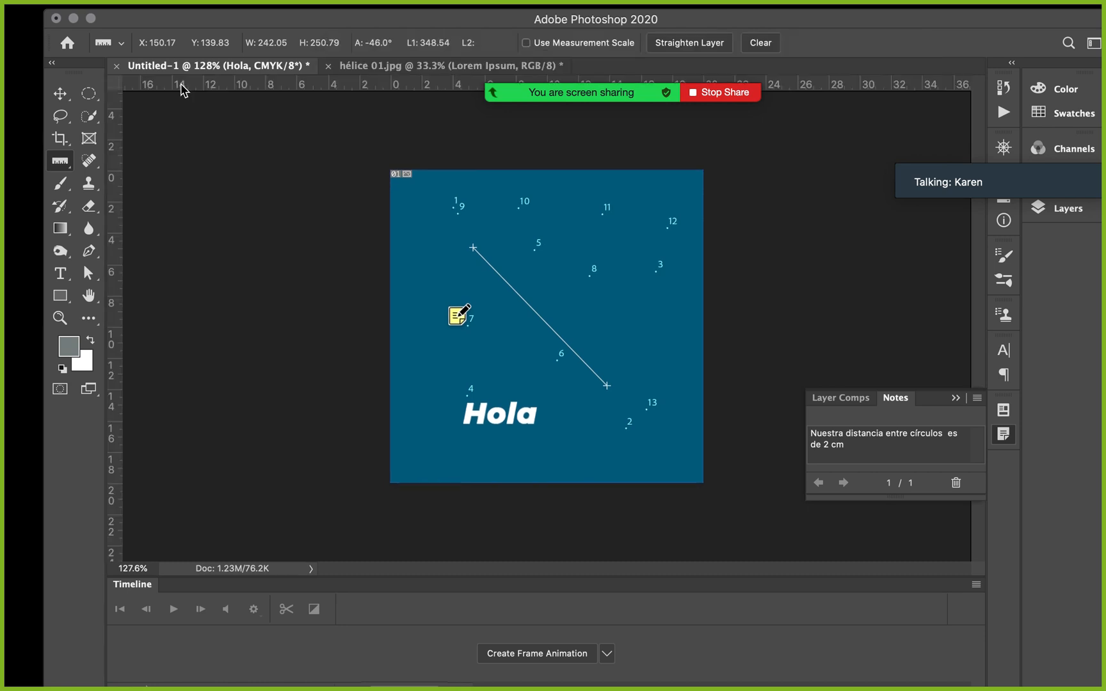
- Toggle the document rulers off and on, and view the ruler's available measurement units without changing them from centimetres
key(super+r)
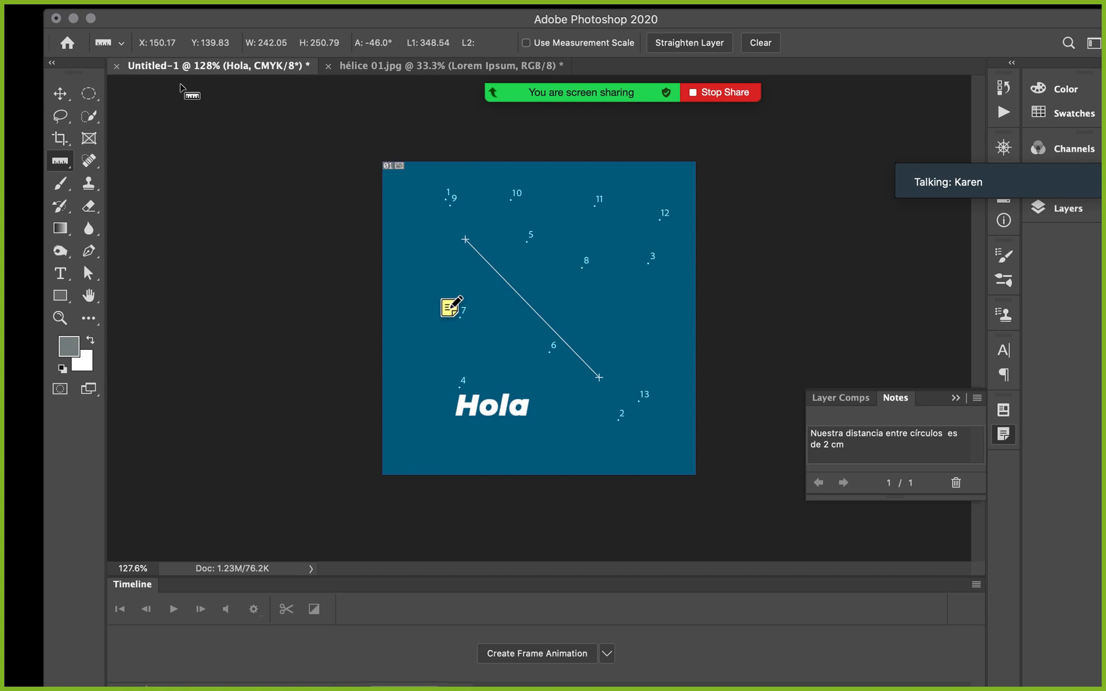
key(super+r)
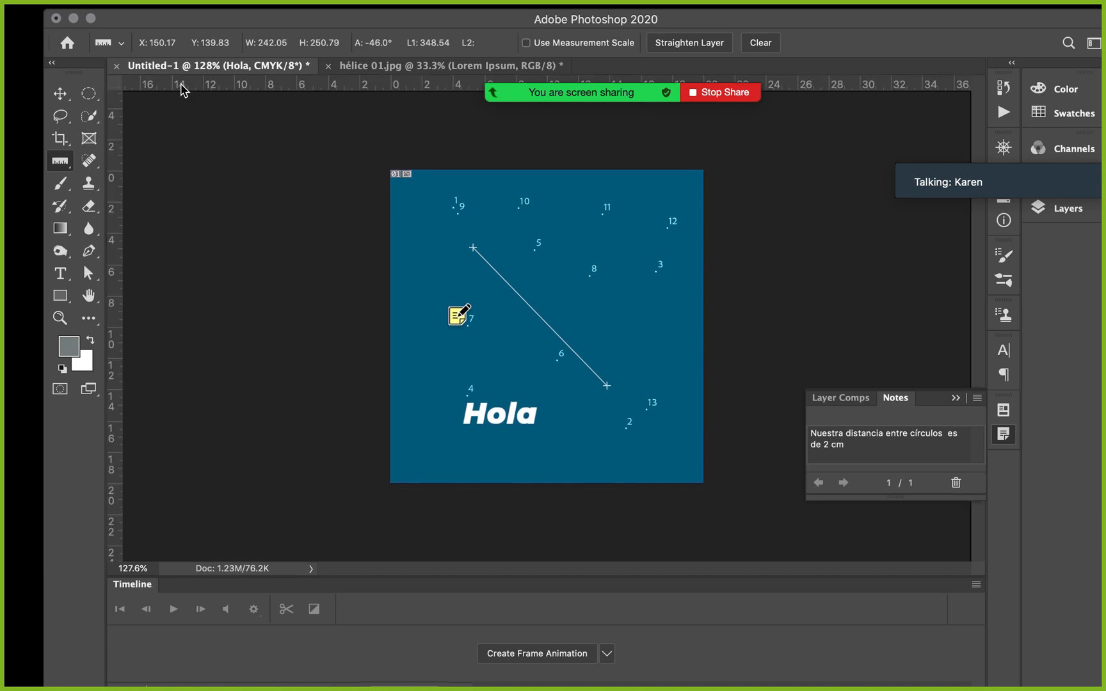
right_click(119, 178)
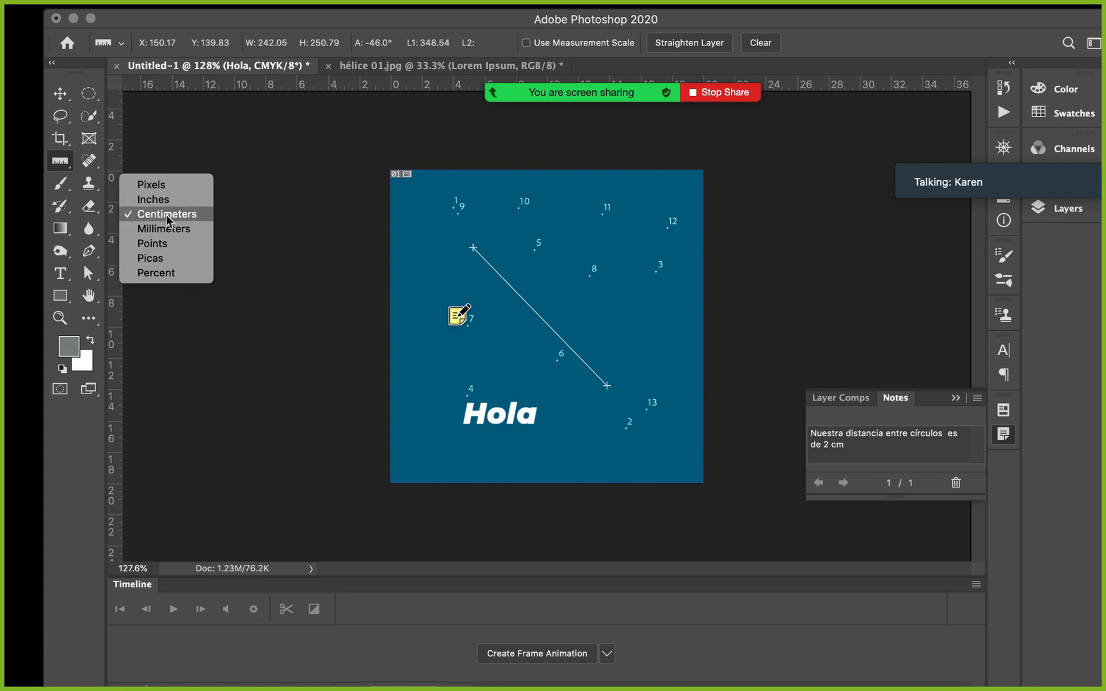
click(200, 210)
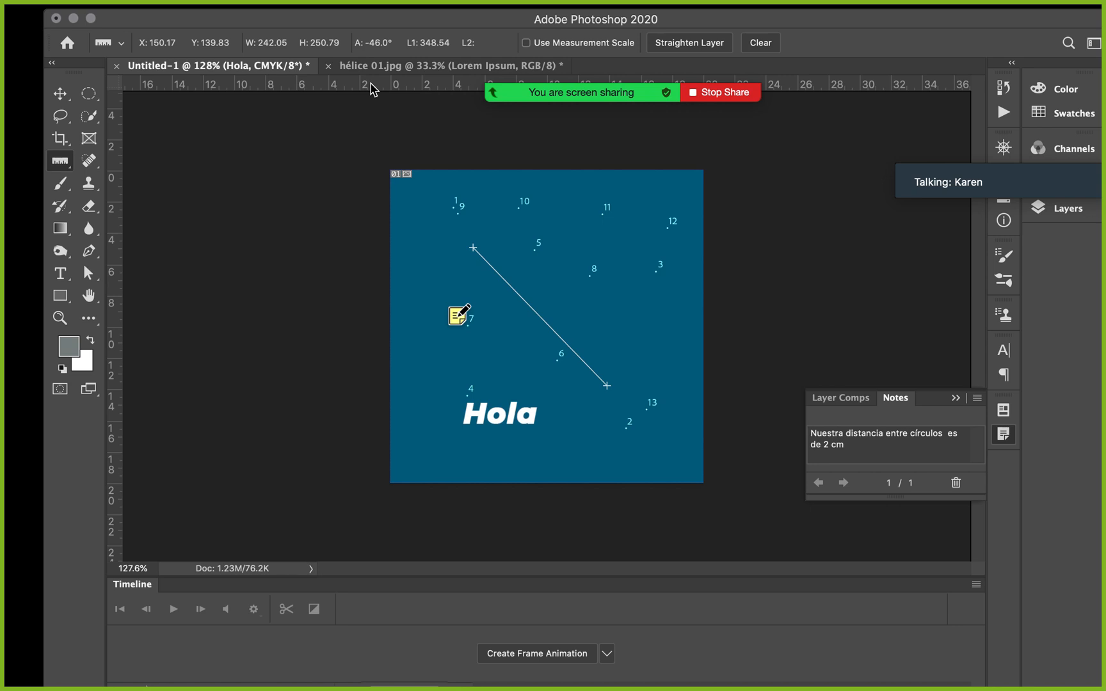
- Add horizontal guides at about 5 and 15 cm and vertical guides at about 3.5 and 14 cm on the canvas
drag(375, 89, 362, 248)
drag(397, 85, 371, 403)
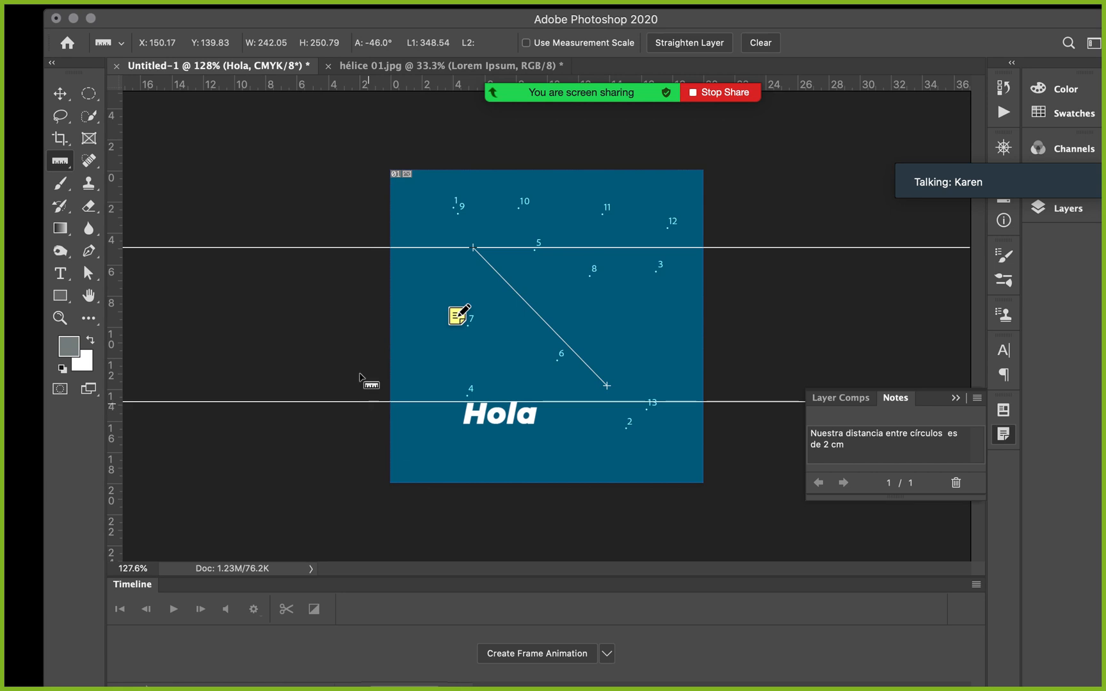
drag(114, 206, 444, 182)
drag(114, 173, 610, 219)
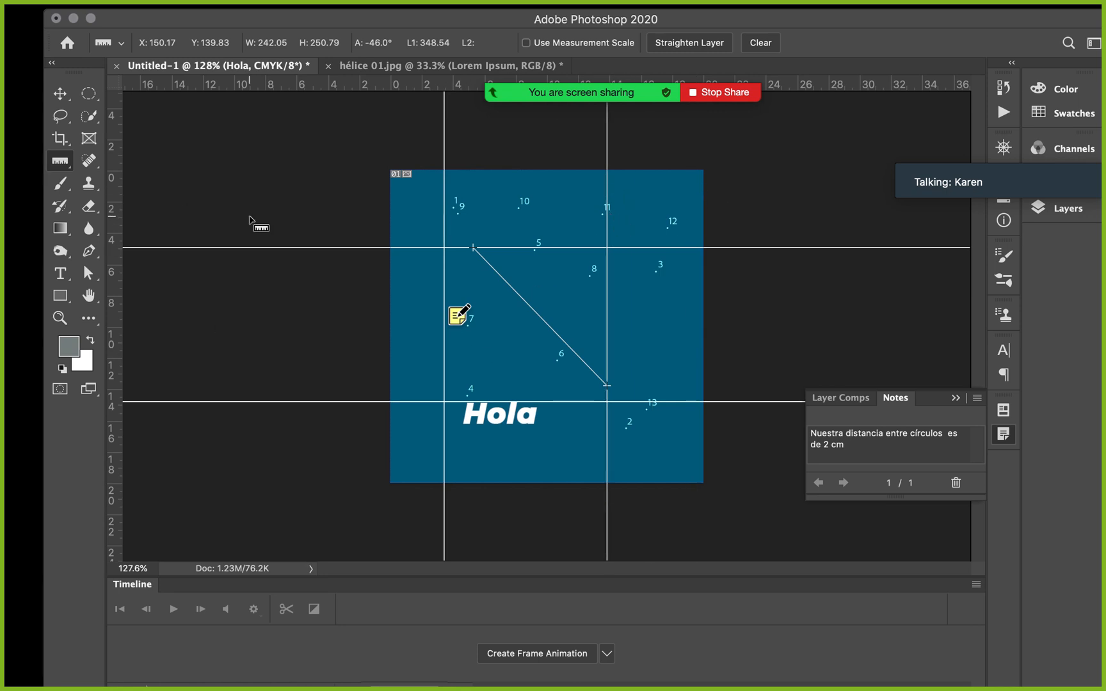
- Create a rectangle shape 5 cm wide and 5 cm high near the canvas centre with the Rectangle tool
click(64, 298)
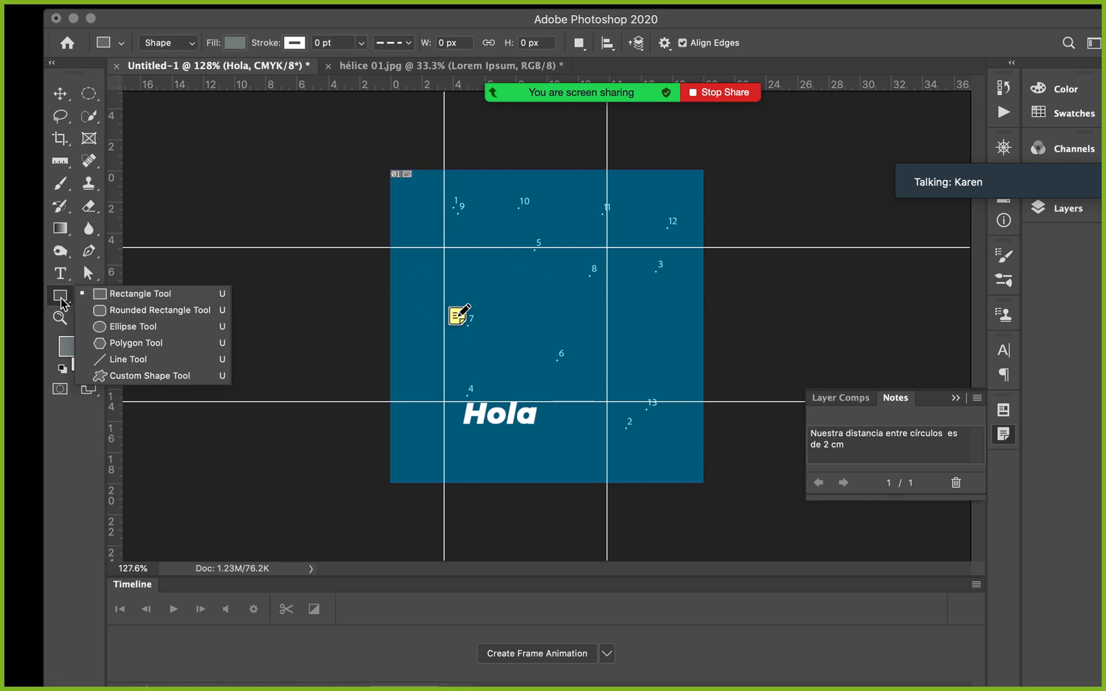
click(488, 301)
click(486, 299)
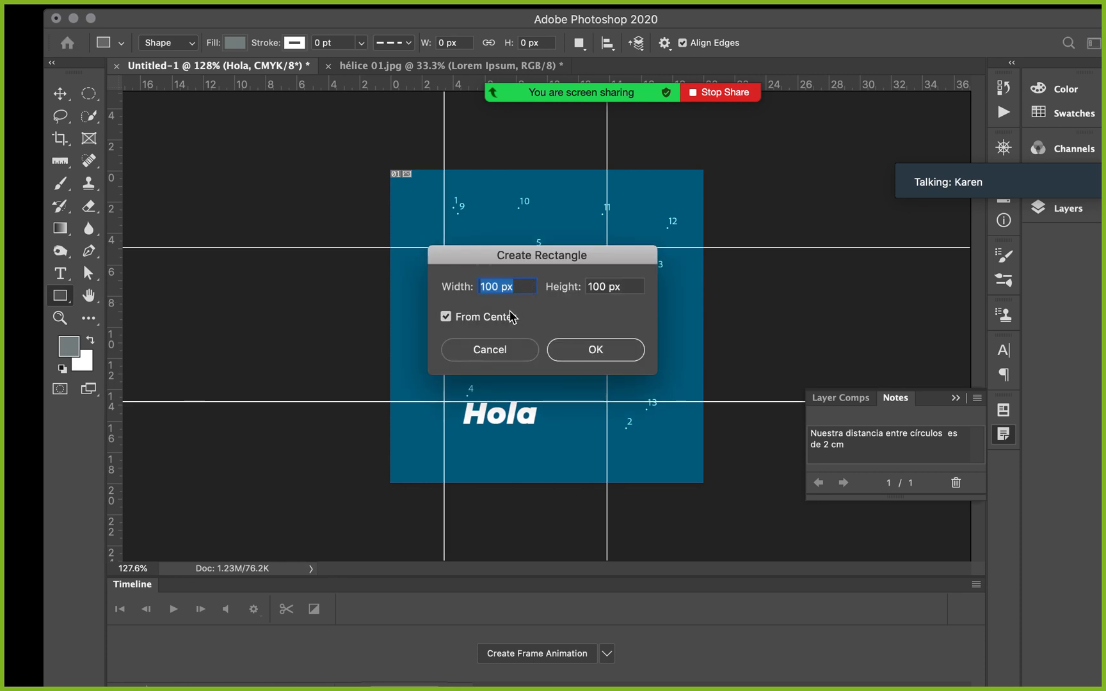
text(5cm)
click(607, 282)
text(5cm)
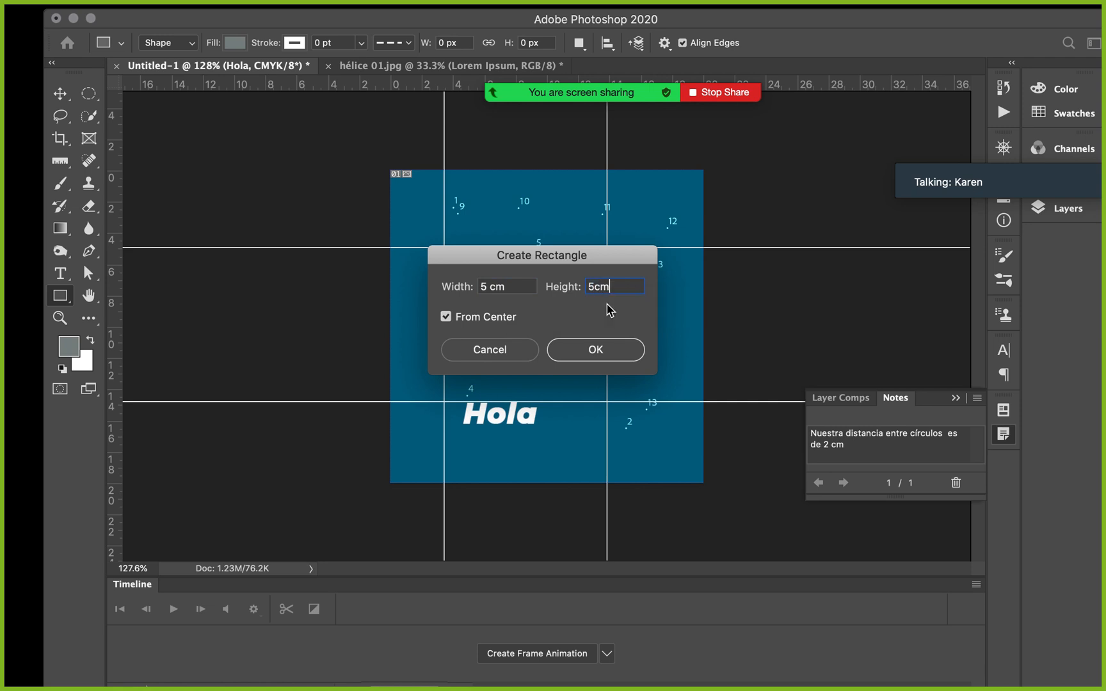
click(595, 350)
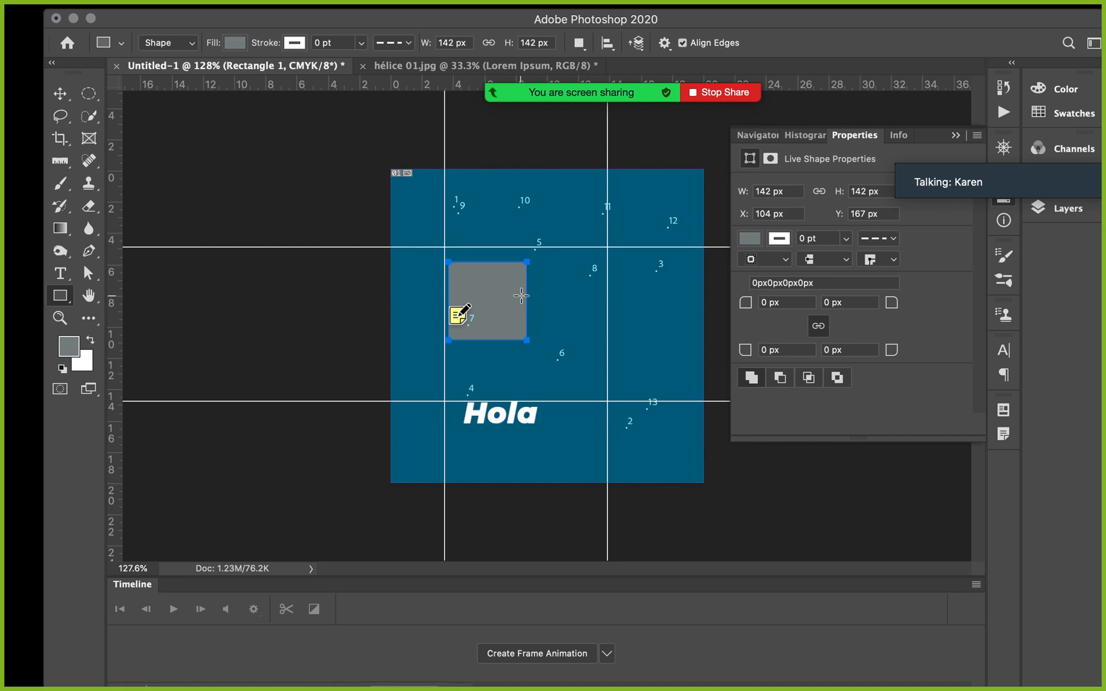
- Move the rectangle to about X 193 px, Y 199 px and align the four guides with its edges
key(v)
drag(504, 290, 550, 308)
drag(606, 209, 576, 205)
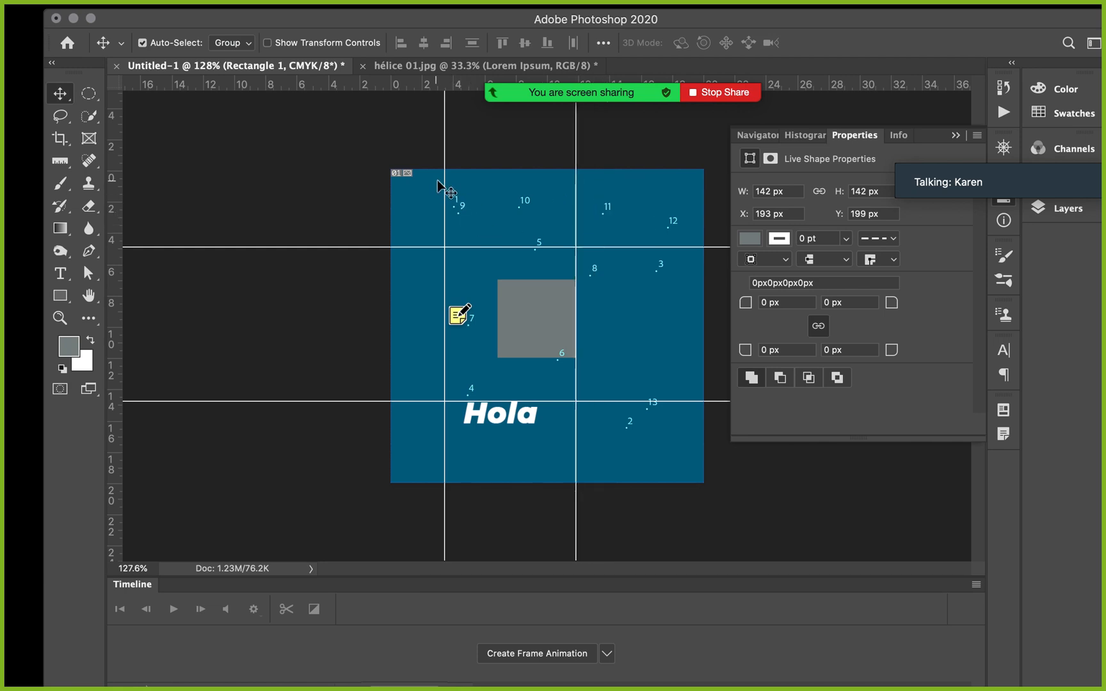
drag(443, 183, 497, 192)
drag(549, 249, 550, 279)
drag(546, 403, 546, 359)
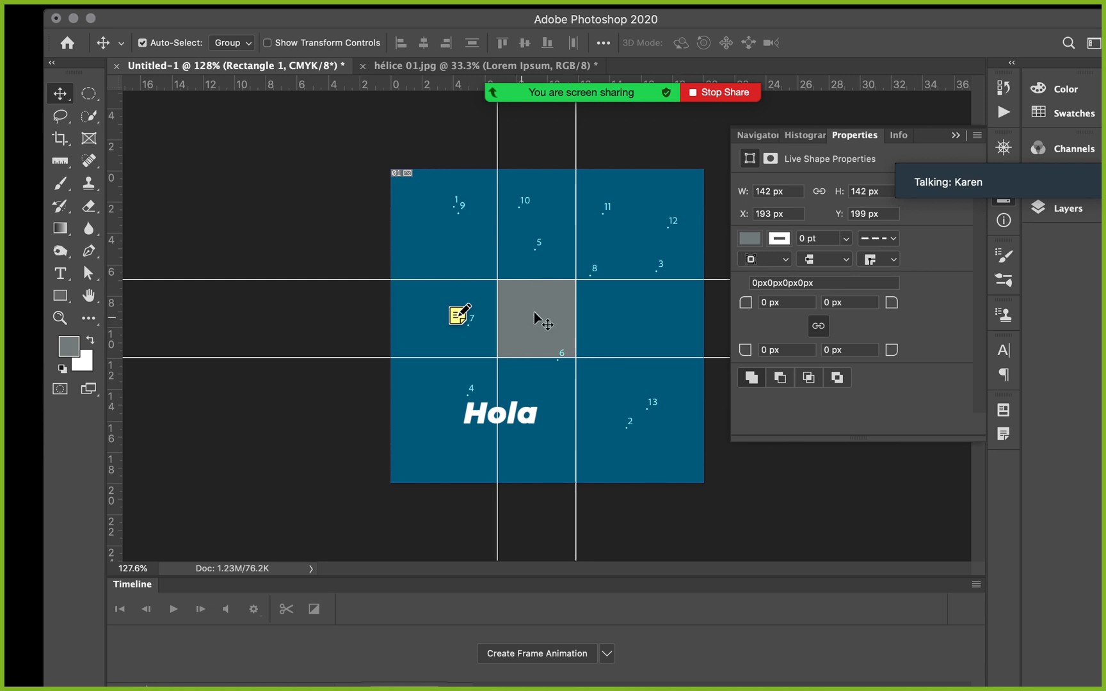
- Delete the rectangle shape, keep the guides in place, and deselect all layers
key(Delete)
mouse_move(439, 4)
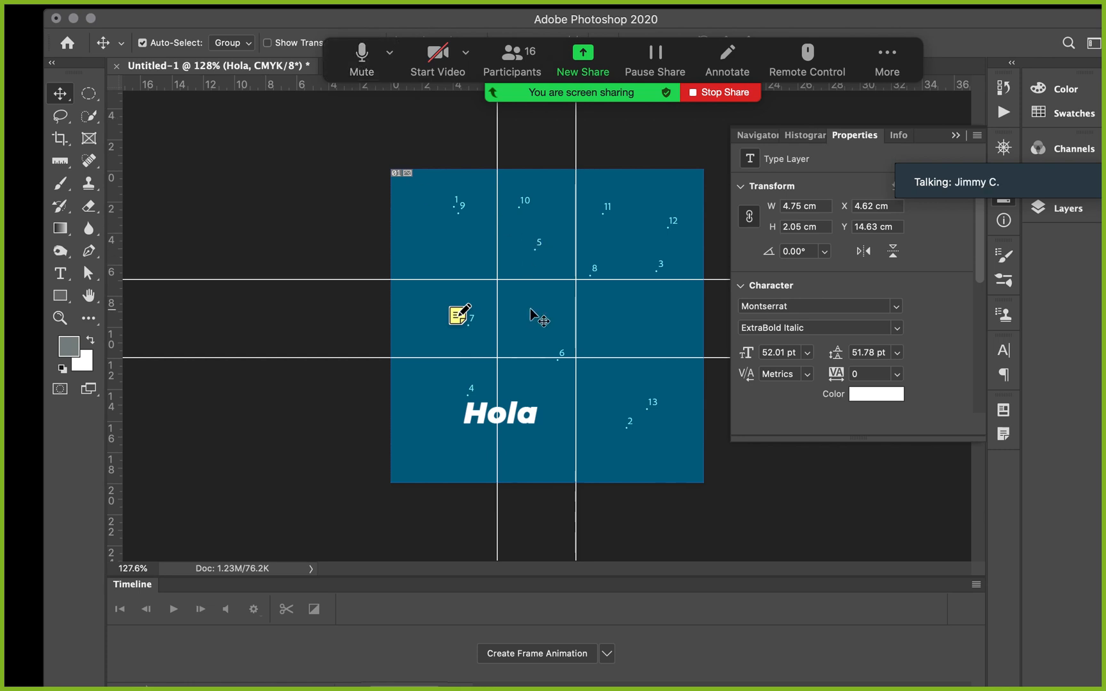
click(320, 191)
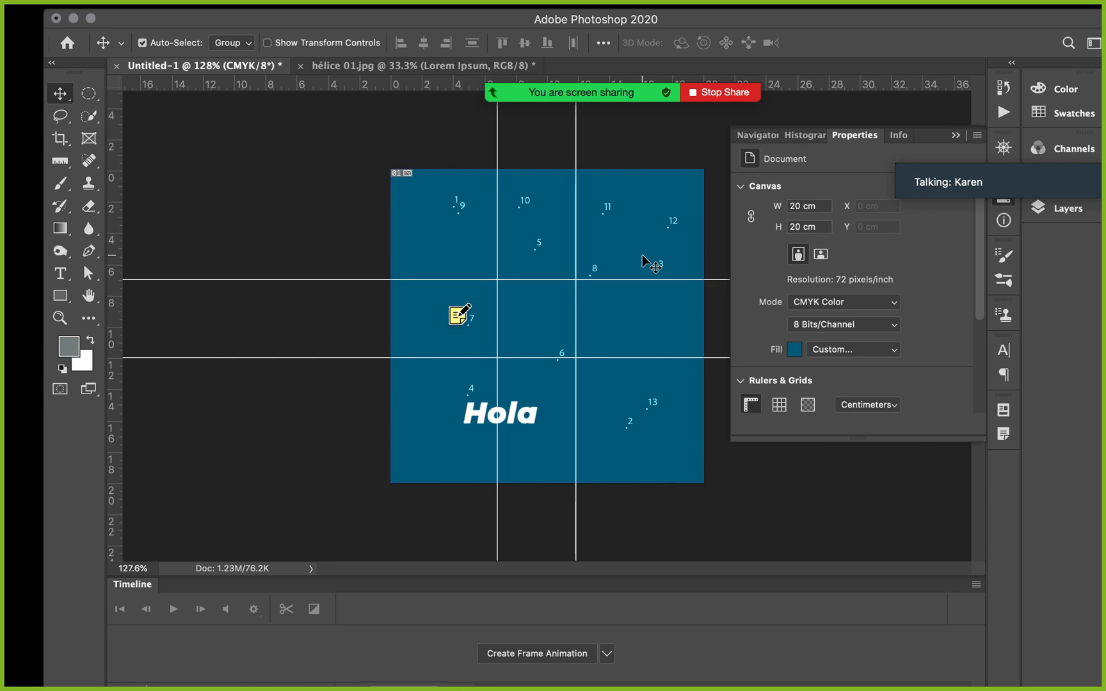
- Use the Ruler tool to move the measuring line's upper end to about X 446, Y 312
click(60, 164)
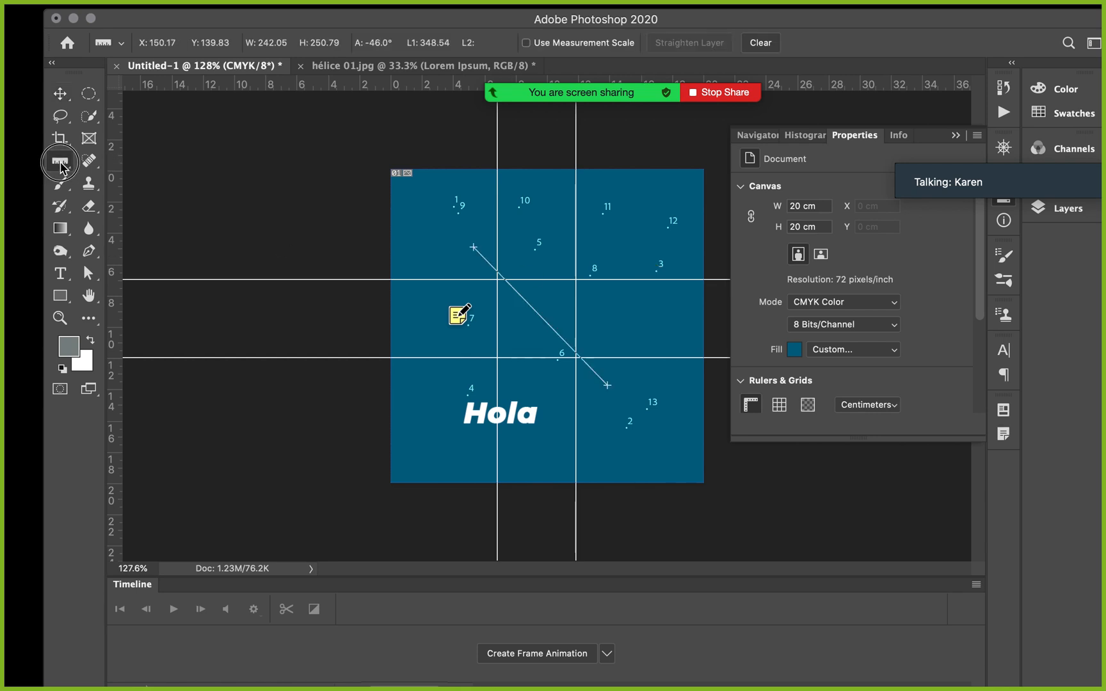
click(471, 249)
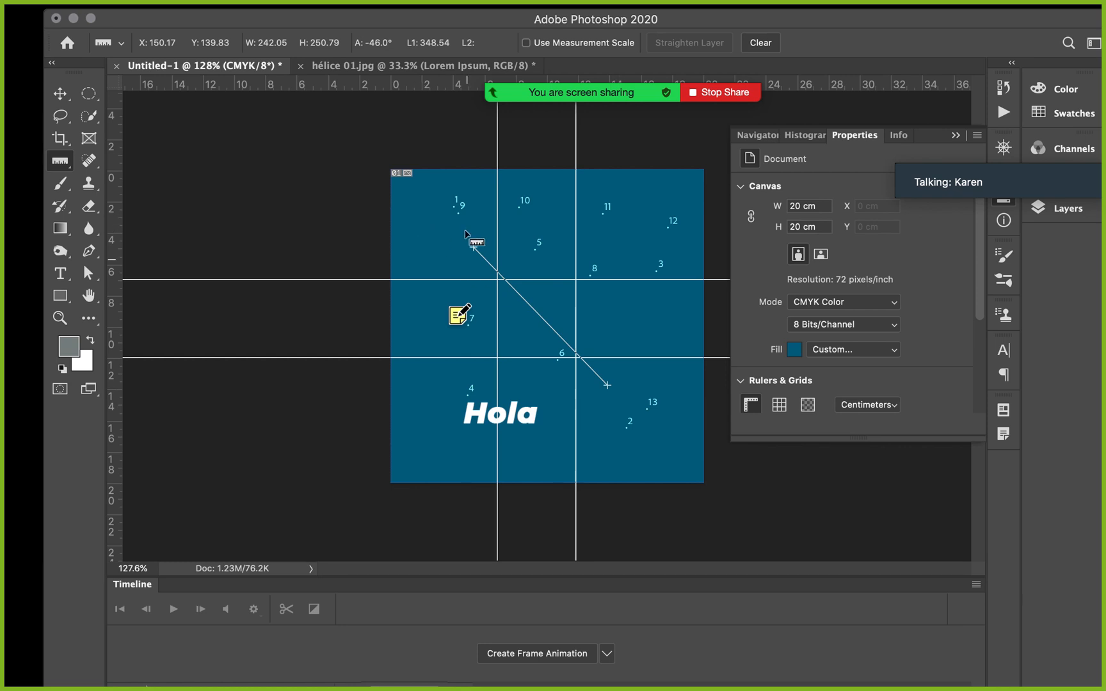
click(472, 248)
drag(472, 248, 637, 342)
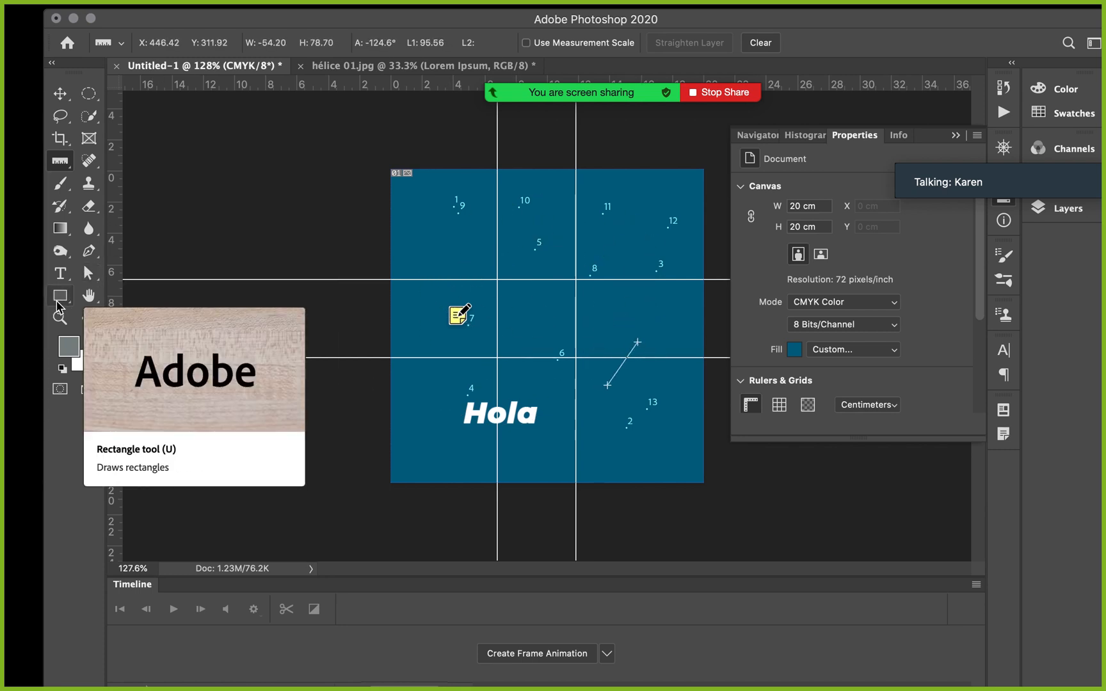
- Make a rectangular marquee selection of about 5 by 5 cm that fits the square enclosed by the four guides
drag(57, 306, 110, 313)
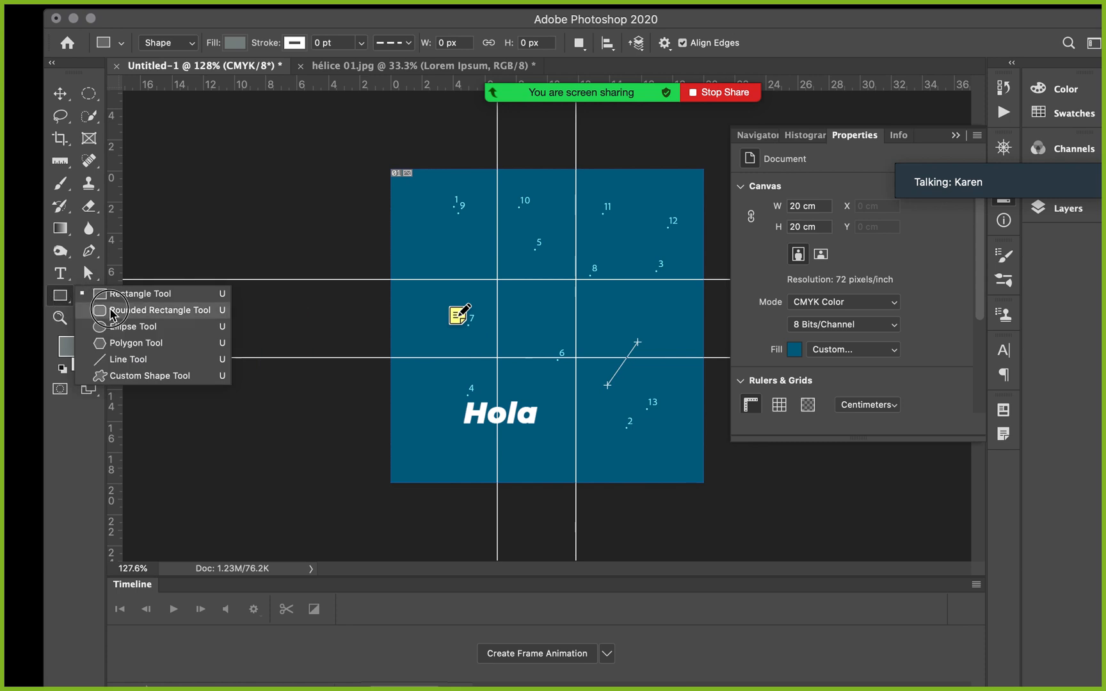
click(56, 297)
click(89, 95)
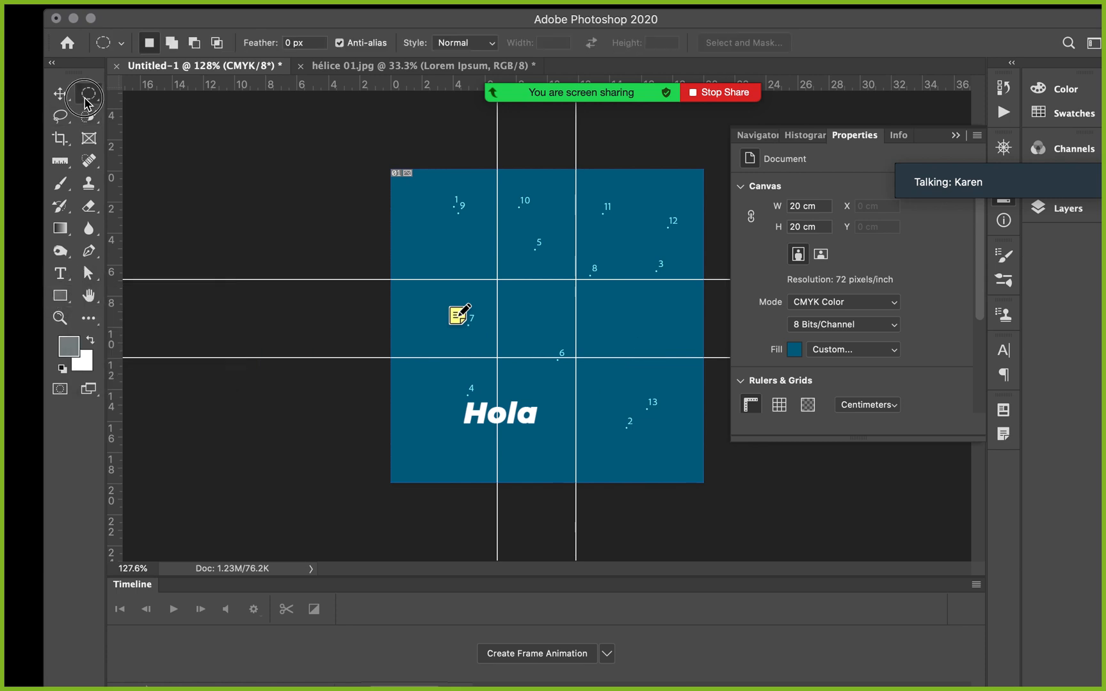
click(130, 94)
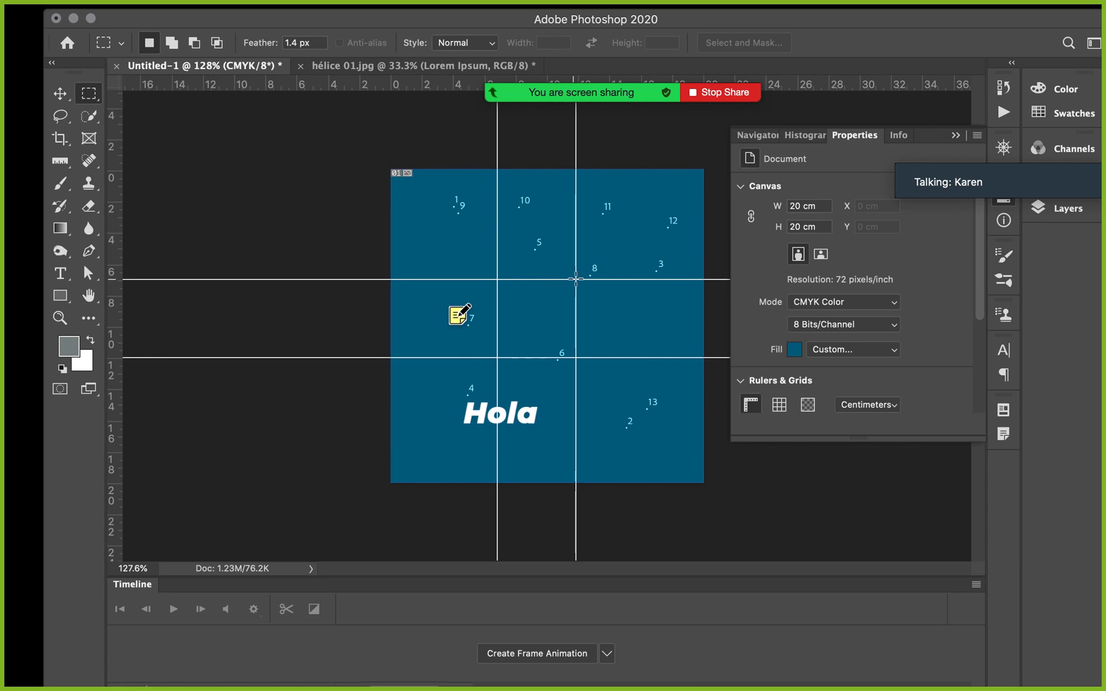
drag(576, 280, 496, 361)
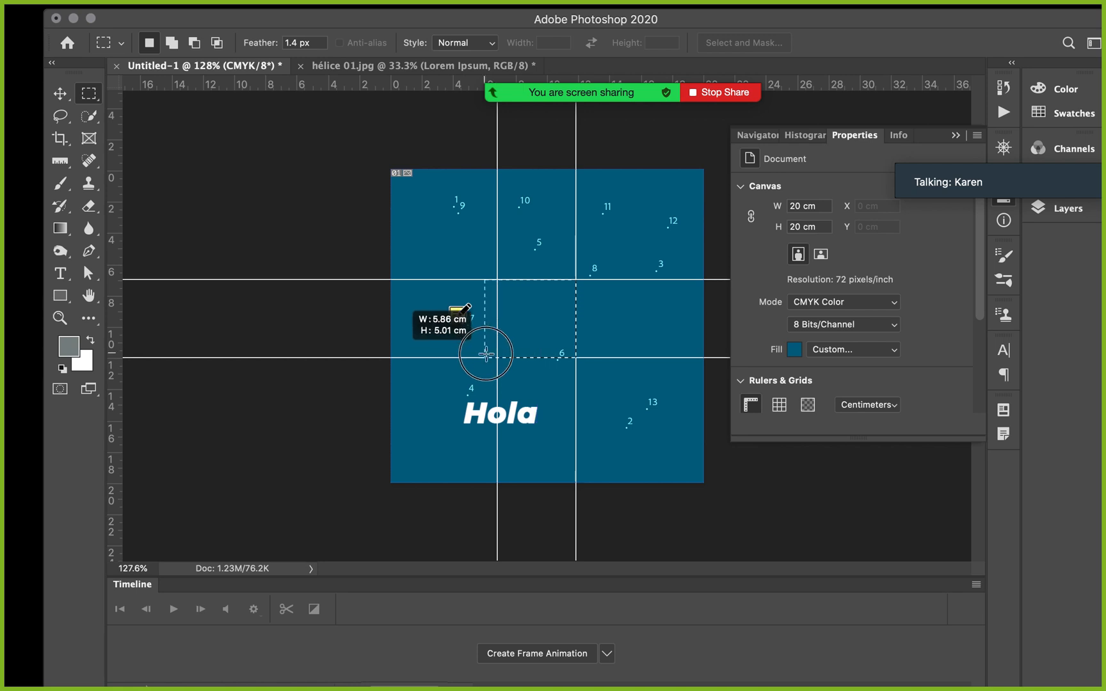
mouse_move(480, 368)
mouse_down()
mouse_move(446, 411)
mouse_move(452, 438)
mouse_move(469, 377)
mouse_move(498, 357)
mouse_up()
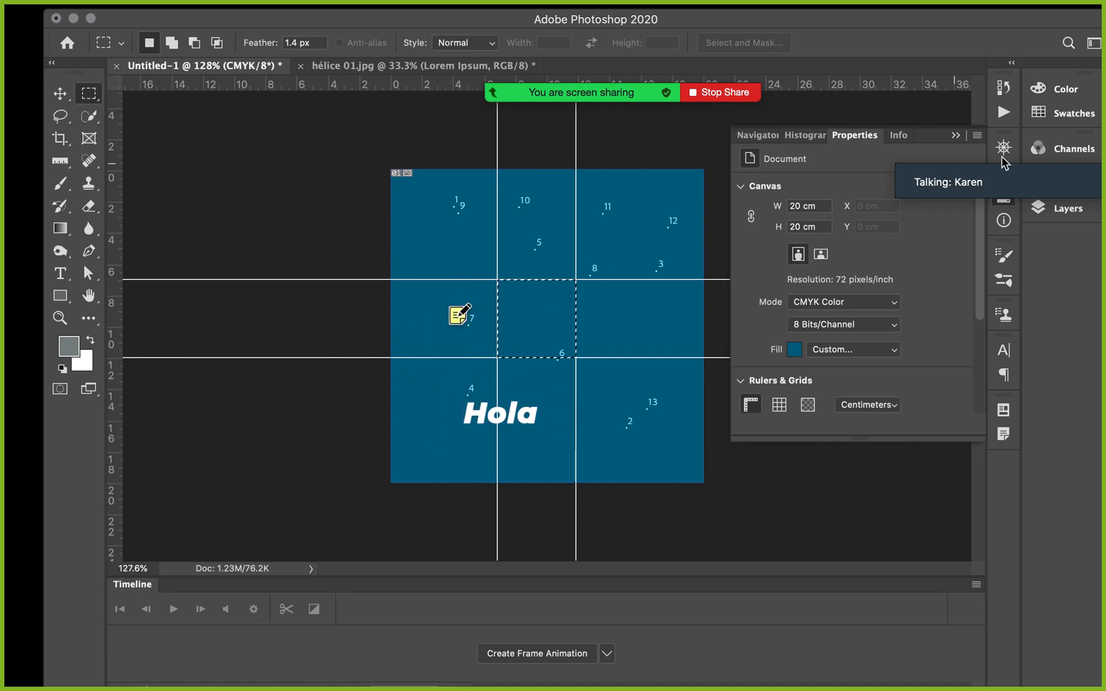
- Collapse the Properties panel and copy the selected square of the Background to a new layer
click(1002, 210)
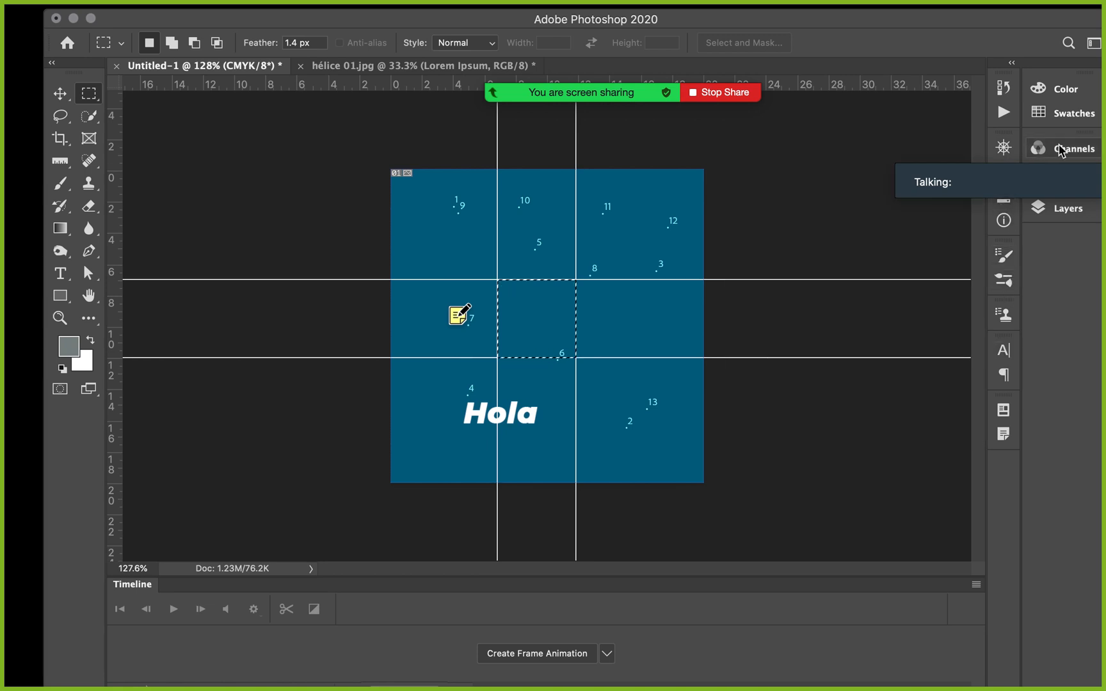
click(1067, 208)
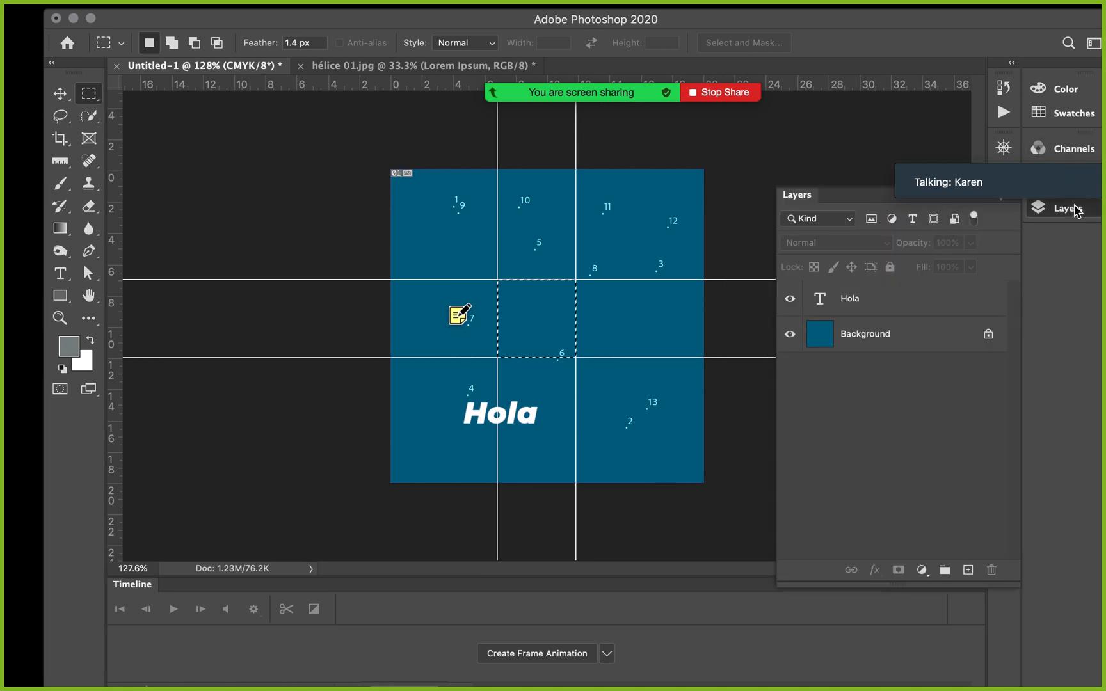
click(868, 342)
key(ctrl+j)
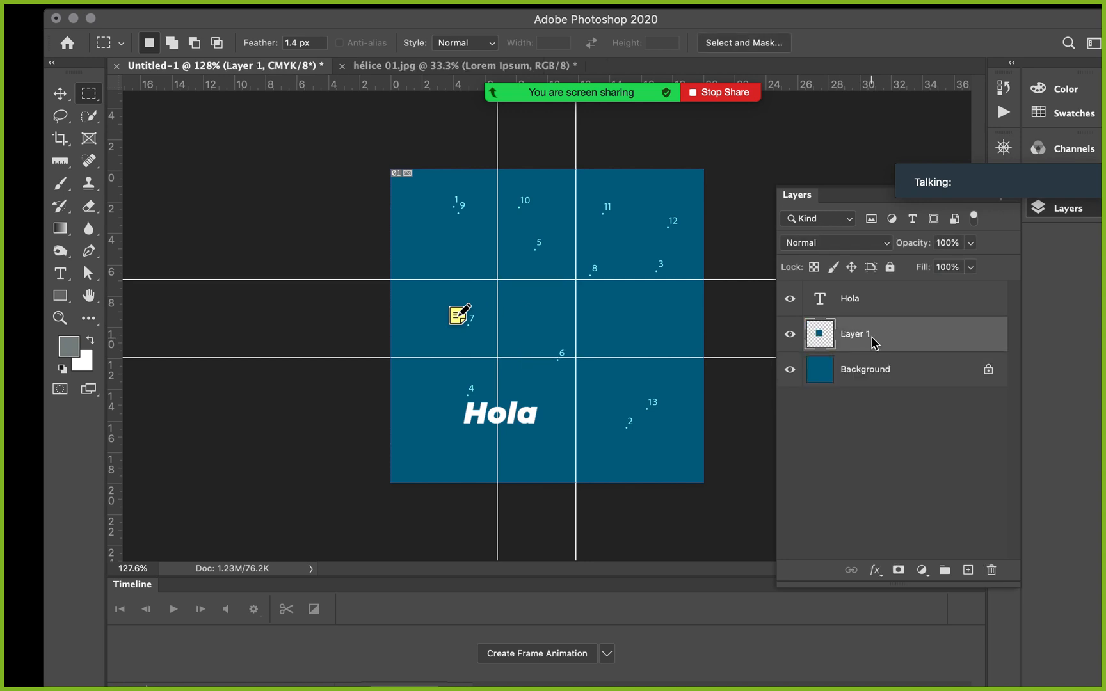
- Hide the Background layer, move the copied square slightly within the guides, and show the Background again
click(790, 369)
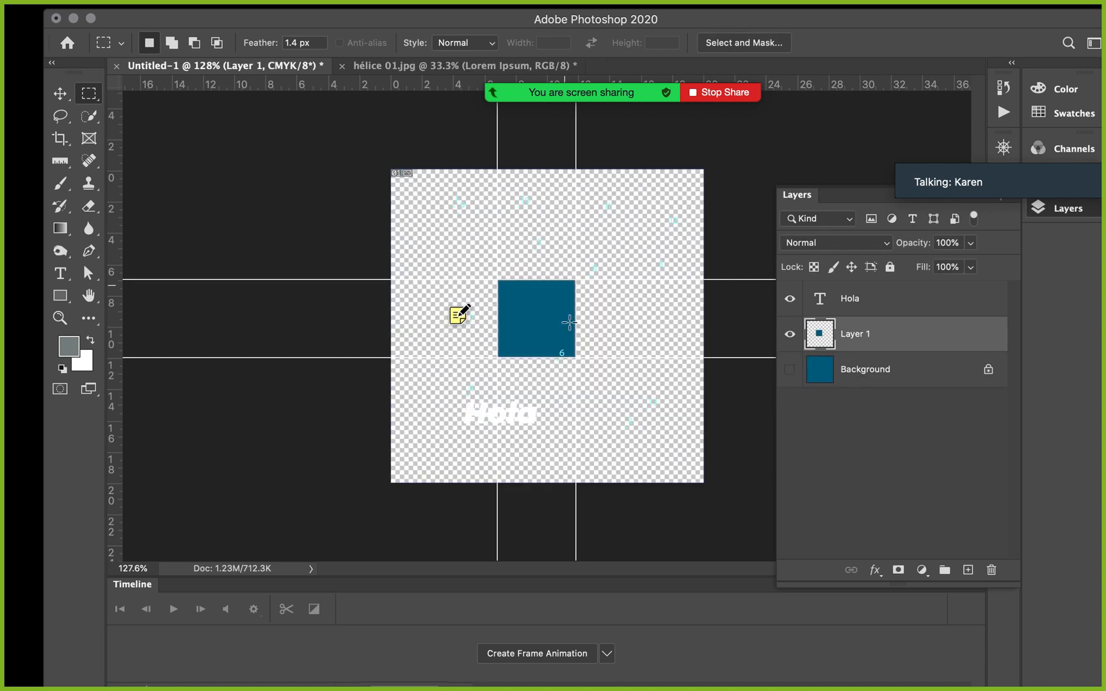
key(v)
mouse_move(549, 319)
mouse_down()
mouse_move(661, 195)
mouse_move(548, 320)
mouse_up()
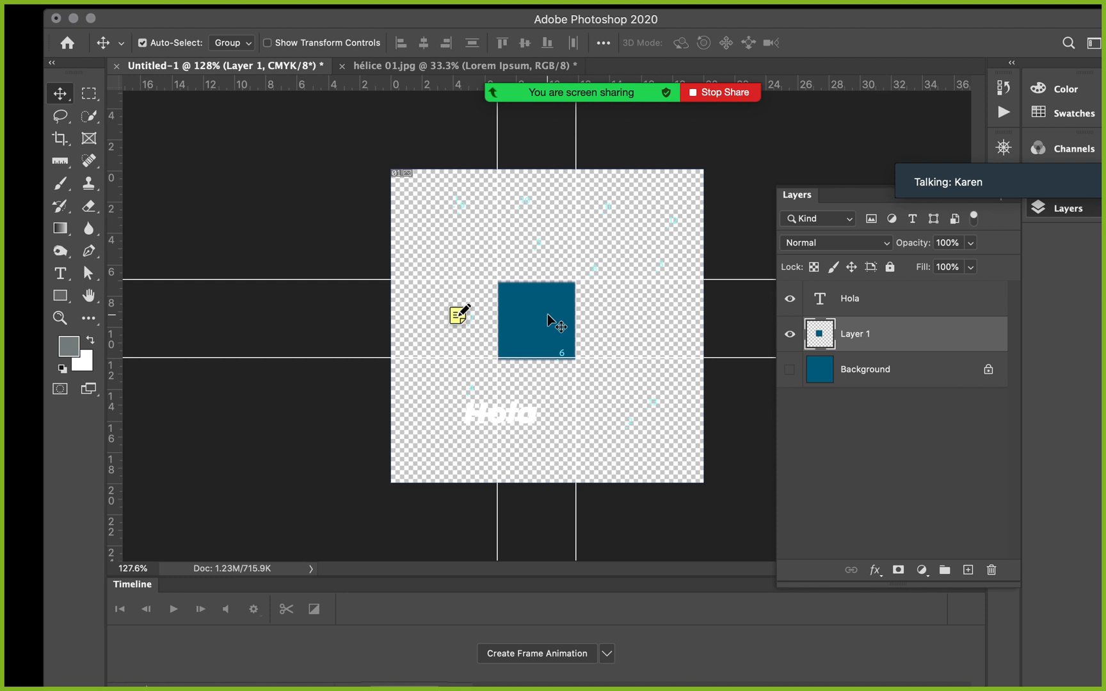
mouse_move(548, 317)
mouse_down()
mouse_move(554, 256)
mouse_move(635, 208)
mouse_move(470, 259)
mouse_move(493, 265)
mouse_move(538, 325)
mouse_up()
click(616, 247)
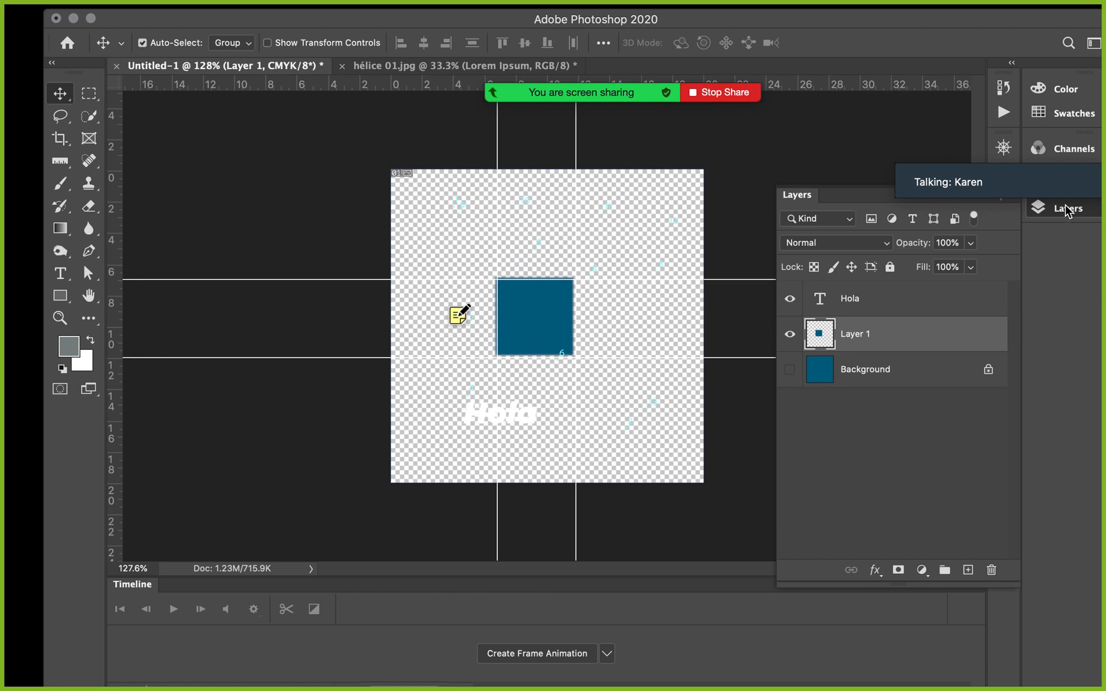
click(789, 369)
- Duplicate Layer 1 and deselect all layers
key(super)
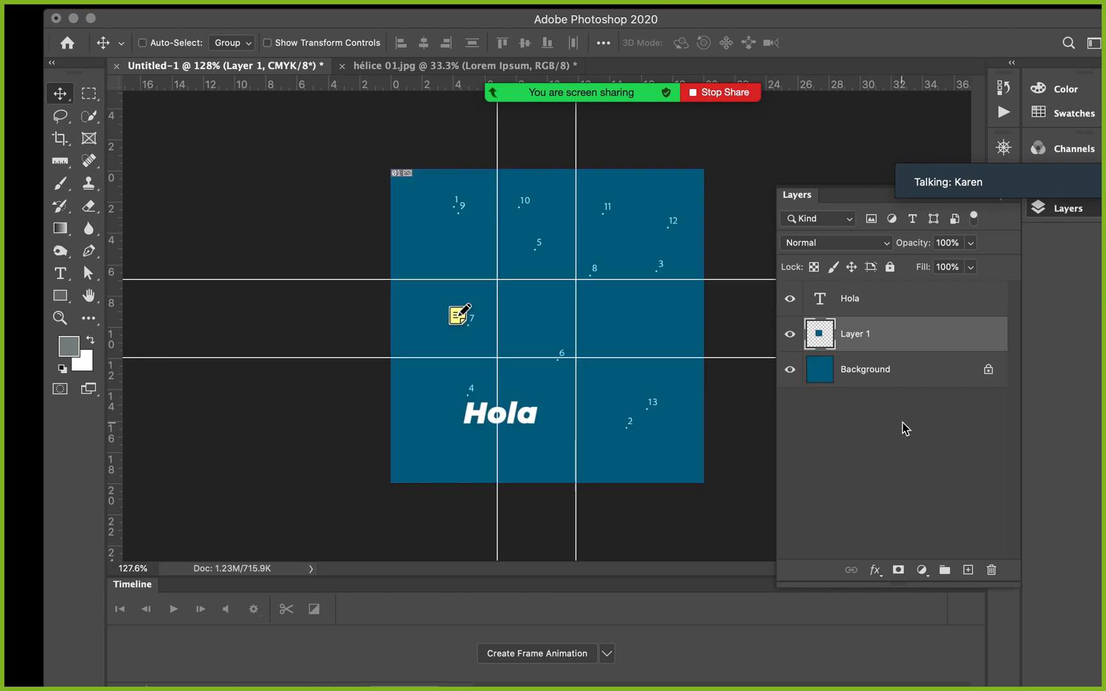
key(super+j)
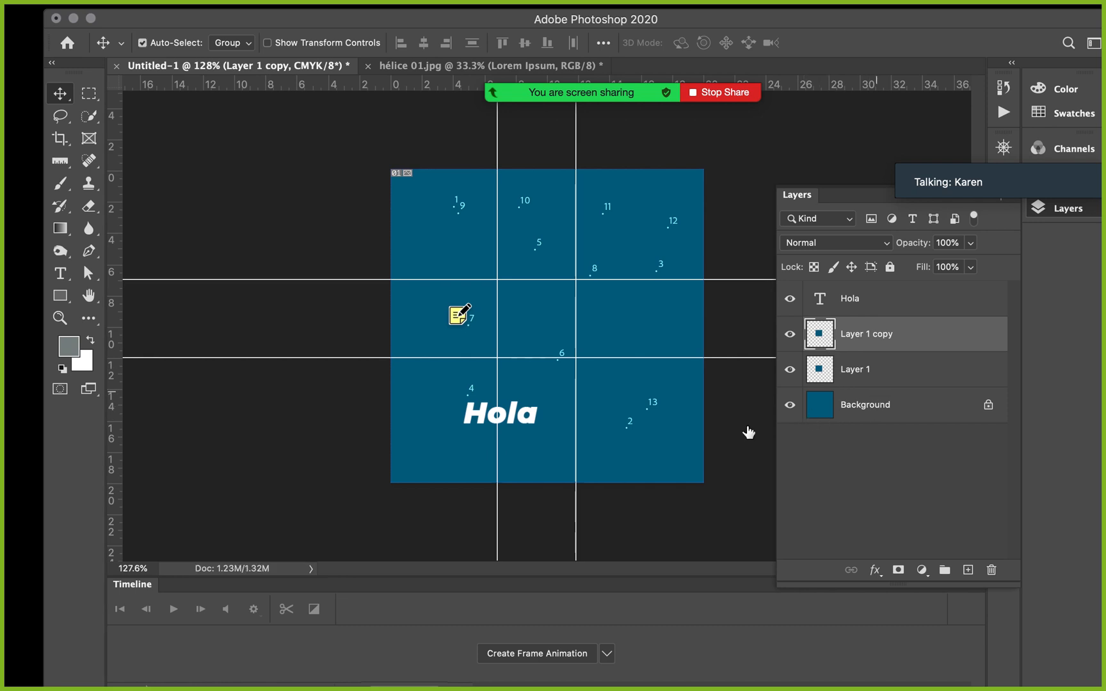
click(611, 382)
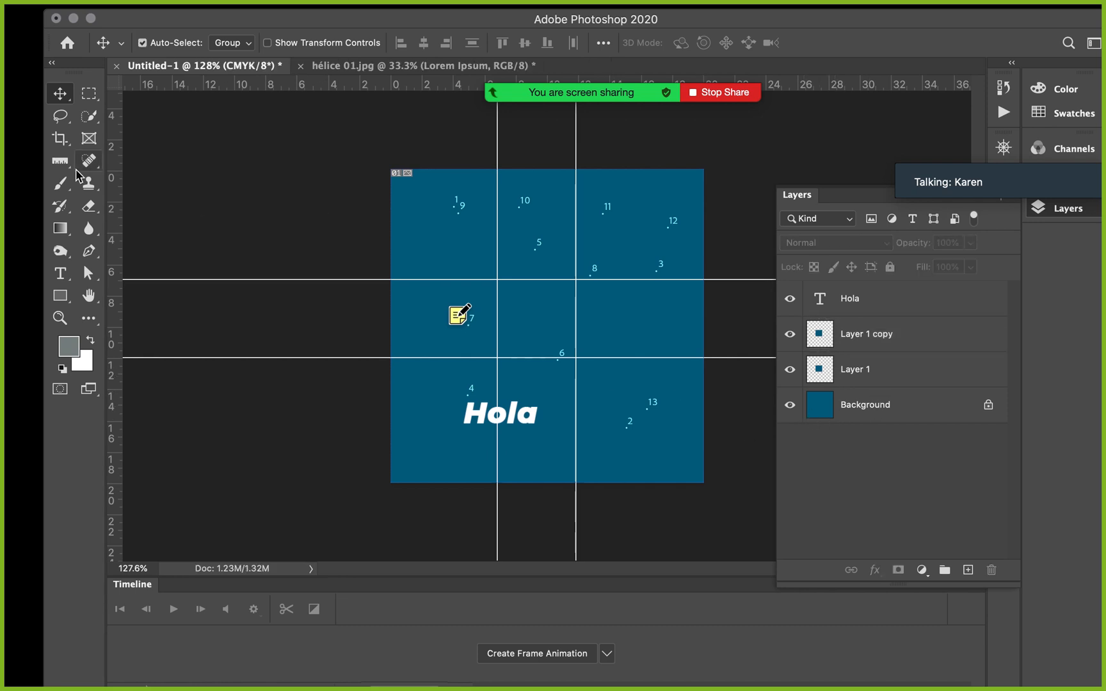
- Set the ruler's tool group back to the Eyedropper and activate the Spot Healing Brush tool
drag(61, 162, 128, 152)
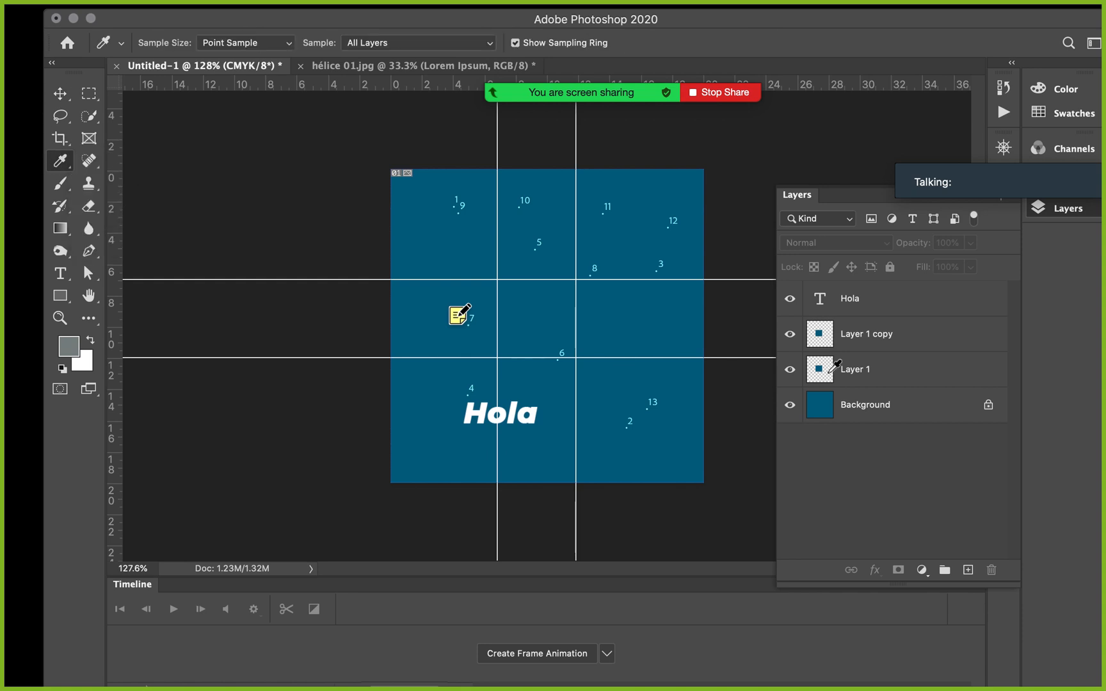
drag(94, 168, 94, 168)
click(88, 163)
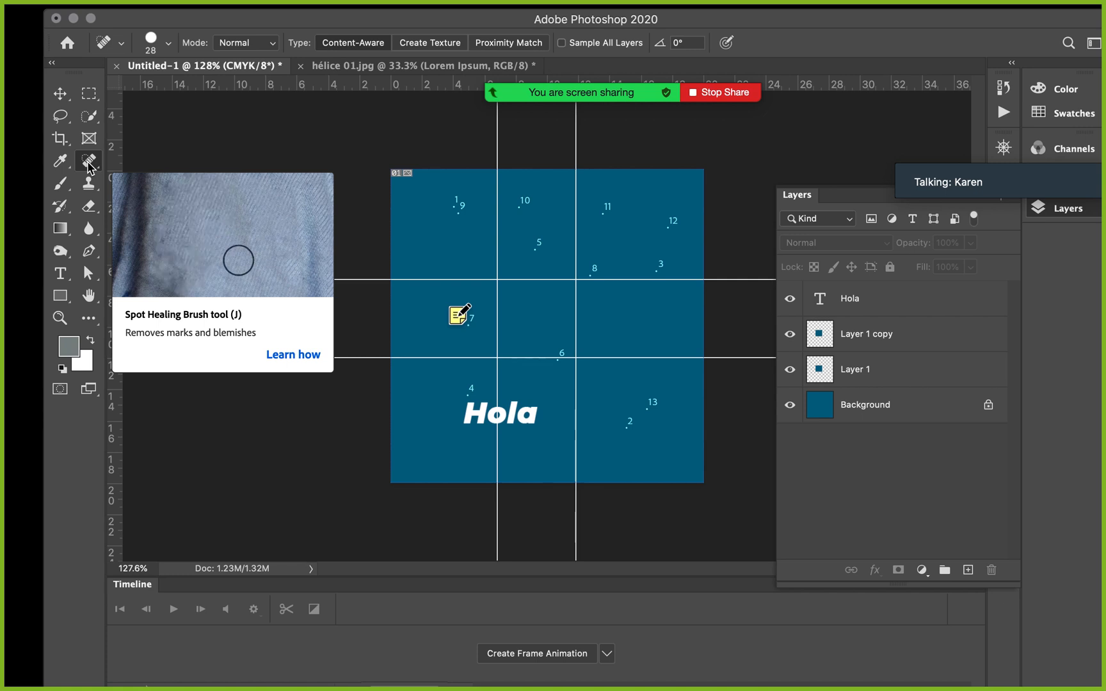
- Switch to the Clase 4 material folder and open 911823a.jpg in Adobe Photoshop 2020, accepting the profile prompt
key(super+Tab)
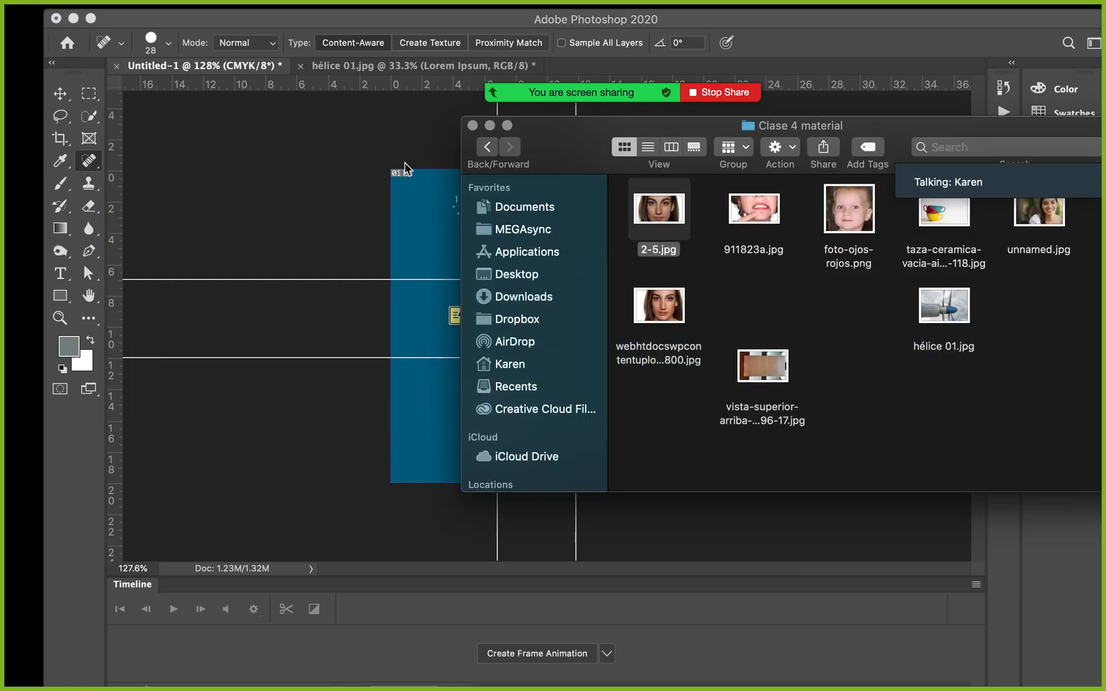
click(883, 128)
drag(883, 128, 647, 179)
click(525, 282)
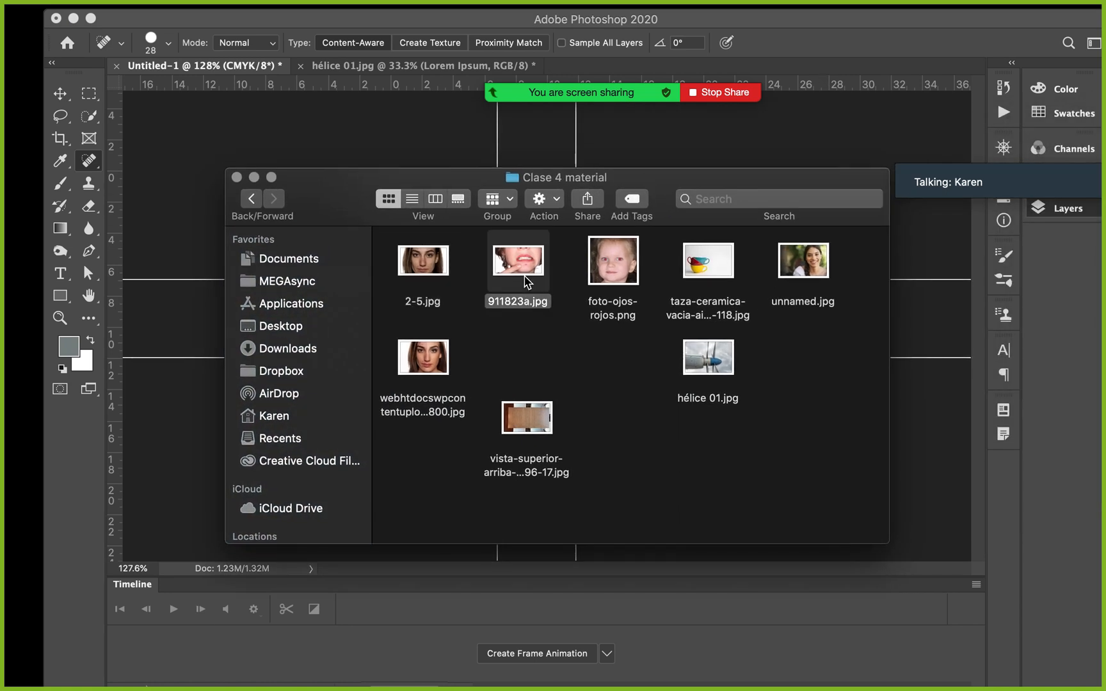
right_click(525, 281)
mouse_move(592, 300)
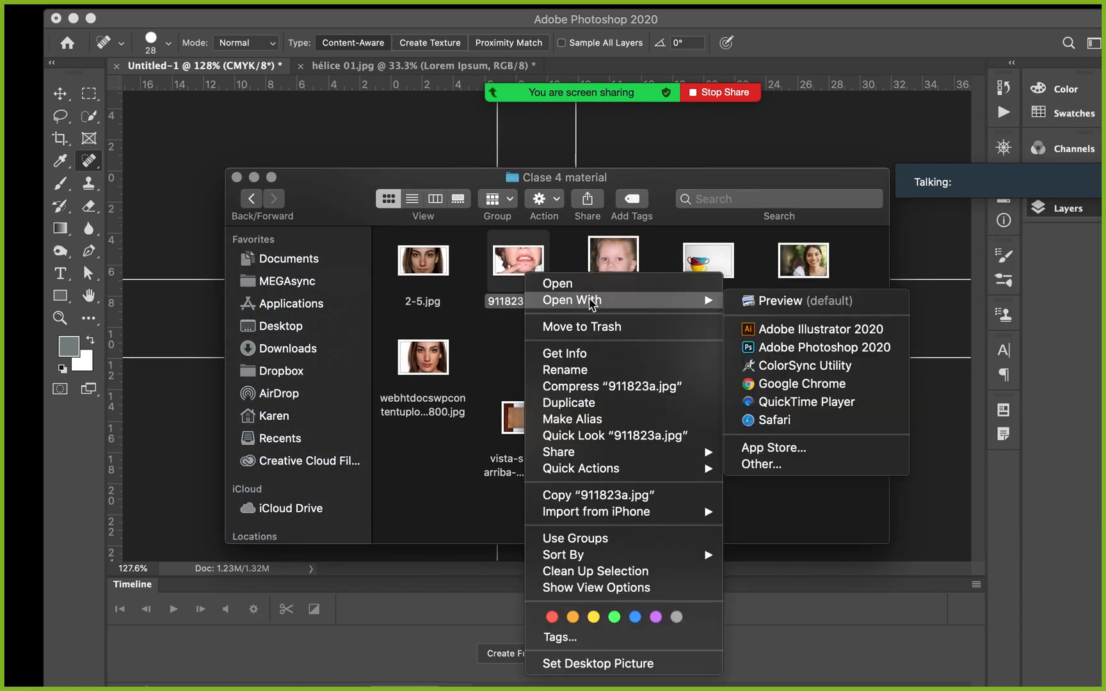
click(776, 351)
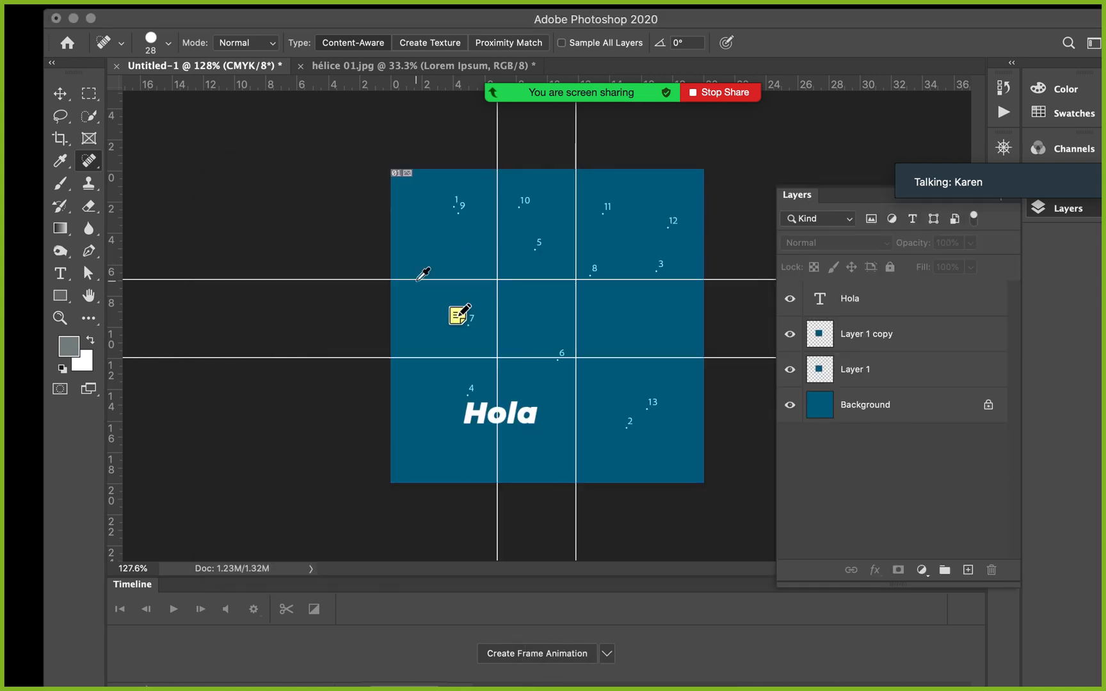
click(719, 348)
- Activate the Spot Healing Brush, duplicate the Background to a new layer, and collapse the Layers panel
key(j)
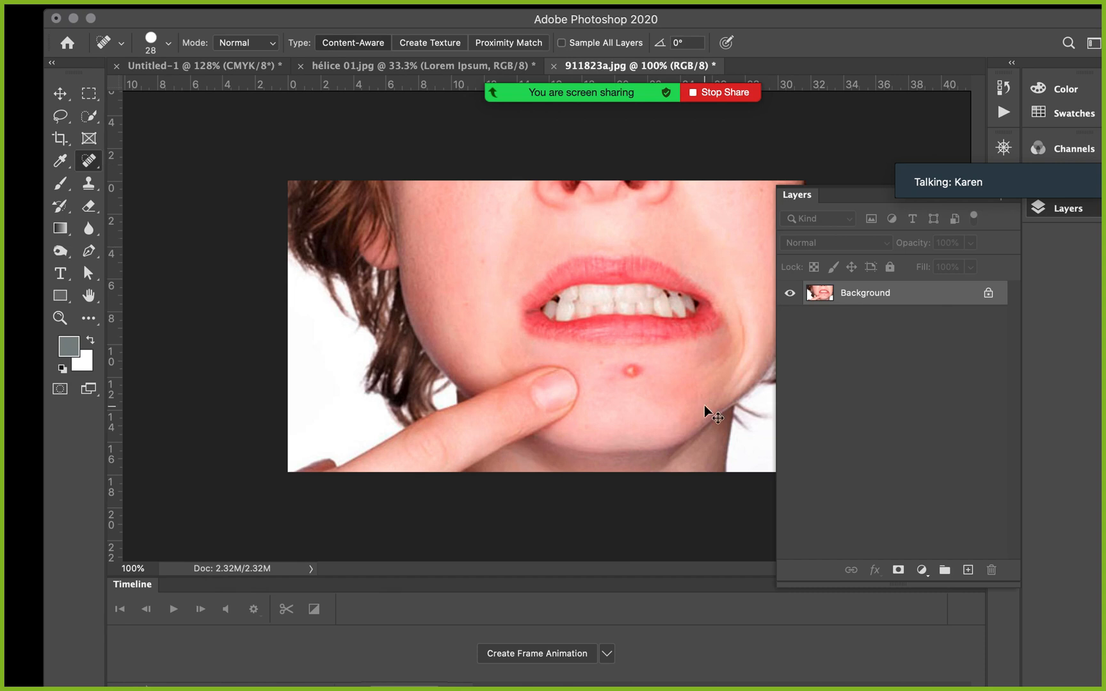
key(super+j)
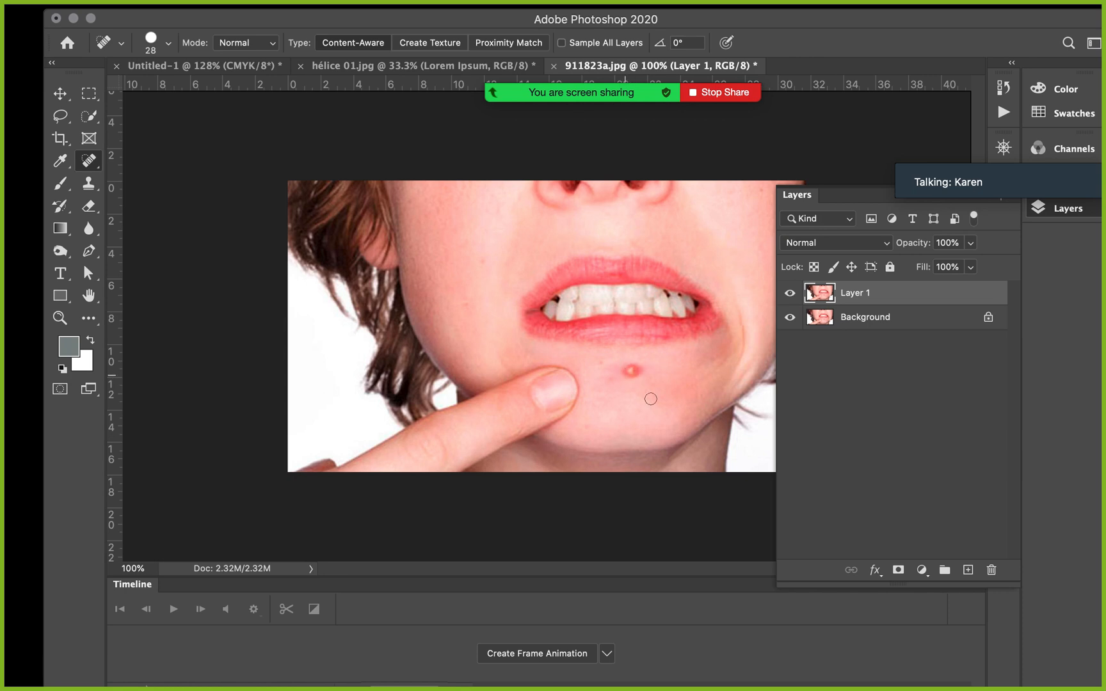
drag(845, 20, 802, 16)
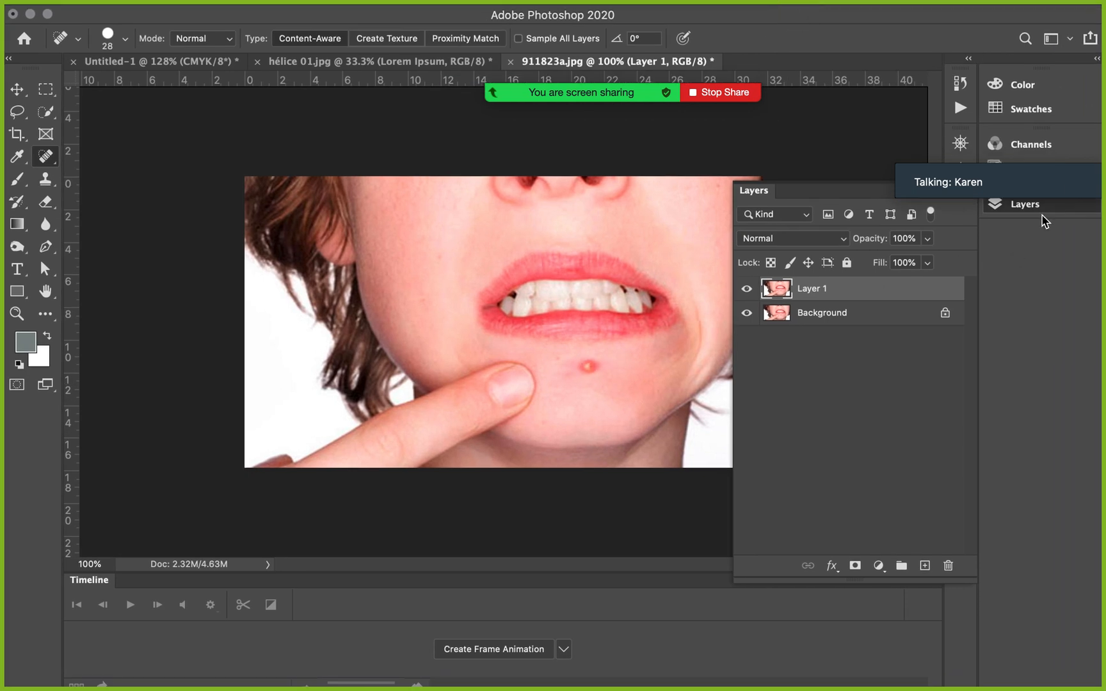
click(1050, 210)
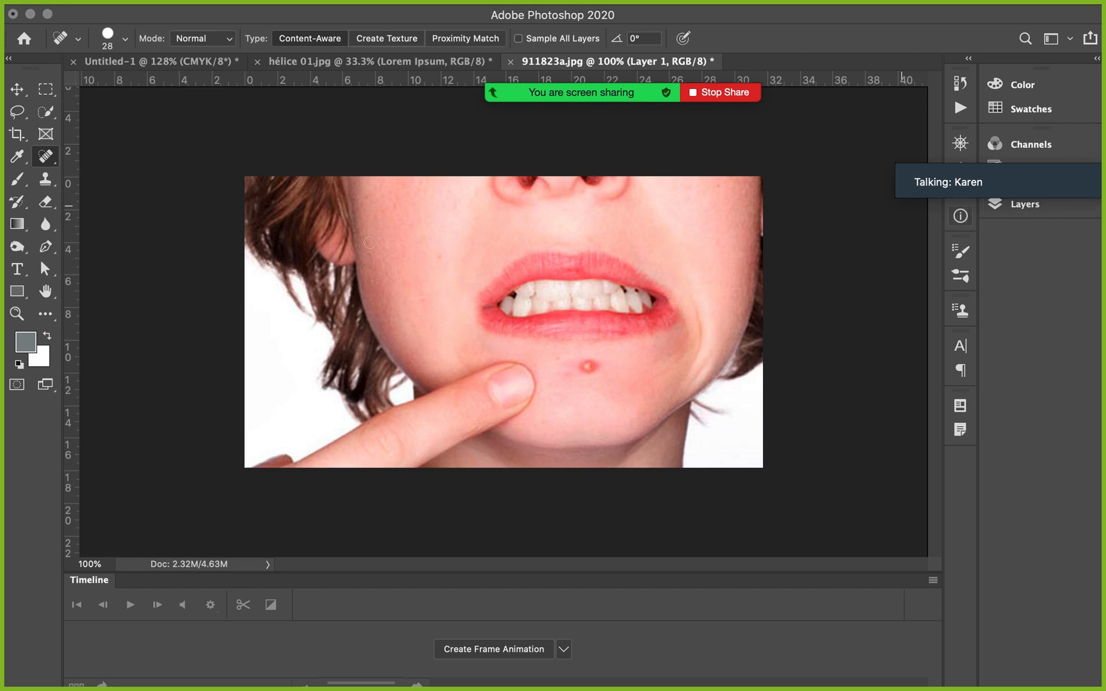
- Remove the red pimple on the chin with the Spot Healing Brush
click(48, 160)
click(82, 156)
drag(593, 365, 585, 366)
drag(554, 362, 557, 360)
- Switch to the Clase 4 material folder and preview 2-5.jpg and the half-retouched portrait of the same woman
key(super+Tab)
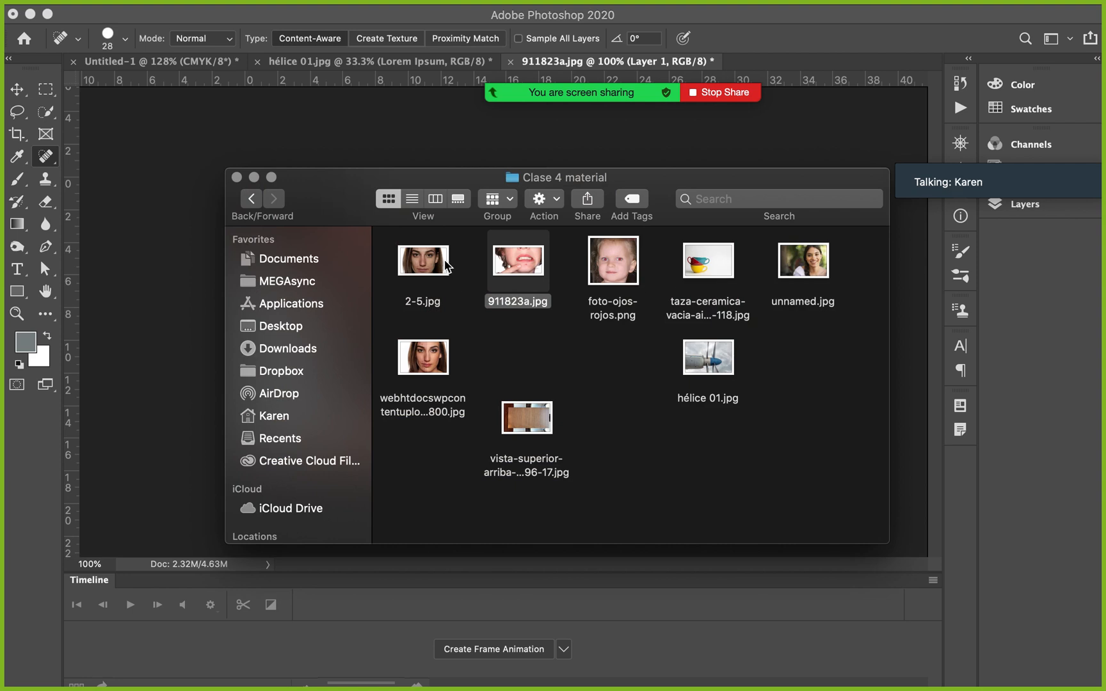
click(440, 356)
click(432, 276)
key(space)
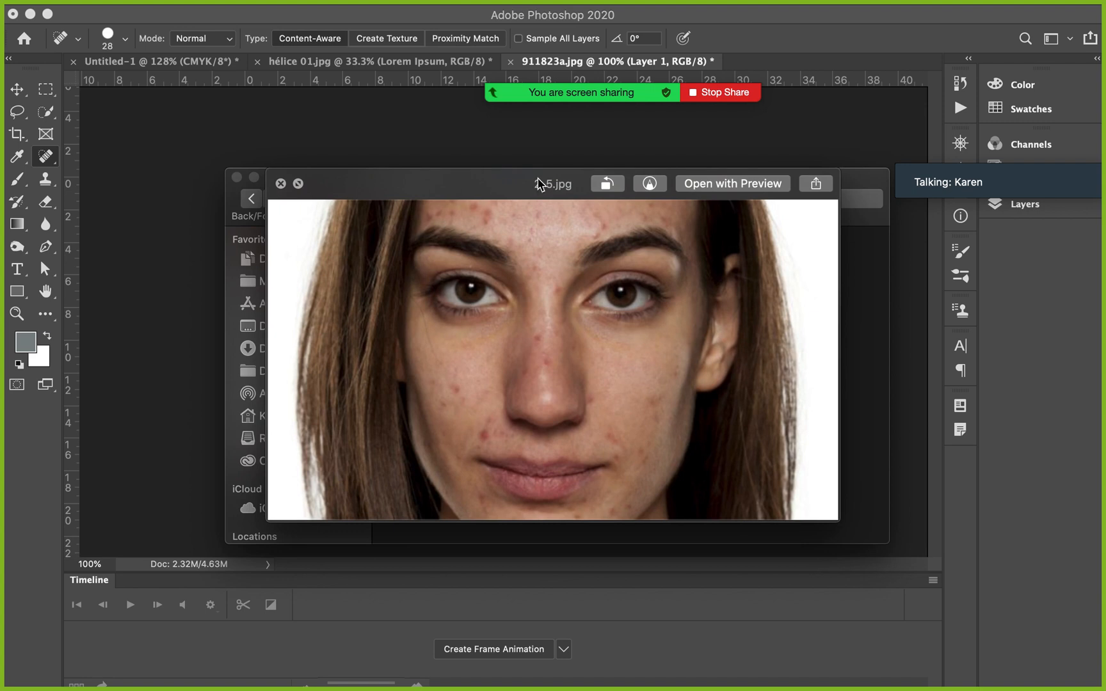
key(space)
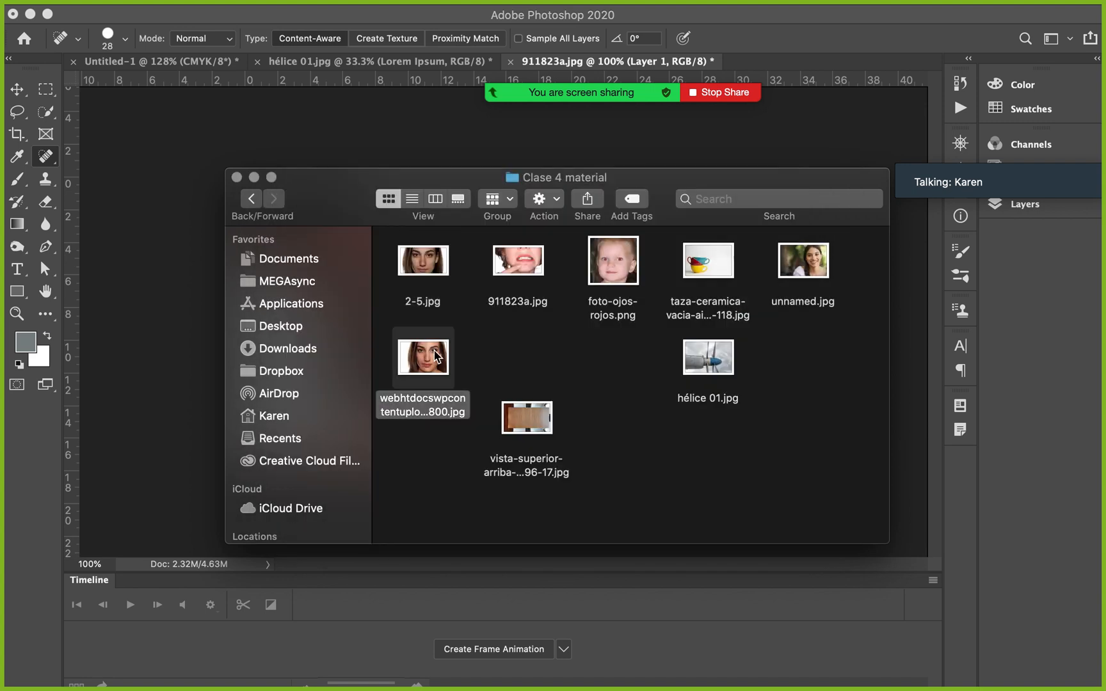
click(427, 357)
key(space)
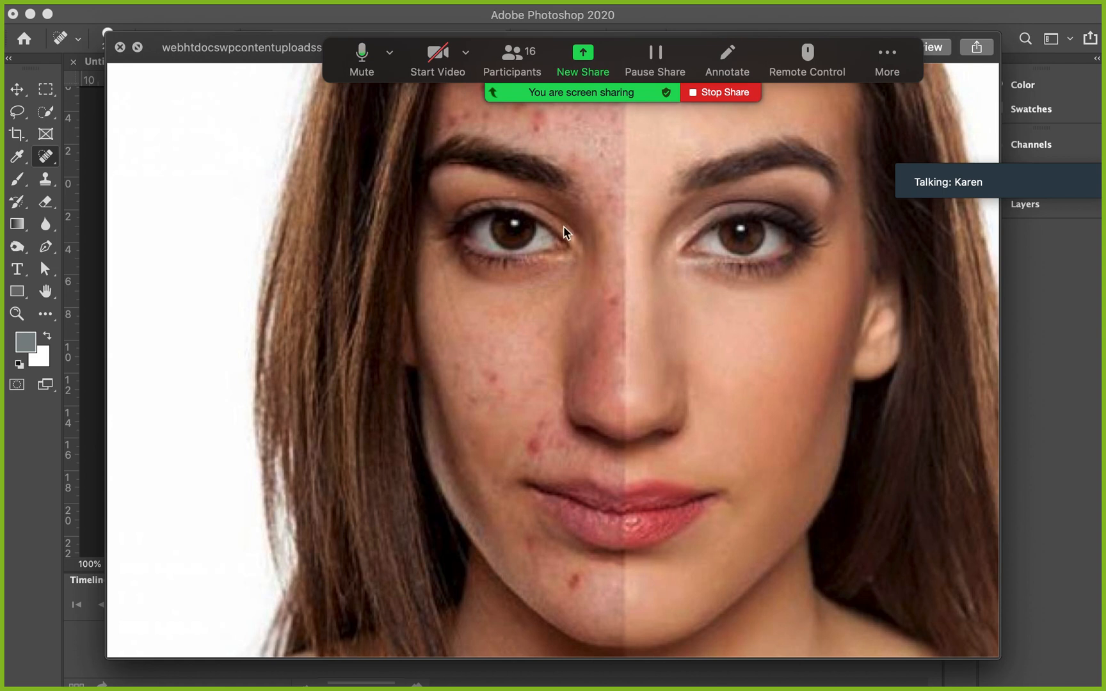
key(space)
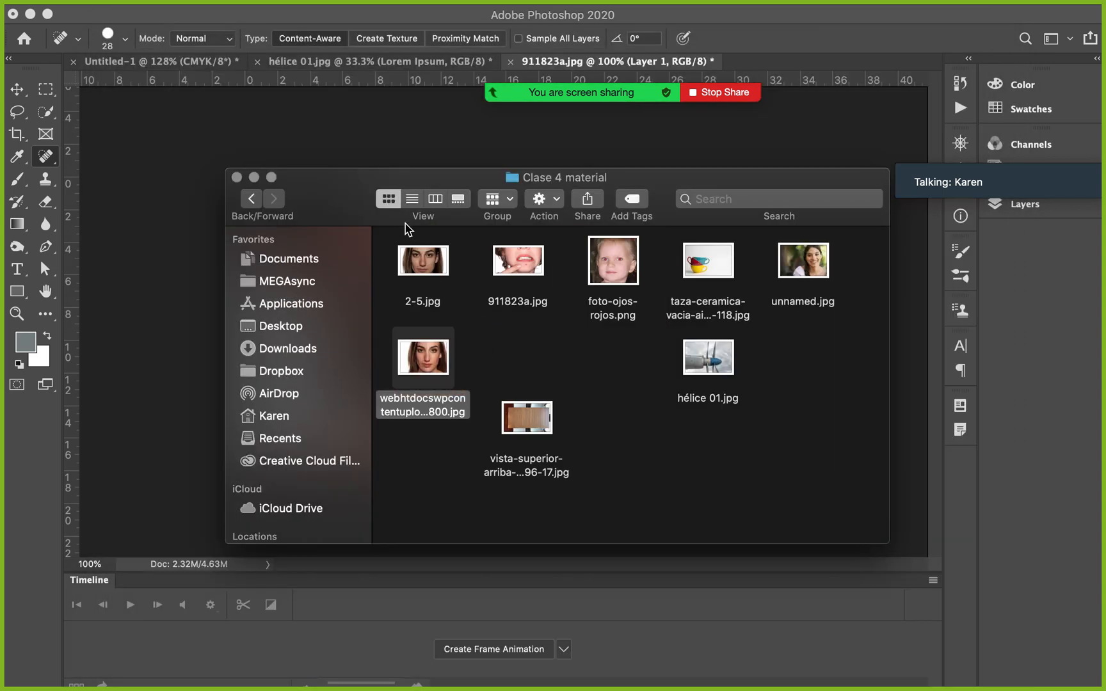
- Open 2-5.jpg in Adobe Photoshop 2020 with working RGB Adobe RGB (1998) assigned, and activate the Spot Healing Brush
click(419, 275)
right_click(417, 274)
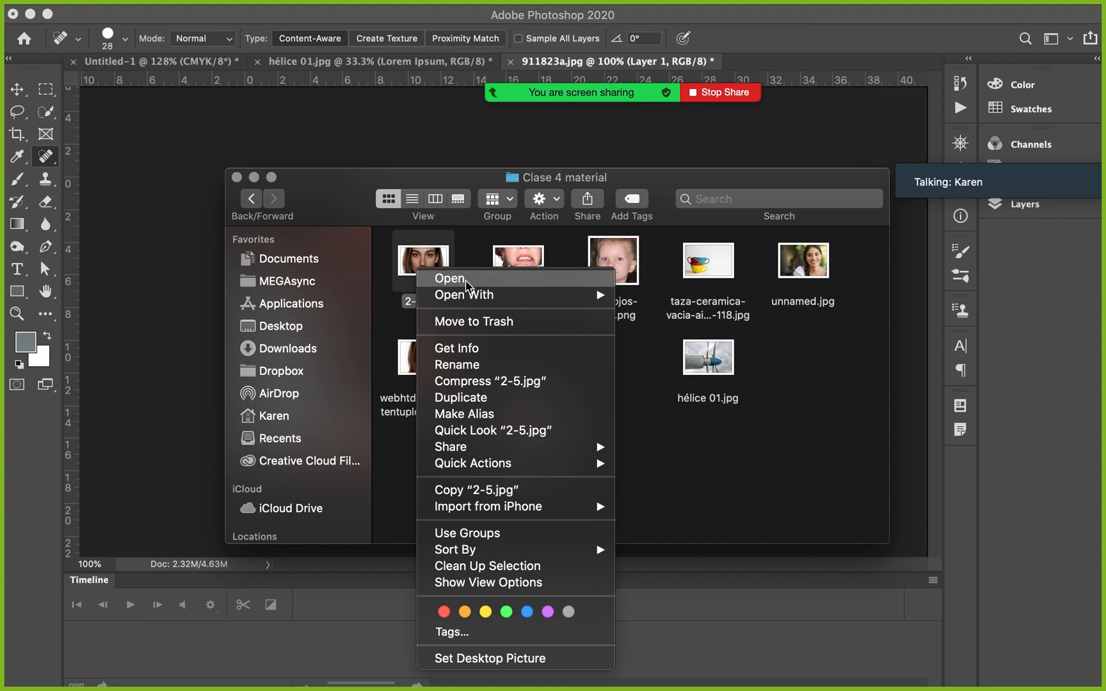
mouse_move(477, 295)
click(666, 347)
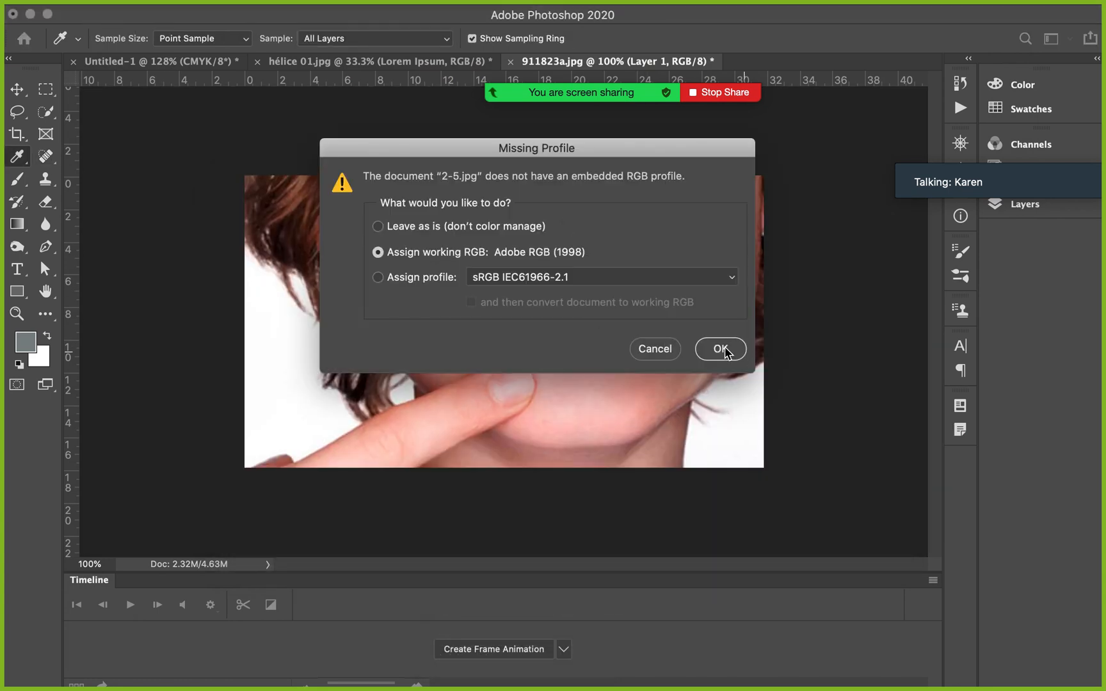
click(725, 349)
key(j)
scroll(494, 350, up, 5)
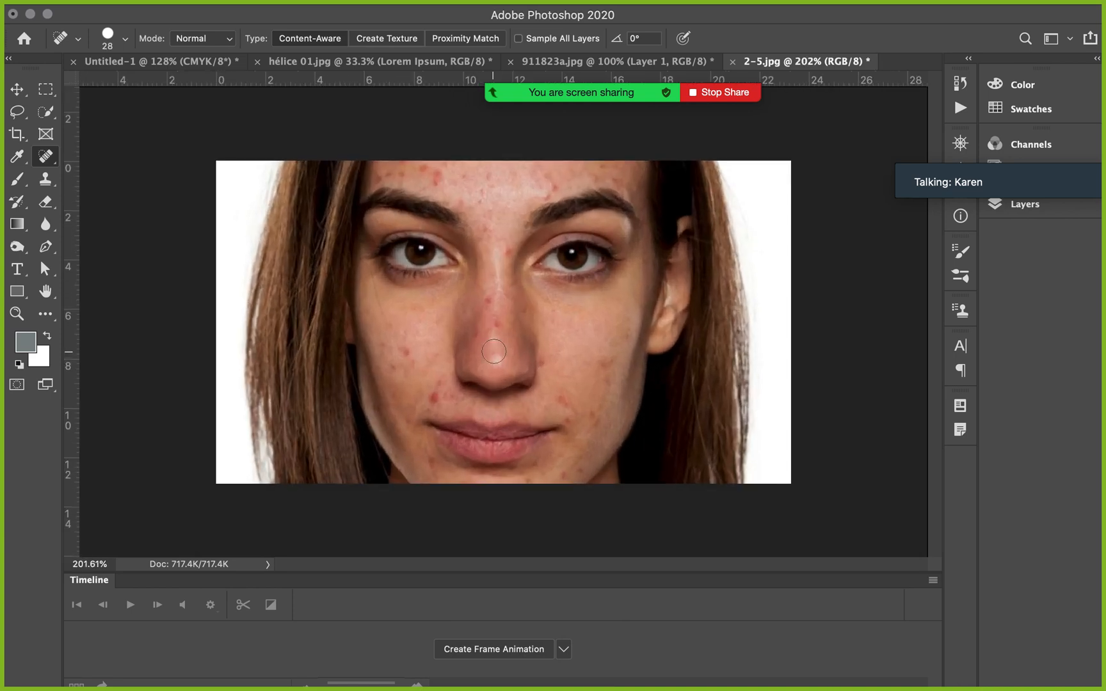
- Heal blemishes on the woman's cheek, beside the corner of her mouth and next to her nose
click(407, 354)
right_click(435, 396)
click(433, 397)
click(474, 331)
- Enlarge the healing brush to 310 px
right_click(488, 225)
click(570, 254)
drag(618, 259, 650, 259)
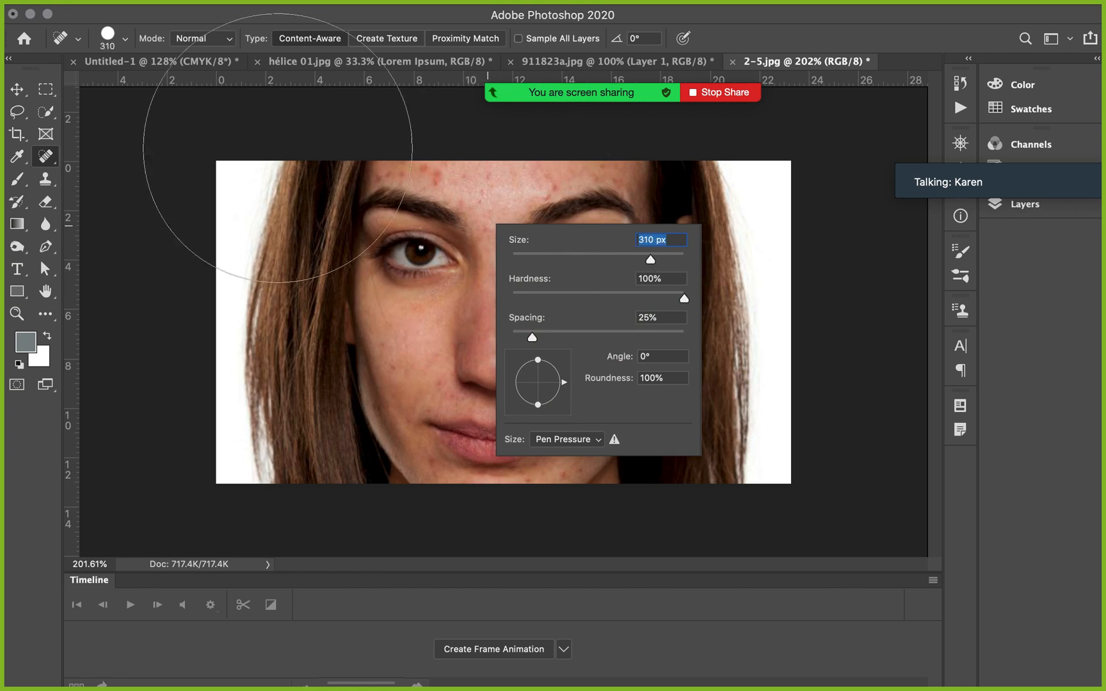
click(126, 41)
- Set the healing brush size to 55 px and its hardness to 3%
click(127, 42)
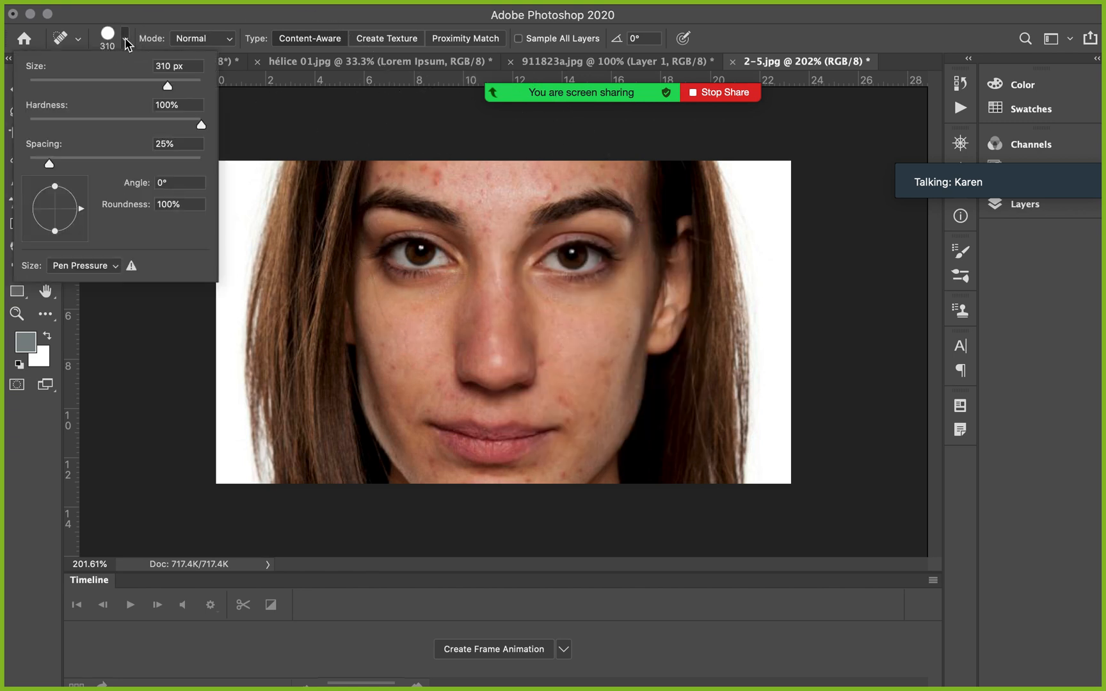
drag(83, 85, 78, 85)
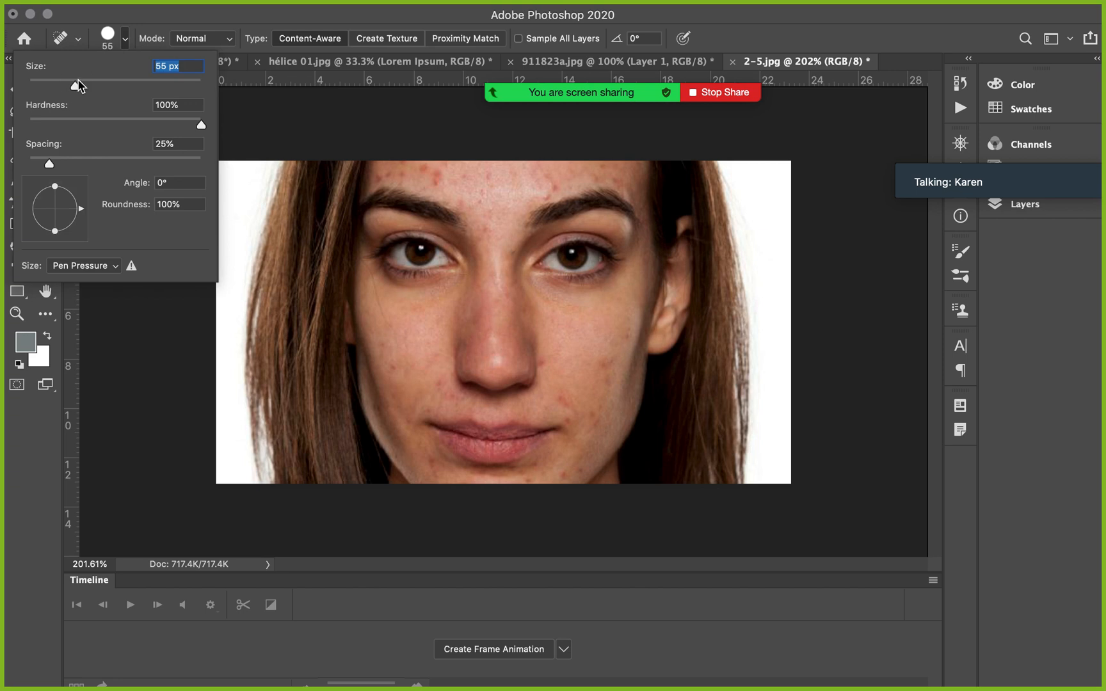
click(501, 198)
right_click(505, 199)
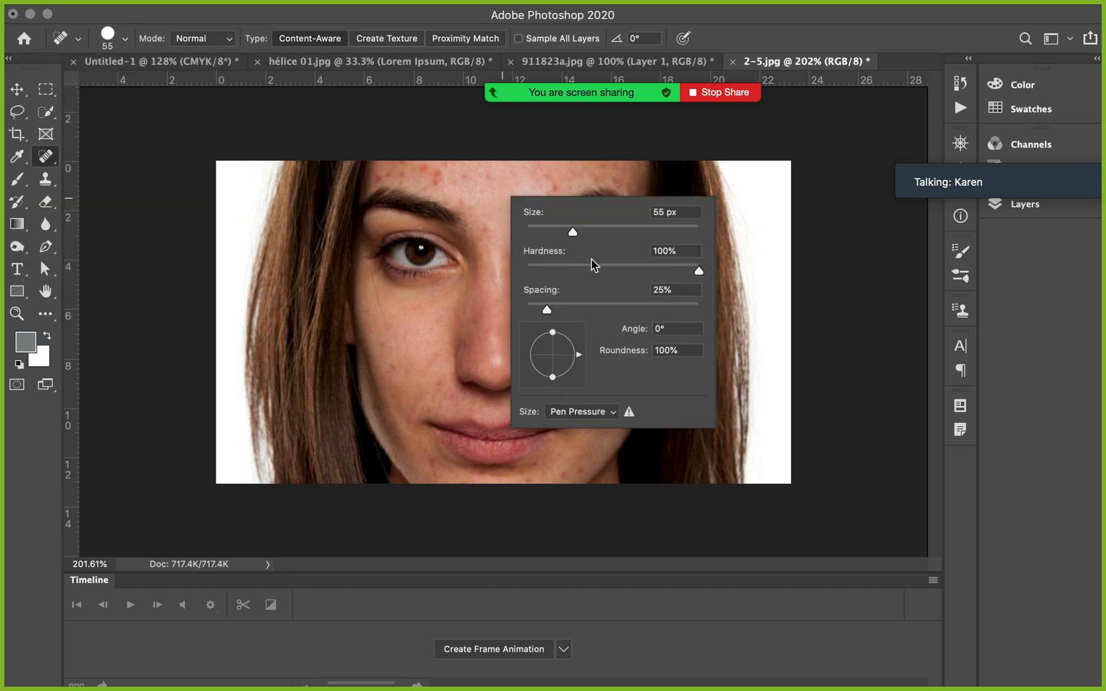
mouse_move(699, 271)
mouse_down()
mouse_move(599, 285)
mouse_move(531, 271)
mouse_up()
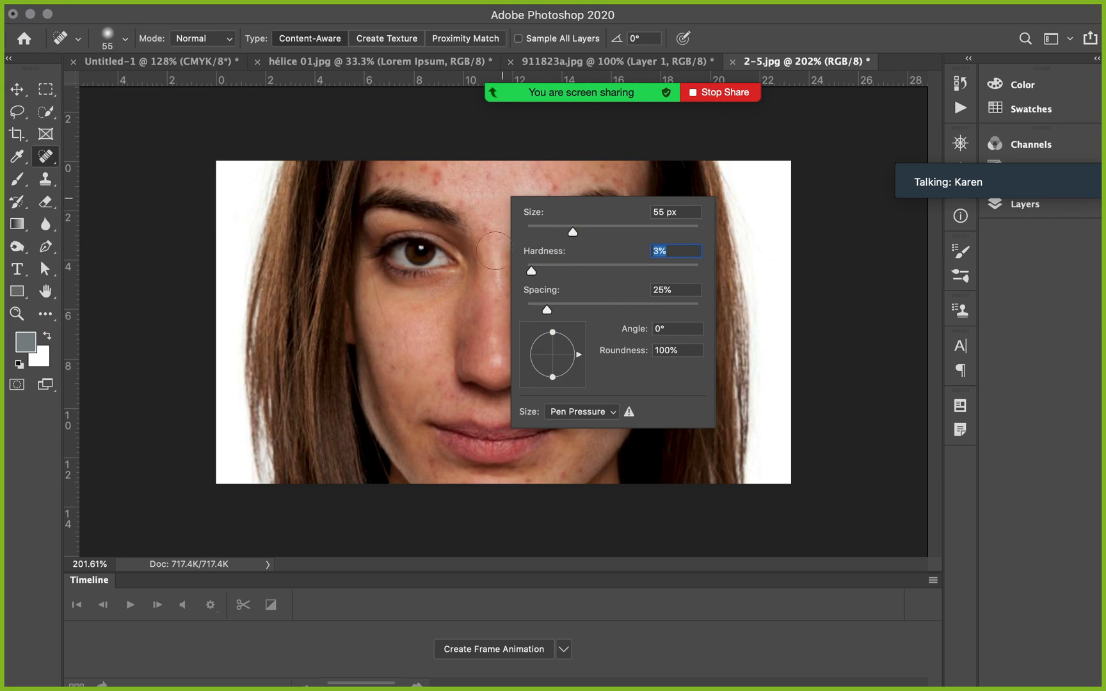
- Heal the cluster of red blemishes on the forehead above the eyebrow near the longer hair side
click(439, 177)
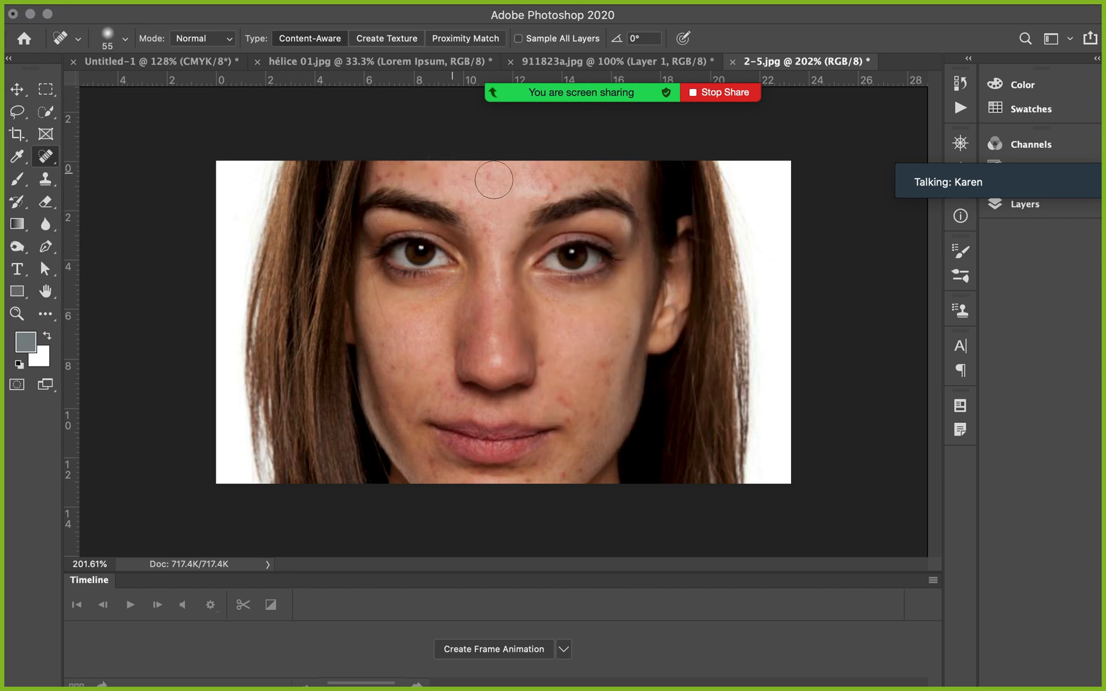
click(428, 168)
click(441, 171)
click(434, 184)
- Set the healing brush hardness to 98%
right_click(515, 198)
click(710, 275)
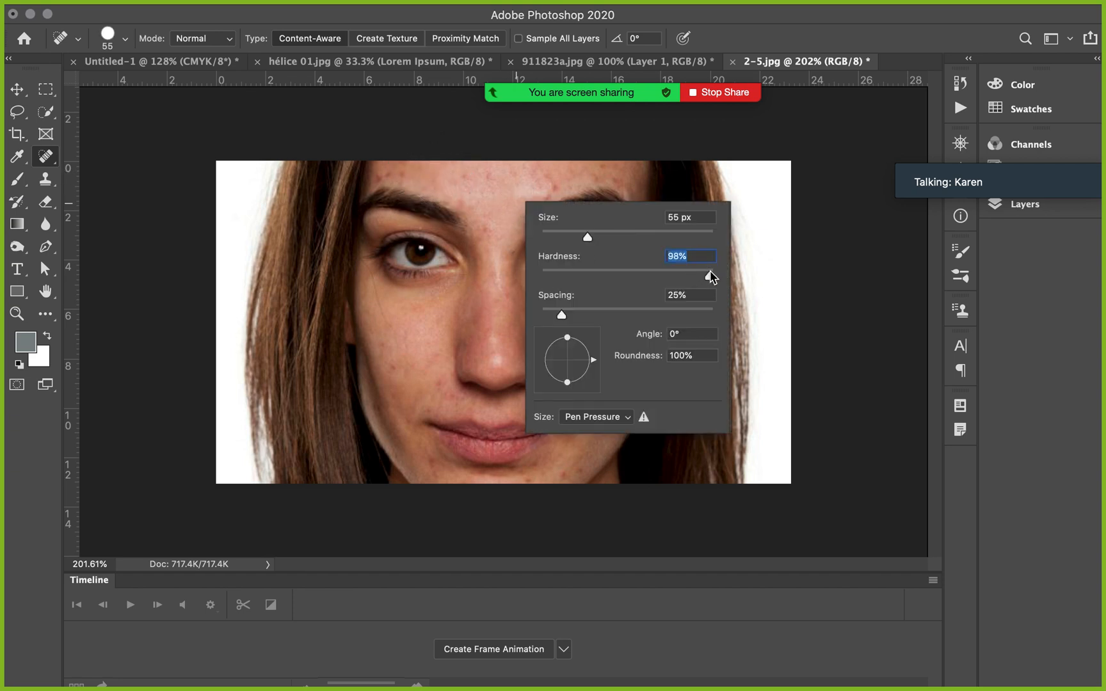
key(Return)
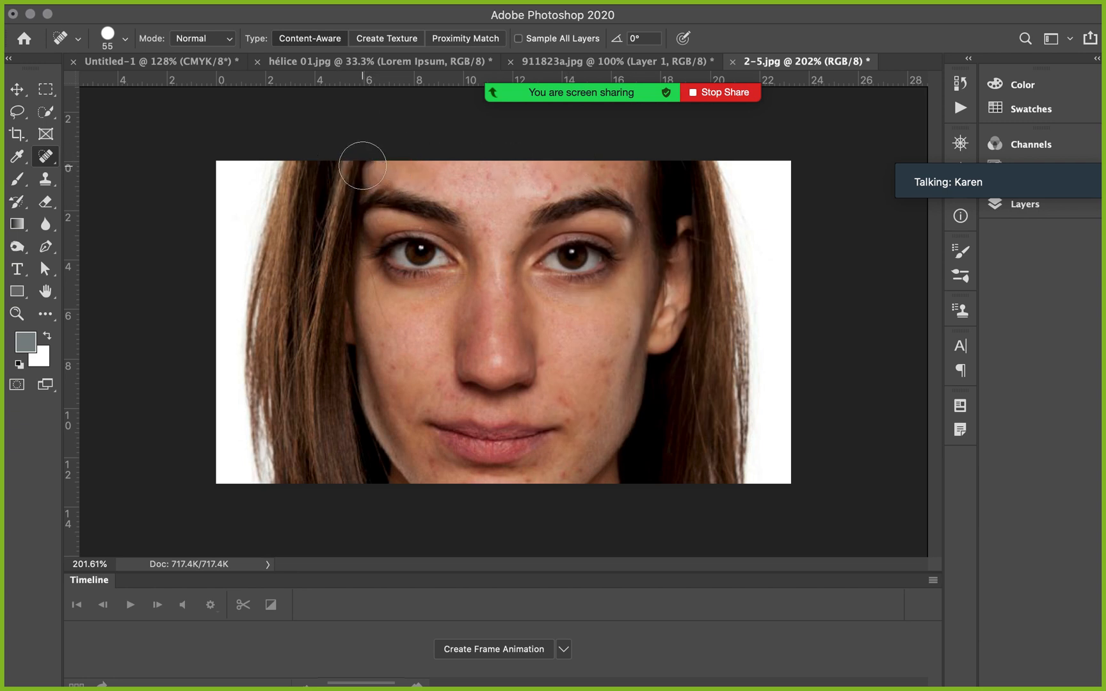
- Try the Spot Healing Brush along the border between hair and face, down to the jaw and below the mouth corner
click(346, 182)
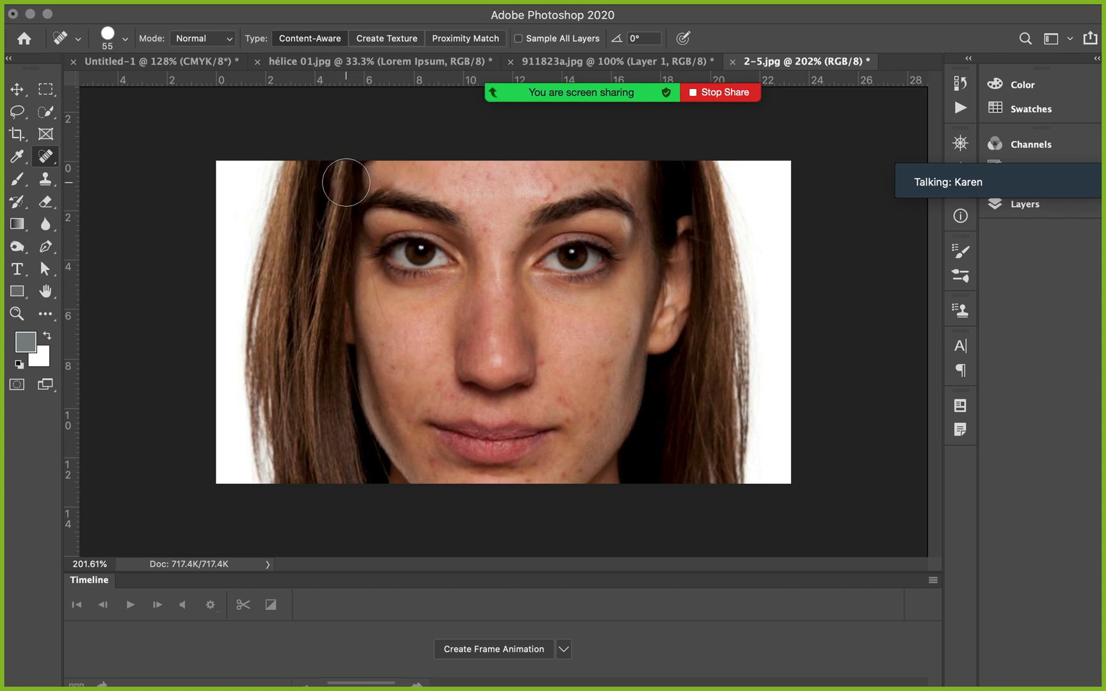
click(353, 165)
click(346, 231)
click(344, 262)
click(348, 304)
click(354, 344)
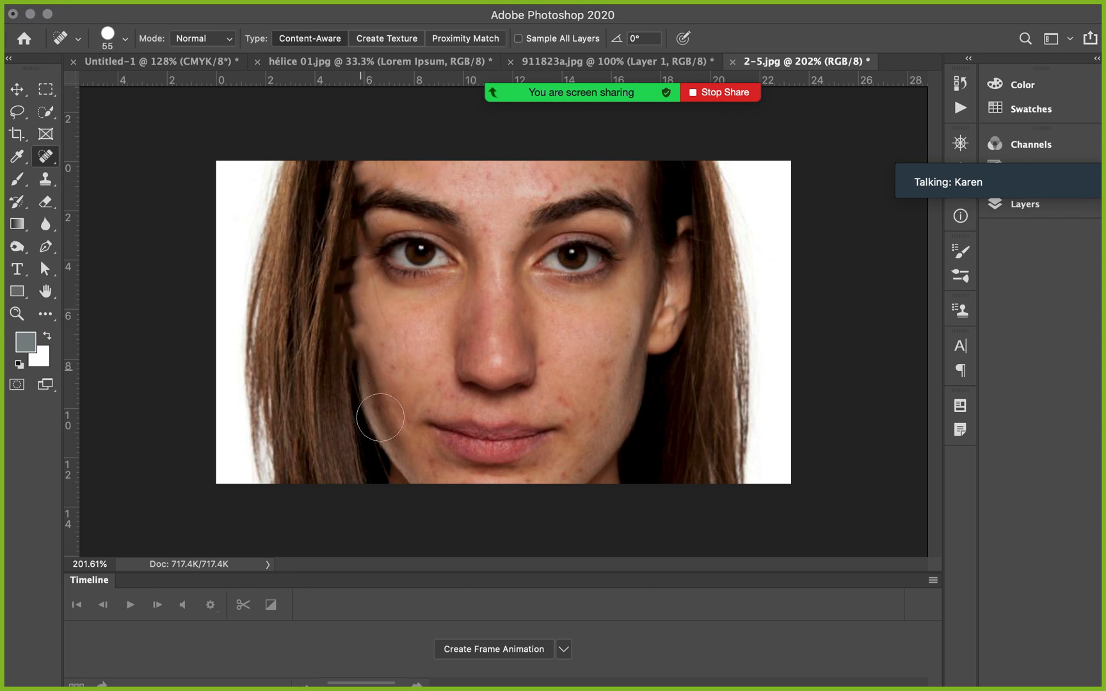
click(375, 385)
click(421, 450)
click(426, 464)
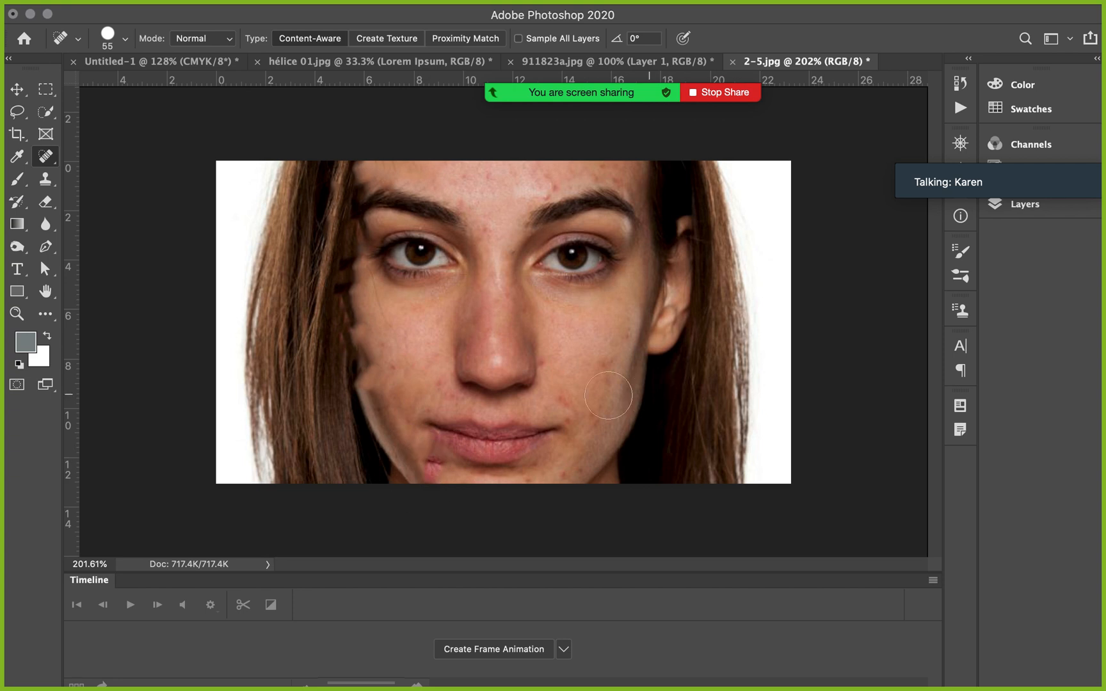
- Undo the healing strokes made along the hair, face edge and jaw
key(super+z)
key(super+z)
key(super+z)
key(super+z)
key(super+z)
key(super+z)
key(super+z)
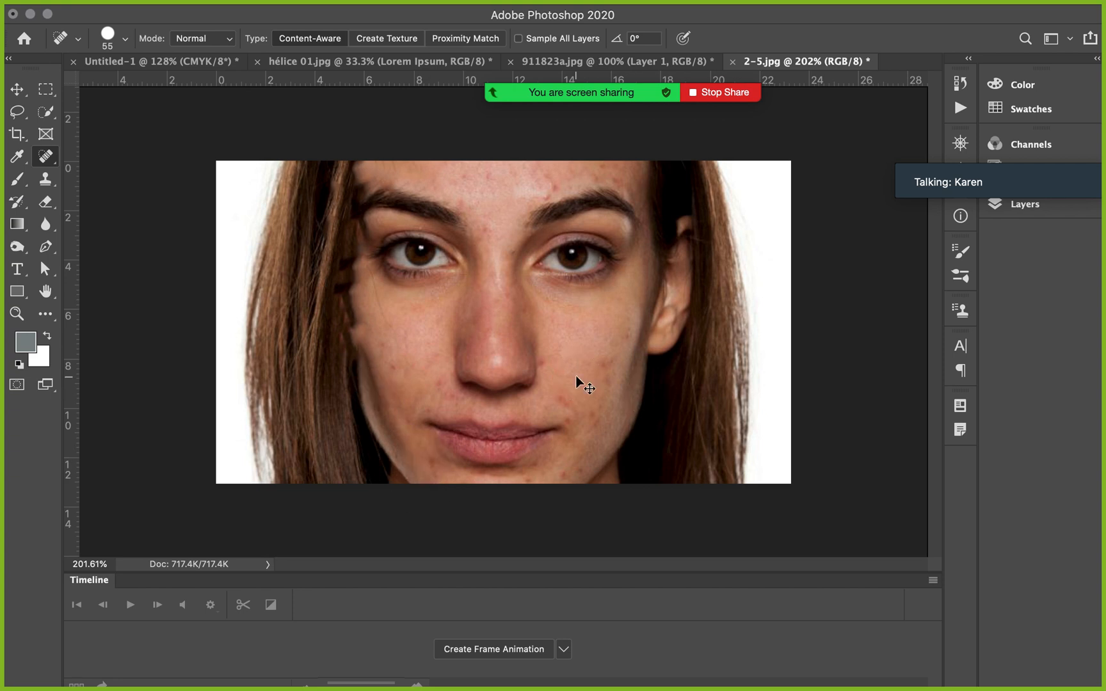
key(super+z)
key(super+z)
key(super+z)
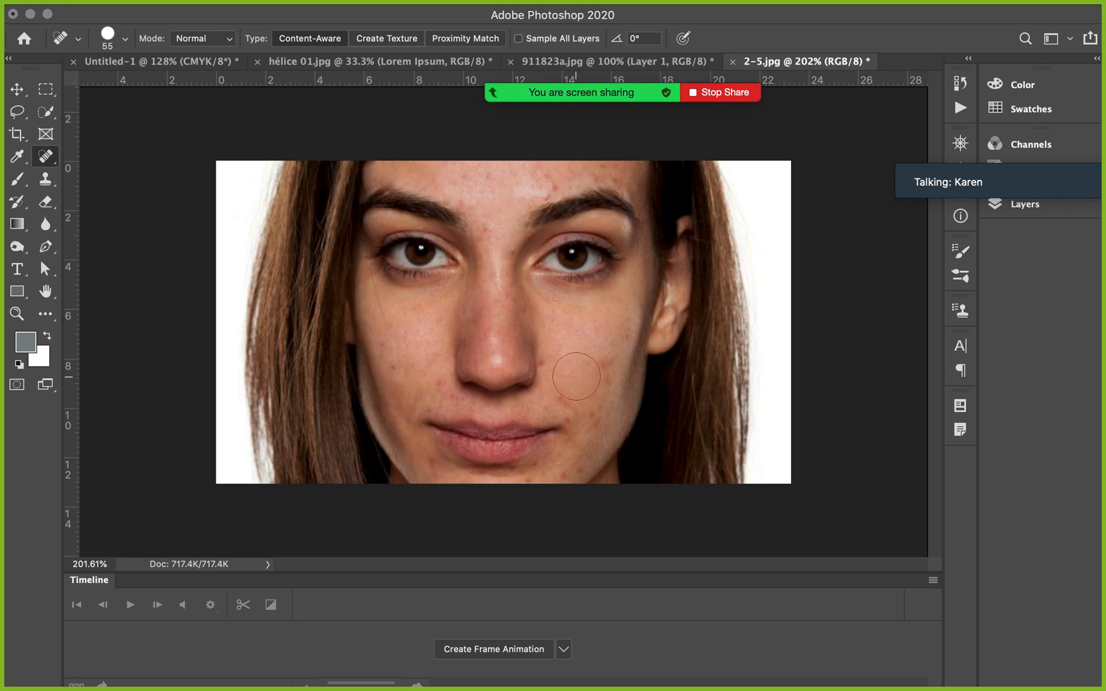
- Reactivate the Spot Healing Brush and set its size to 24 px and spacing to 98%
key(m)
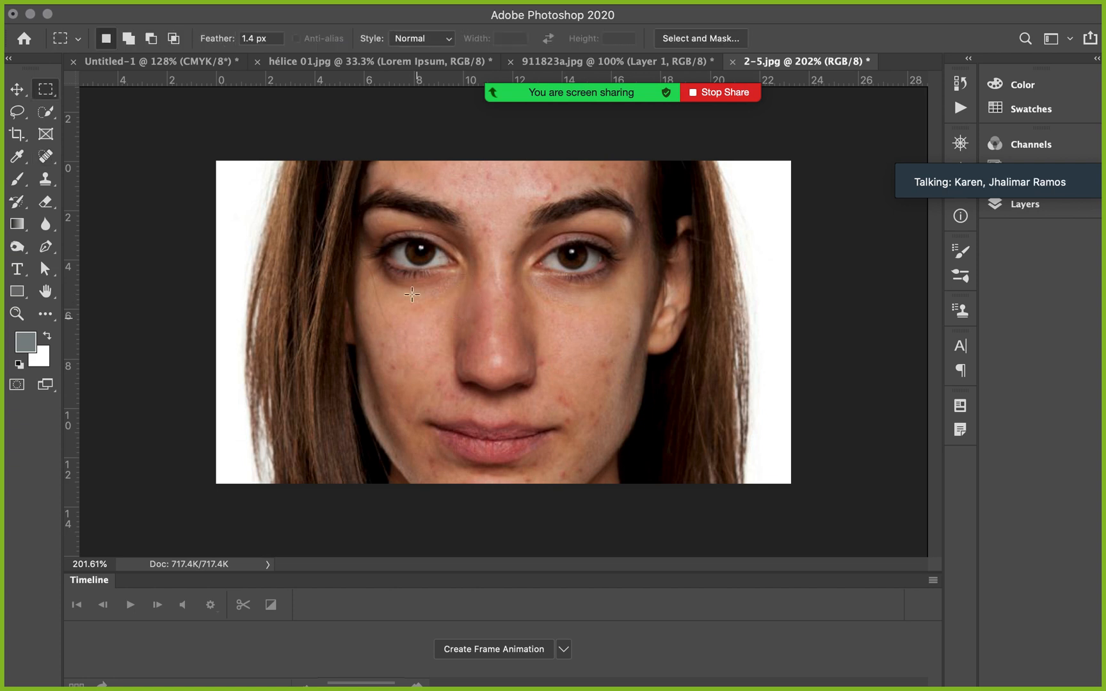
click(46, 157)
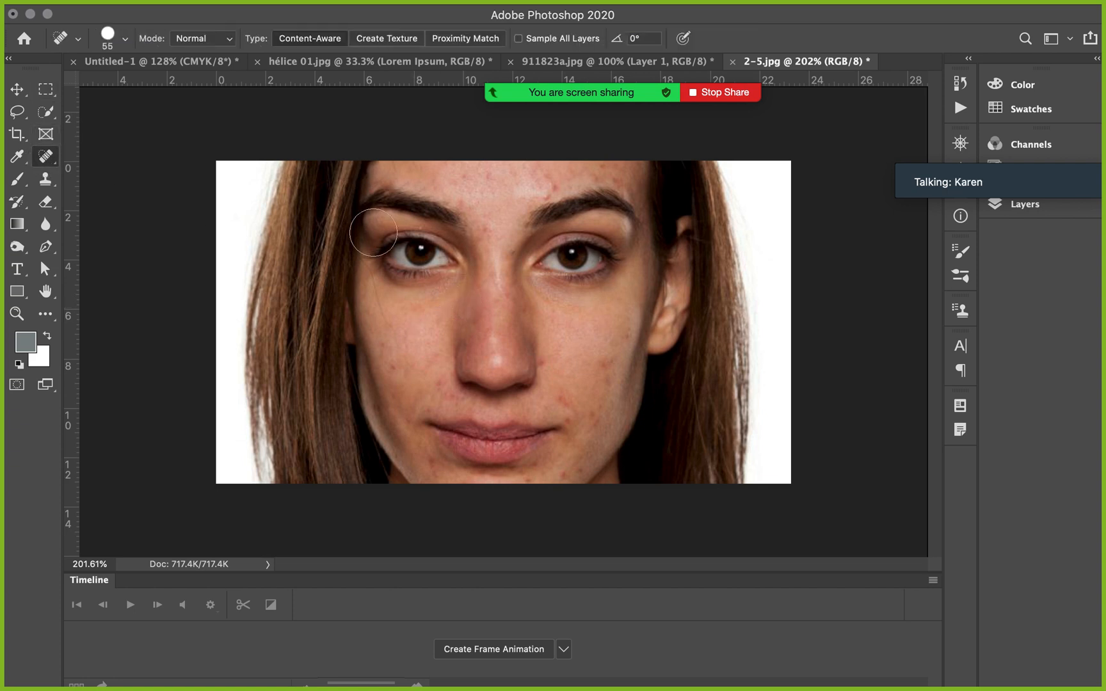
right_click(448, 321)
click(493, 351)
drag(499, 435, 522, 434)
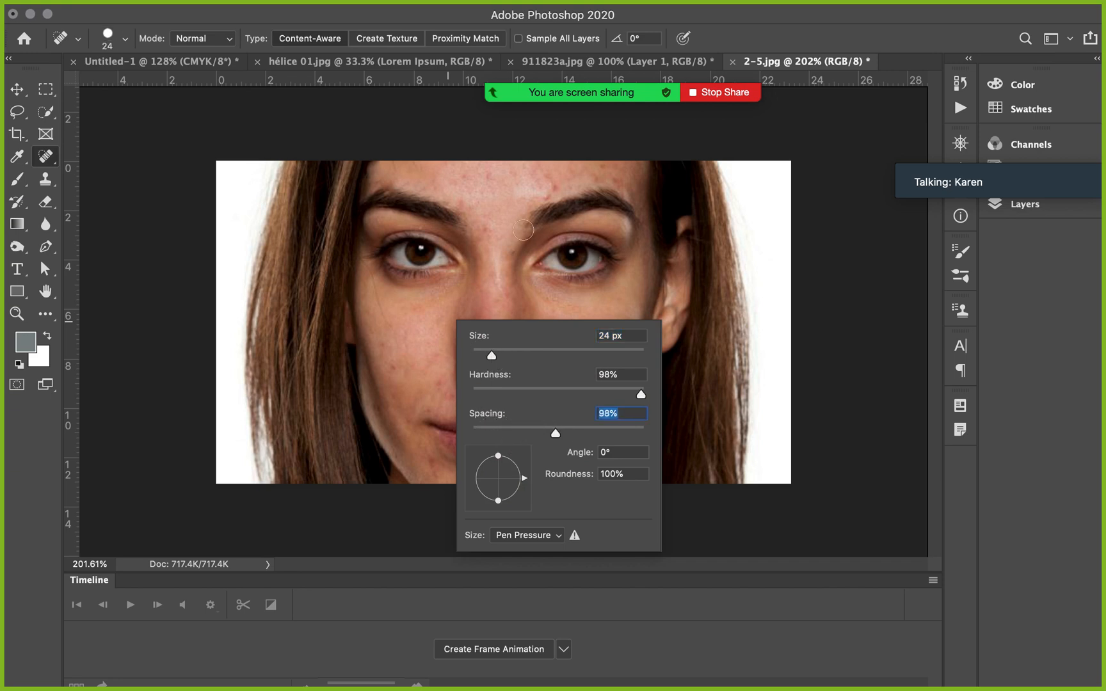
- Heal the forehead blemishes between the eyebrows and above the eyebrow on the ear side
mouse_move(494, 185)
mouse_down()
mouse_move(469, 187)
mouse_move(484, 184)
mouse_up()
click(462, 196)
click(564, 191)
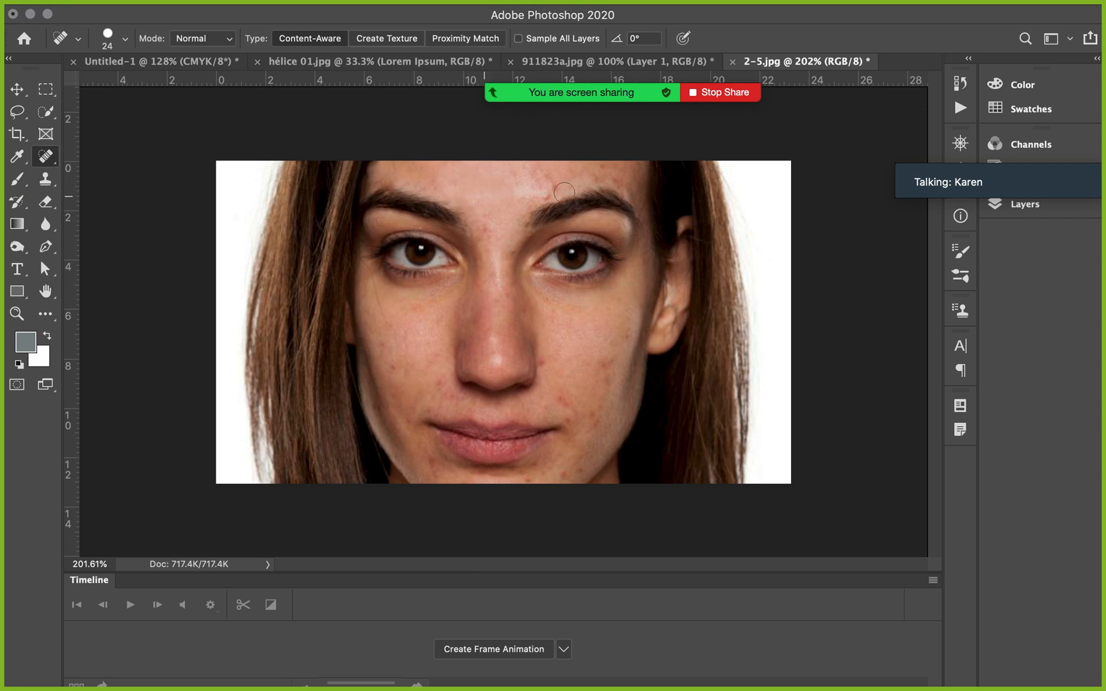
click(548, 185)
click(547, 194)
- Set the healing brush angle to 63° and heal the remaining spots on the cheek
right_click(490, 274)
drag(560, 427, 543, 434)
click(397, 376)
click(394, 368)
- Flatten the healing brush tip to a roundness of 27%
right_click(442, 374)
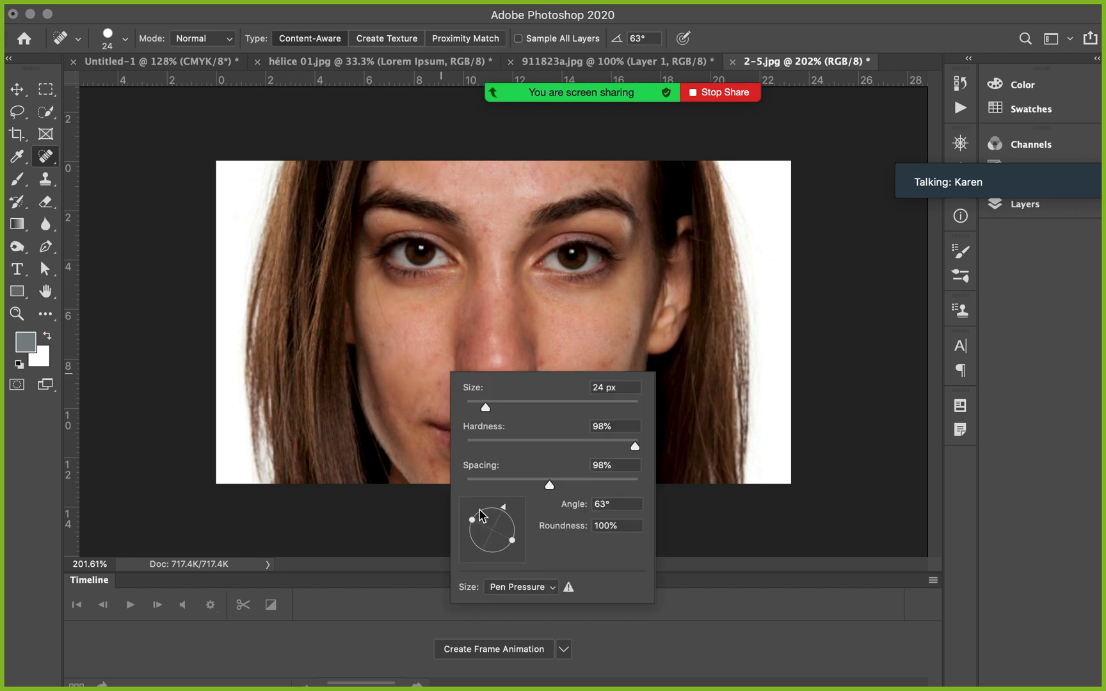
drag(474, 521, 487, 528)
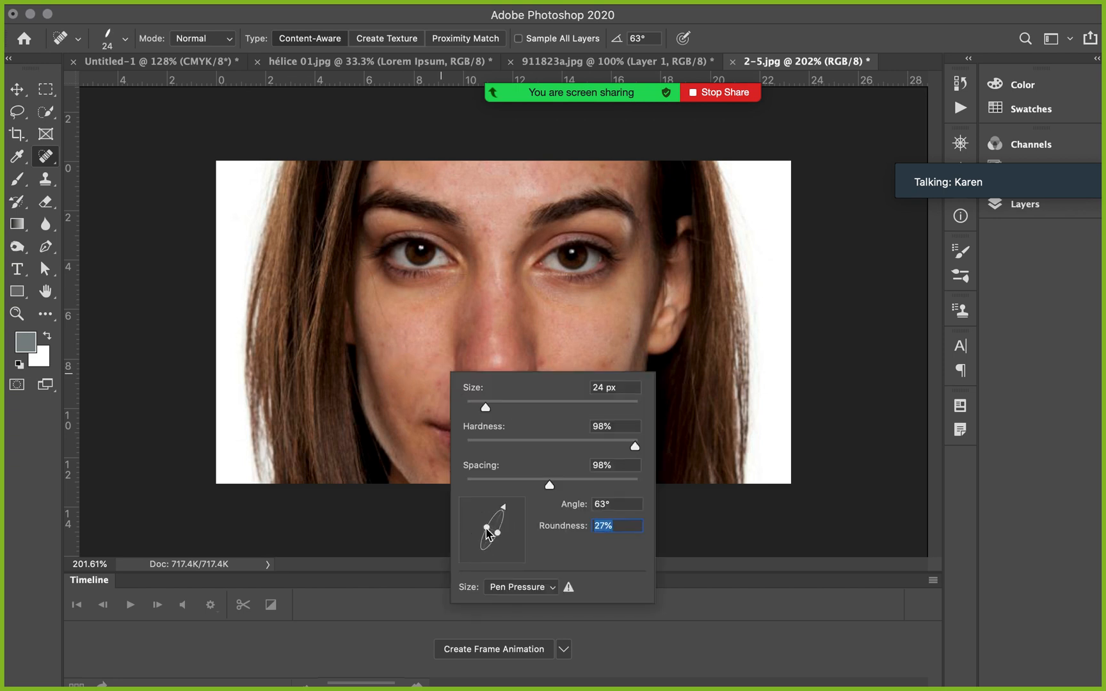
- Heal the lower cheek along the jaw with the flattened tip, and set the healing brush roundness to 98%
drag(383, 384, 415, 442)
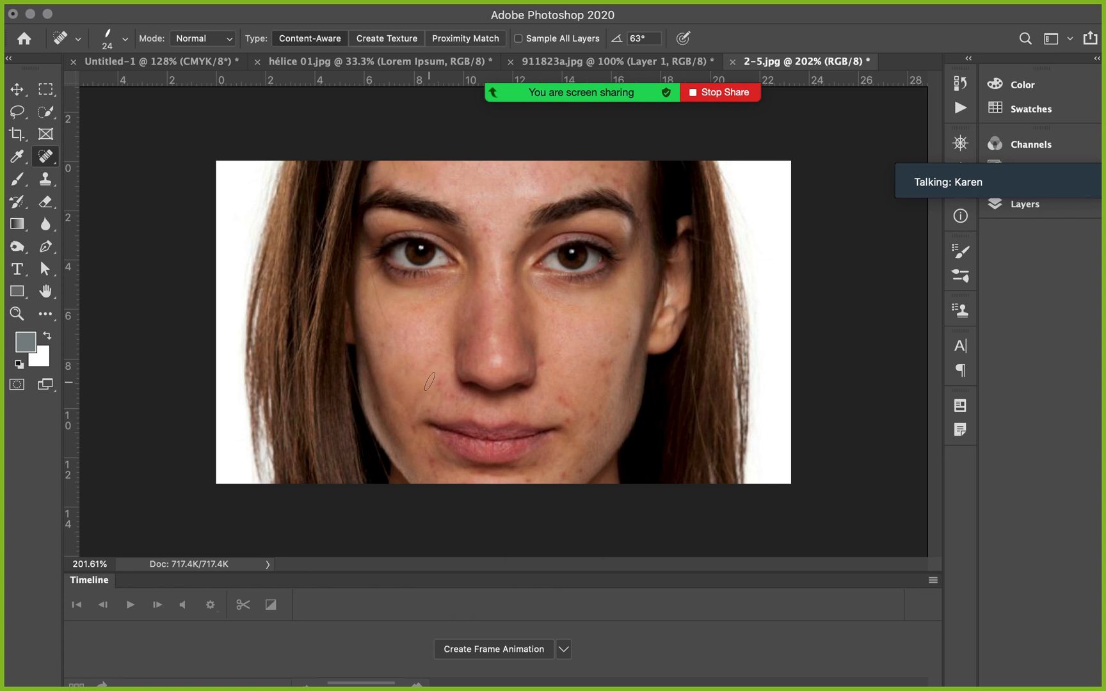
right_click(430, 382)
drag(488, 544, 500, 551)
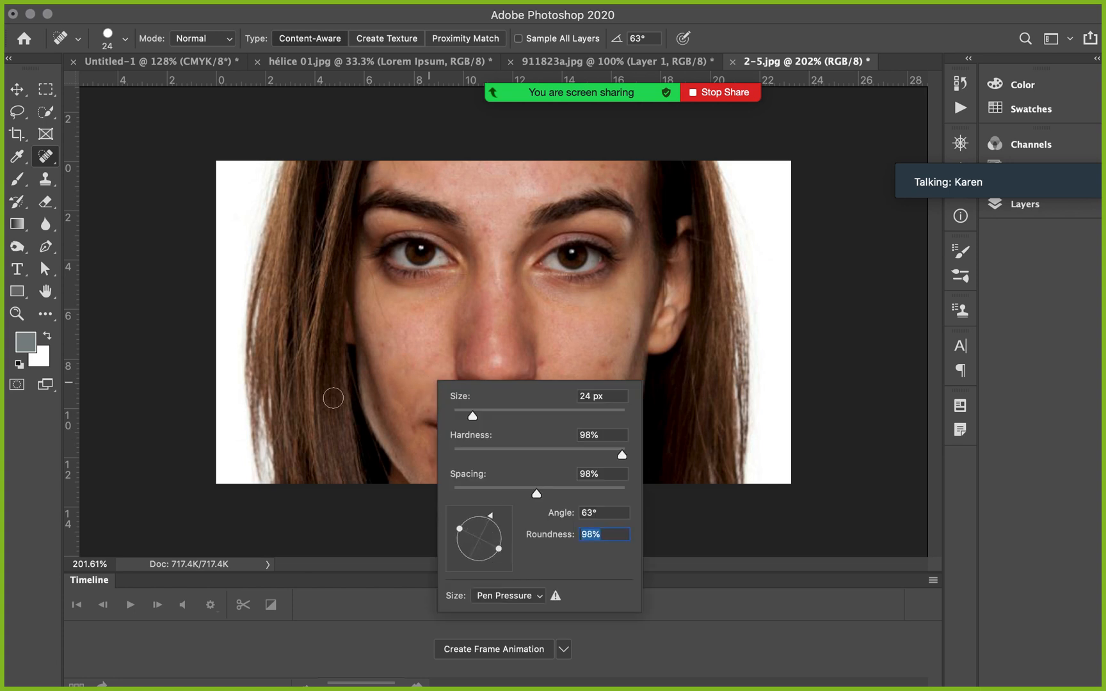
- Heal the remaining blemishes along the jaw and chin, on the ear-side cheek and on the forehead above the ear-side eyebrow
click(387, 433)
drag(415, 444, 441, 467)
drag(517, 476, 562, 471)
drag(558, 384, 572, 424)
mouse_move(541, 360)
mouse_down()
mouse_move(603, 362)
mouse_move(586, 425)
mouse_up()
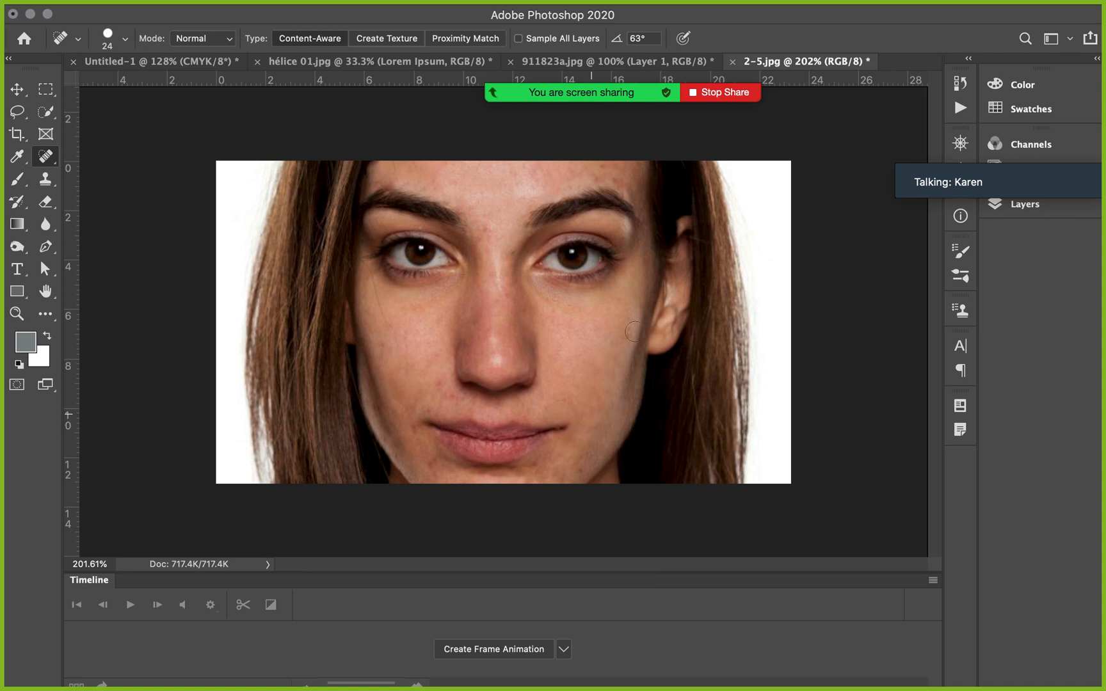
click(616, 359)
click(601, 168)
click(595, 177)
click(620, 180)
mouse_move(1104, 690)
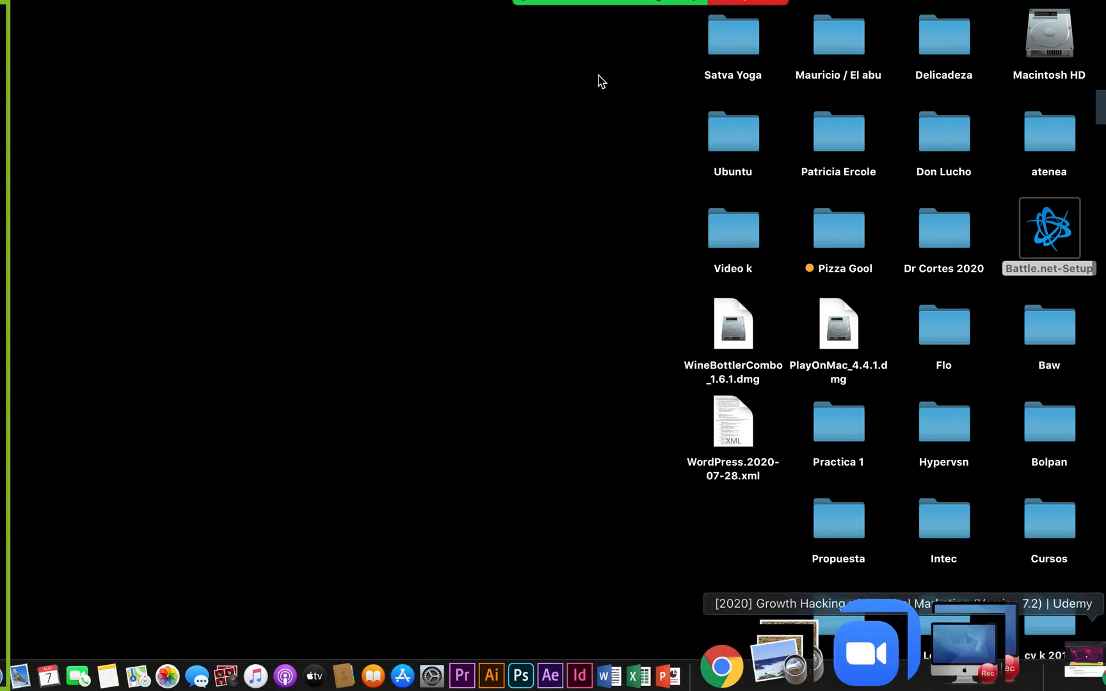
click(2, 231)
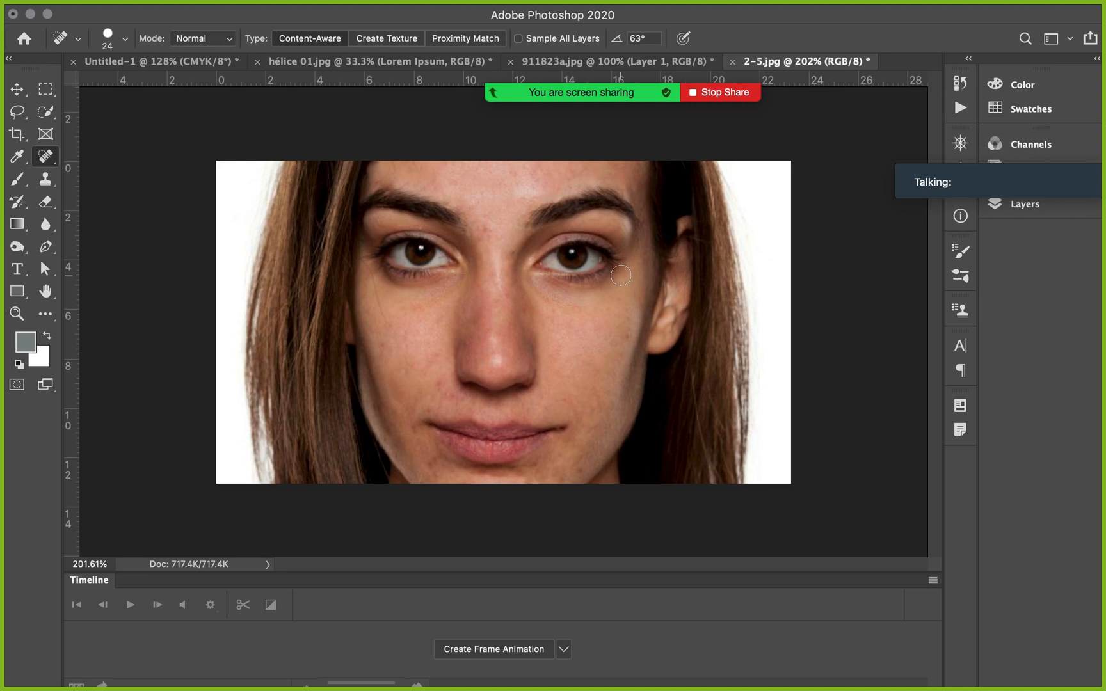
- Stop the screen share, switch to the Zoom meeting and ignore the heavy memory usage alert
click(730, 94)
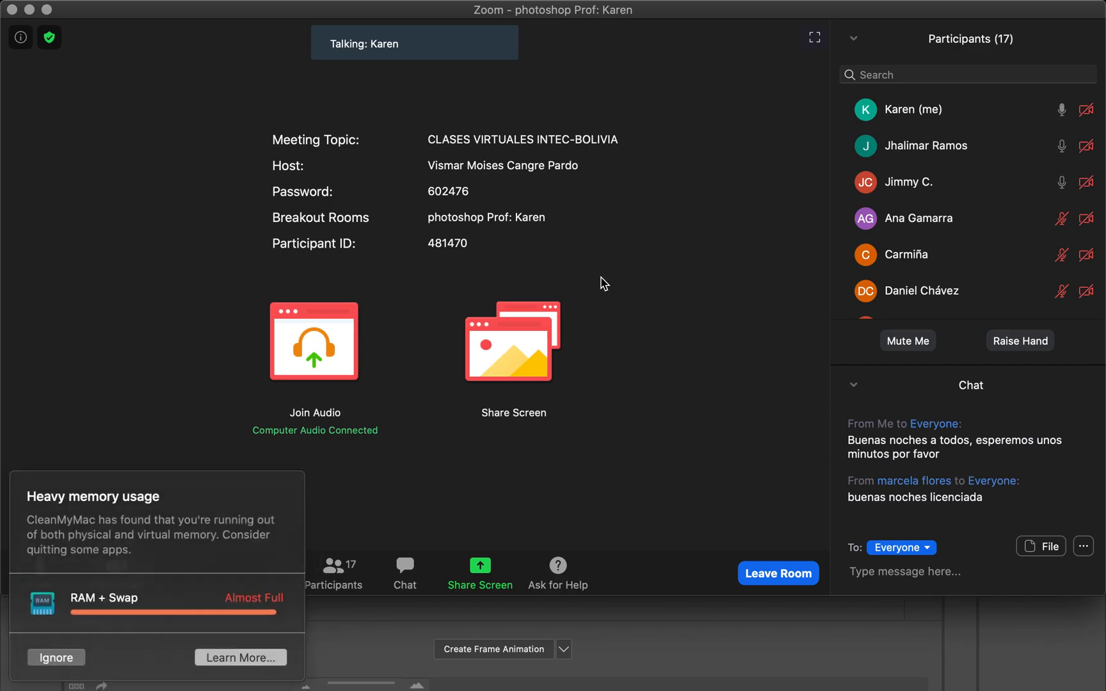
key(F11)
click(74, 652)
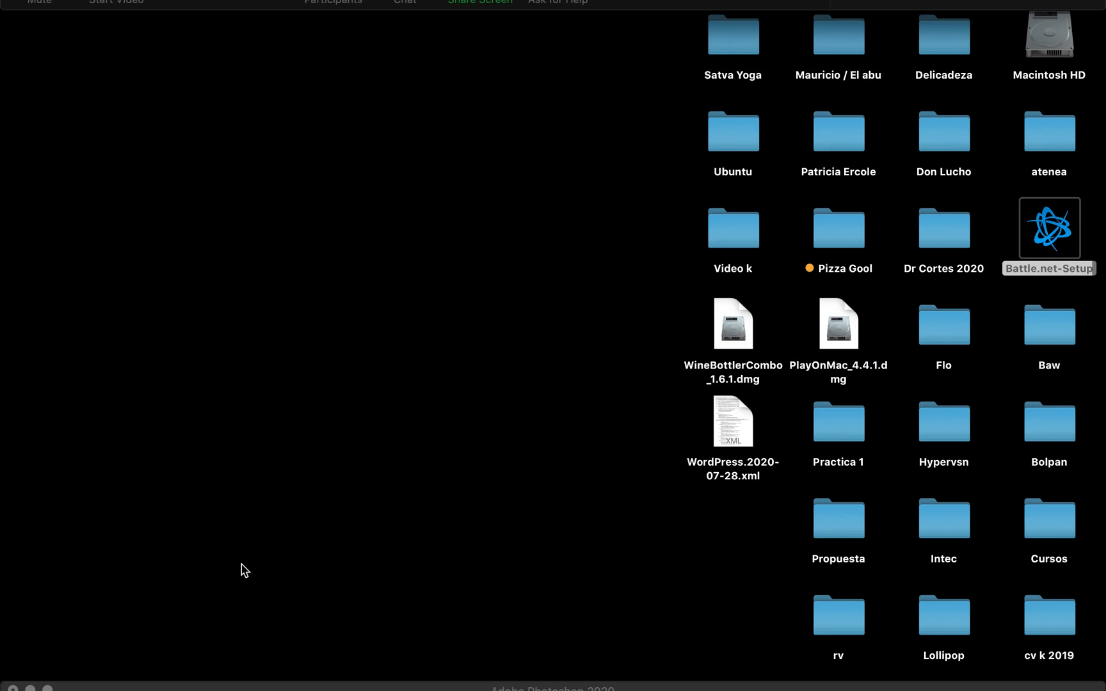
click(215, 684)
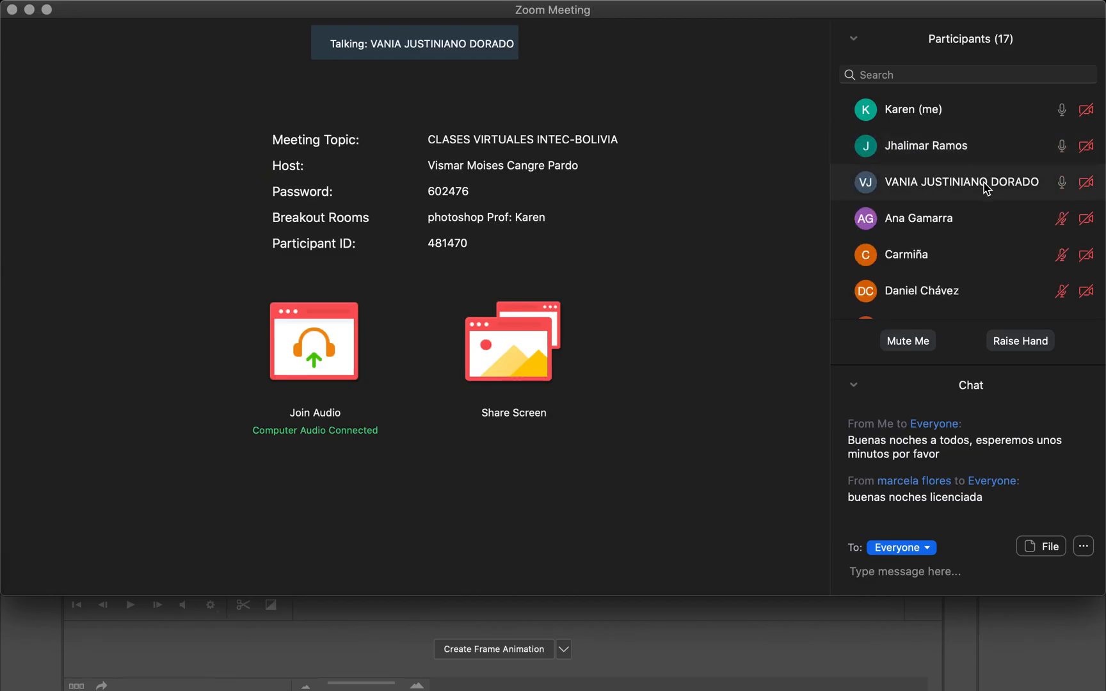
- Raise the system volume and start the camera video in the Zoom meeting
key(XF86AudioRaiseVolume)
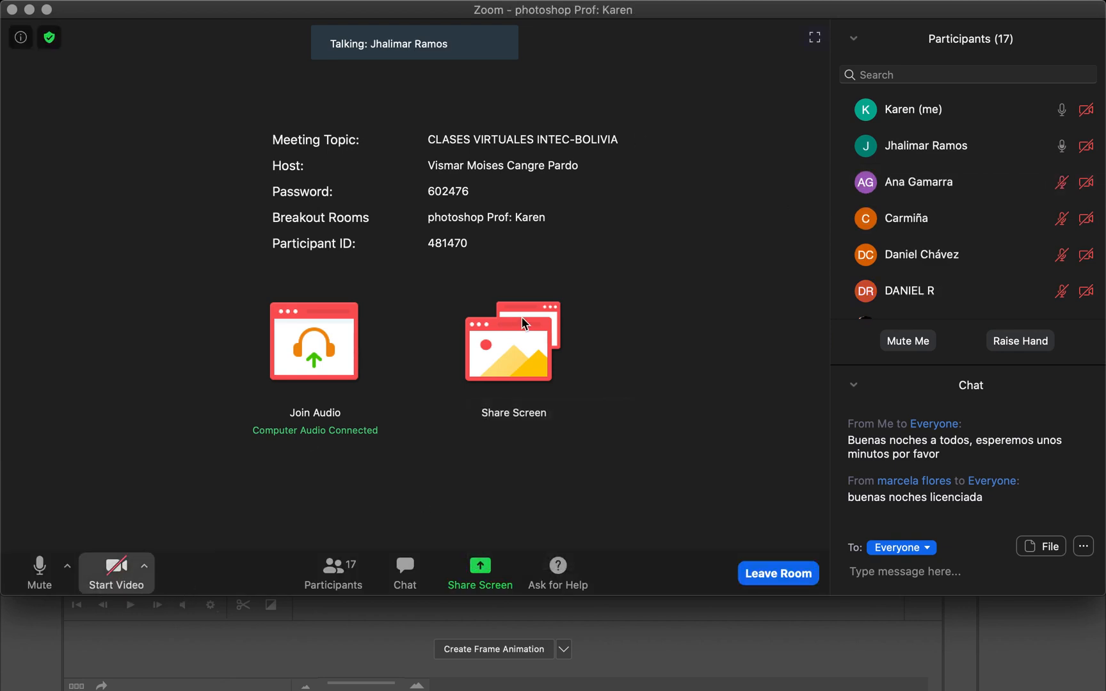
key(super+shift+v)
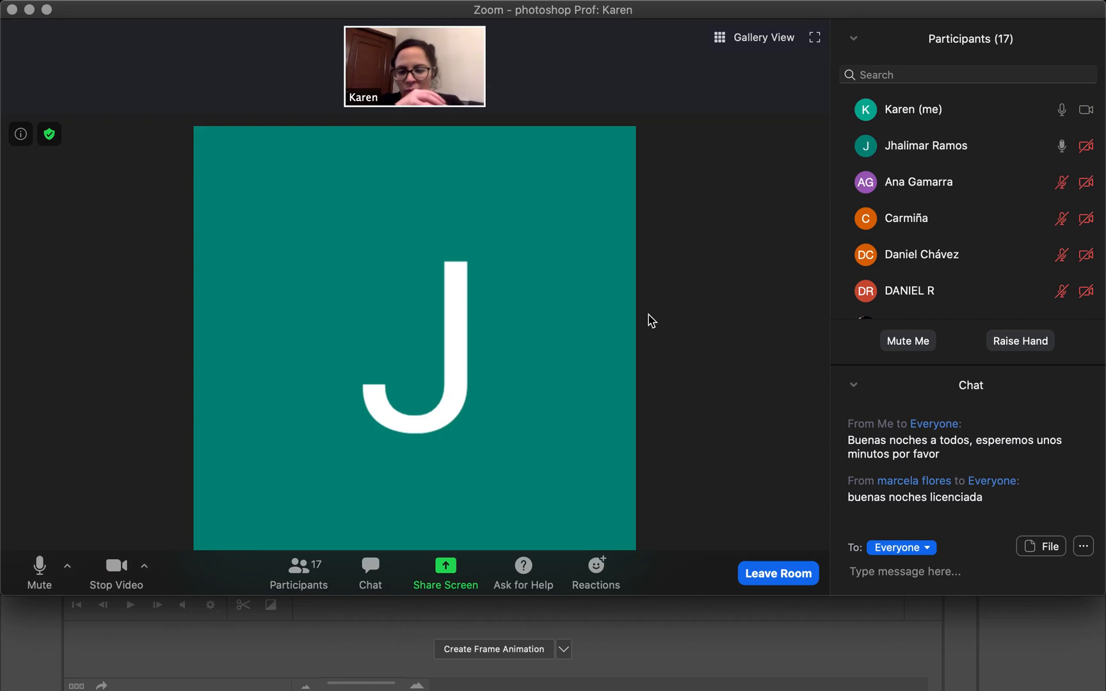